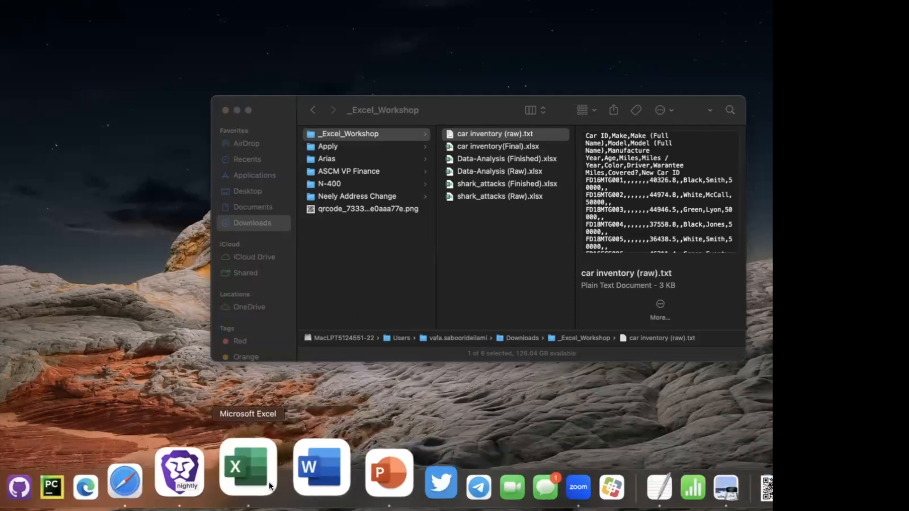
- Switch to Excel and create a blank workbook
click(263, 482)
double_click(76, 89)
drag(36, 20, 36, 62)
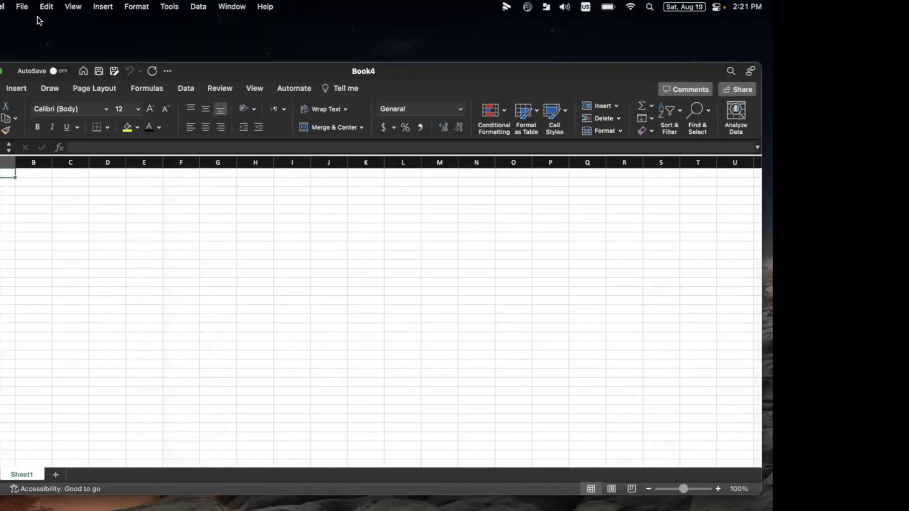
click(26, 7)
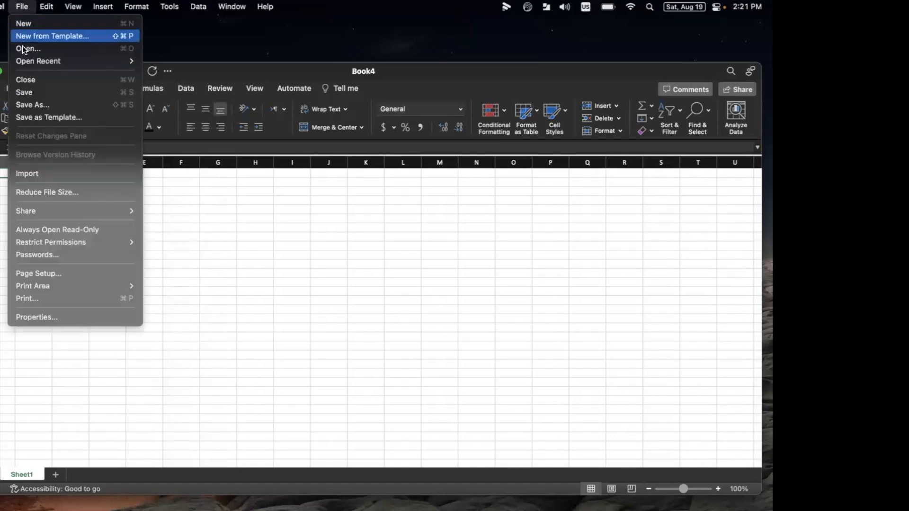
click(27, 173)
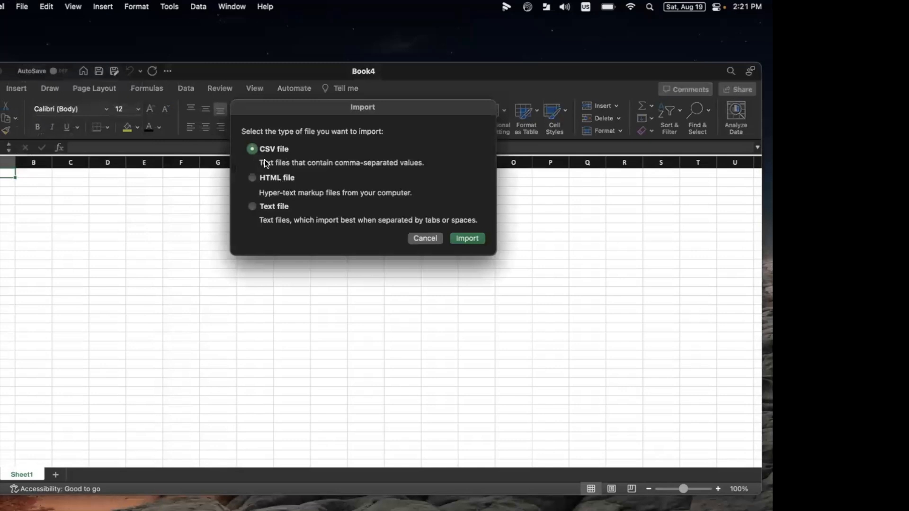
click(289, 209)
click(475, 237)
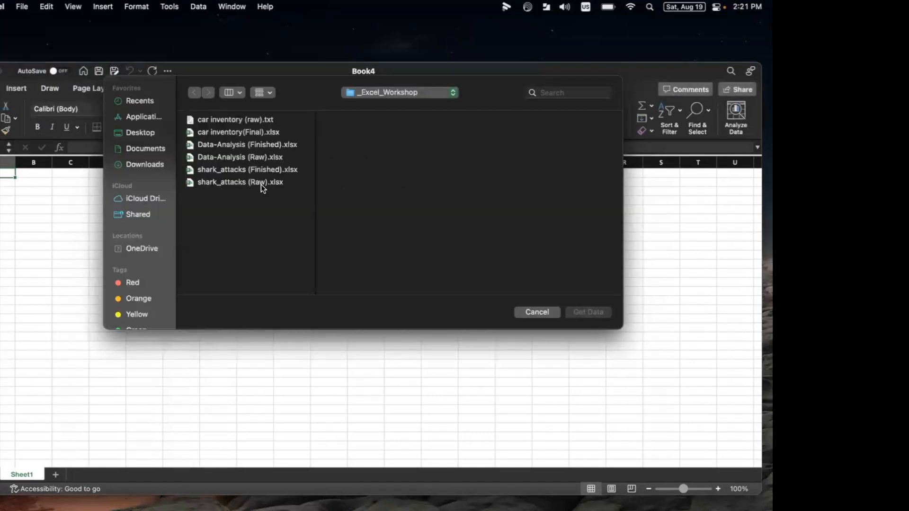
click(227, 119)
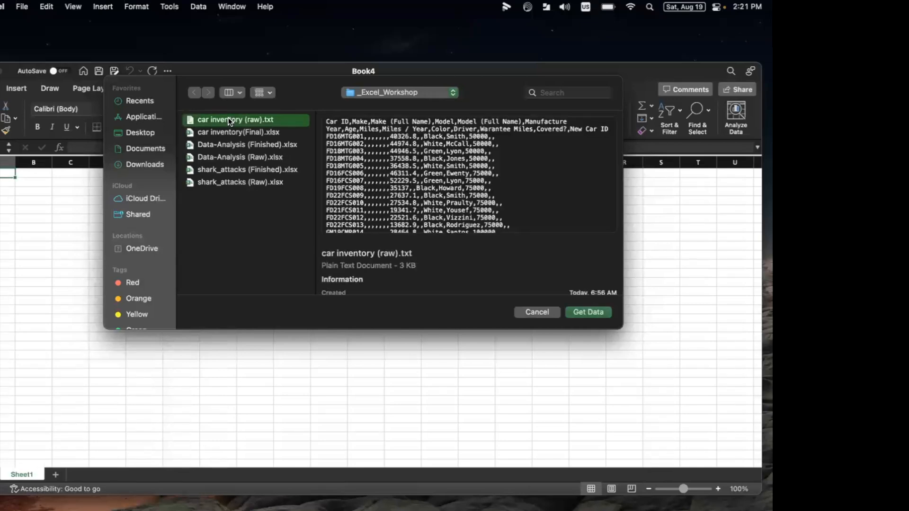
click(584, 314)
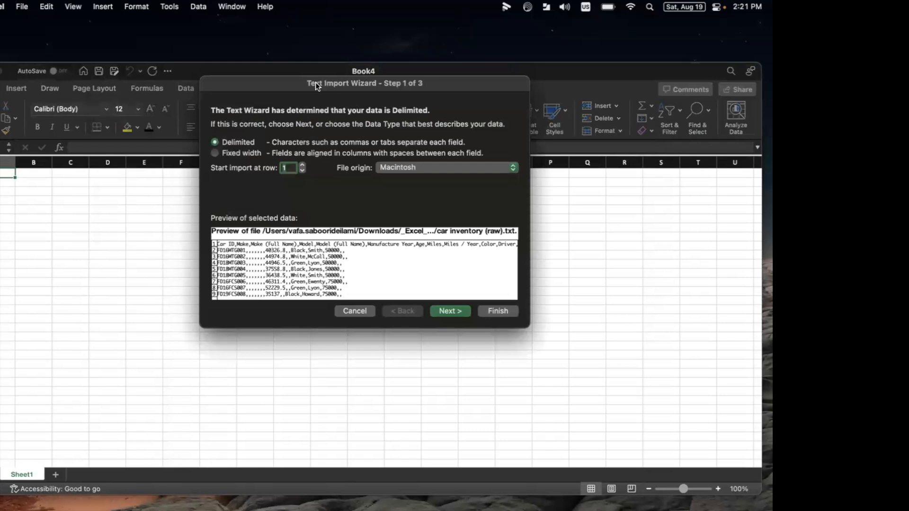
drag(315, 83, 310, 139)
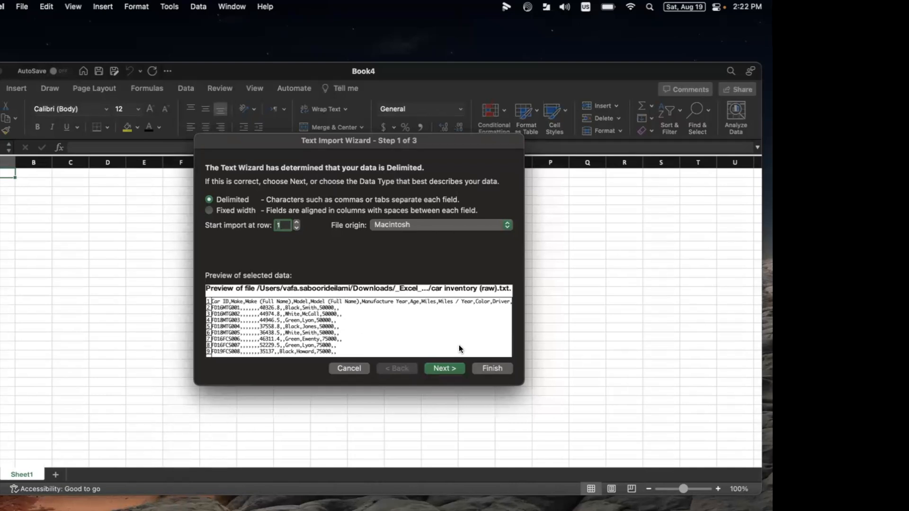
click(451, 368)
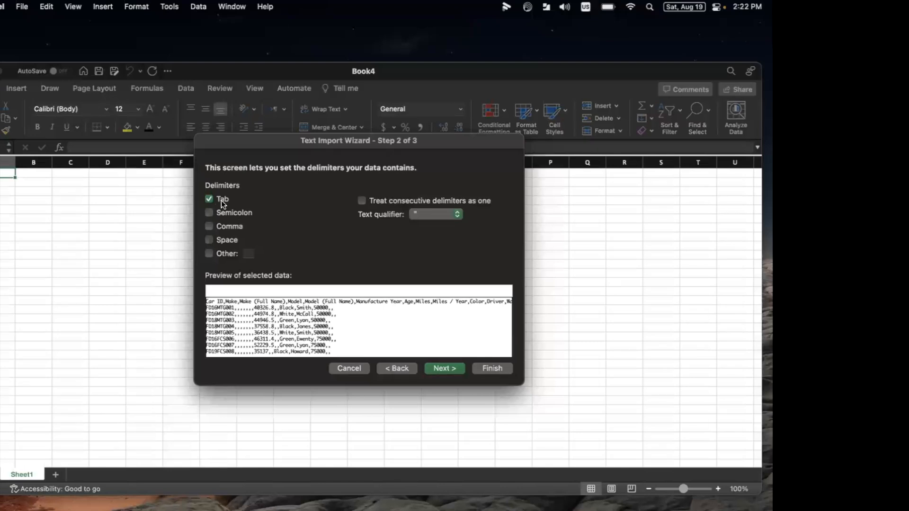
click(229, 228)
click(229, 228)
click(230, 228)
click(229, 228)
click(230, 228)
click(229, 228)
click(229, 228)
click(229, 228)
click(229, 228)
click(229, 228)
click(229, 228)
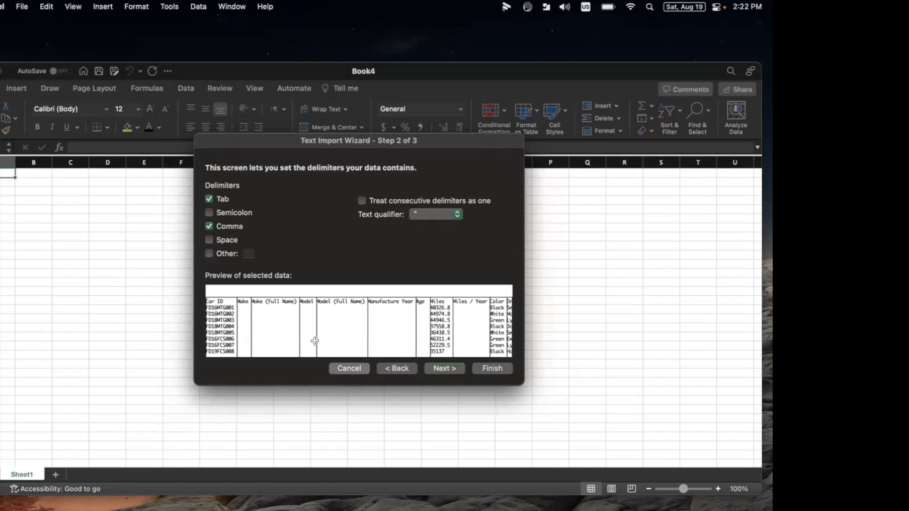
click(347, 369)
- Start a text file import using car inventory (raw).txt from the _Excel_Workshop folder
click(21, 6)
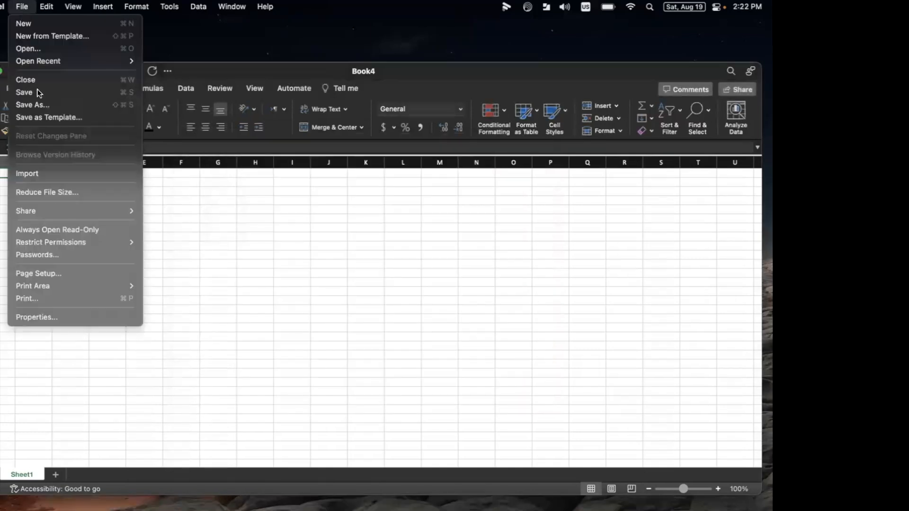
click(41, 175)
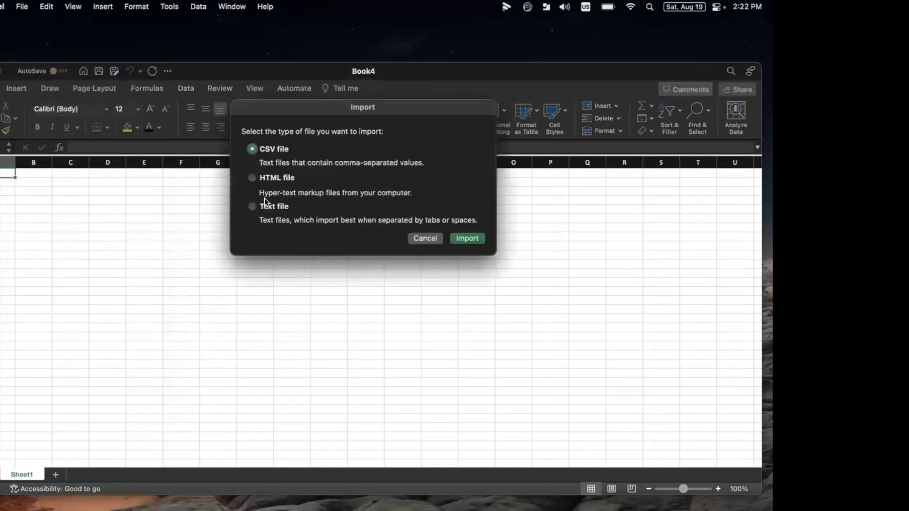
click(272, 208)
click(470, 238)
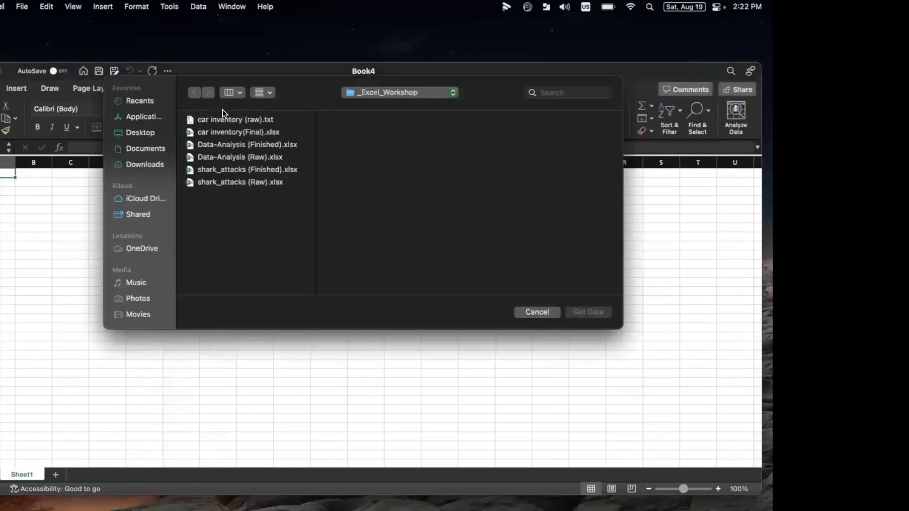
double_click(232, 119)
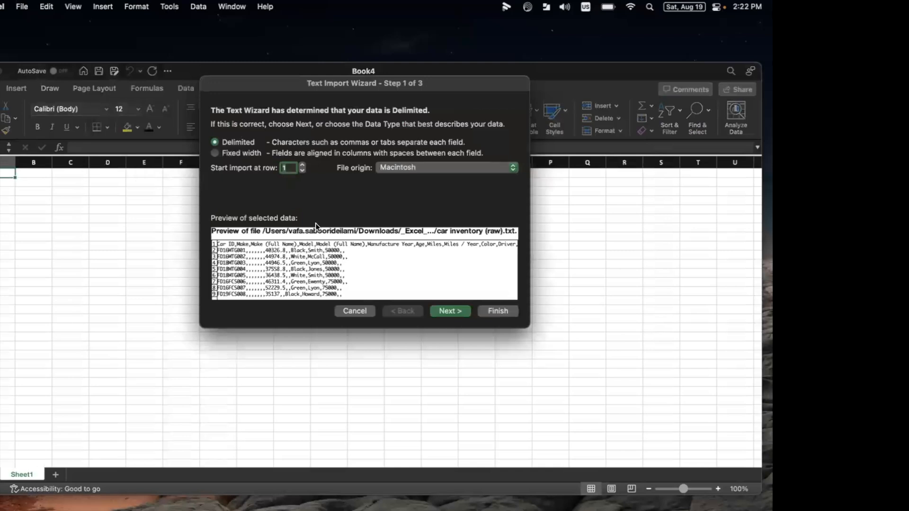
- Import the delimited data with Tab and Comma as delimiters and General column format, placing it at cell A1 of the existing sheet
click(457, 309)
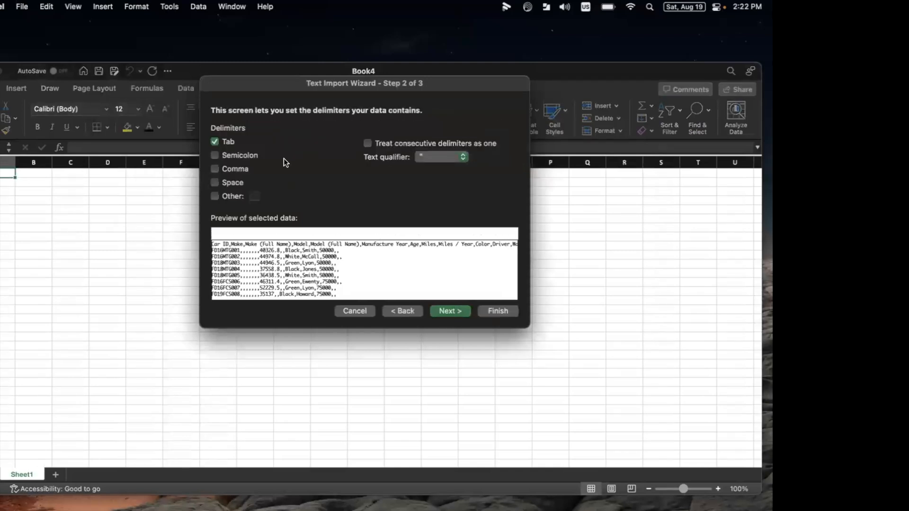
click(247, 168)
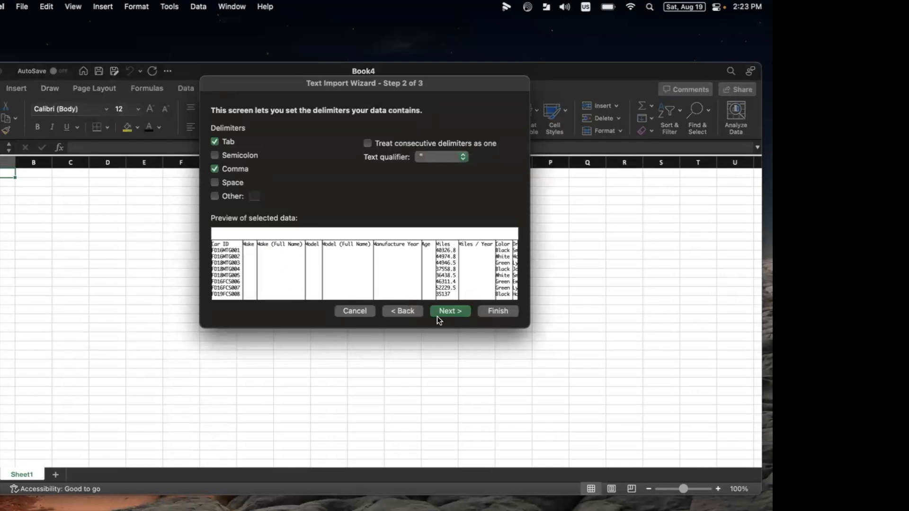
click(458, 311)
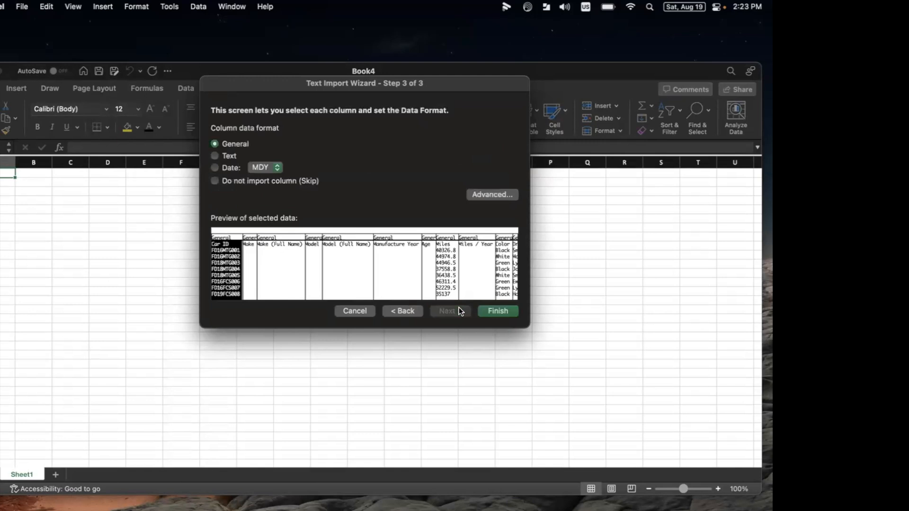
click(487, 310)
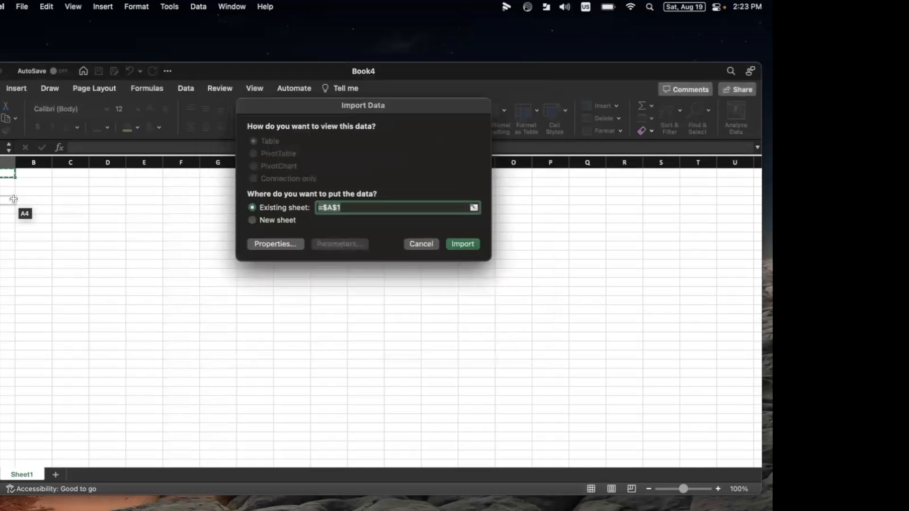
click(471, 246)
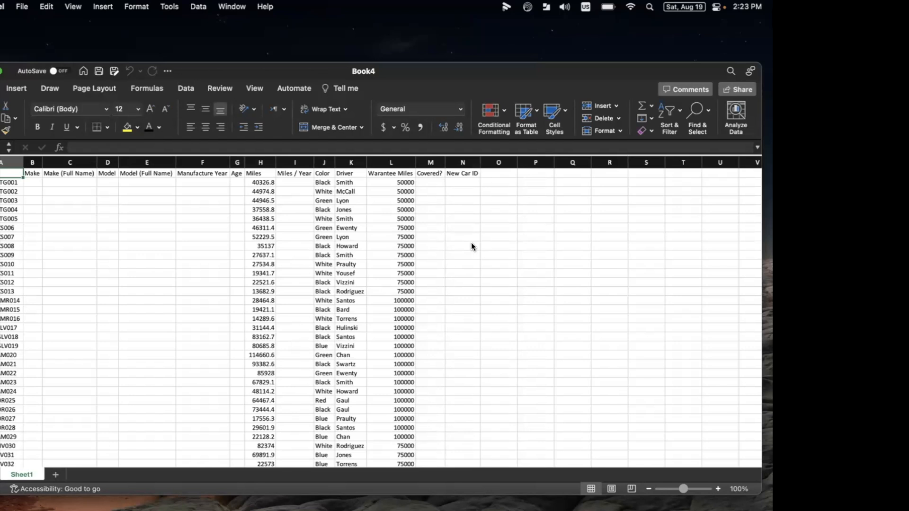
- Examine the imported columns from Car ID to New Car ID and the Car ID codes down to the last row
scroll(389, 201, up, 5)
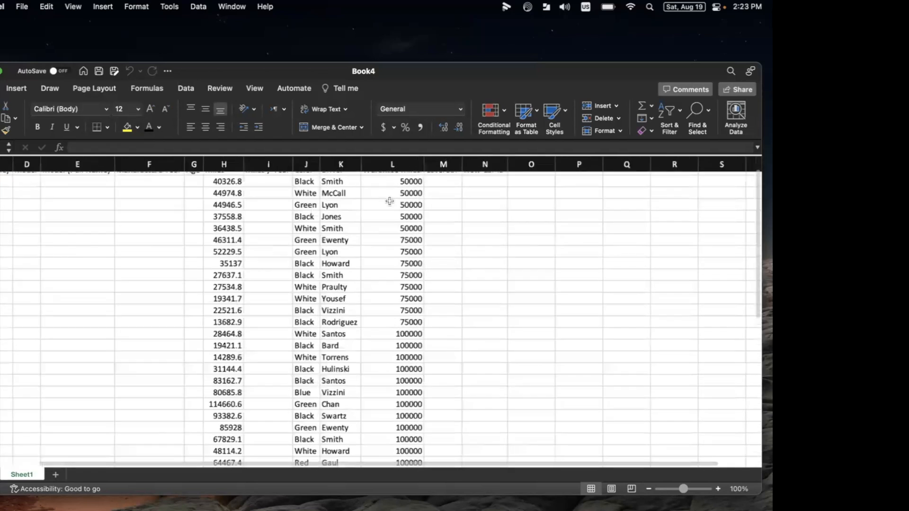
scroll(390, 201, up, 5)
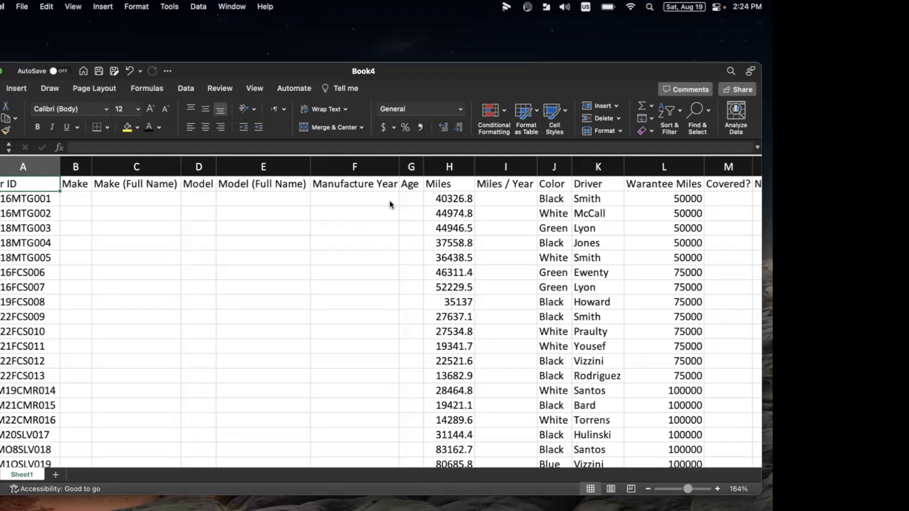
scroll(66, 224, up, 3)
scroll(66, 224, up, 3)
click(66, 214)
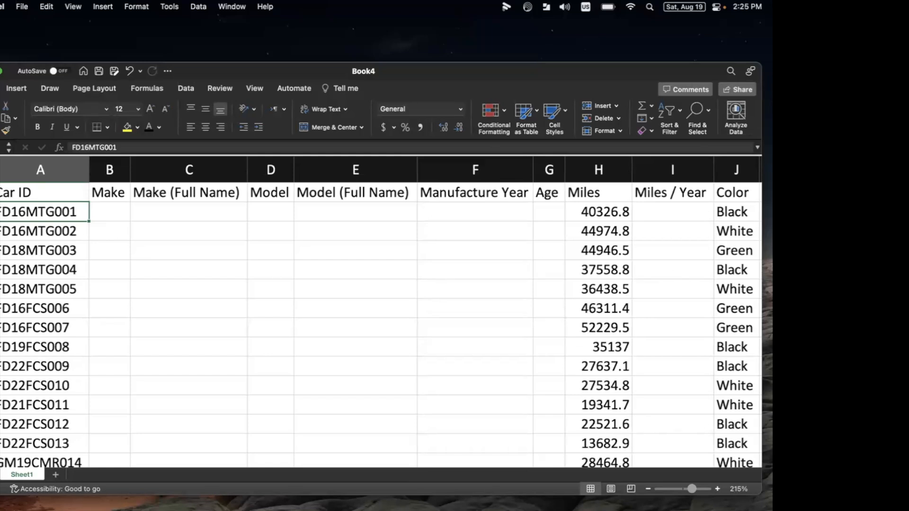
scroll(468, 296, right, 10)
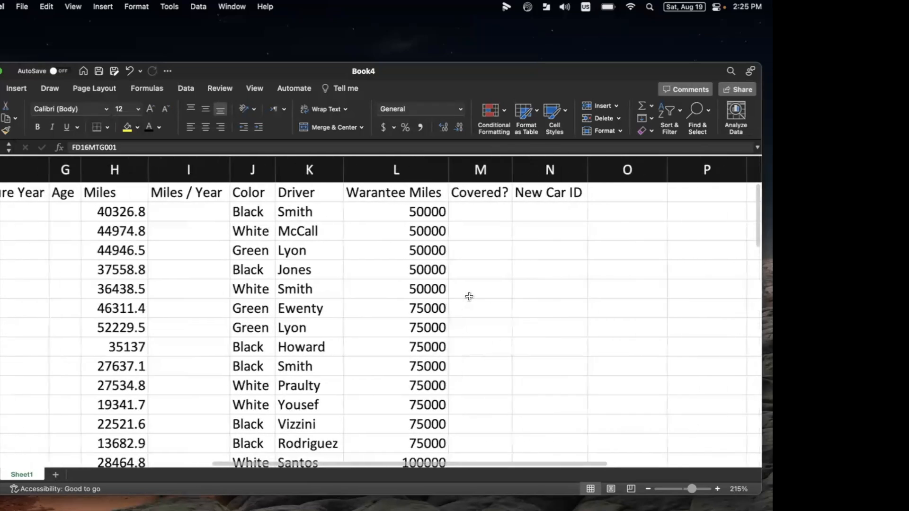
scroll(469, 296, right, 2)
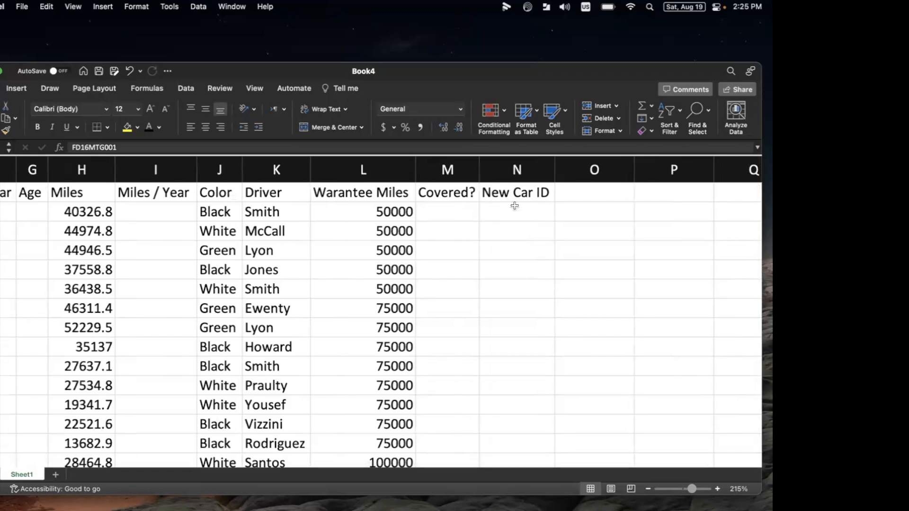
scroll(349, 235, left, 12)
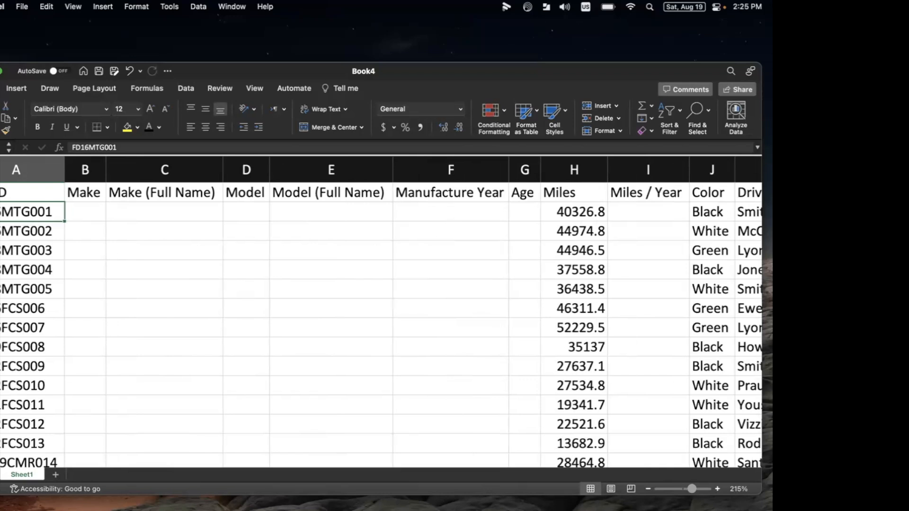
click(184, 266)
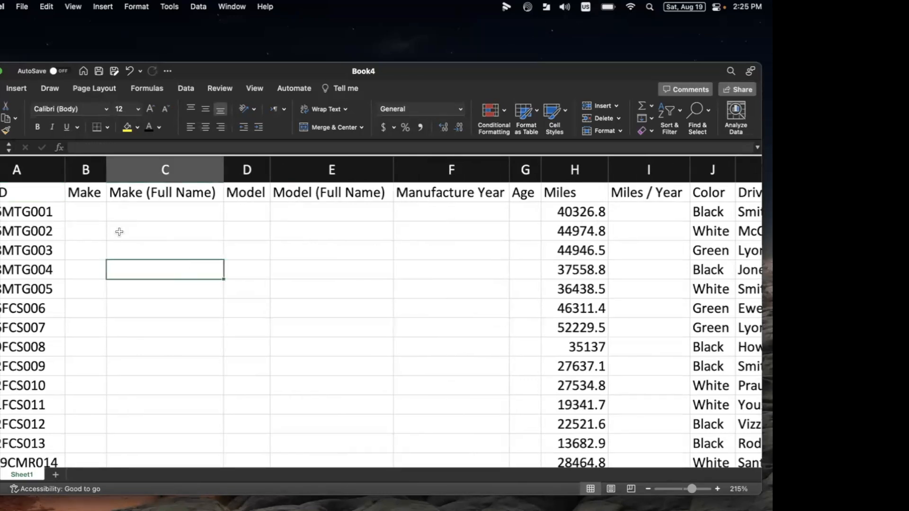
scroll(119, 232, left, 2)
scroll(119, 232, up, 3)
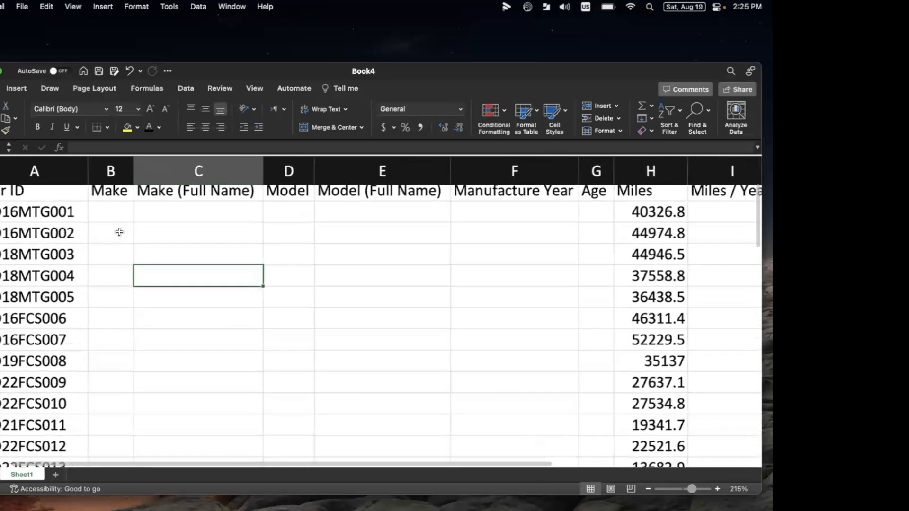
scroll(120, 232, left, 2)
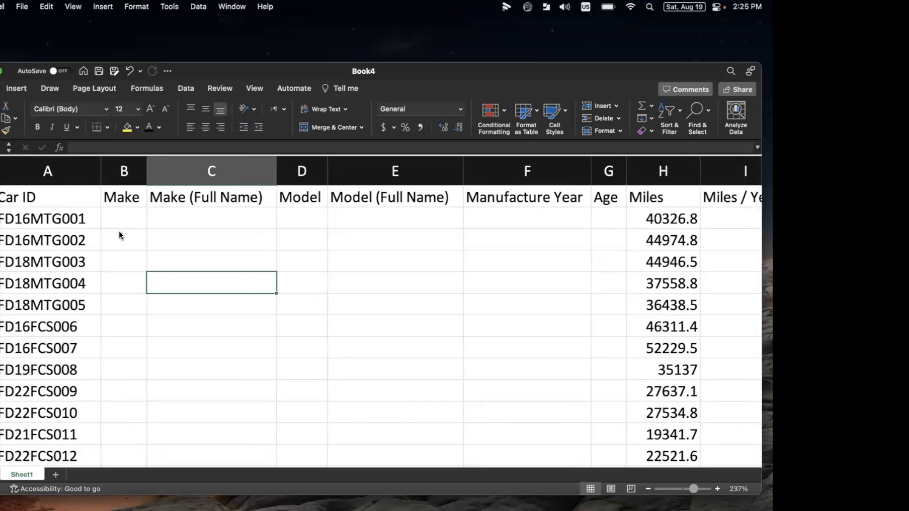
click(64, 221)
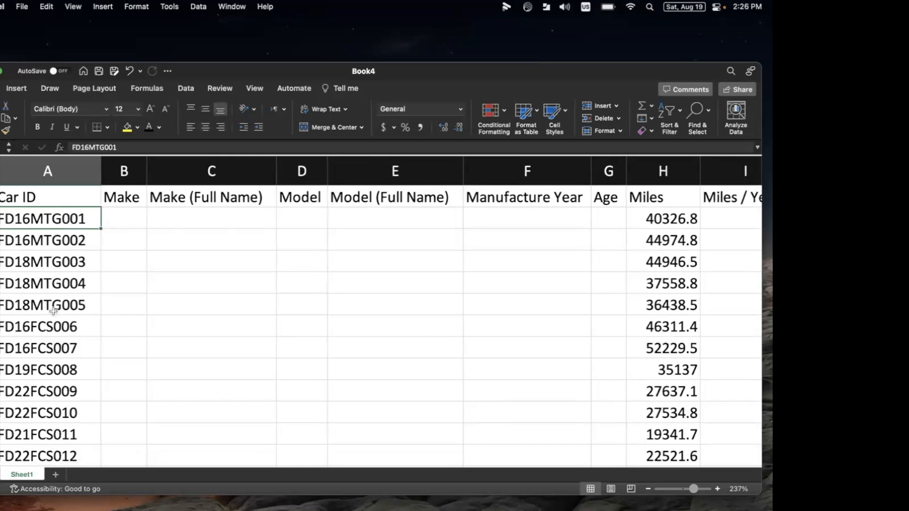
scroll(52, 310, down, 5)
scroll(7, 280, down, 3)
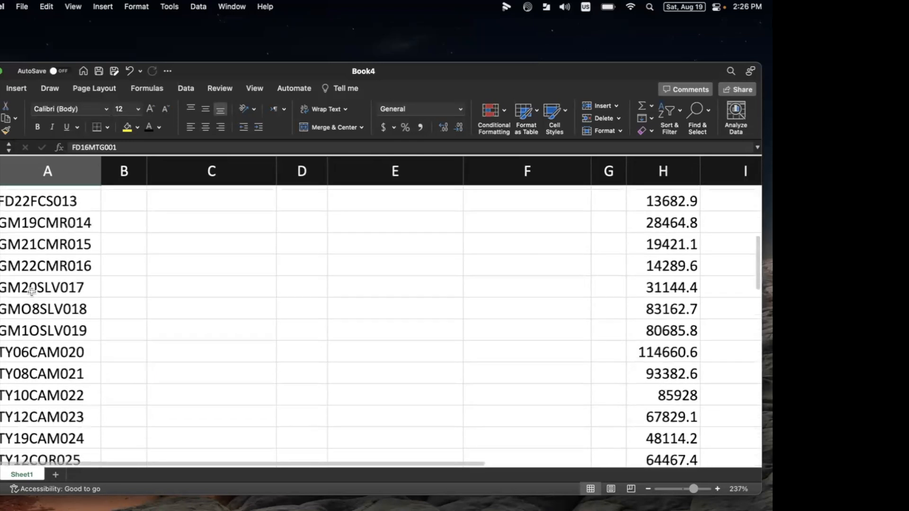
scroll(18, 305, down, 12)
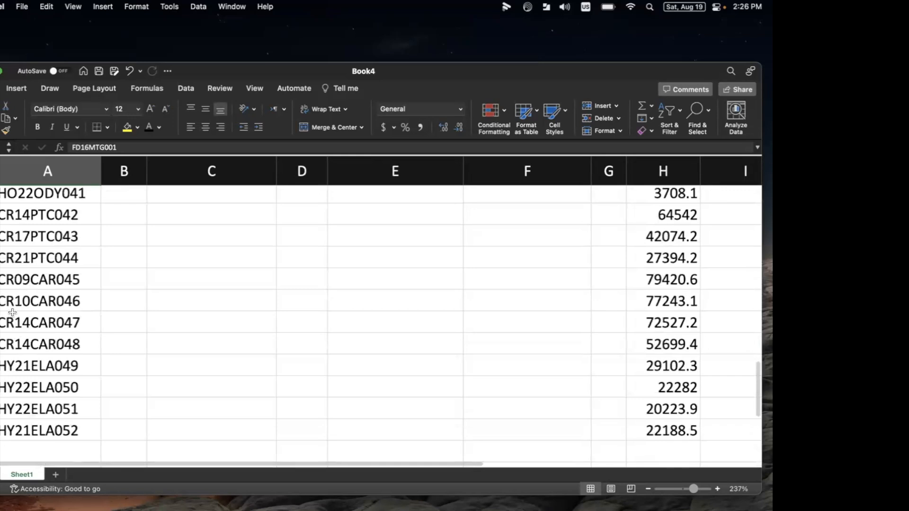
scroll(48, 373, up, 20)
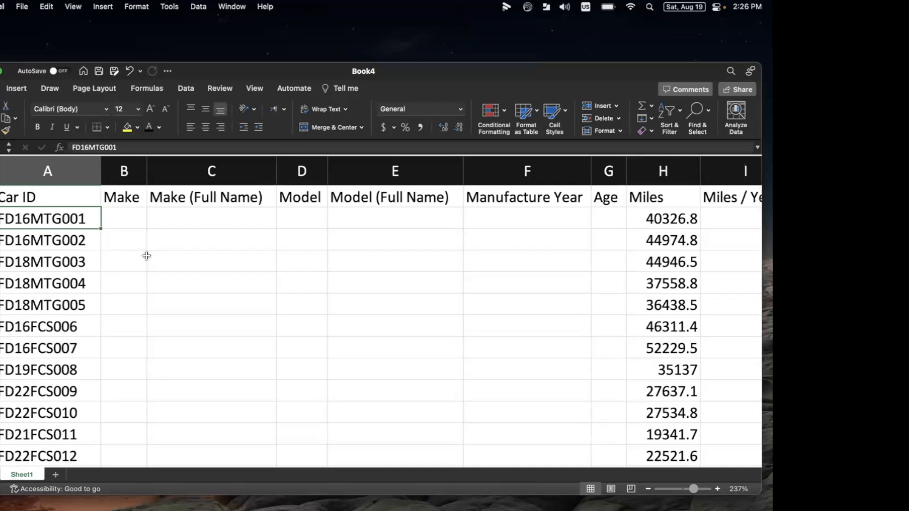
- Enter the formula =LEFT(A2,2) in cell B2 to extract the first car's make code from its Car ID
click(135, 220)
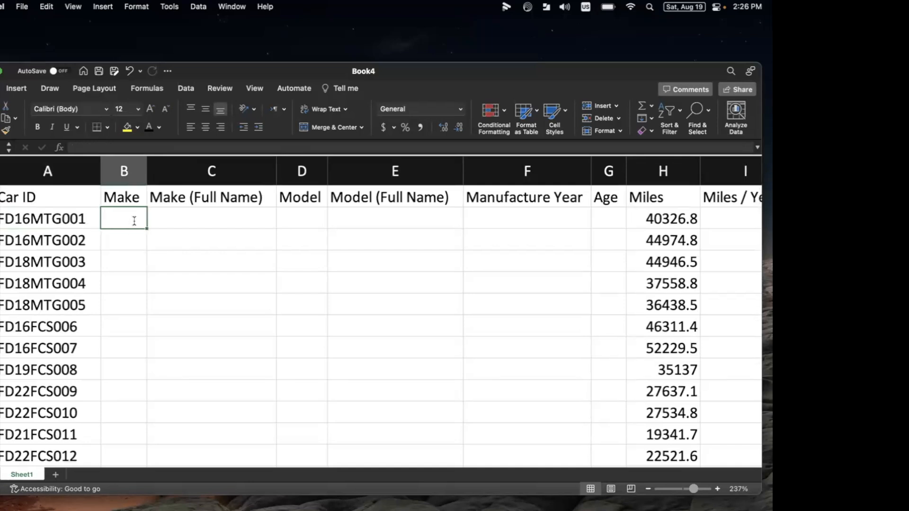
text(=)
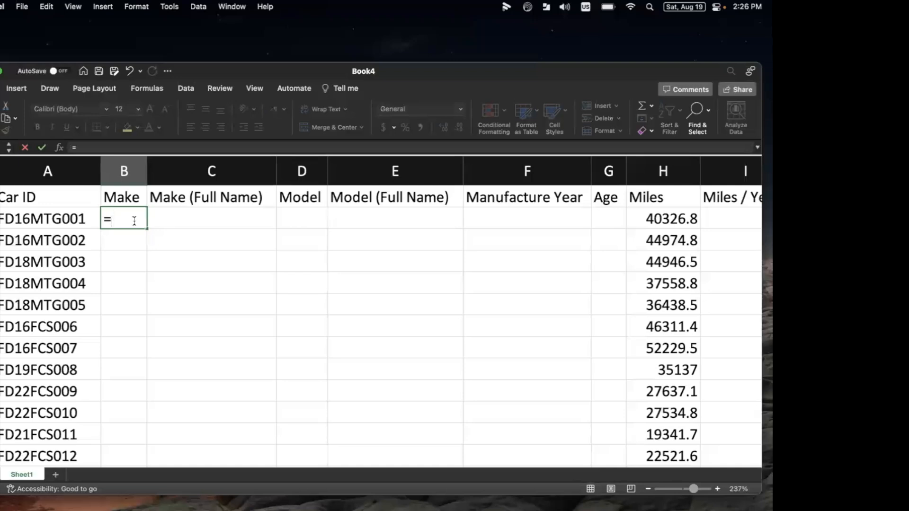
text(left)
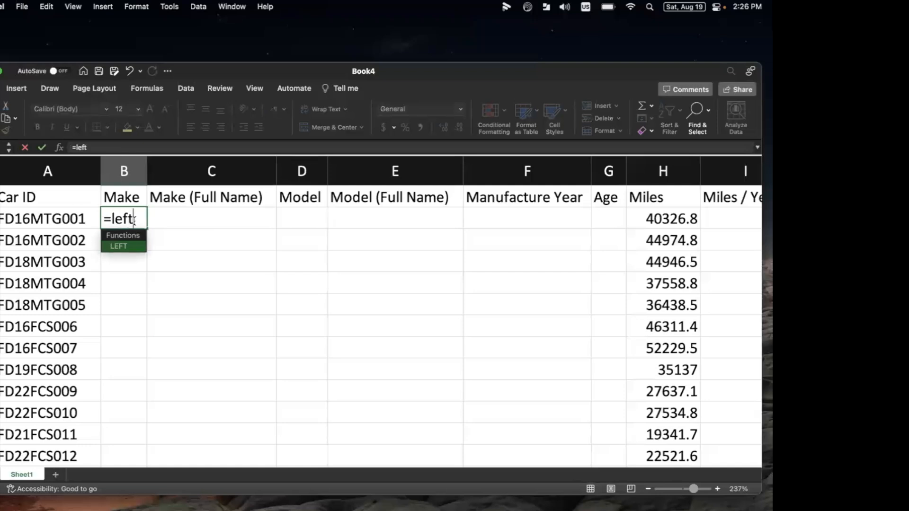
text(()
click(73, 218)
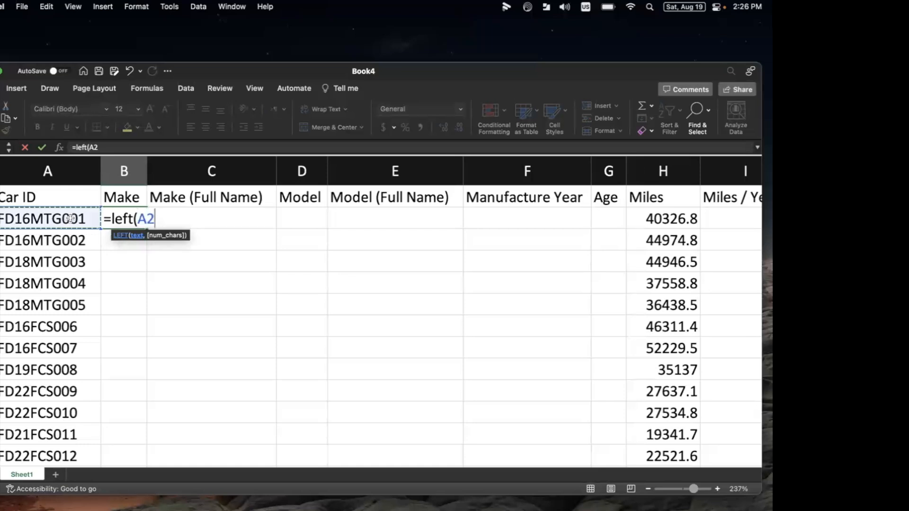
text(,)
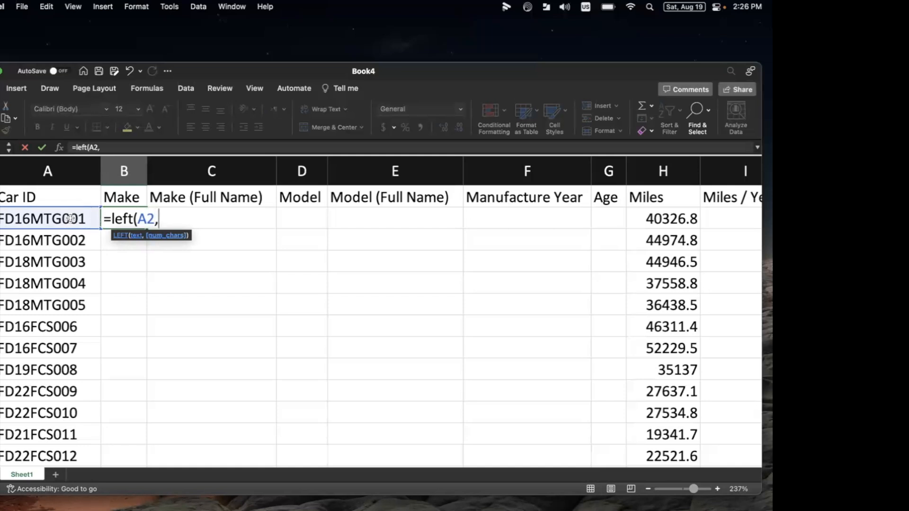
text(2))
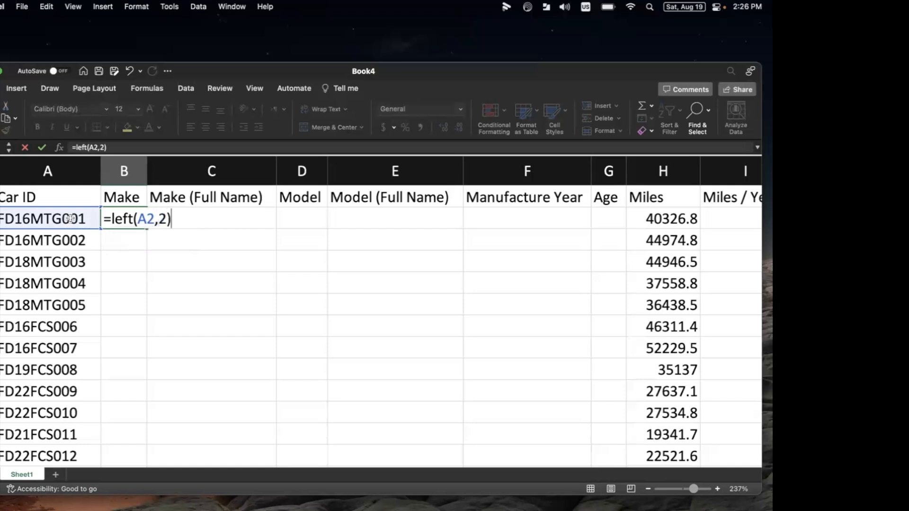
key(Return)
key(Up)
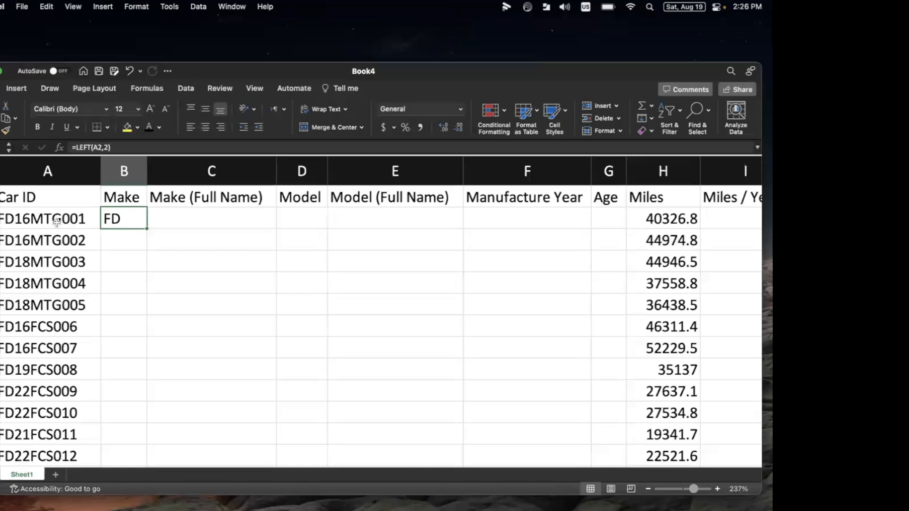
double_click(148, 228)
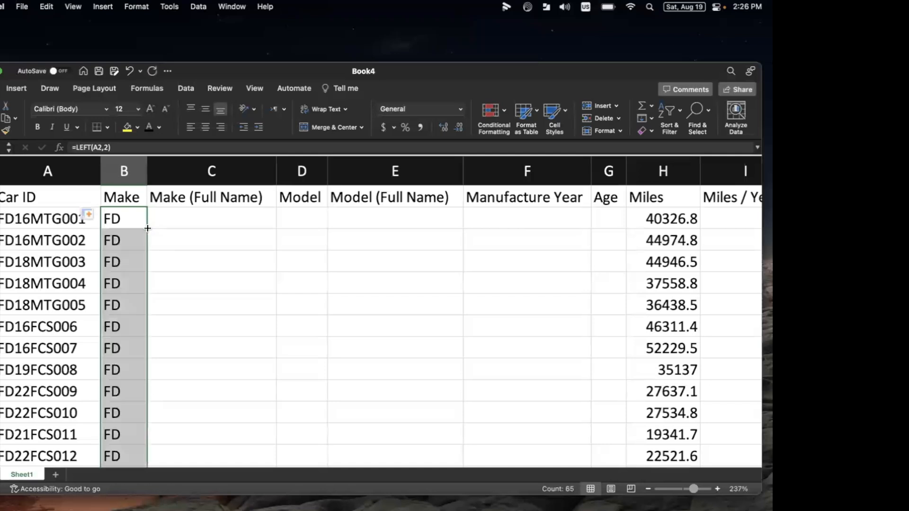
key(super+z)
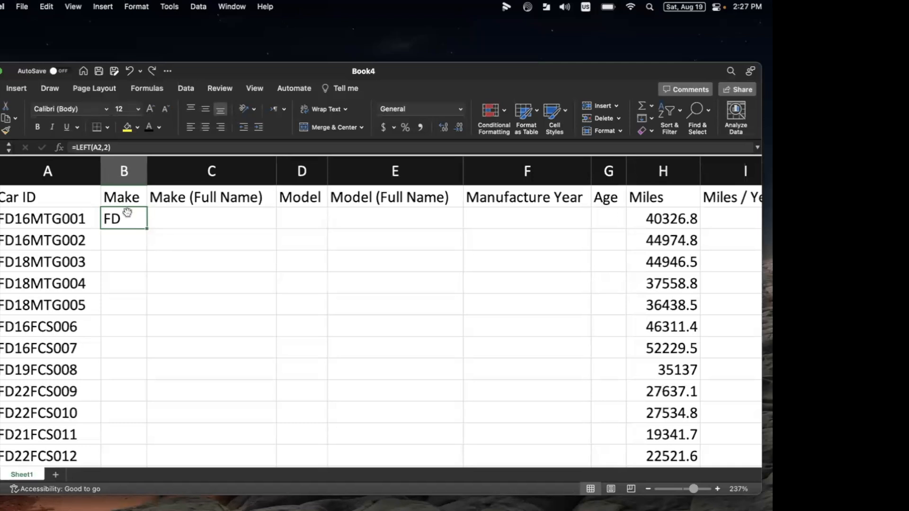
right_click(130, 215)
click(144, 217)
drag(126, 260, 124, 385)
key(super+z)
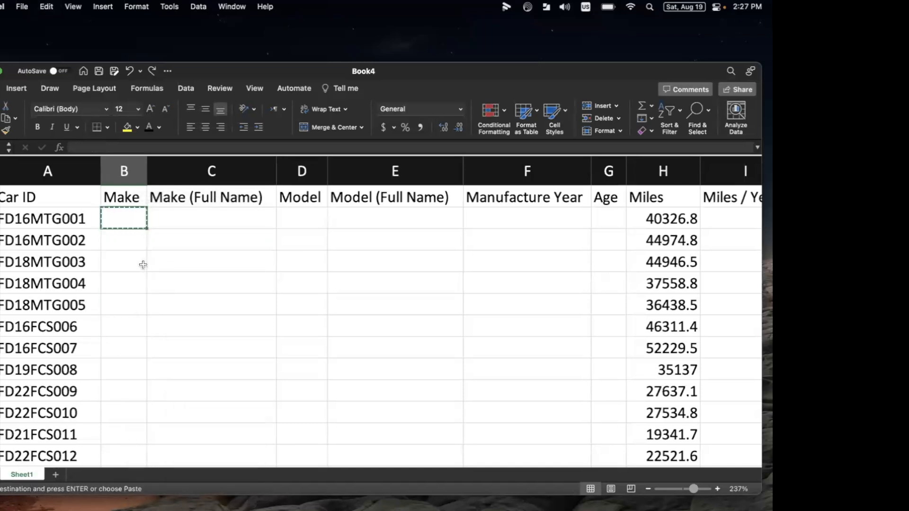
scroll(138, 250, down, 3)
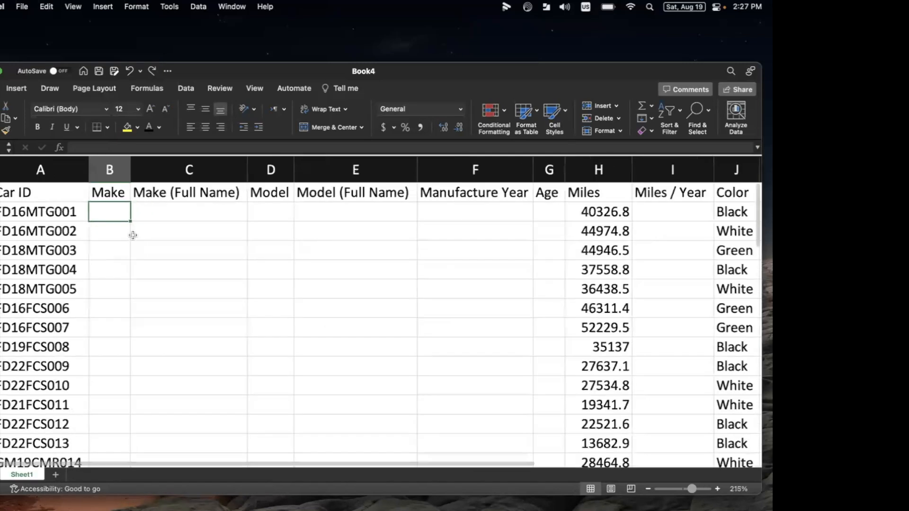
scroll(133, 236, down, 3)
scroll(133, 234, up, 3)
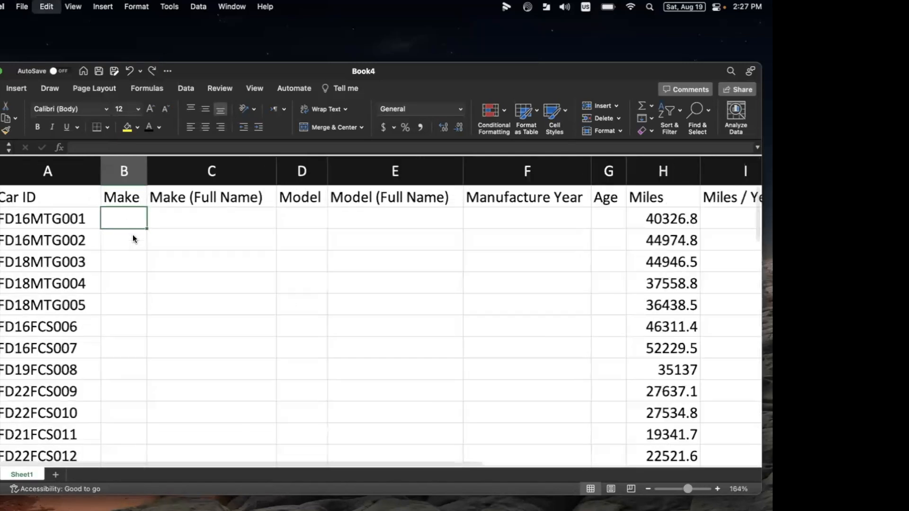
key(super+y)
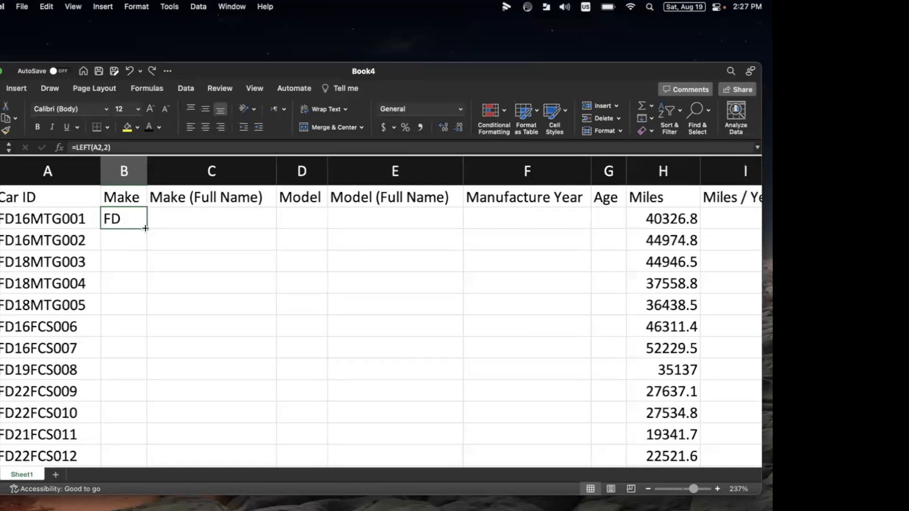
- Fill the LEFT formula from B2 down the rest of the Make column
scroll(146, 229, up, 3)
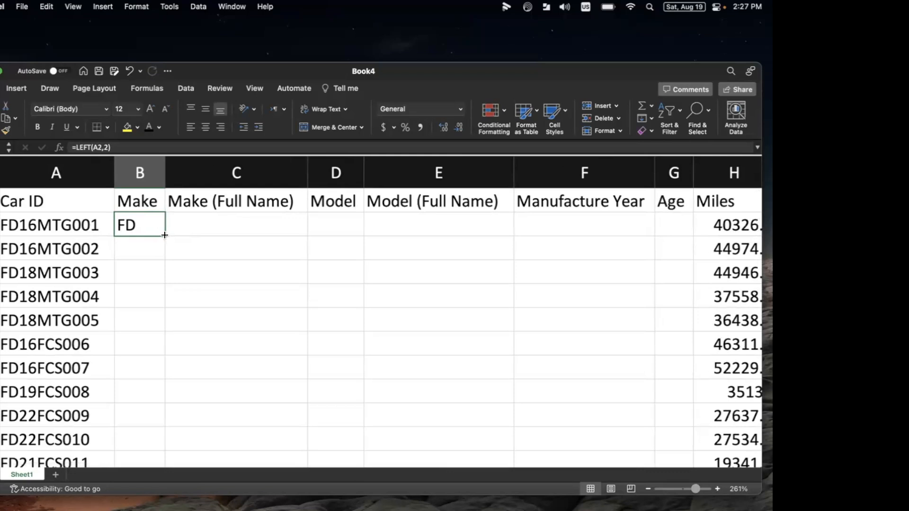
mouse_move(164, 235)
mouse_down()
mouse_move(158, 386)
mouse_move(156, 234)
mouse_up()
scroll(211, 311, down, 20)
scroll(211, 311, up, 20)
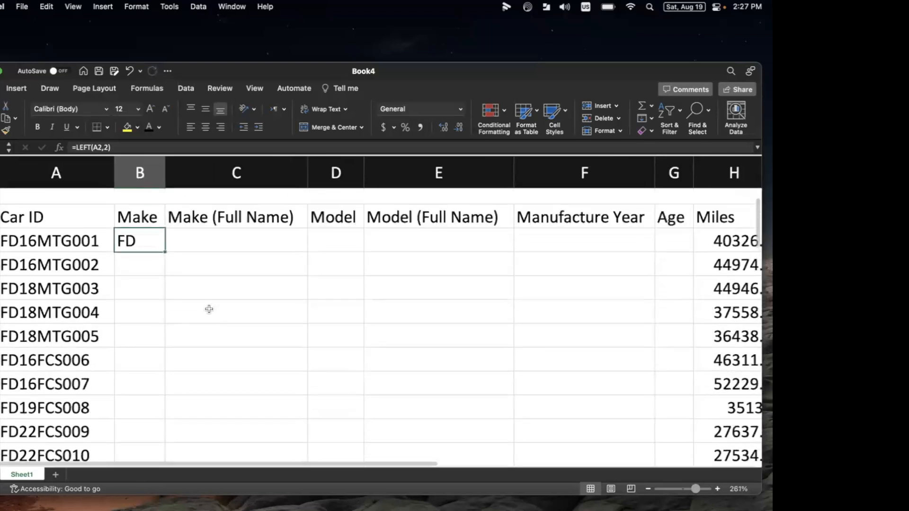
scroll(144, 389, down, 15)
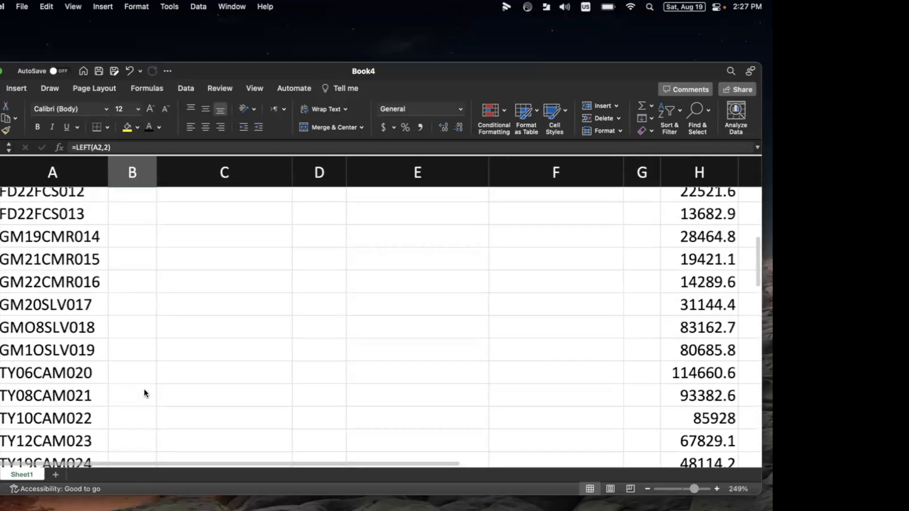
scroll(144, 389, up, 15)
scroll(144, 389, up, 2)
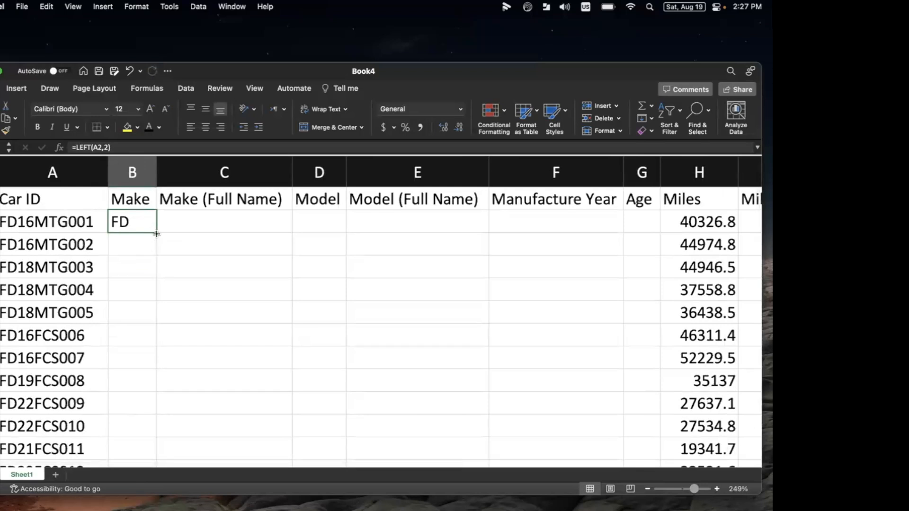
double_click(157, 233)
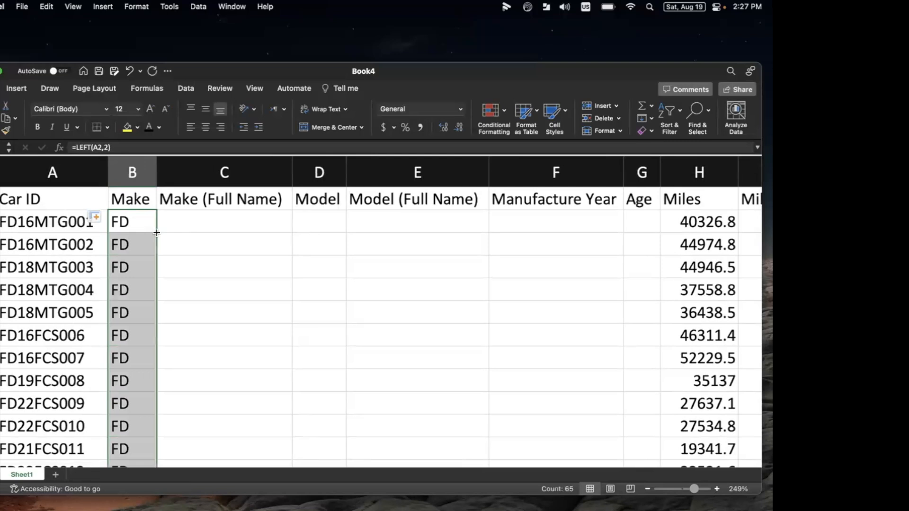
- Examine the extracted codes in the Make column against the Car IDs throughout the list
scroll(157, 233, down, 15)
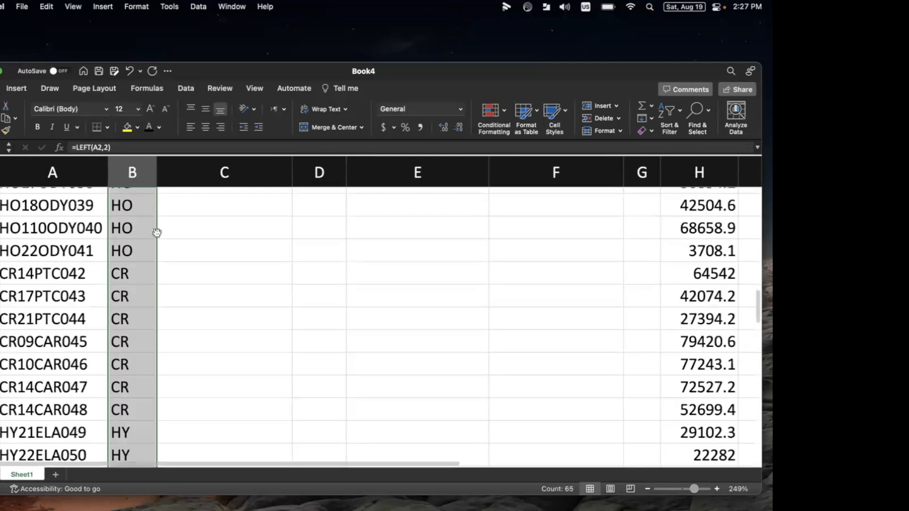
scroll(157, 232, up, 9)
scroll(157, 232, up, 12)
click(213, 235)
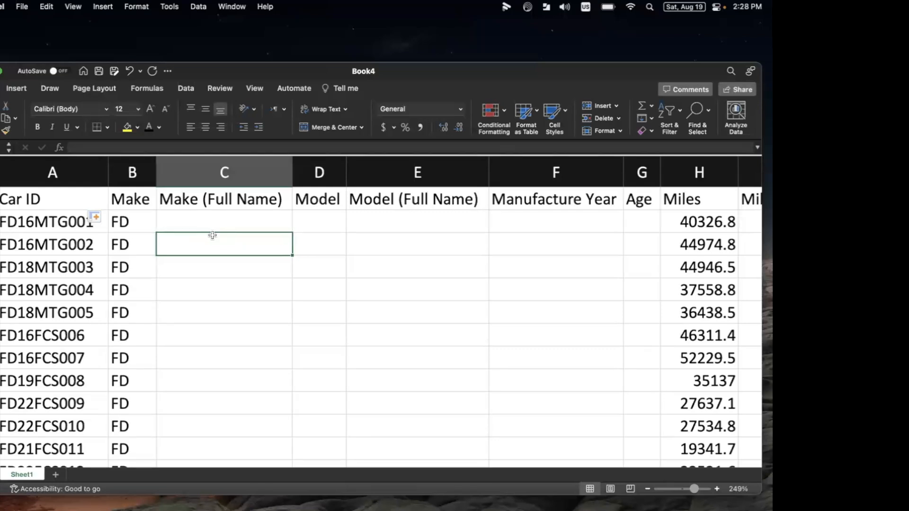
scroll(212, 236, down, 5)
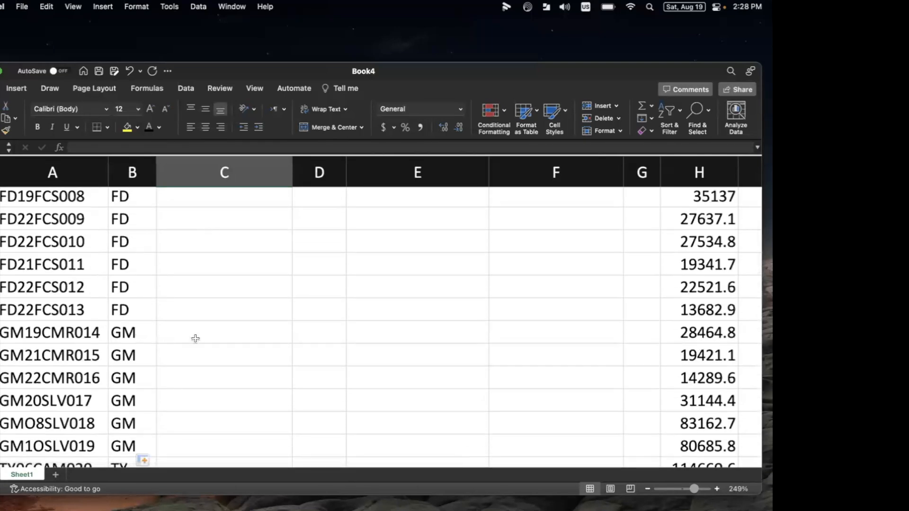
scroll(195, 338, down, 10)
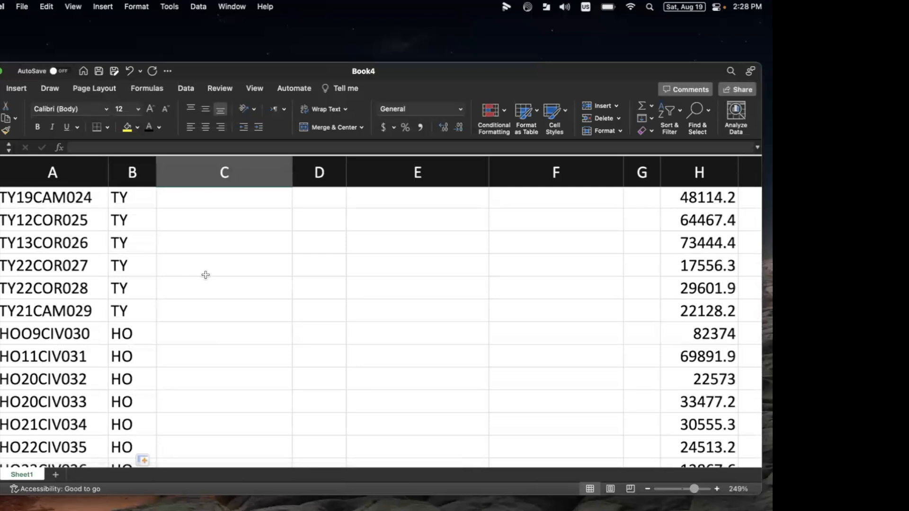
scroll(206, 275, up, 15)
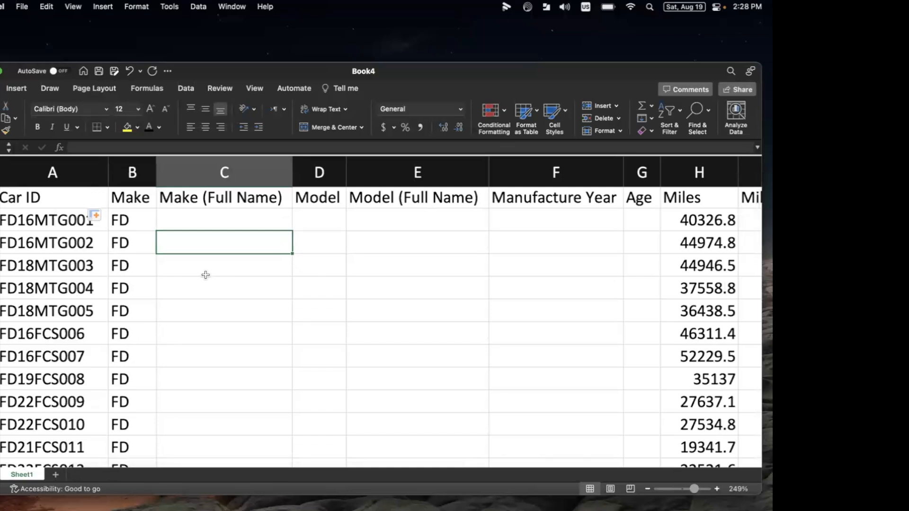
scroll(206, 275, down, 20)
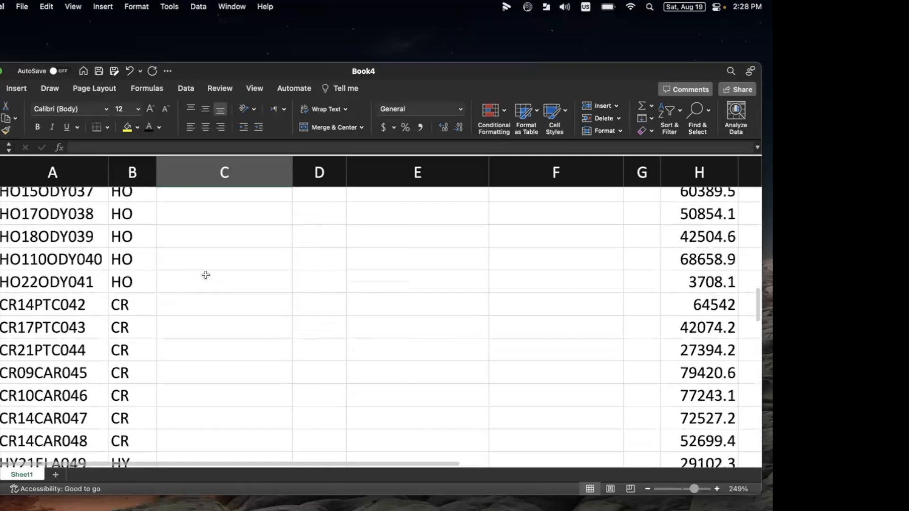
scroll(205, 275, up, 10)
- Start a make lookup list below the inventory data, with FD in B55 and Ford in C55
click(136, 306)
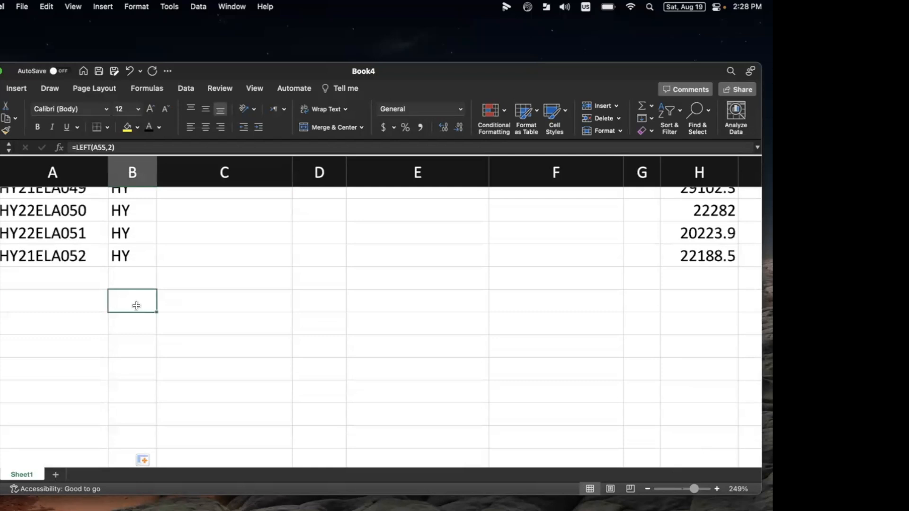
text(FD)
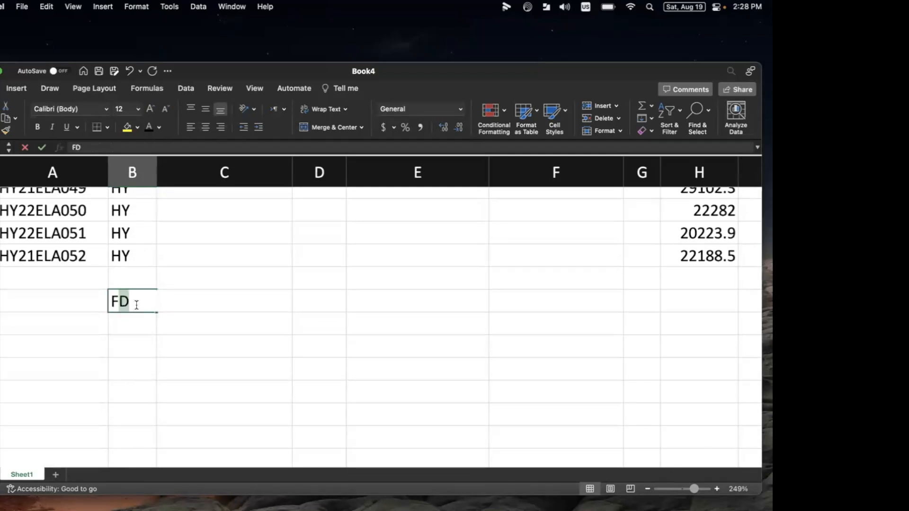
key(Tab)
text(Ford)
key(Return)
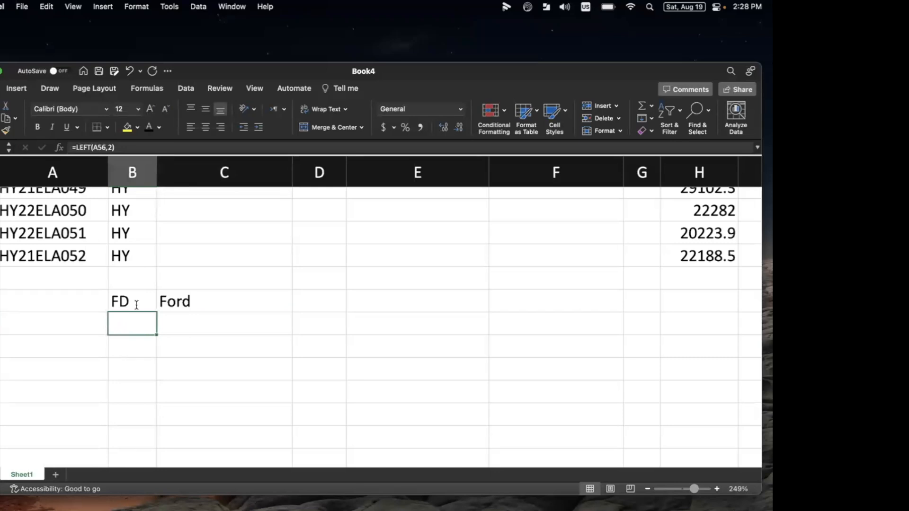
- Add the code CR with the full name Chrysler as the second row of the lookup list
text(CR)
key(Tab)
text(Chrysletr)
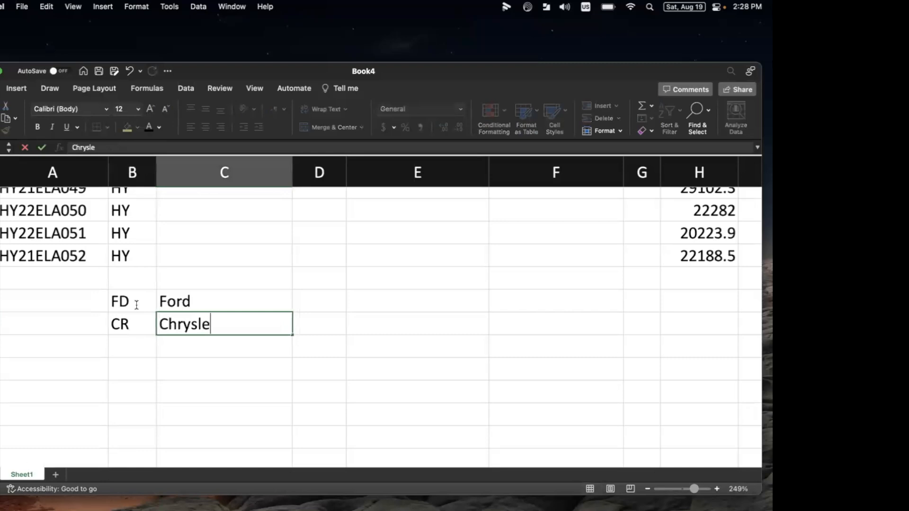
key(BackSpace)
key(BackSpace)
text(r)
key(Return)
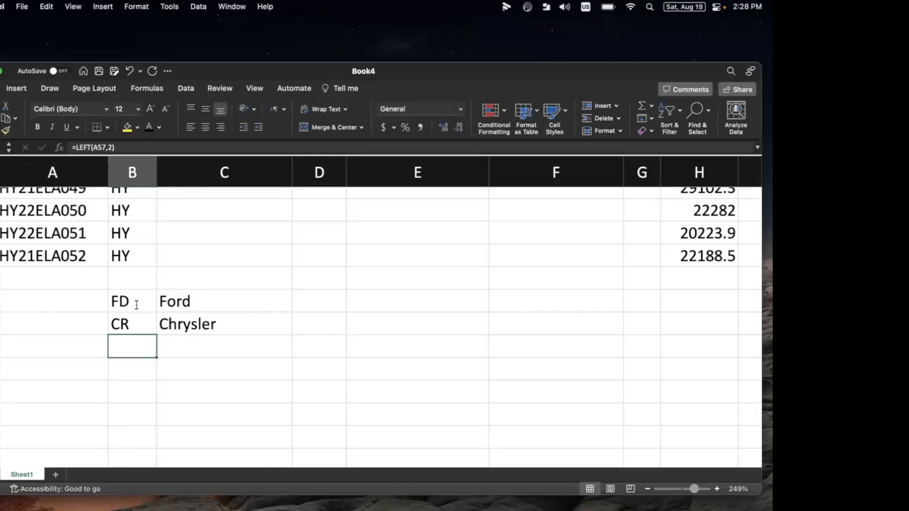
- Add the code GM with the full name General Motors to the next row of the lookup list
text(GM)
key(Tab)
text(General Motors)
key(Return)
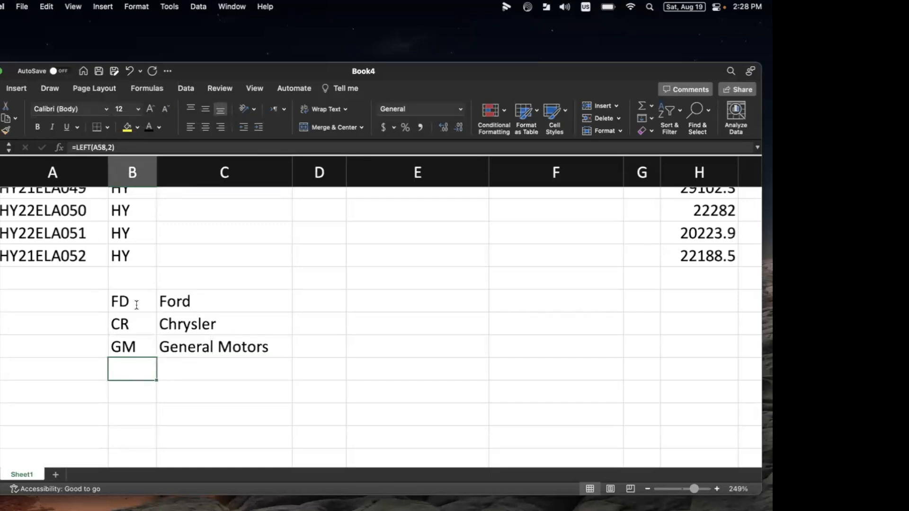
- Add the code HY in B58 with the full name Hyundai in C58, below the General Motors entry
text(HY Hyundai)
key(Return)
key(Up)
double_click(137, 370)
drag(137, 369, 235, 368)
key(super+x)
key(Return)
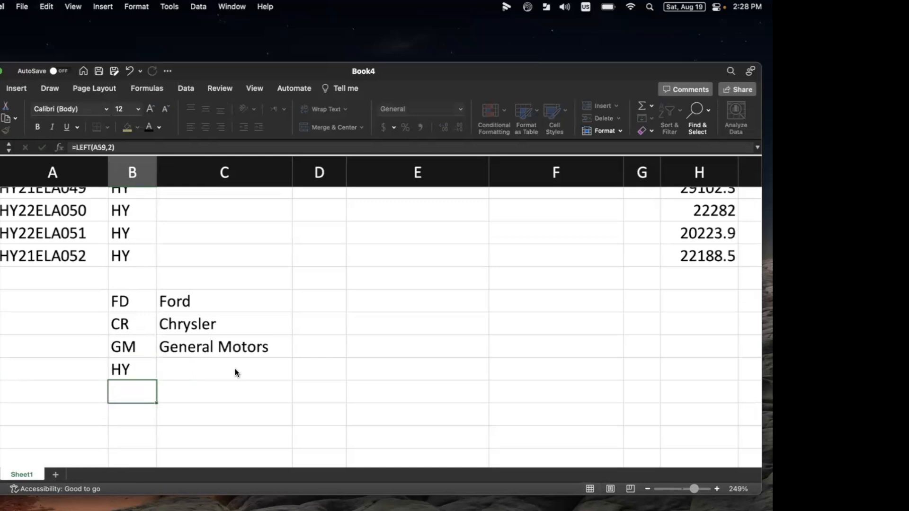
click(234, 368)
key(super+v)
- Add the code HO with the full name Honda to the lookup list below Hyundai
click(151, 388)
double_click(151, 388)
text(HO)
key(Tab)
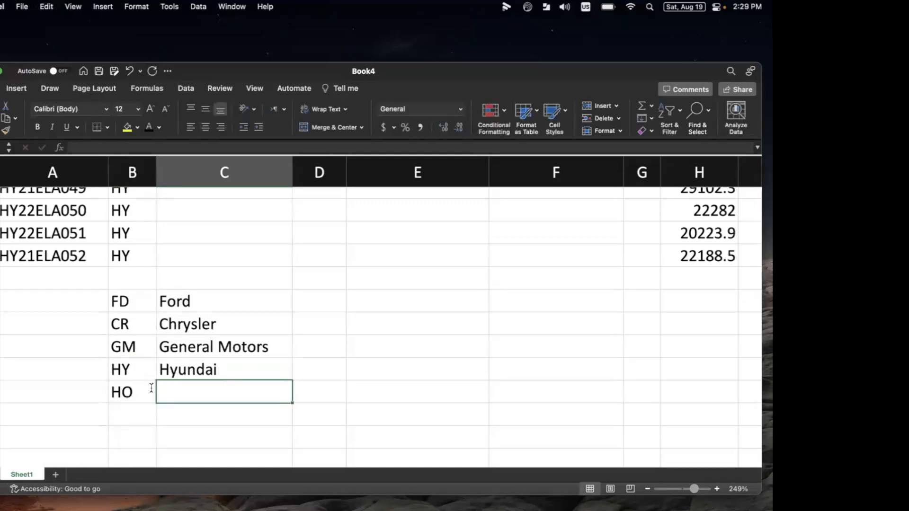
text(Honda)
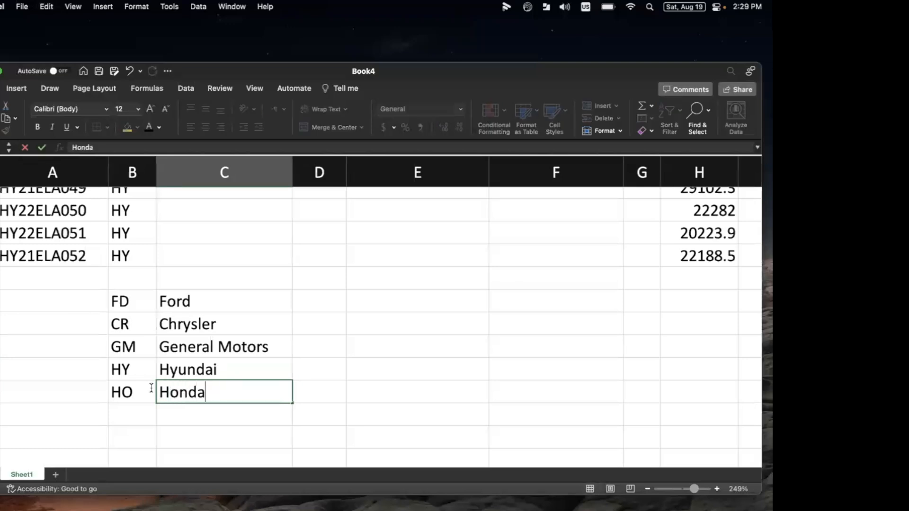
key(Return)
key(Left)
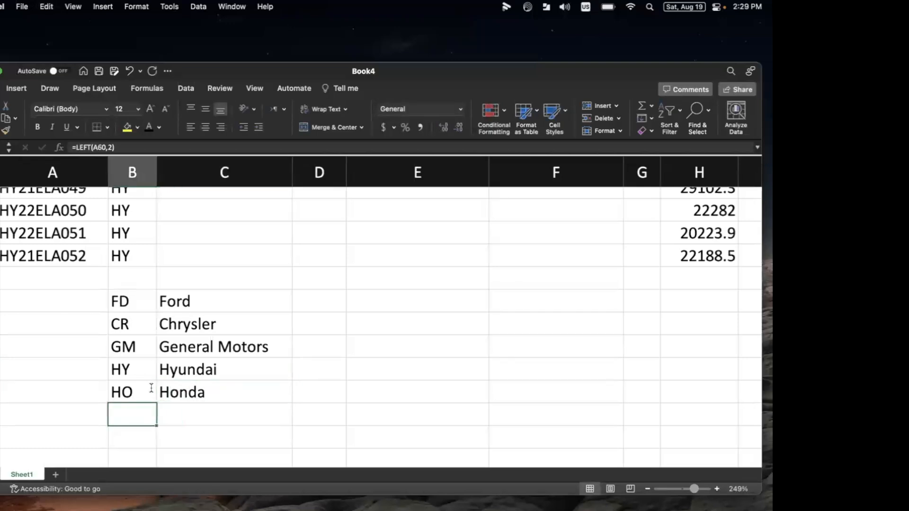
- Add the code TY with the full name Toyota below Honda and select the whole lookup list B55:C60
text(TY)
key(Tab)
text(Toyota)
key(Return)
drag(132, 303, 207, 410)
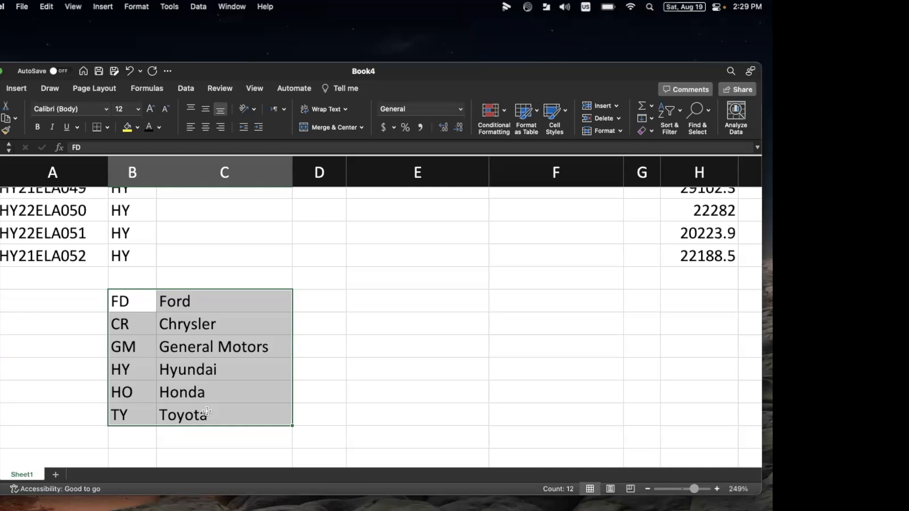
- Apply an outside border to the lookup list B55:C60
click(107, 128)
click(133, 256)
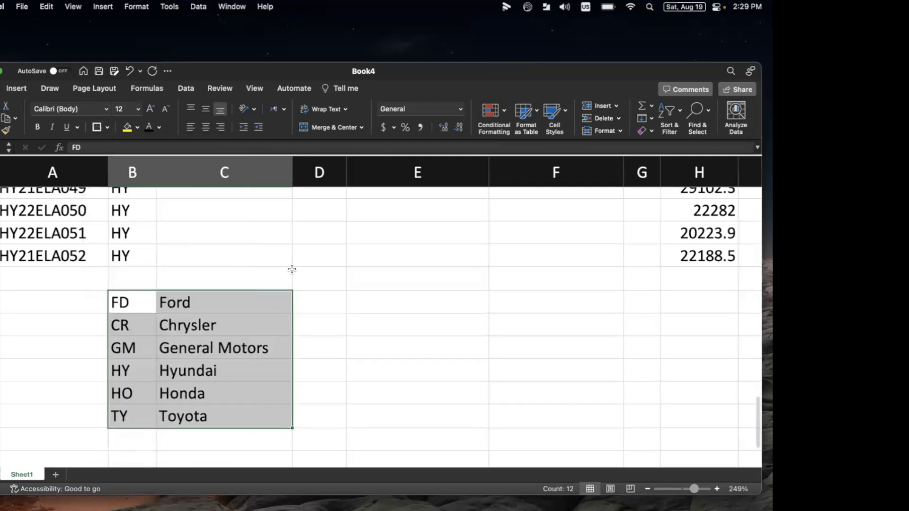
click(289, 270)
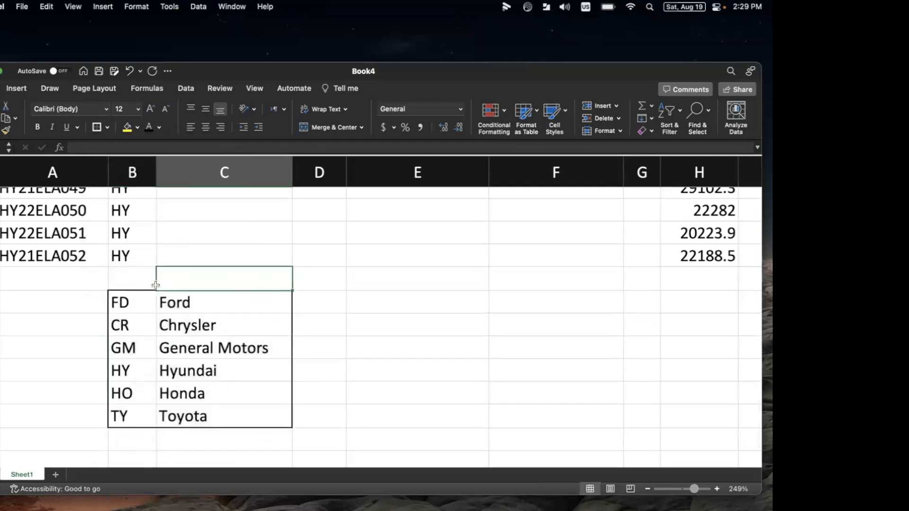
- Sort the lookup list B55:C60 by the values in column B from A to Z
click(126, 301)
drag(125, 301, 197, 416)
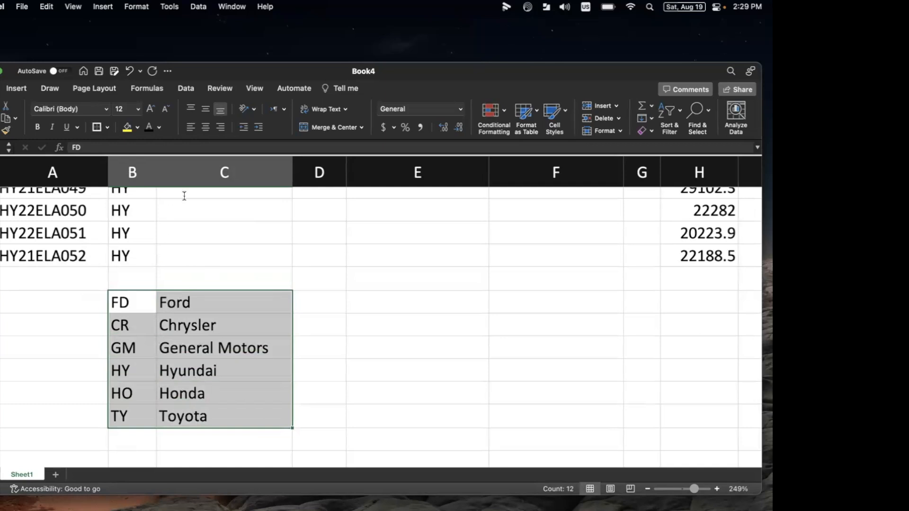
click(188, 92)
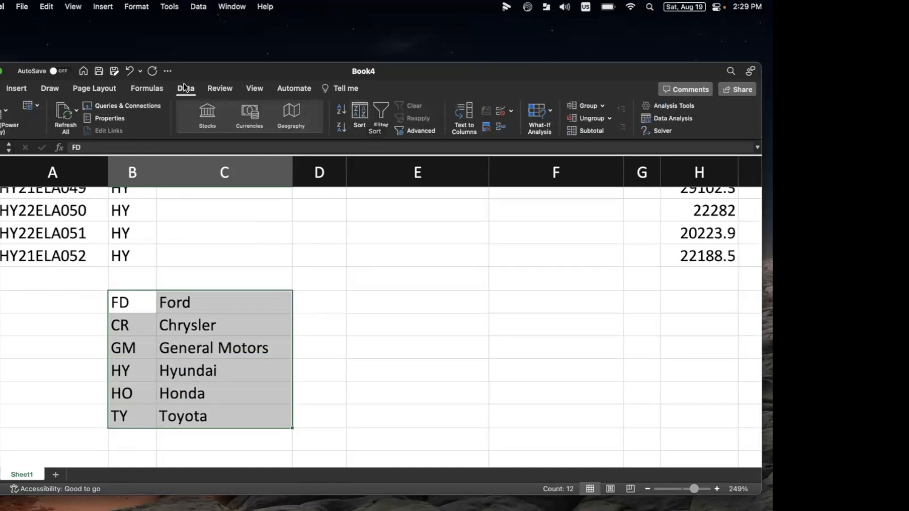
click(365, 111)
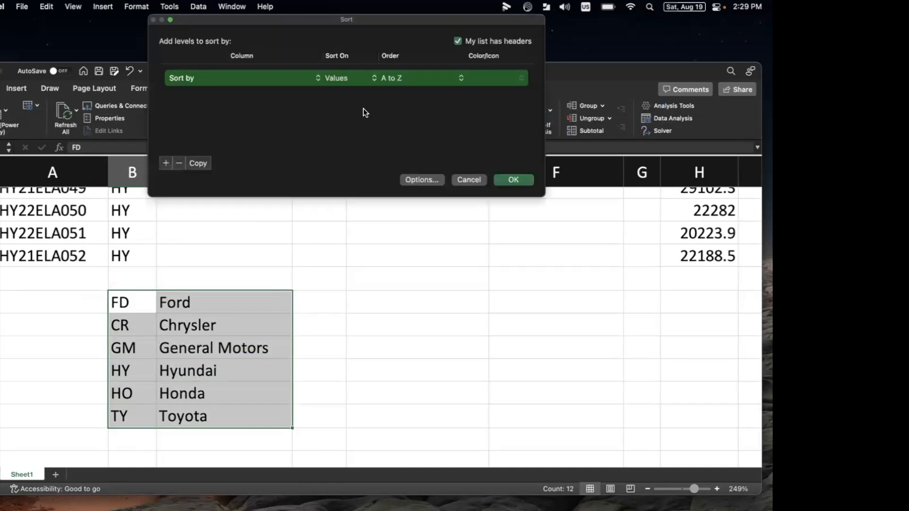
click(315, 81)
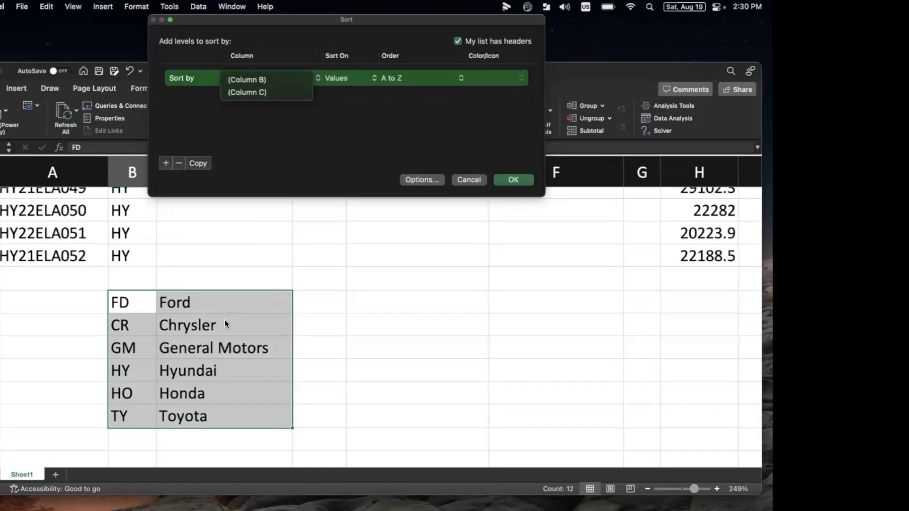
click(257, 80)
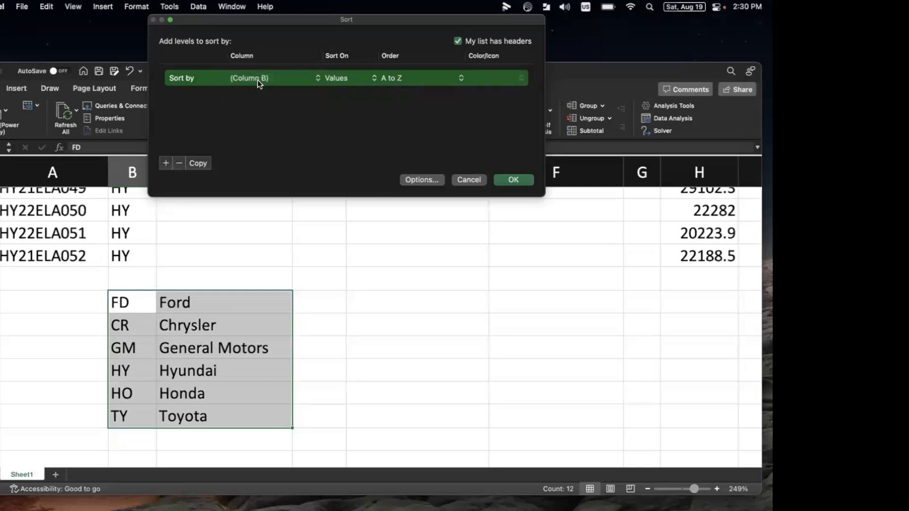
click(514, 180)
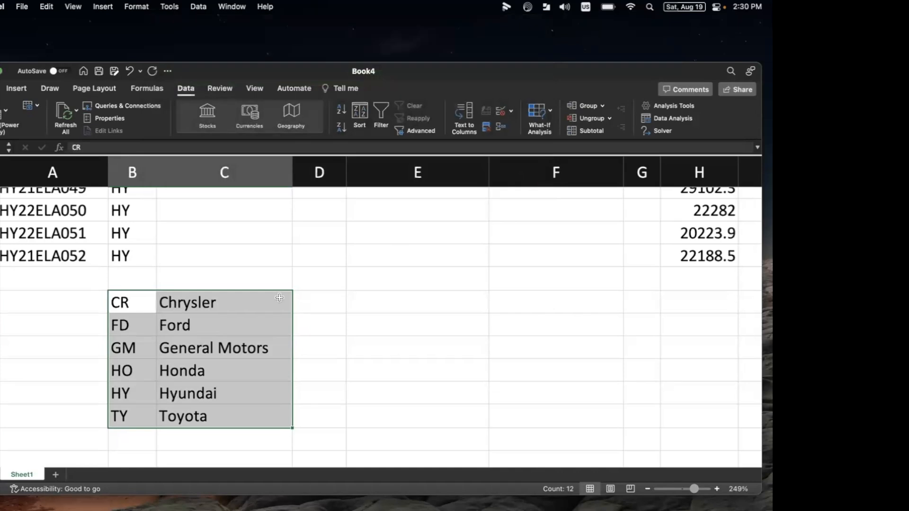
click(156, 317)
drag(140, 301, 211, 415)
- Start a VLOOKUP formula in C2, under Make (Full Name), with B2 as the lookup value
scroll(219, 334, up, 10)
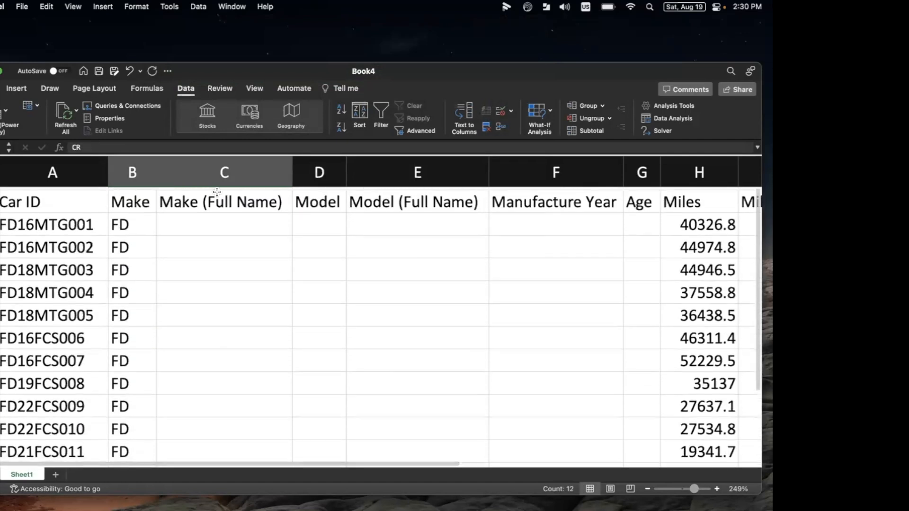
click(216, 221)
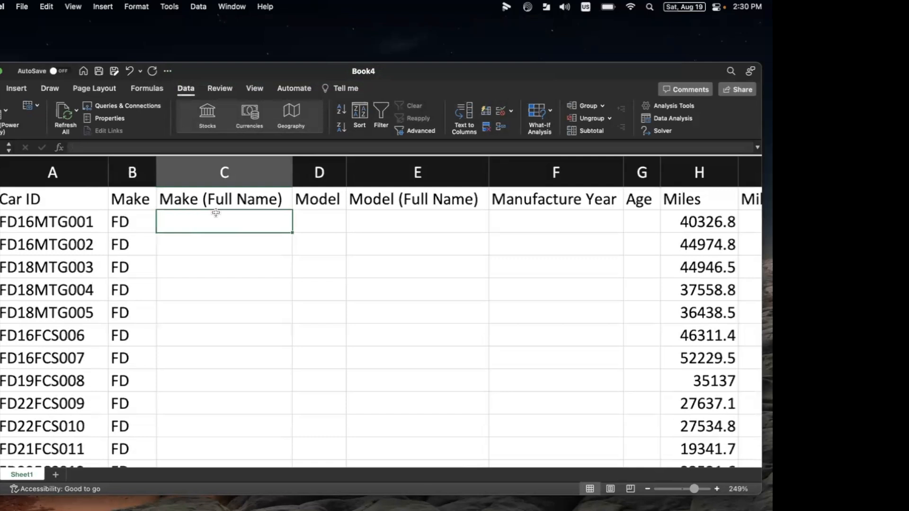
text(=)
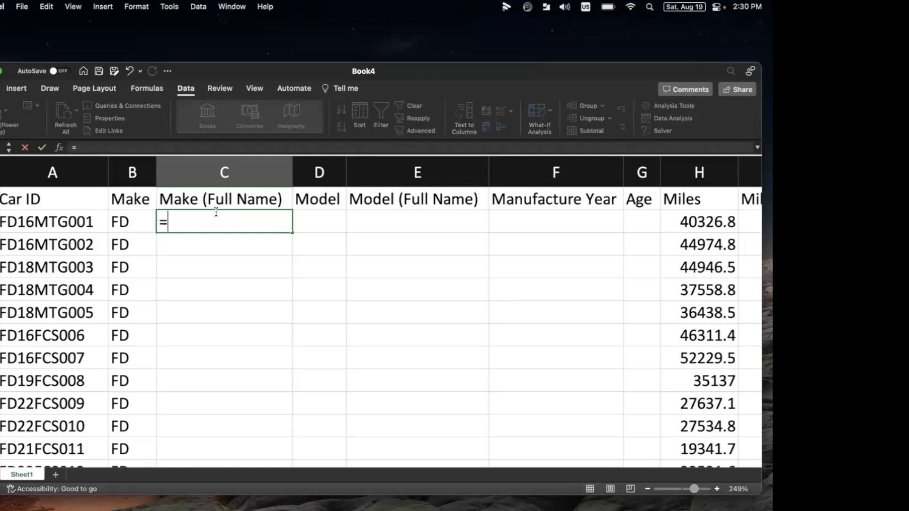
text(vloo)
double_click(190, 247)
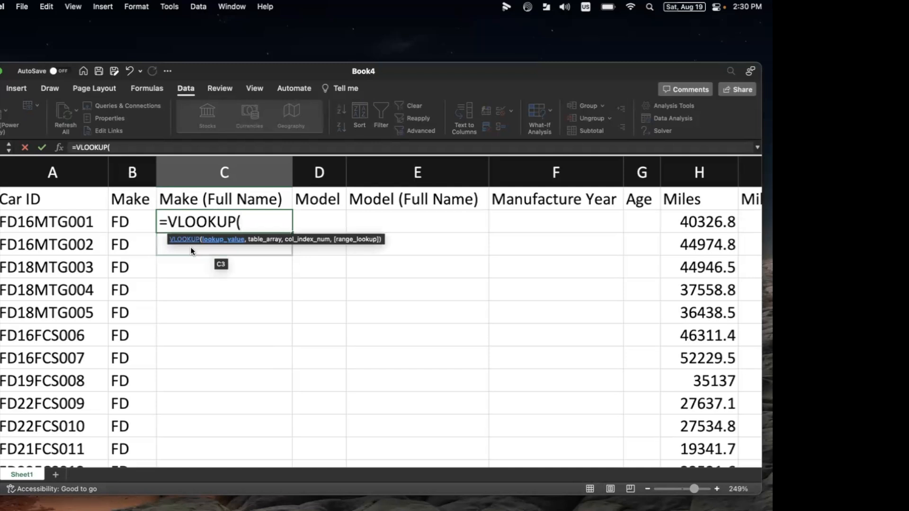
click(137, 218)
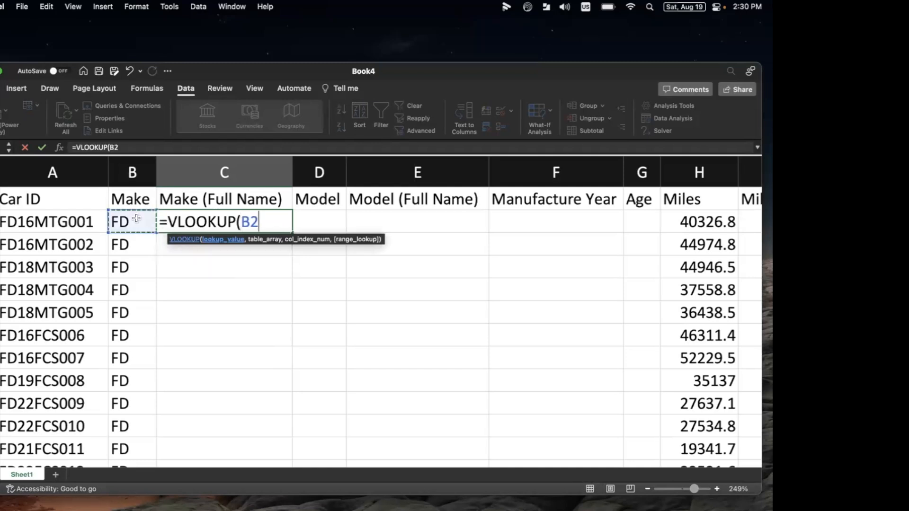
text(,)
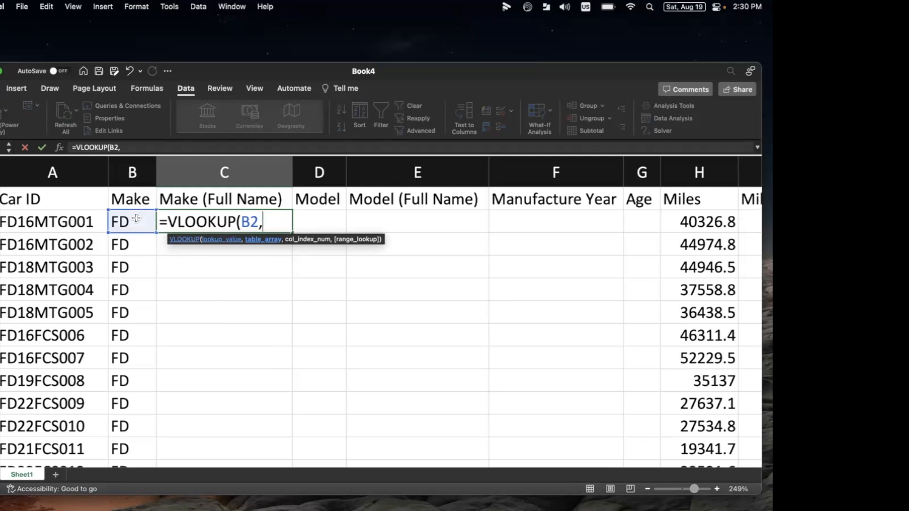
- Set the formula's table array to the lookup list B55:C60
scroll(135, 320, down, 10)
scroll(135, 320, down, 5)
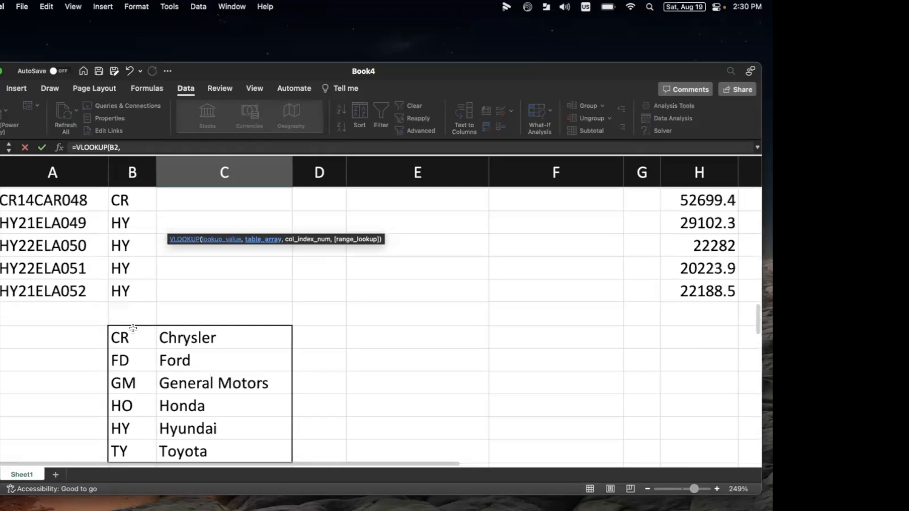
drag(135, 286, 205, 399)
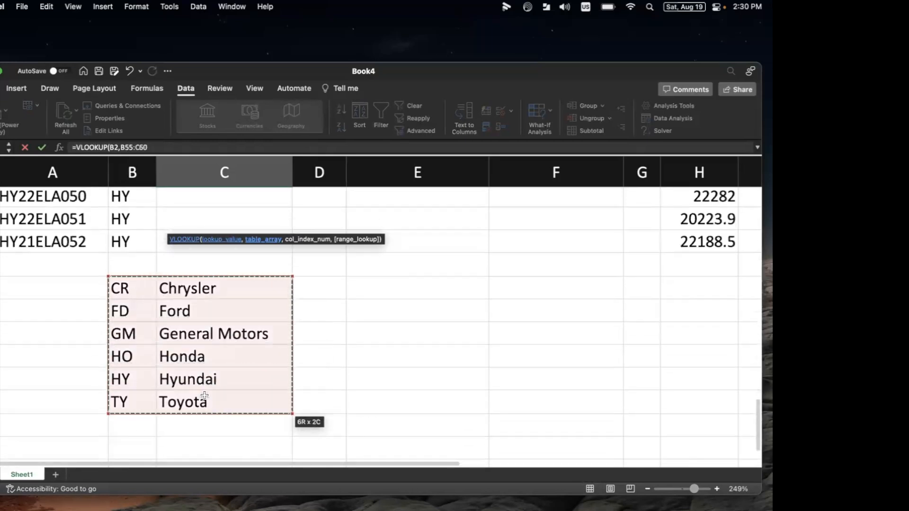
scroll(205, 392, up, 15)
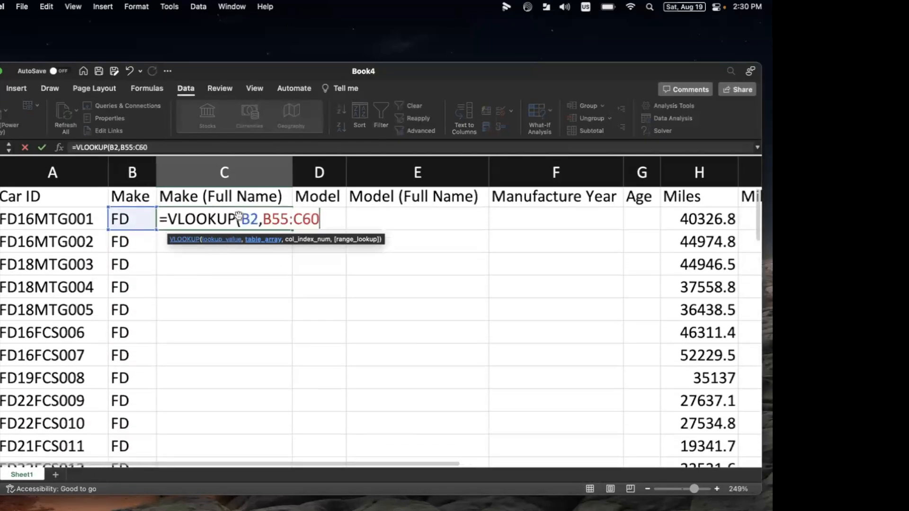
- Set the column index to 2 and complete the C2 formula as =VLOOKUP(B2,B55:C60,2)
text(,)
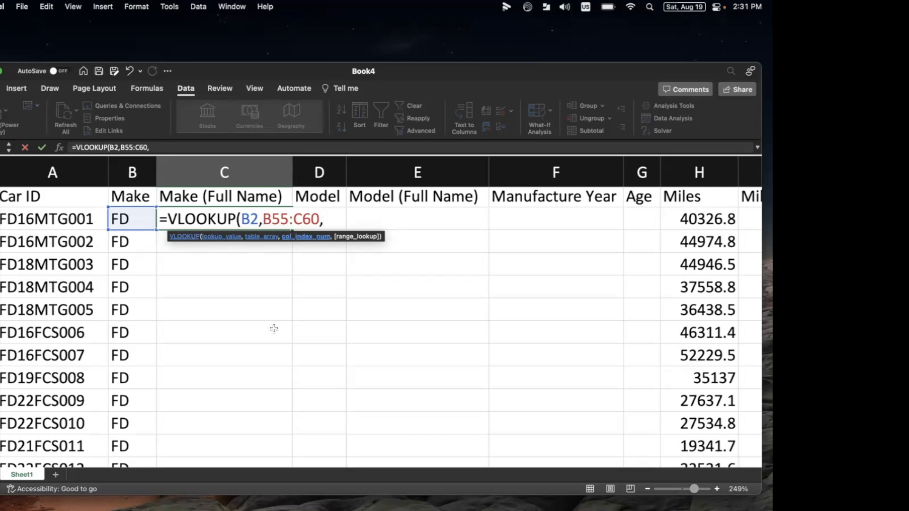
scroll(272, 327, down, 20)
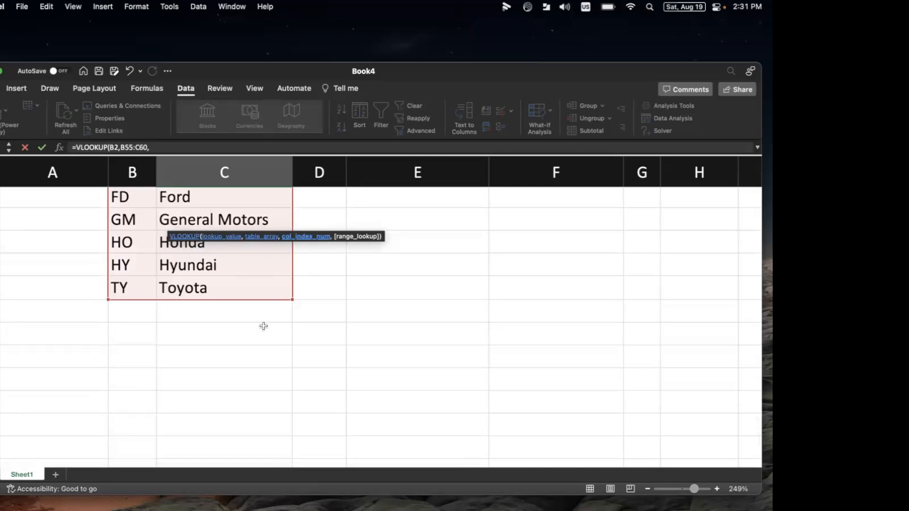
scroll(264, 326, up, 20)
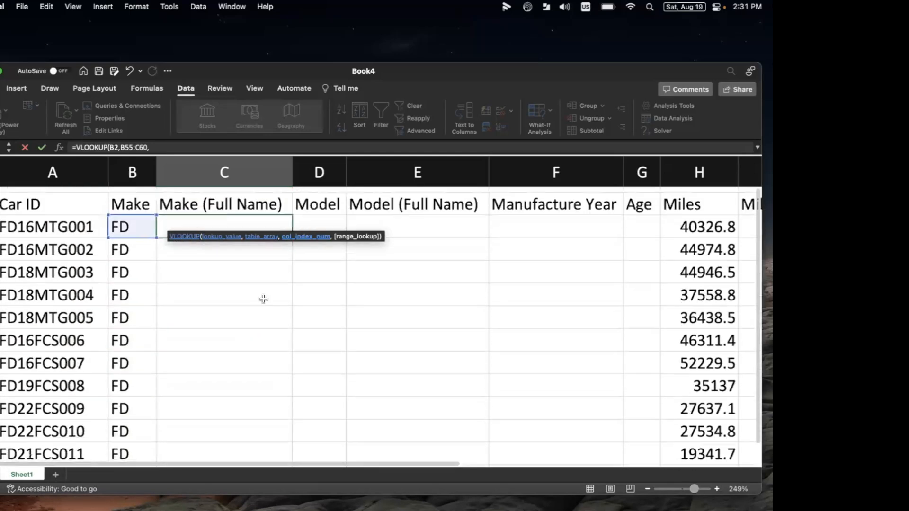
text(2)
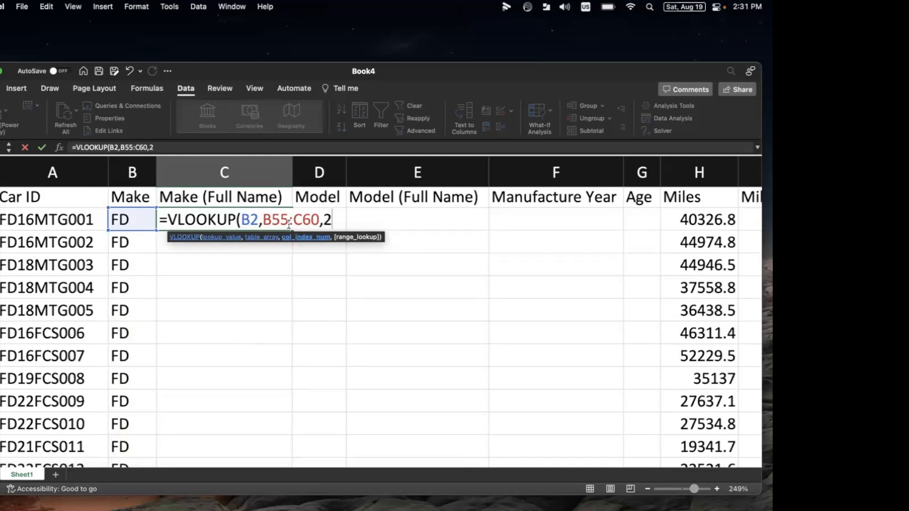
text())
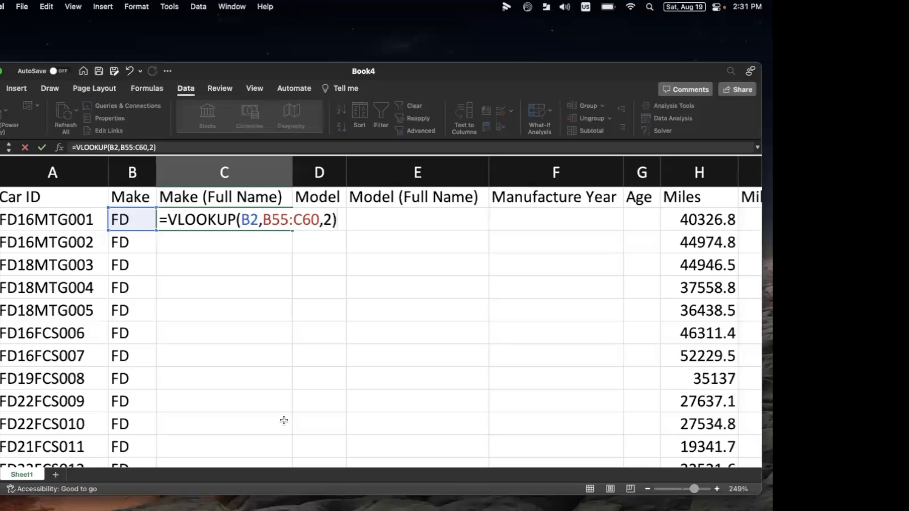
scroll(190, 432, down, 10)
scroll(191, 432, down, 10)
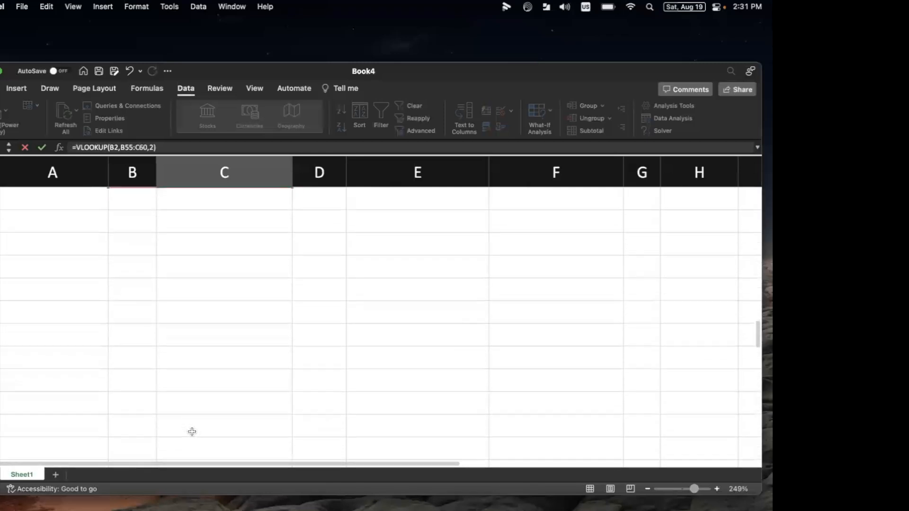
scroll(190, 432, up, 4)
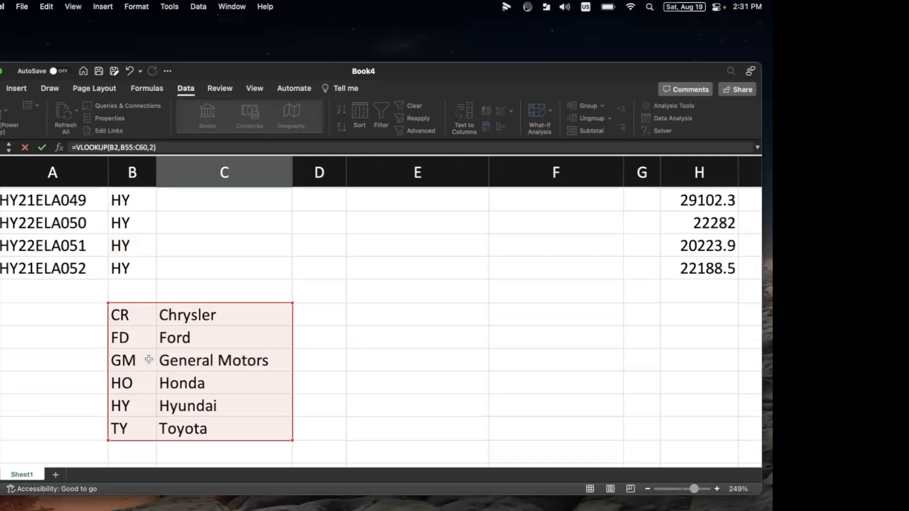
scroll(149, 359, up, 20)
scroll(254, 221, up, 1)
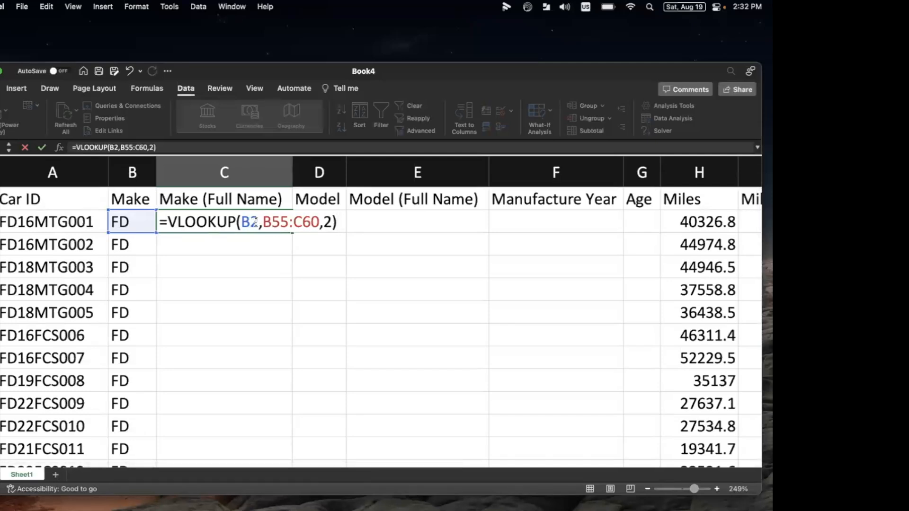
key(Return)
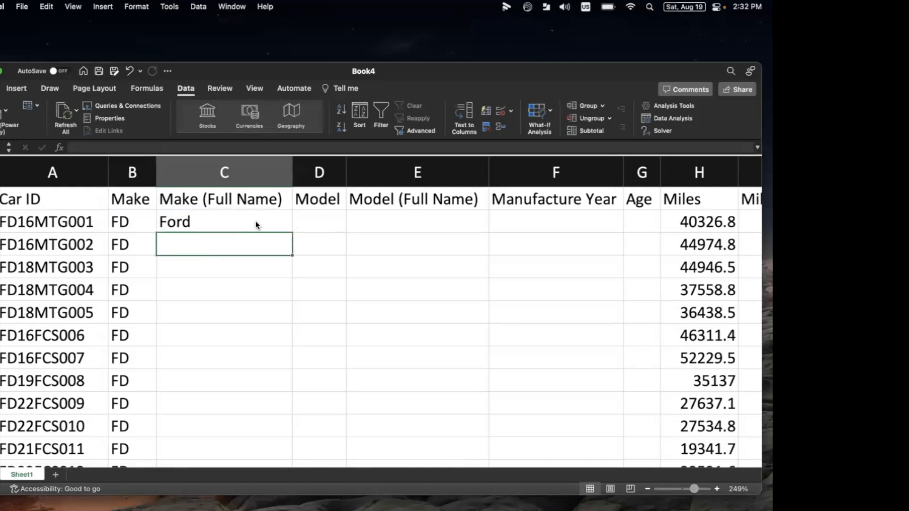
- Fill the C2 VLOOKUP formula down the Make (Full Name) column
click(233, 221)
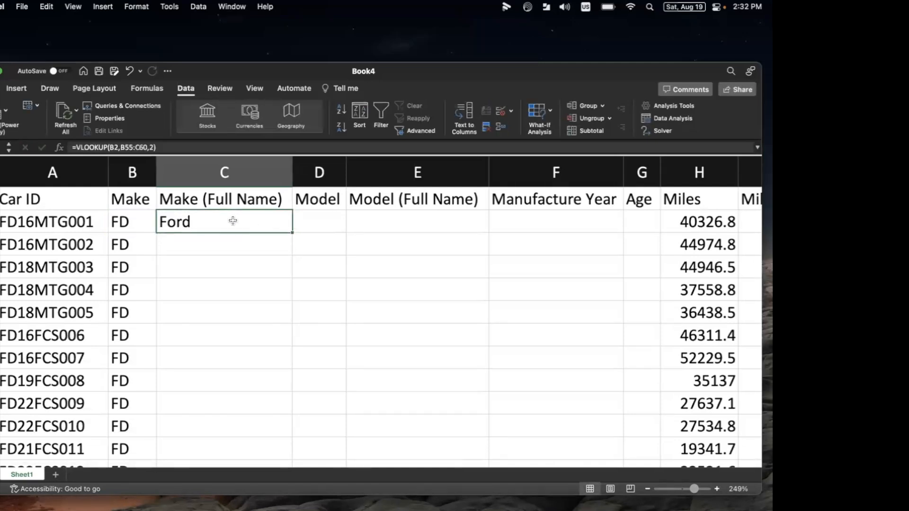
double_click(292, 232)
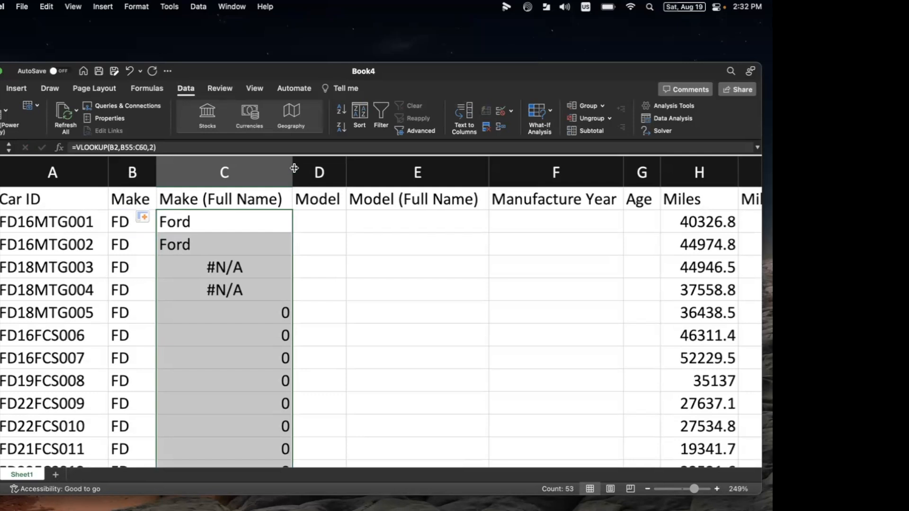
- Inspect the table array references in the VLOOKUP formulas of C2 and C3, leaving both formulas as they are
double_click(259, 225)
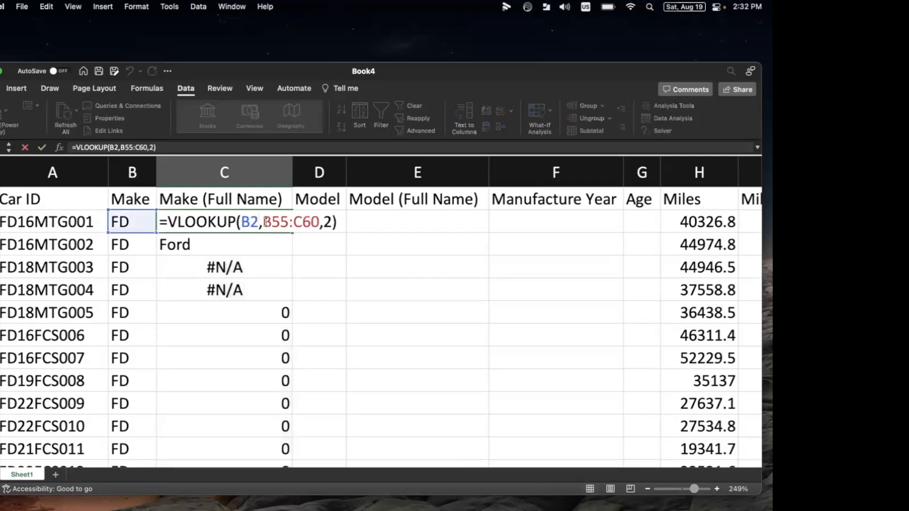
double_click(267, 217)
drag(266, 217, 315, 219)
click(314, 219)
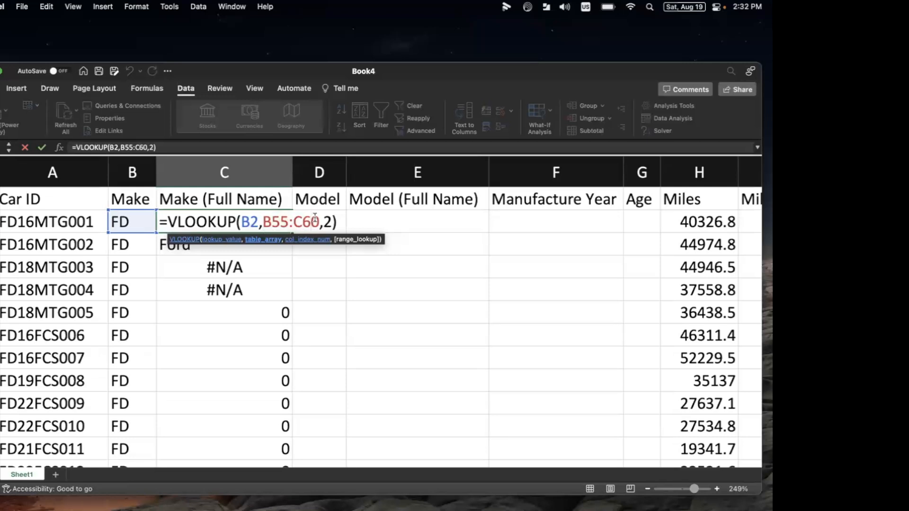
key(Return)
double_click(241, 242)
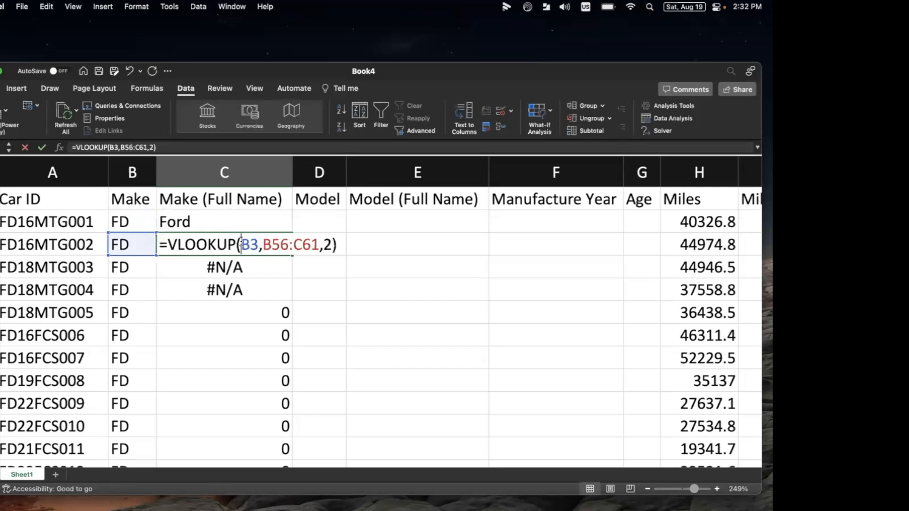
drag(263, 244, 307, 241)
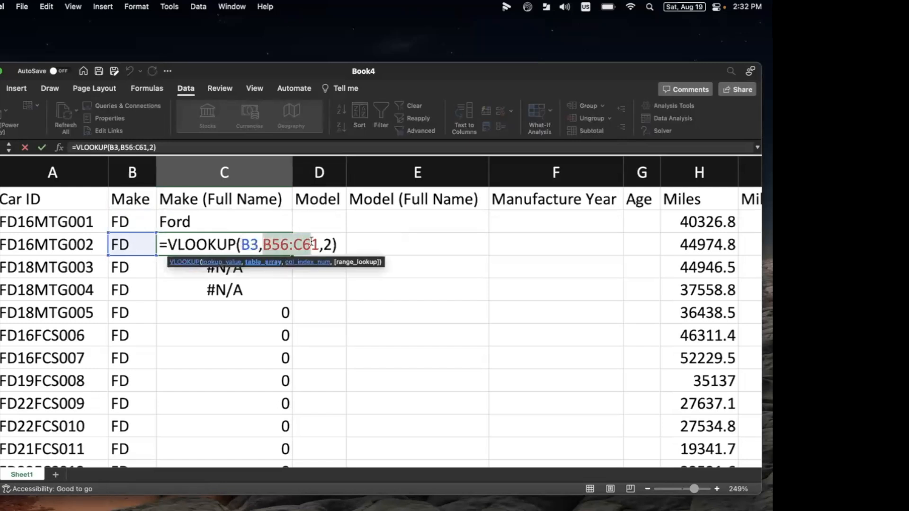
key(Escape)
- Compare the table range used by the C4 formula with the position of the lookup list
double_click(250, 266)
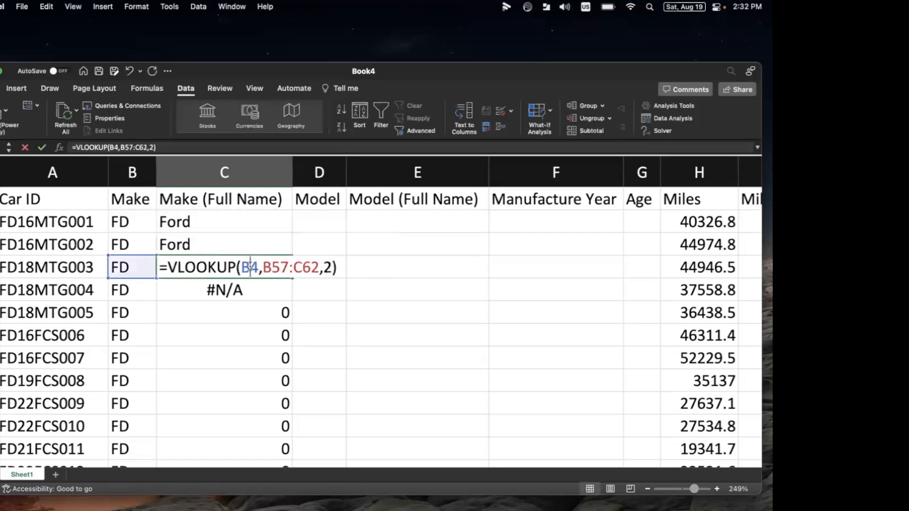
scroll(248, 274, down, 15)
scroll(246, 285, down, 2)
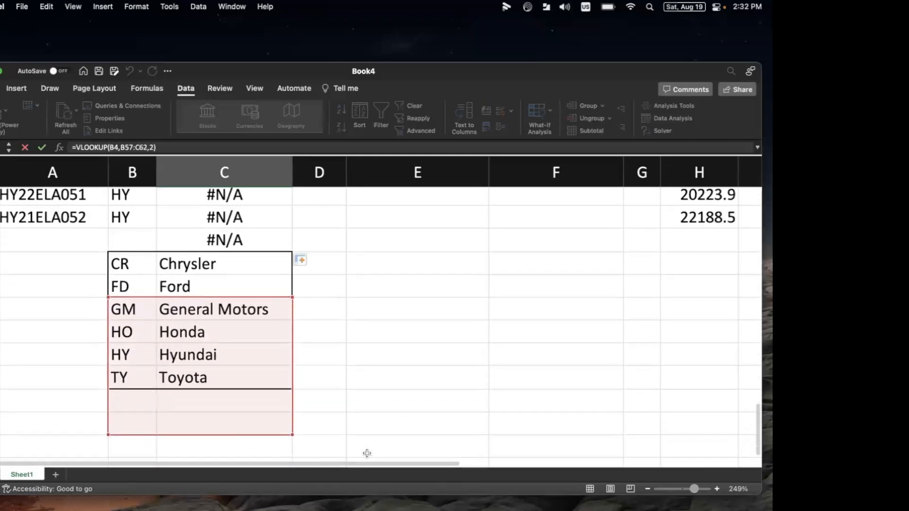
scroll(379, 426, up, 18)
scroll(353, 393, down, 1)
key(Escape)
- Compare the table range used by the C9 formula with the position of the lookup list, leaving the formula as it is
double_click(237, 312)
scroll(258, 367, down, 12)
scroll(258, 368, down, 10)
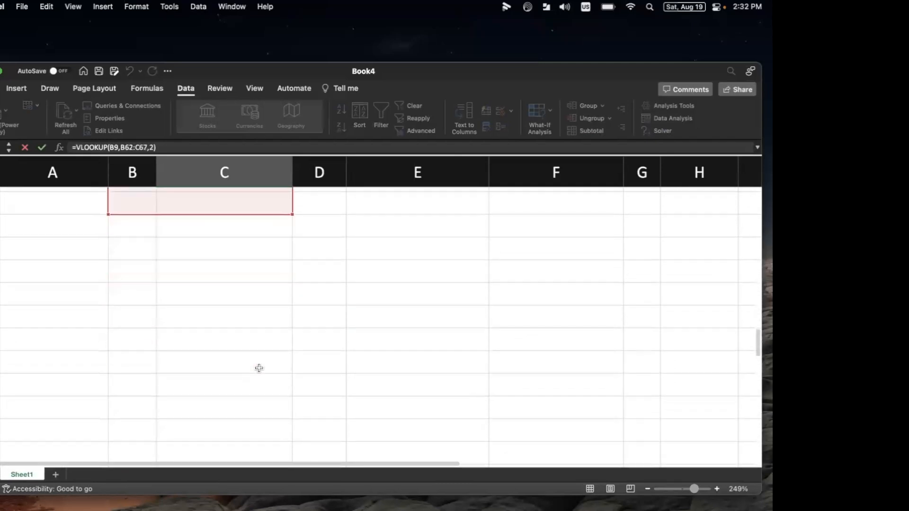
scroll(254, 371, up, 5)
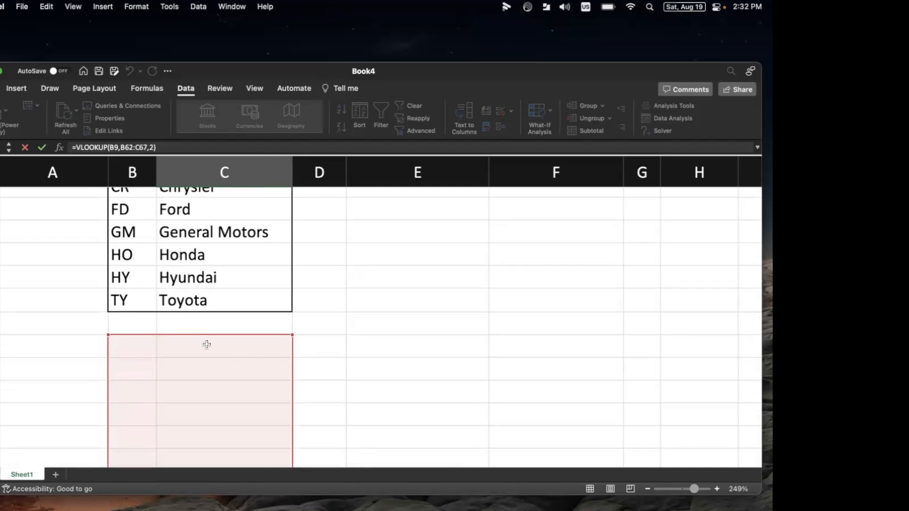
scroll(207, 344, up, 15)
key(Escape)
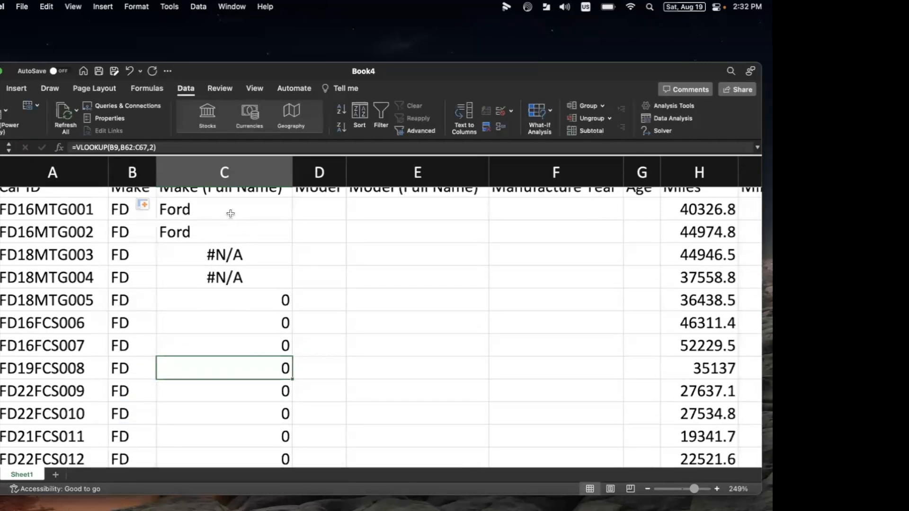
- Make the table array in the C2 formula absolute so it reads =VLOOKUP(B2,$B$55:$C$60,2)
double_click(230, 210)
drag(263, 210, 315, 213)
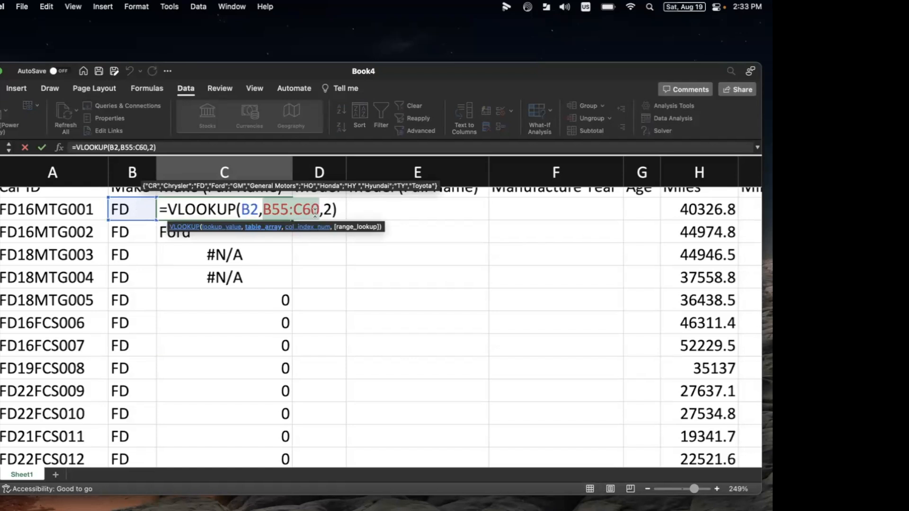
key(F4)
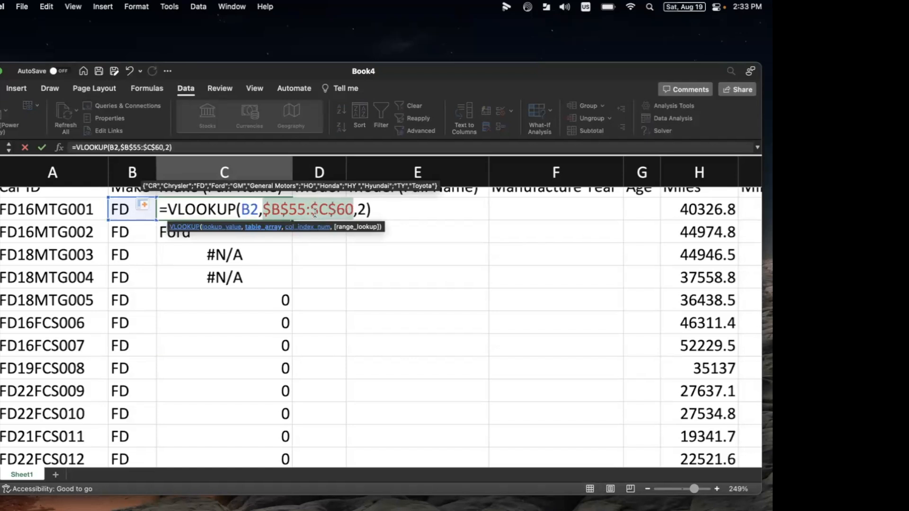
key(Return)
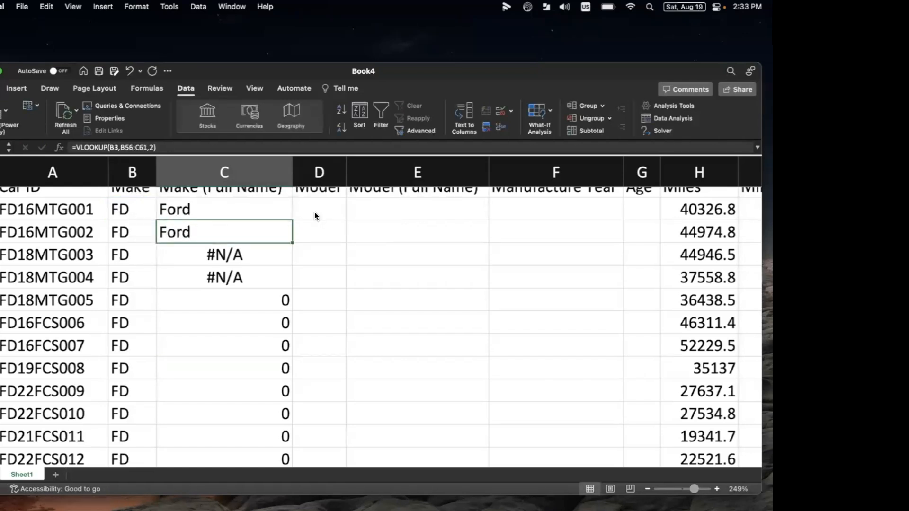
- Try to auto-fill the C2 formula with the absolute table array down the Make (Full Name) column, and undo the fill
click(277, 216)
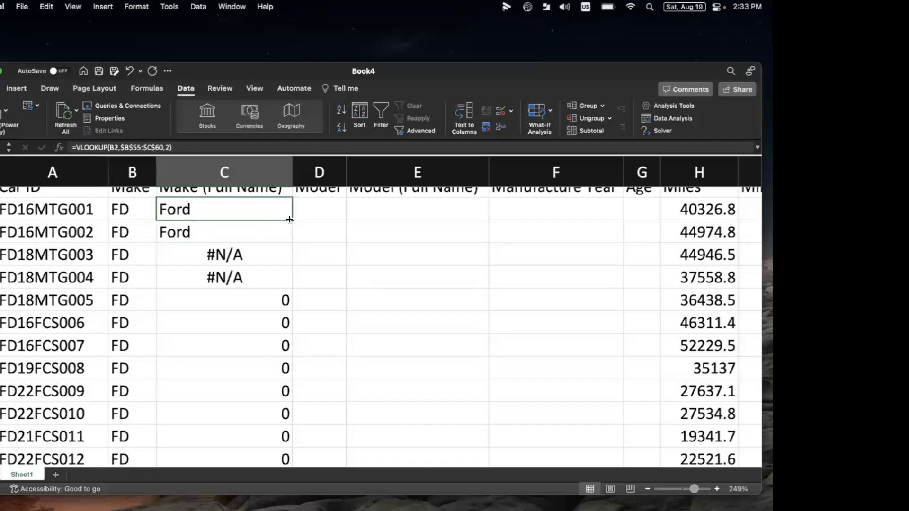
double_click(289, 219)
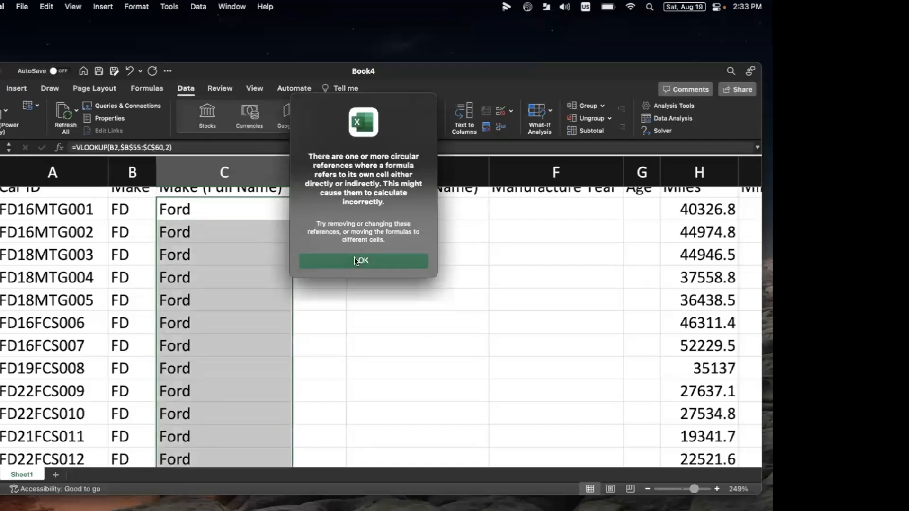
click(354, 257)
scroll(360, 284, down, 5)
scroll(361, 284, down, 12)
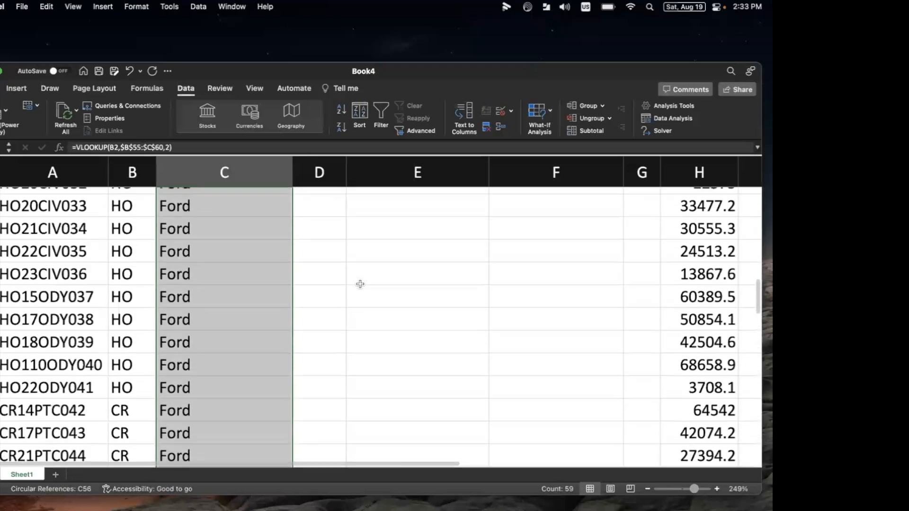
scroll(360, 284, up, 5)
scroll(360, 283, down, 3)
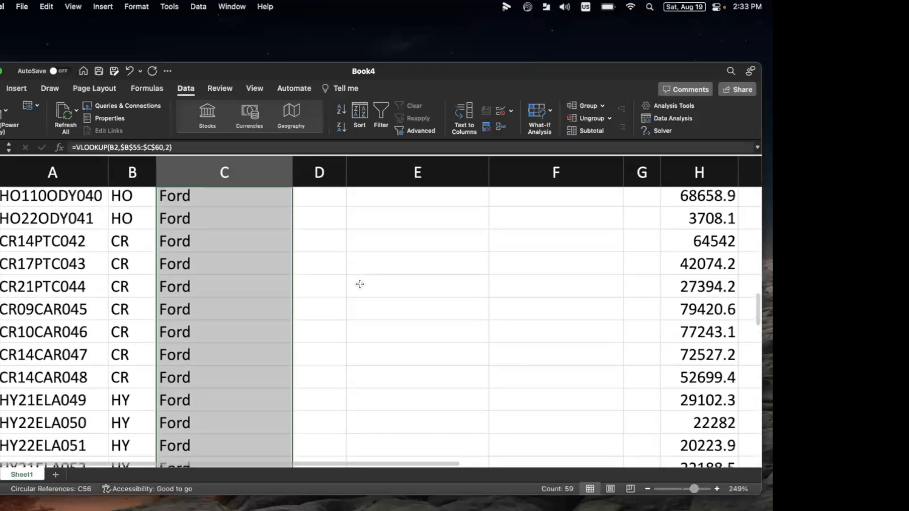
key(super+z)
- Recheck the C2 formula, retry auto-filling it down the Make (Full Name) column, and undo that fill too
click(243, 239)
double_click(229, 226)
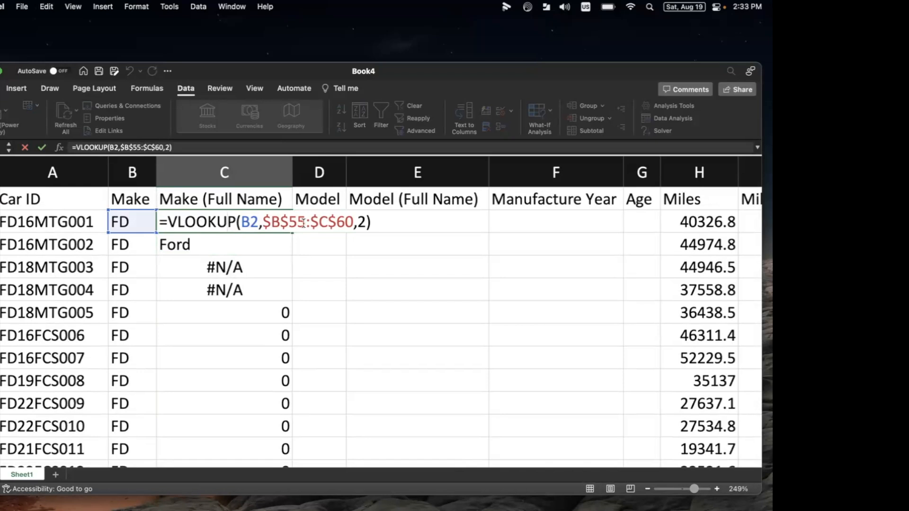
key(Return)
click(271, 223)
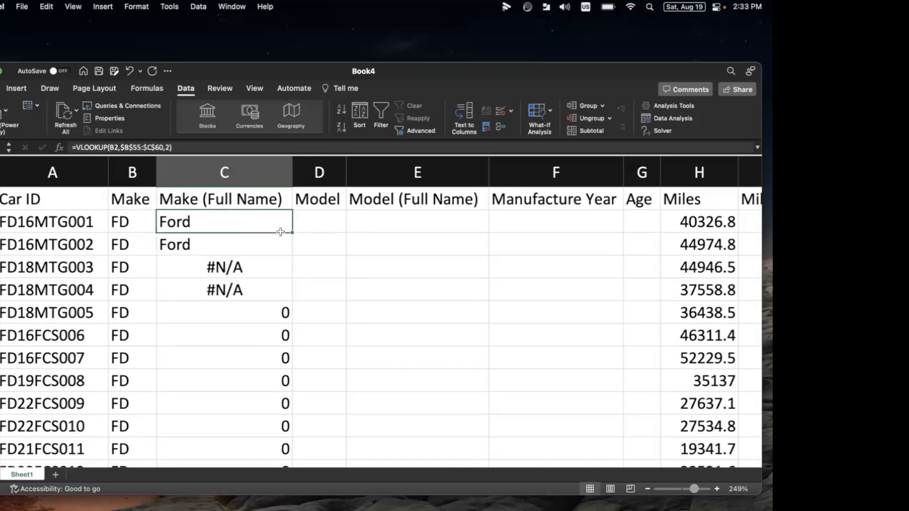
double_click(292, 233)
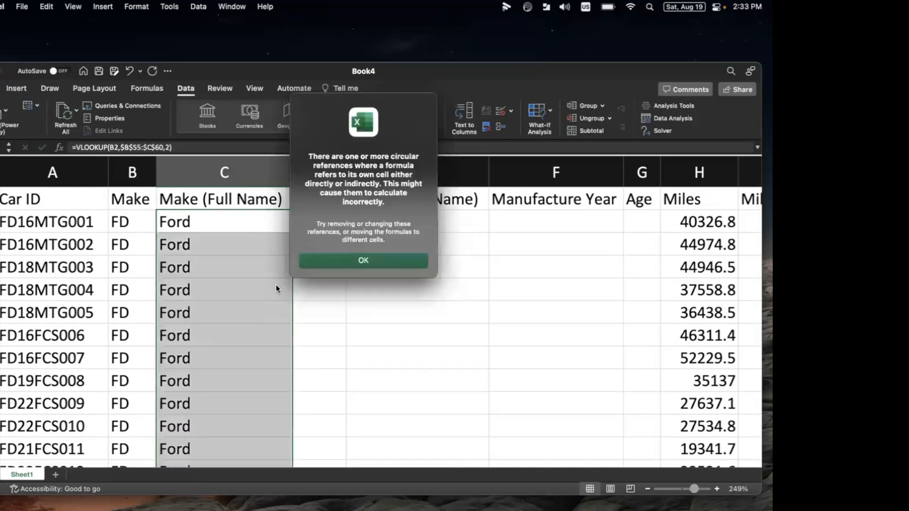
click(338, 262)
scroll(224, 307, down, 5)
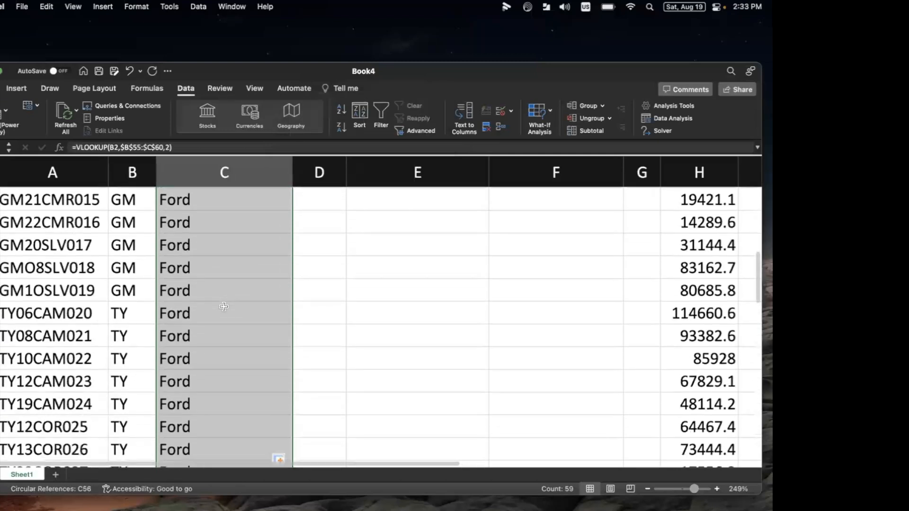
scroll(222, 284, up, 5)
click(220, 229)
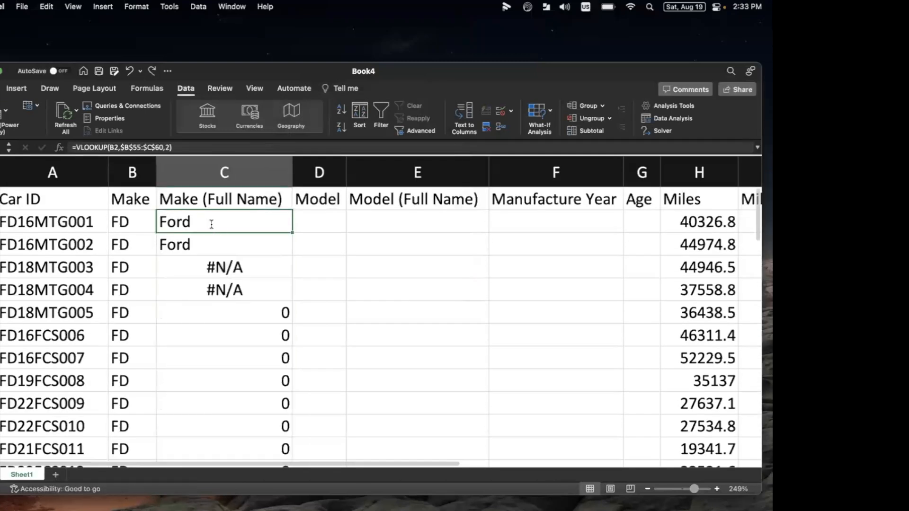
- Check the absolute range $B$55:$C$60 in the C2 formula against the lookup list, leaving the formula as it is
double_click(208, 223)
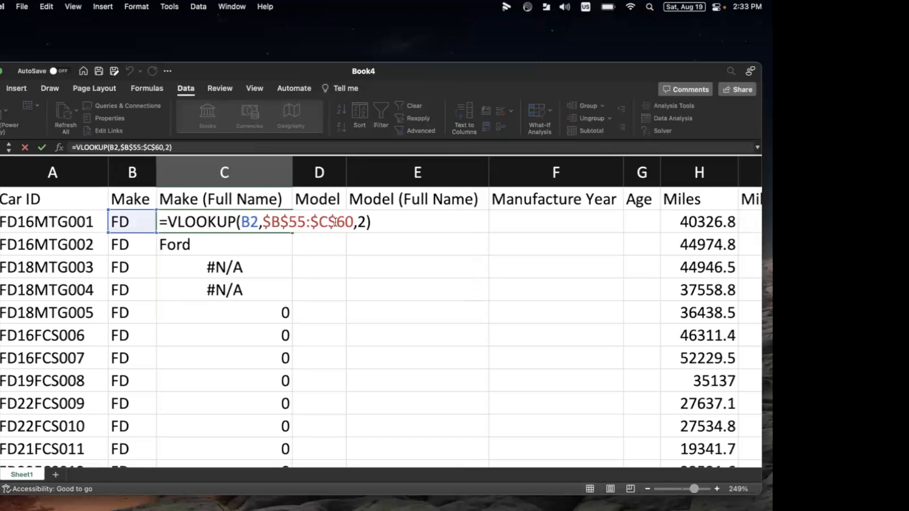
drag(263, 221, 350, 222)
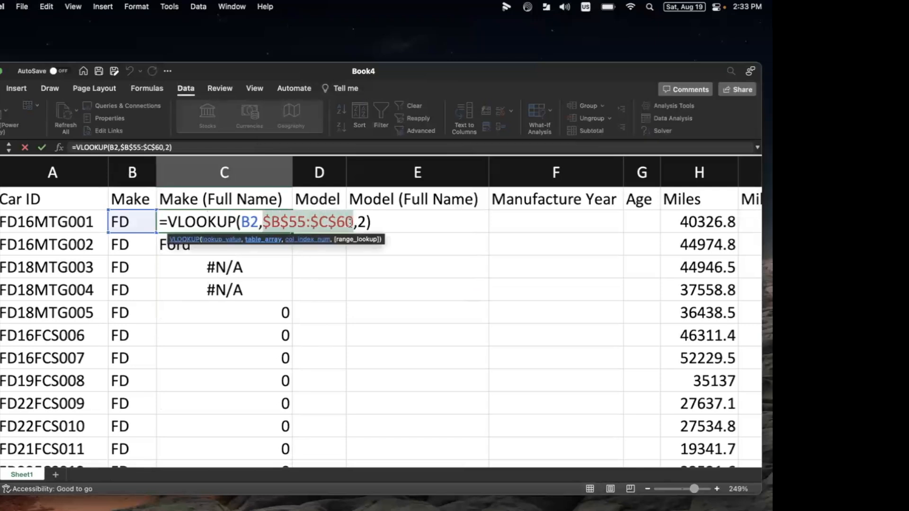
scroll(328, 327, down, 8)
scroll(328, 327, down, 9)
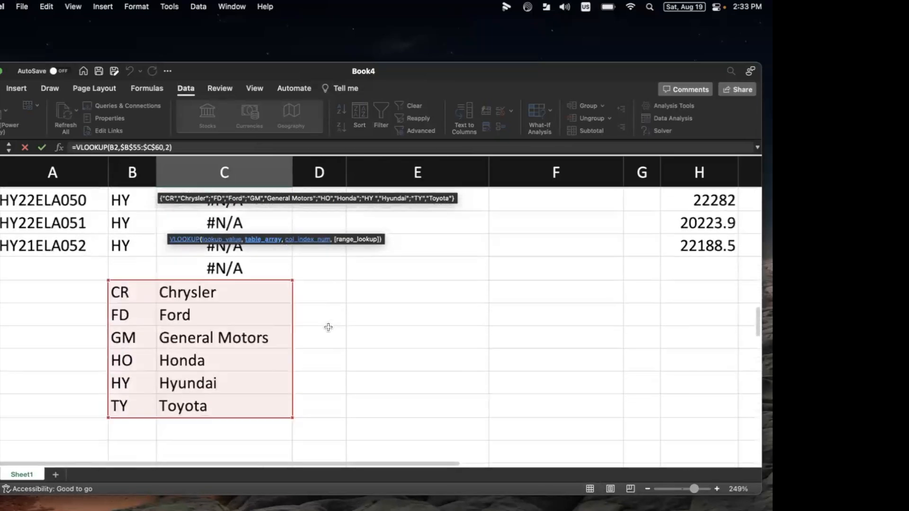
scroll(328, 327, up, 16)
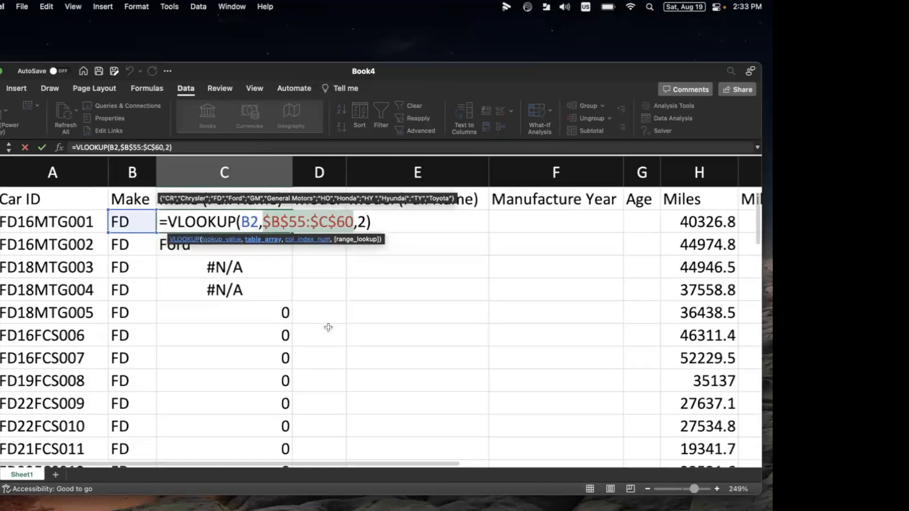
key(Return)
- Copy the C2 formula and paste it into C3:C53, excluding the blank row and the lookup list below the data
click(265, 227)
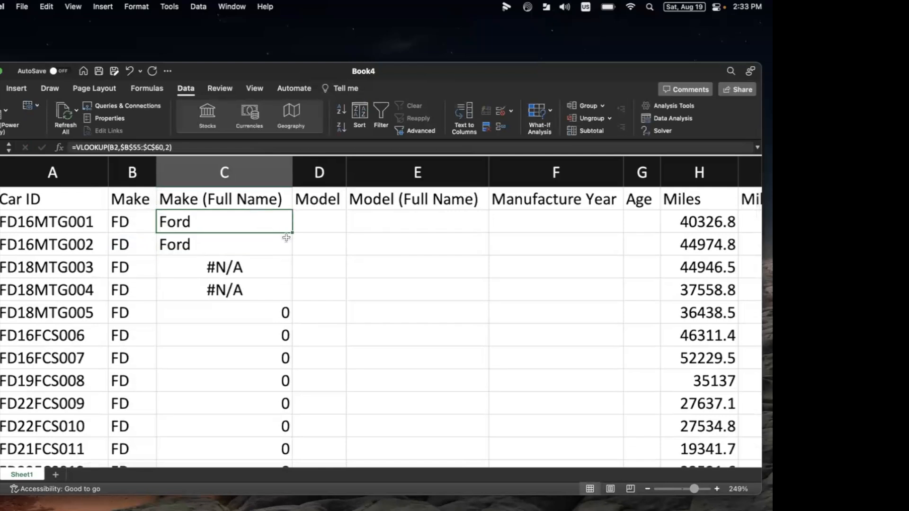
key(super+c)
click(259, 244)
key(super+shift+Down)
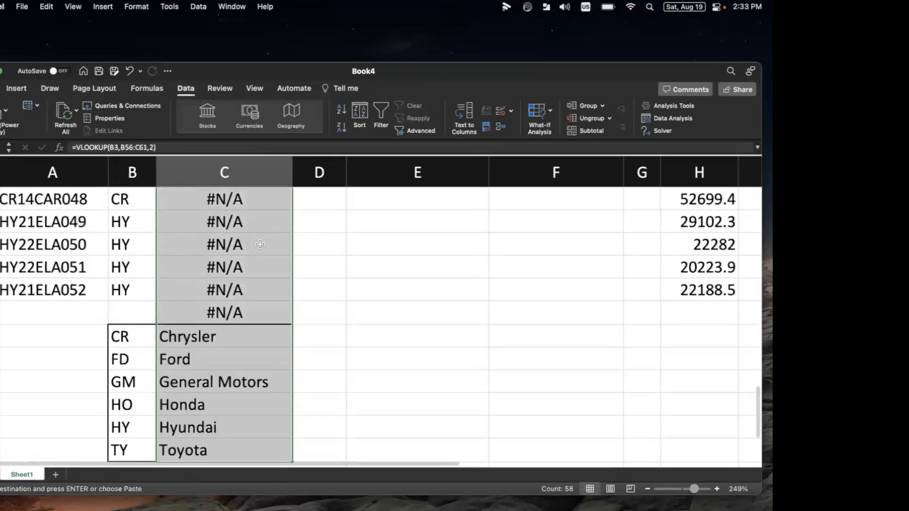
key(ctrl+Up)
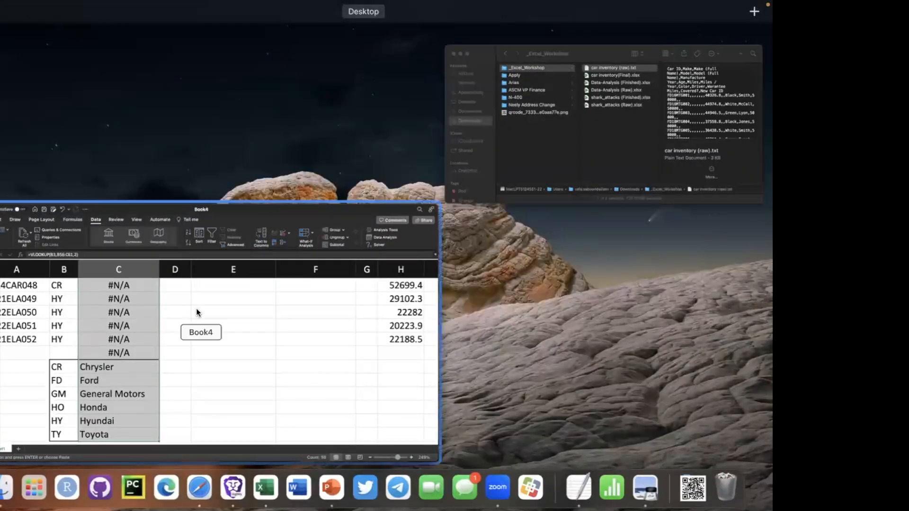
click(196, 308)
key(shift+Up)
key(shift+Up)
key(shift+Up)
key(shift+Up)
key(shift+Up)
key(shift+Up)
key(shift+Up)
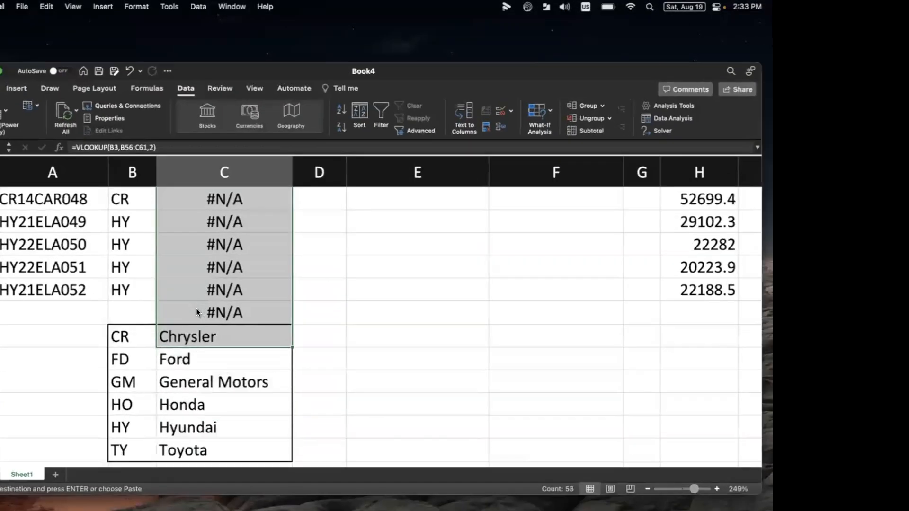
key(super+v)
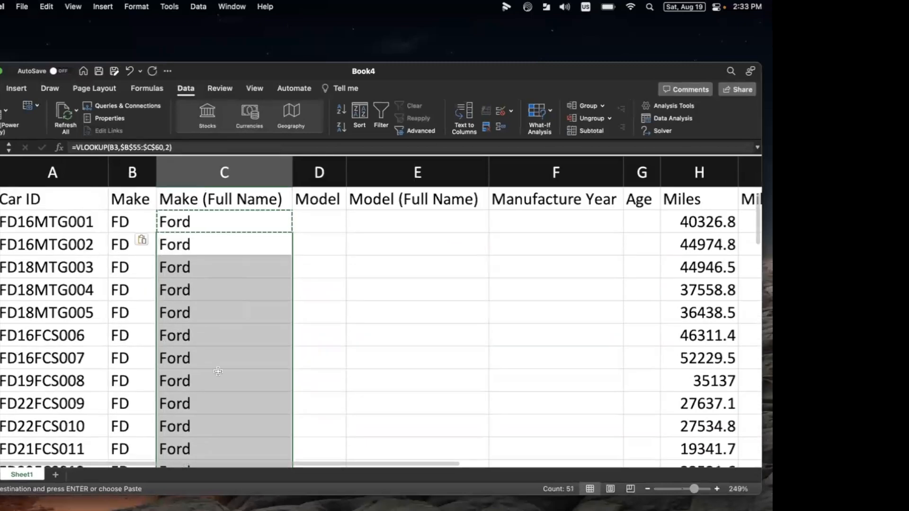
- Review the pasted make names and delete the leftover formula in C54, the blank row above the lookup list
scroll(218, 371, down, 5)
scroll(218, 371, down, 8)
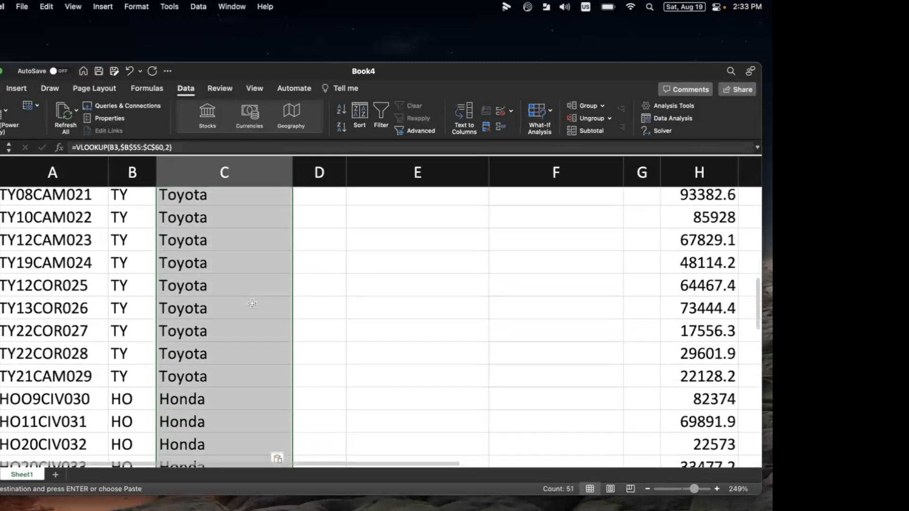
click(119, 280)
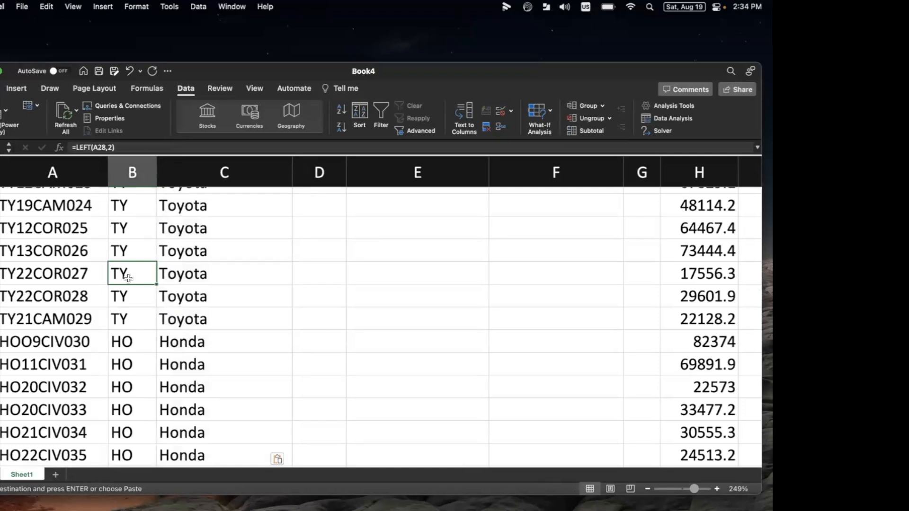
scroll(128, 277, down, 10)
scroll(128, 278, down, 6)
click(227, 280)
key(cmd+v)
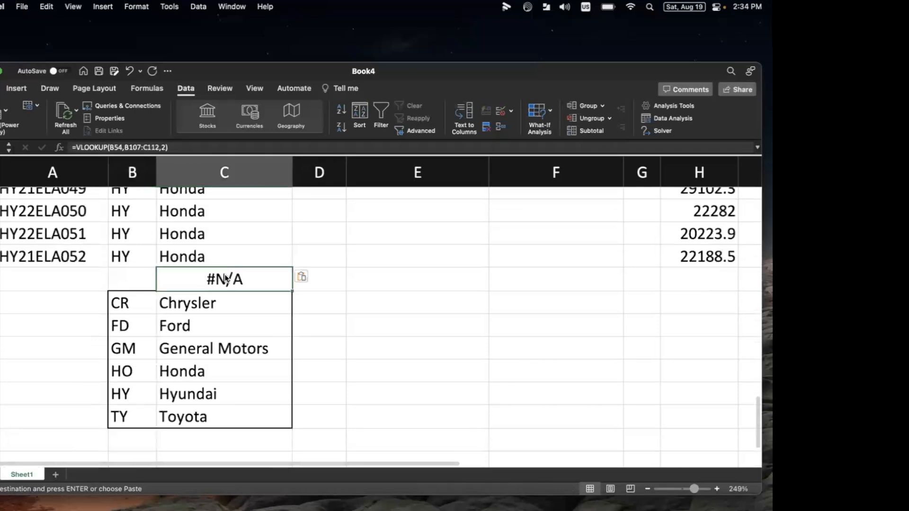
key(Delete)
- Inspect the pasted VLOOKUP formula in C3, leaving it as it is
scroll(281, 282, up, 20)
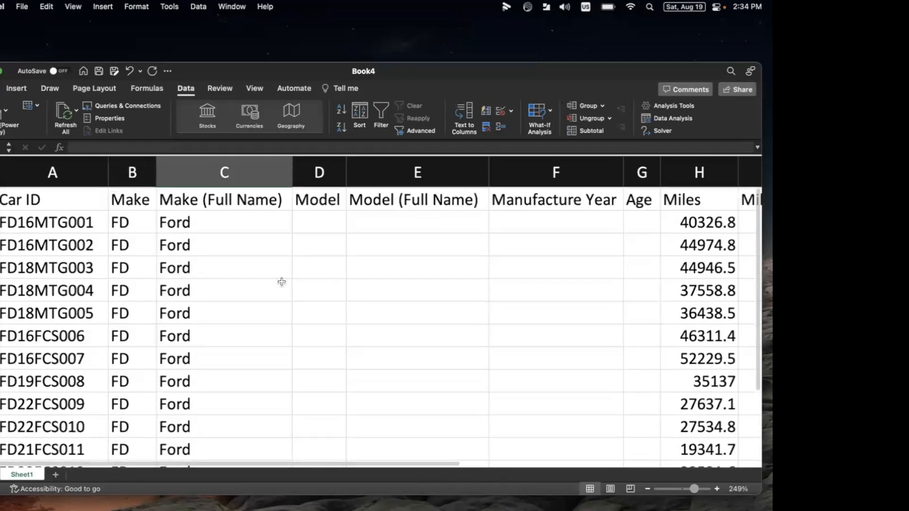
scroll(282, 282, down, 1)
scroll(302, 291, up, 1)
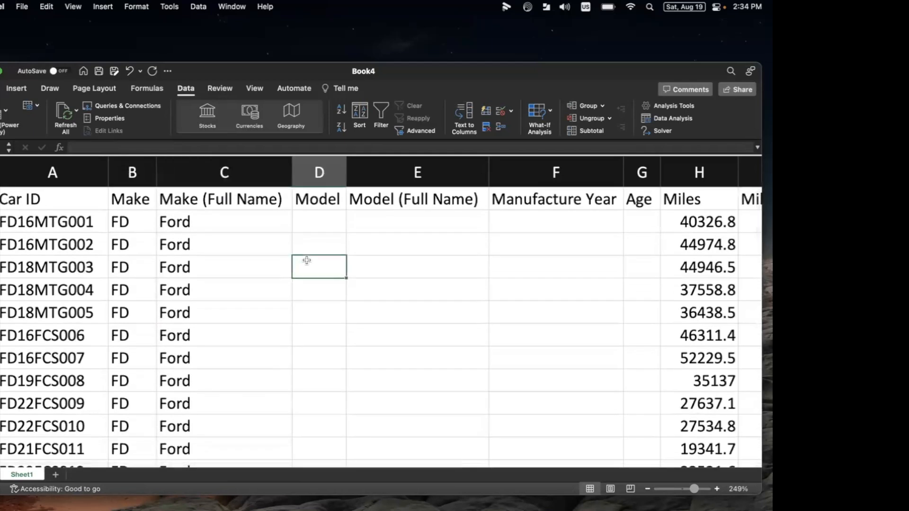
double_click(202, 241)
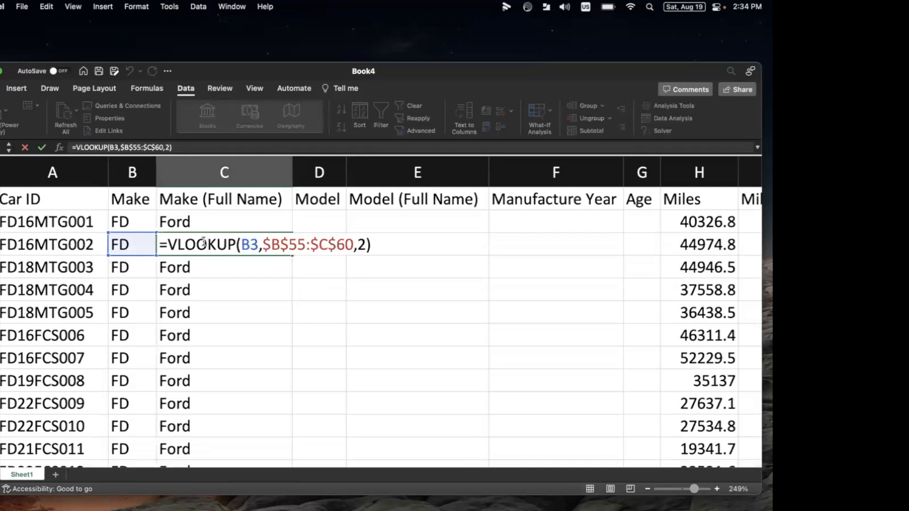
key(Escape)
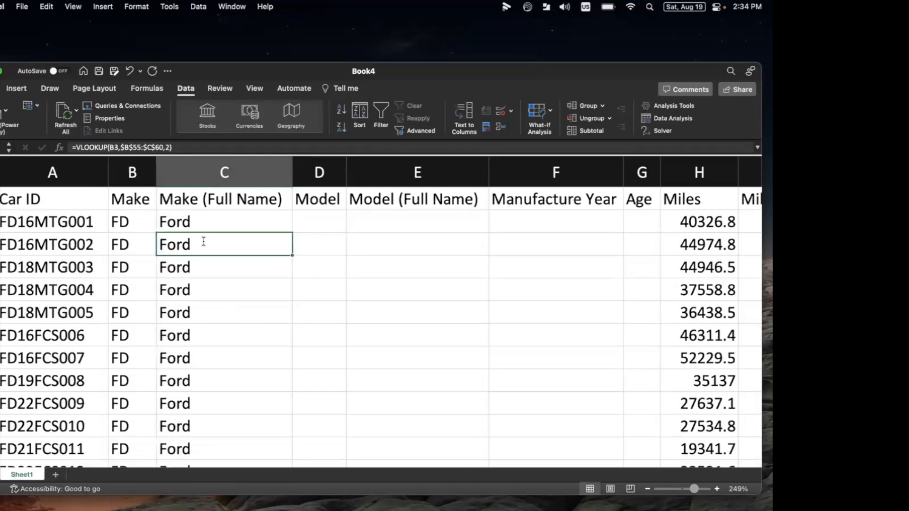
- Enter =MID(A2,5,3) in D2 to extract the three-character Model code from the Car ID
click(301, 223)
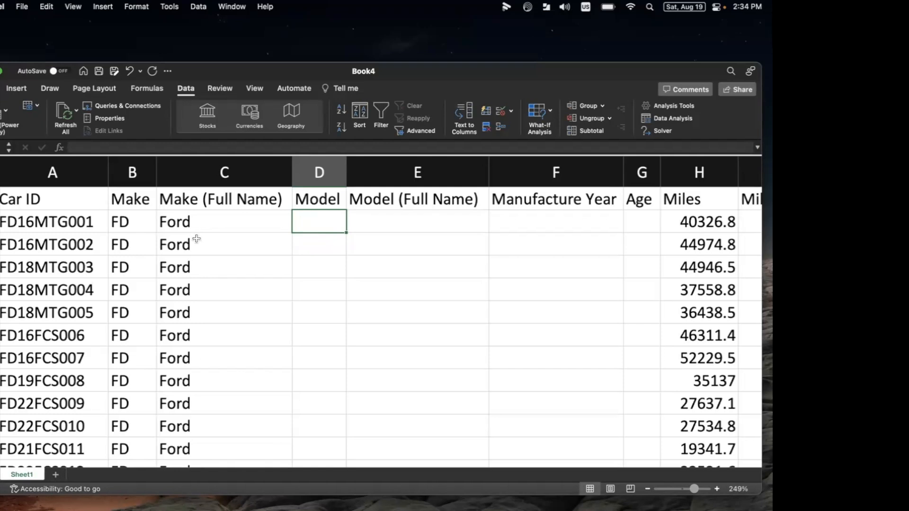
text(=)
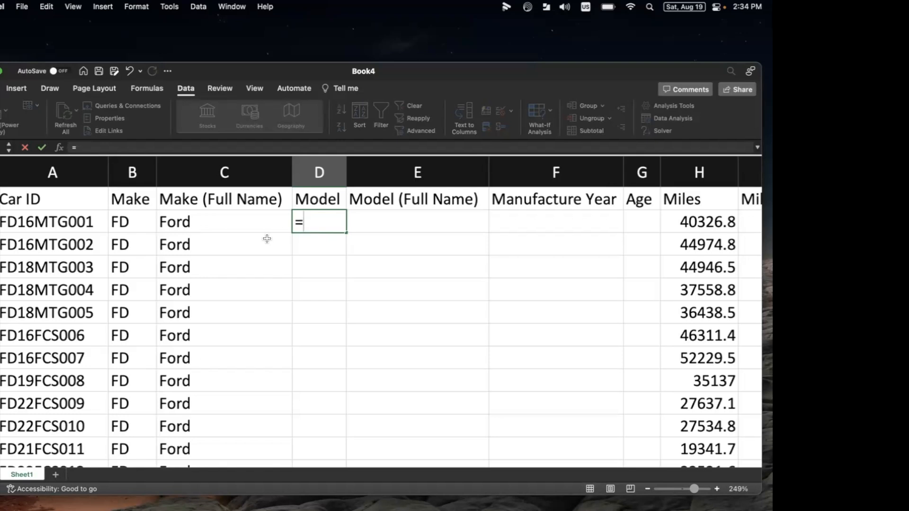
text(mid)
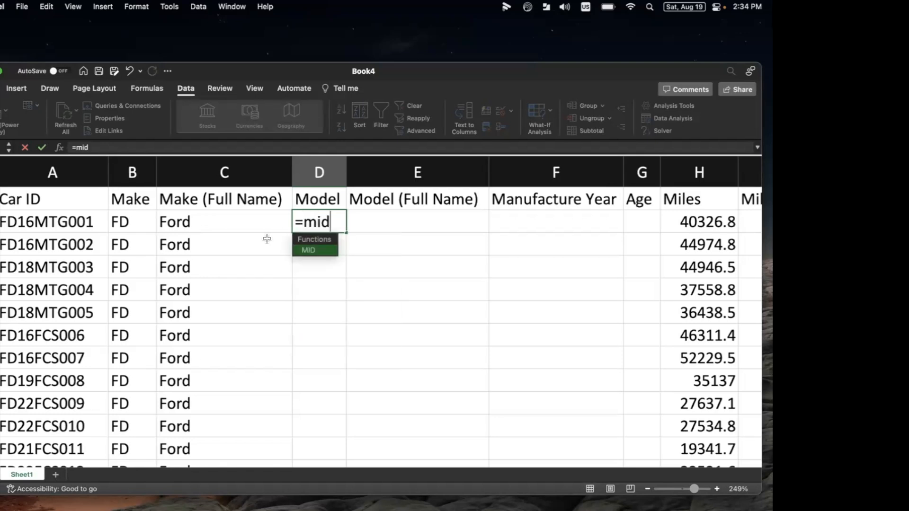
text(()
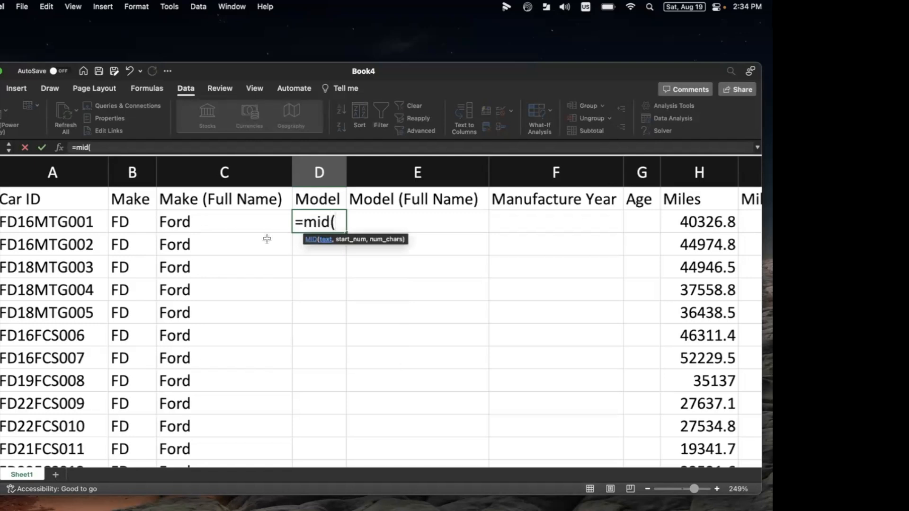
click(76, 222)
text(,)
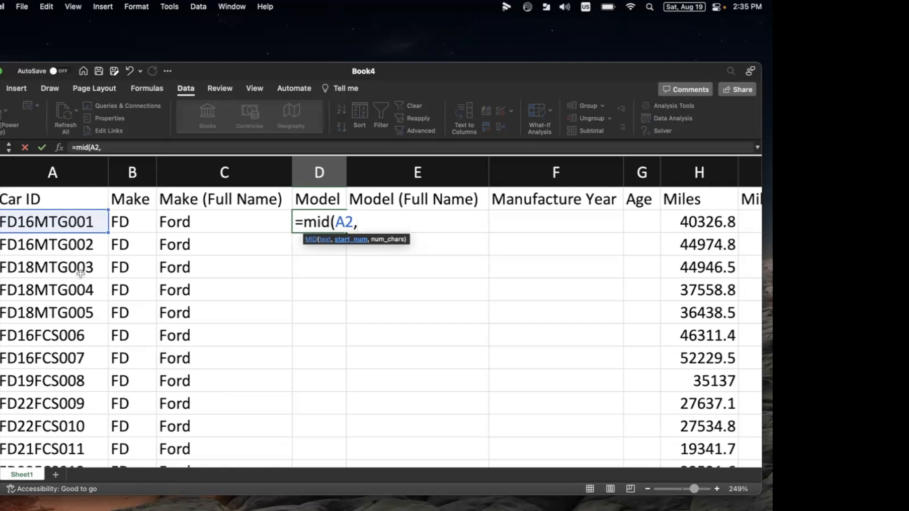
text(5,3)
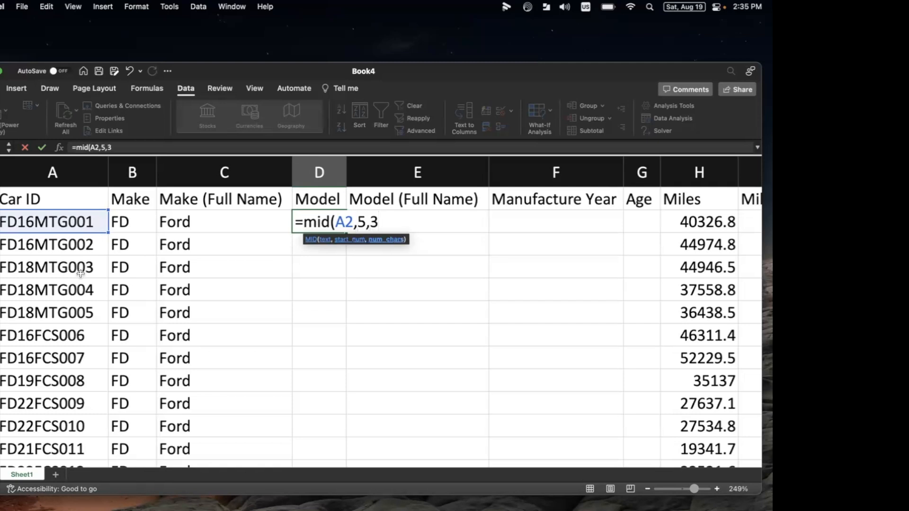
text())
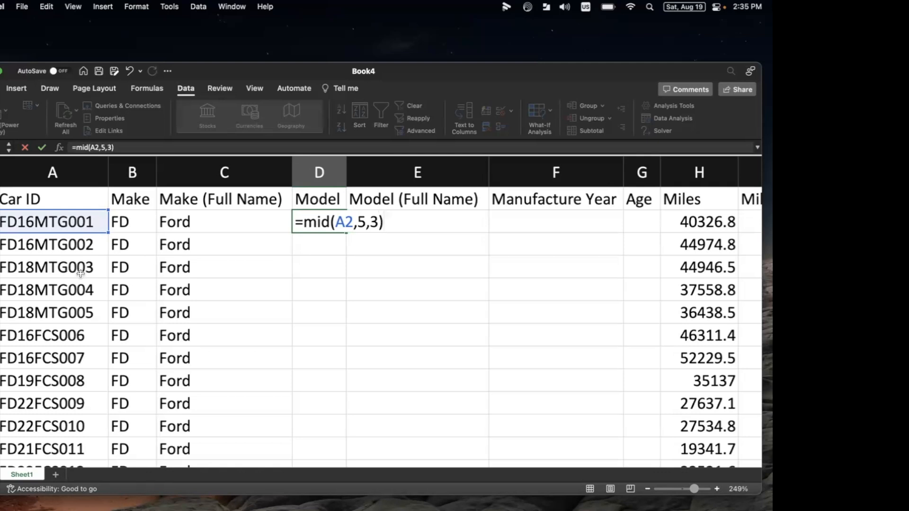
key(Return)
- Fill the D2 formula down the Model column and check the extracted codes through the end of the list
click(331, 219)
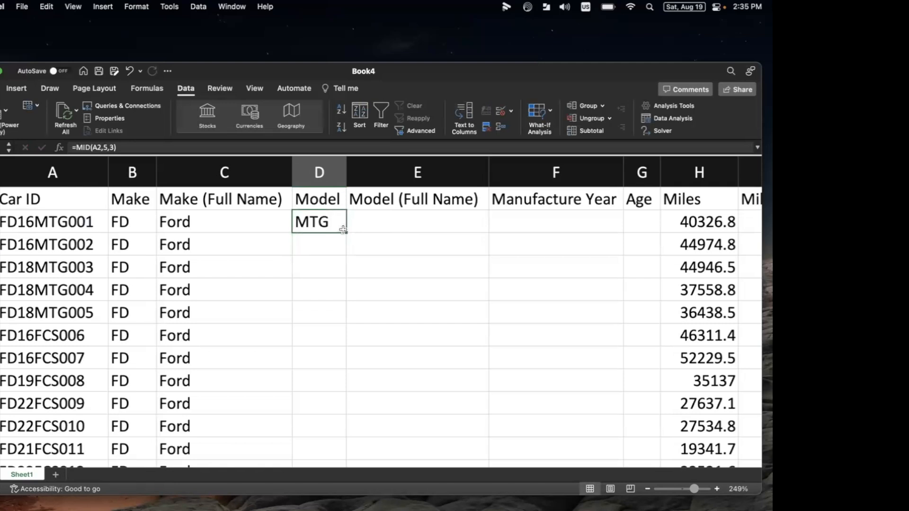
double_click(346, 233)
scroll(346, 324, down, 1)
scroll(345, 324, down, 20)
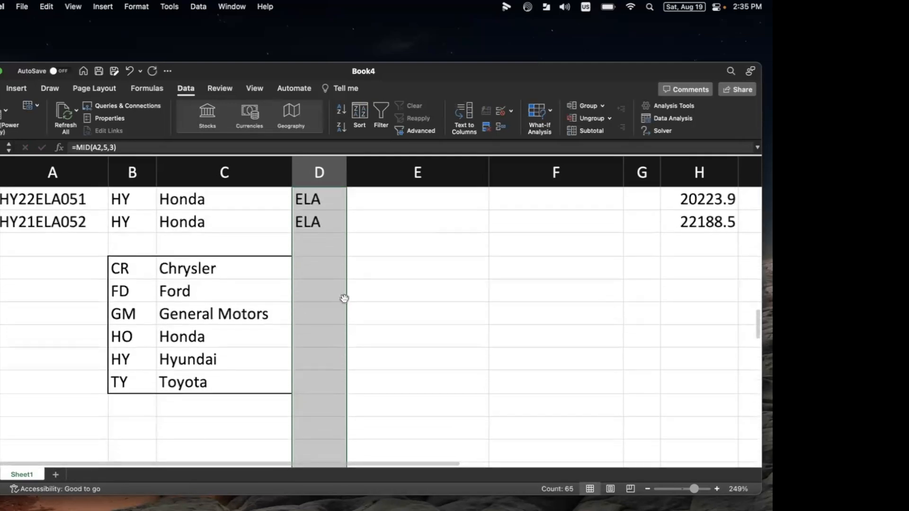
click(345, 298)
scroll(310, 268, up, 20)
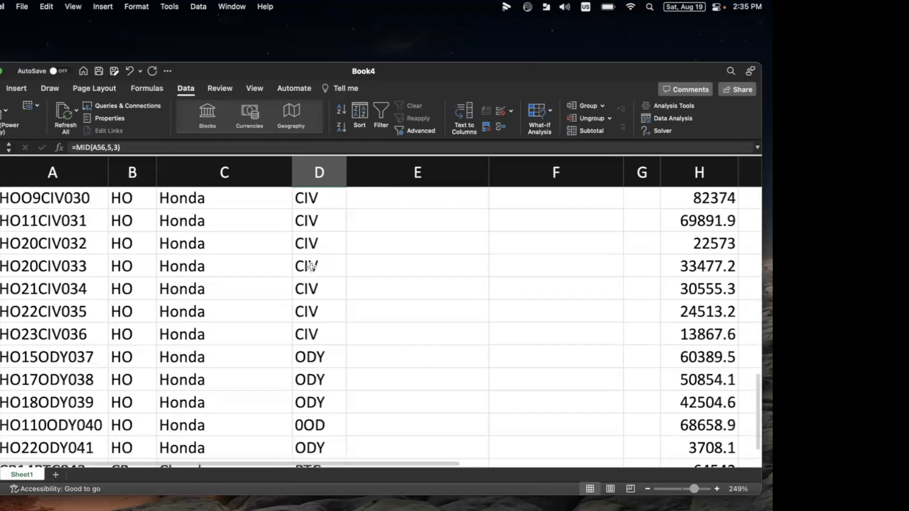
click(398, 229)
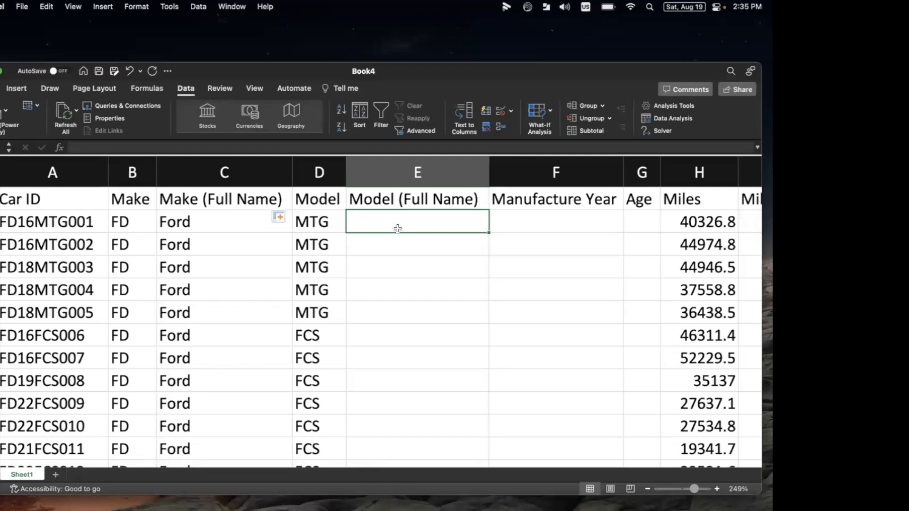
scroll(385, 265, right, 1)
click(418, 281)
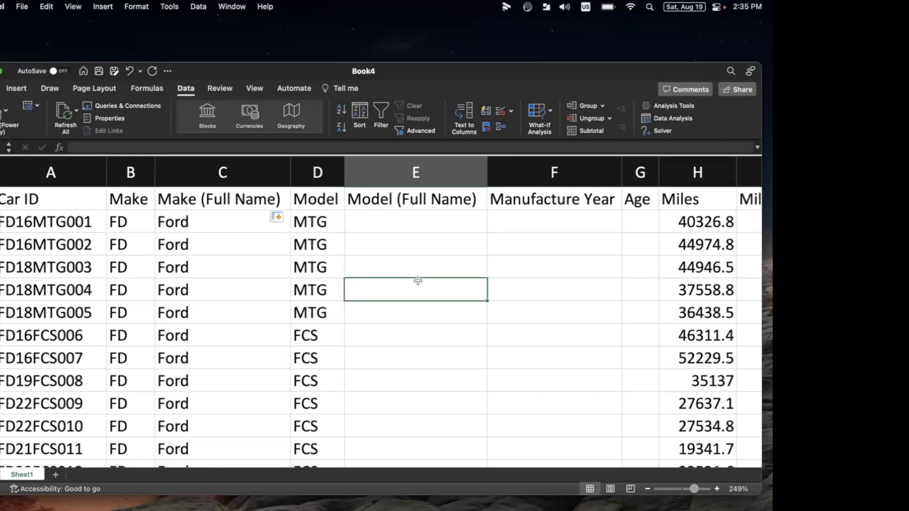
click(418, 222)
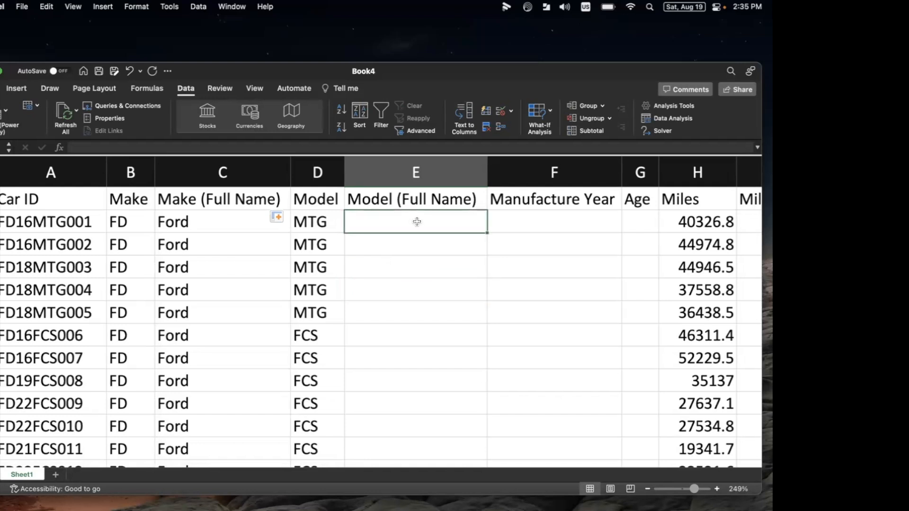
drag(413, 198, 395, 372)
click(430, 339)
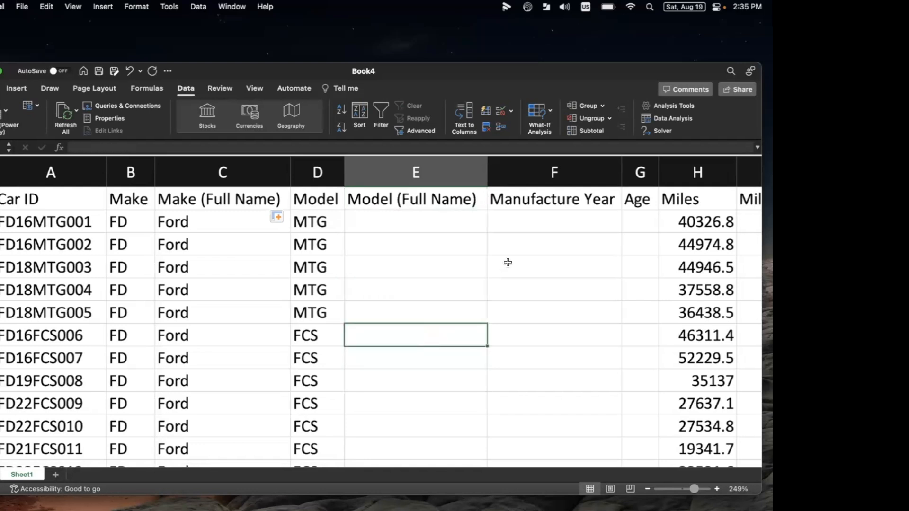
scroll(508, 262, right, 1)
scroll(508, 263, right, 2)
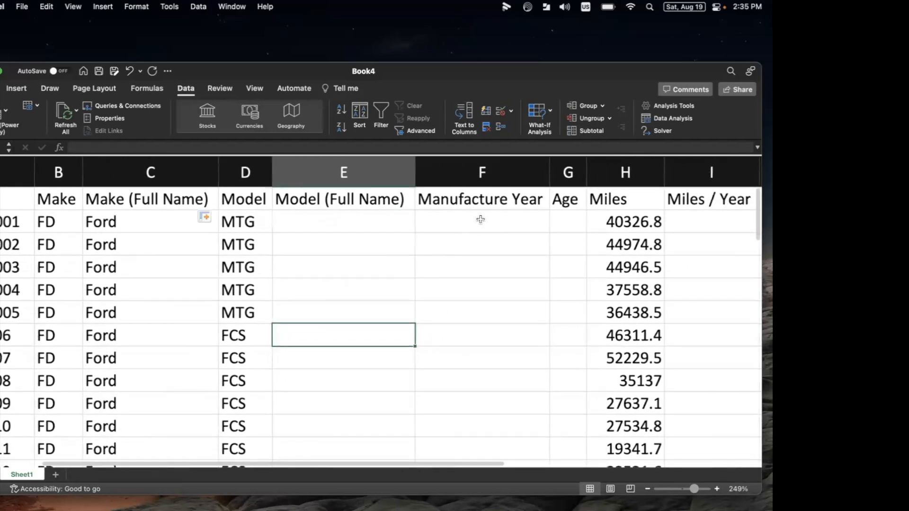
scroll(481, 219, left, 2)
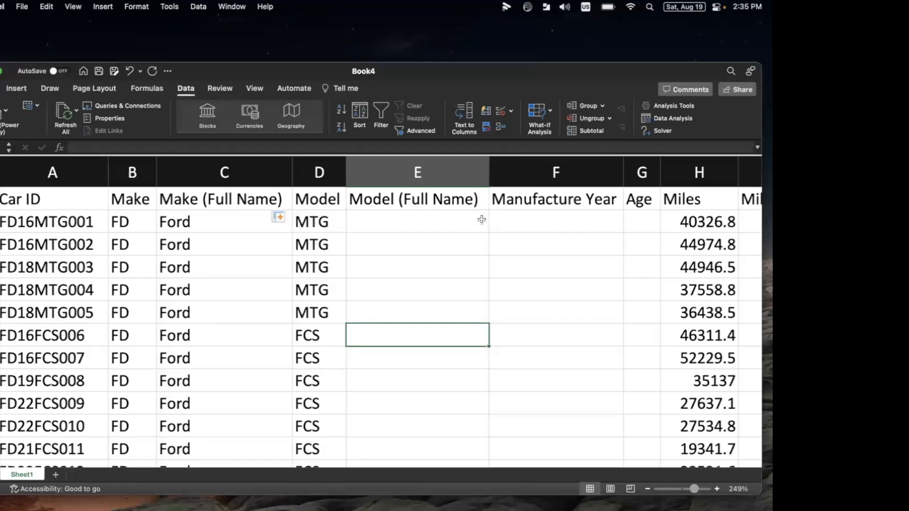
- Enter =MID(A2,3,2) in F2 to extract the two-digit Manufacture Year from the Car ID
click(502, 219)
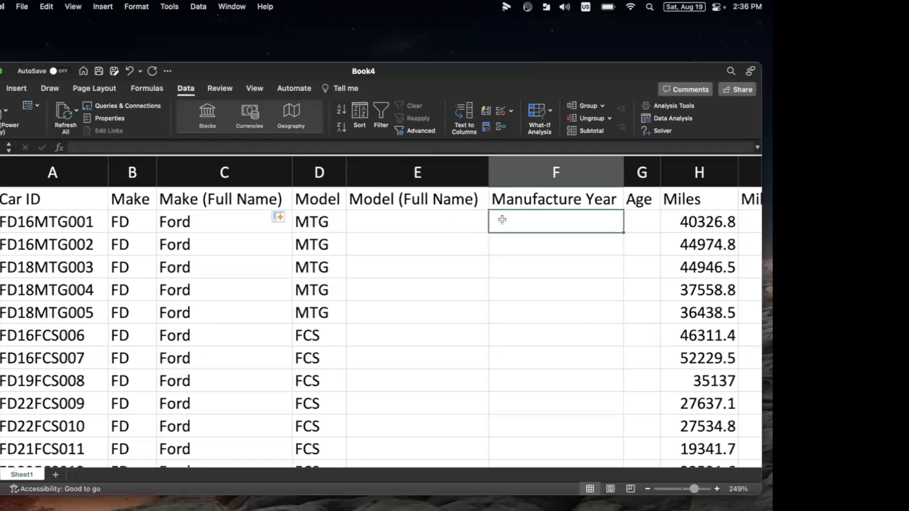
text(=)
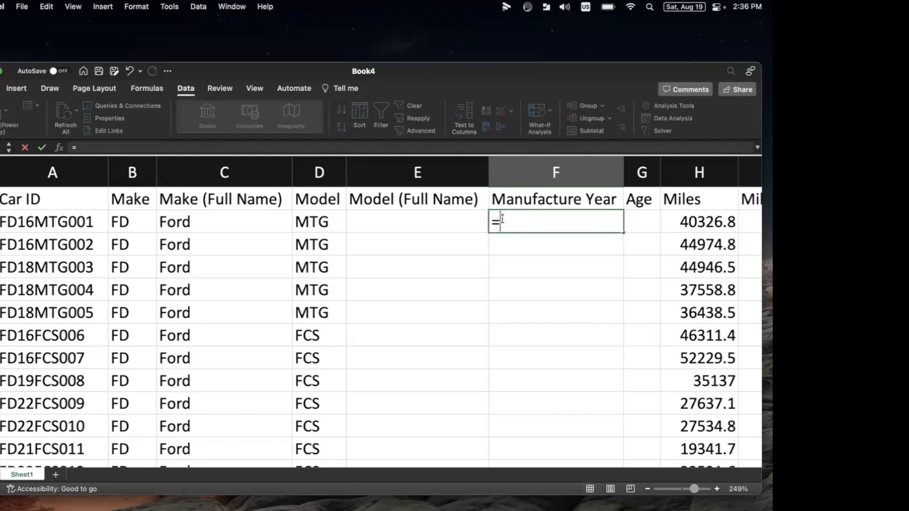
text(mid()
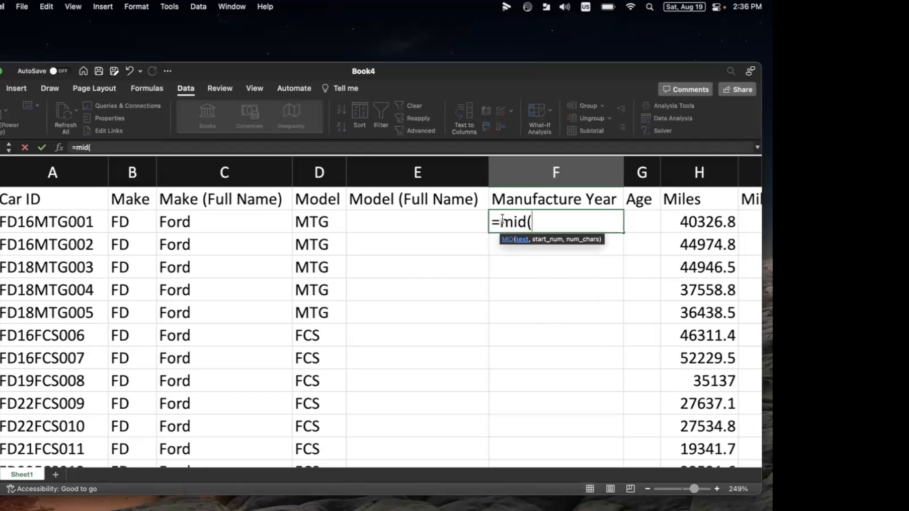
click(80, 212)
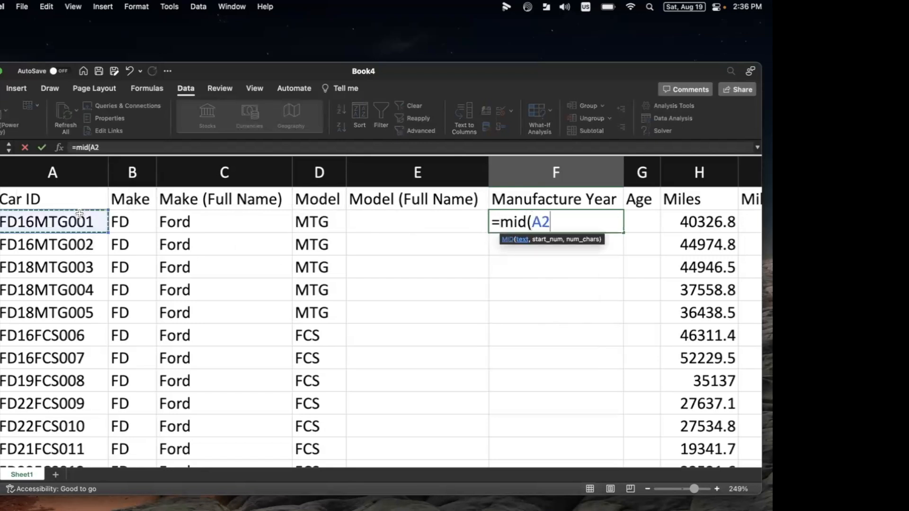
text(,3,)
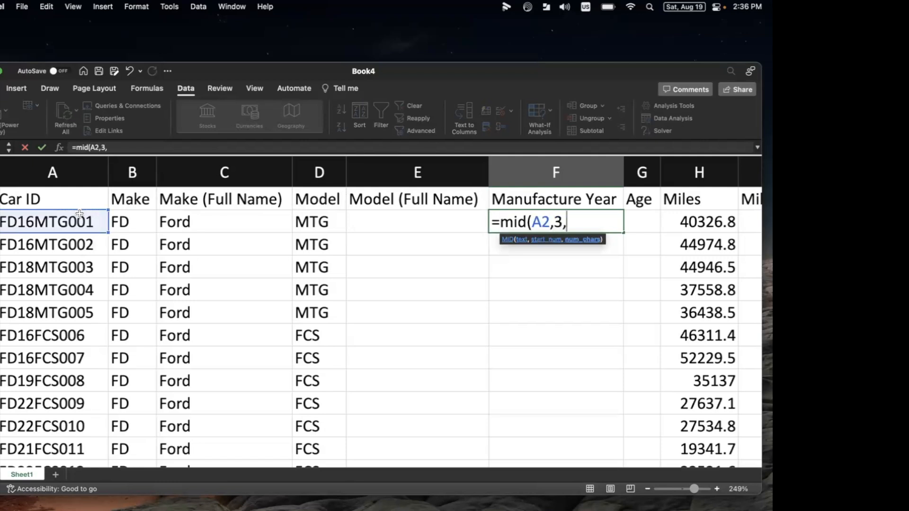
text(2))
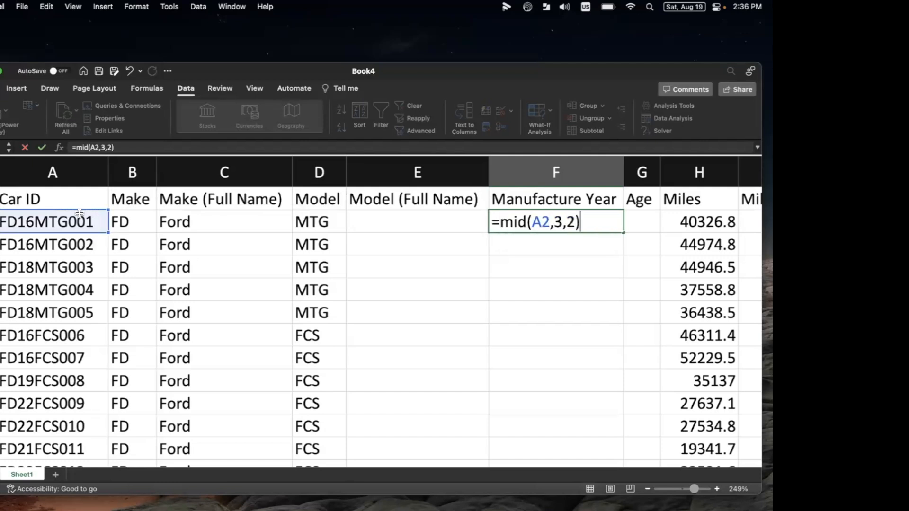
key(Return)
- Fill the F2 formula down the Manufacture Year column and check the extracted years through the list
click(530, 222)
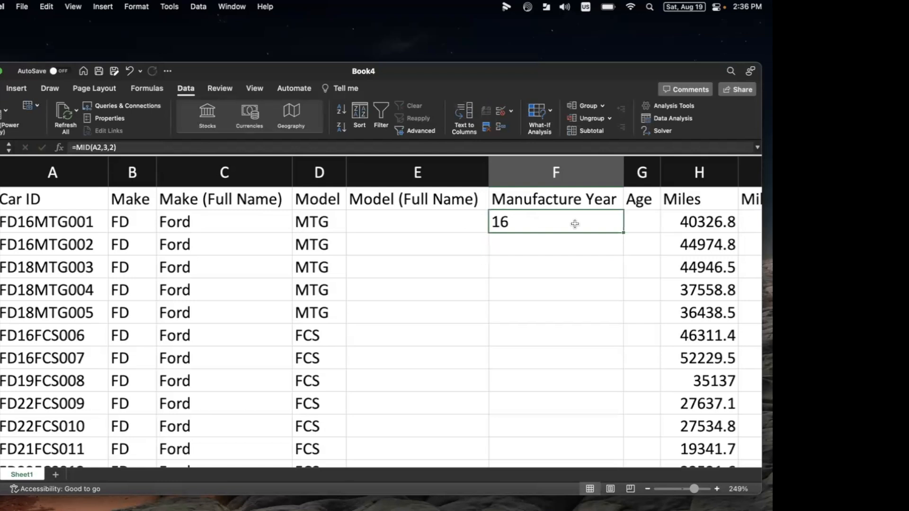
double_click(623, 233)
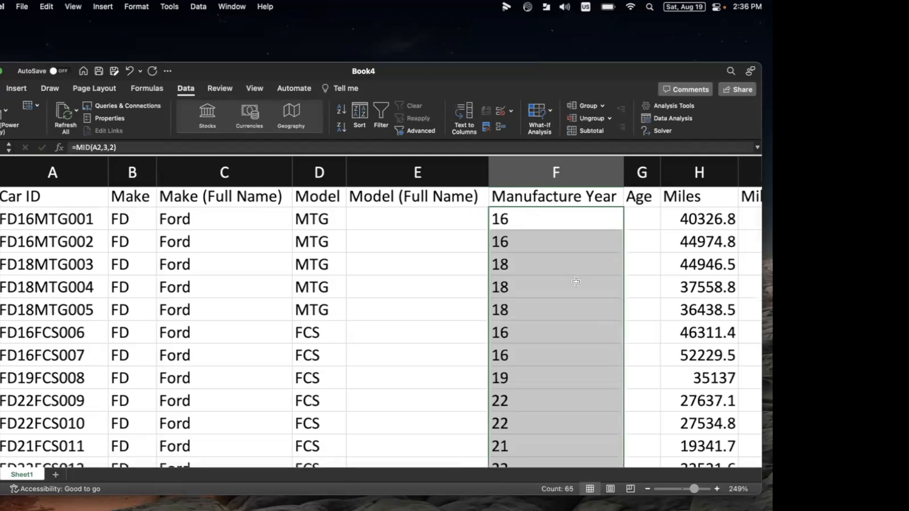
scroll(519, 254, down, 10)
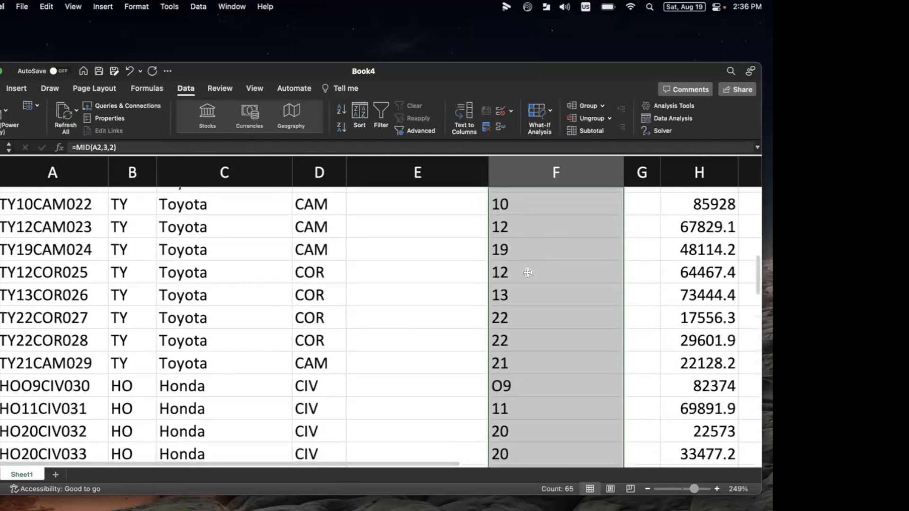
scroll(550, 297, down, 6)
scroll(549, 297, down, 5)
scroll(548, 299, up, 15)
- Widen the Age column to make room for its formula, with G2 selected
click(637, 241)
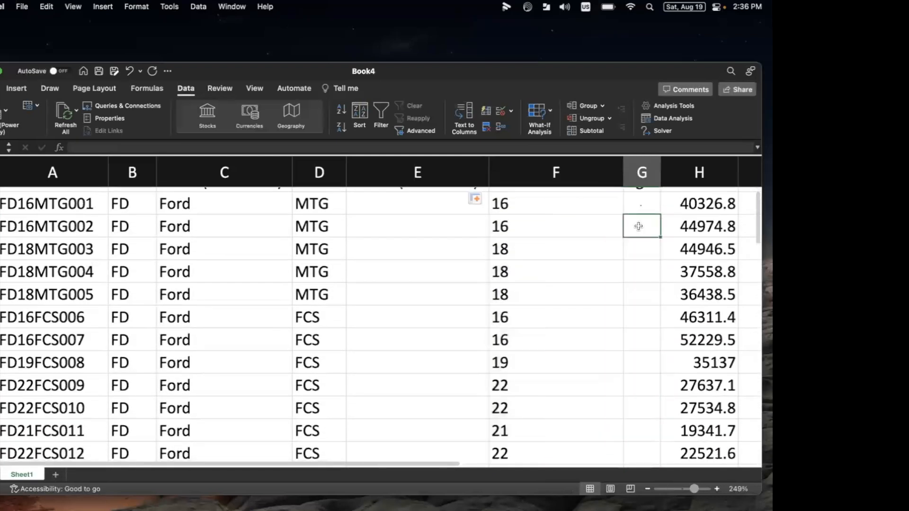
scroll(637, 227, down, 2)
scroll(635, 229, down, 1)
scroll(636, 230, up, 1)
scroll(637, 233, down, 2)
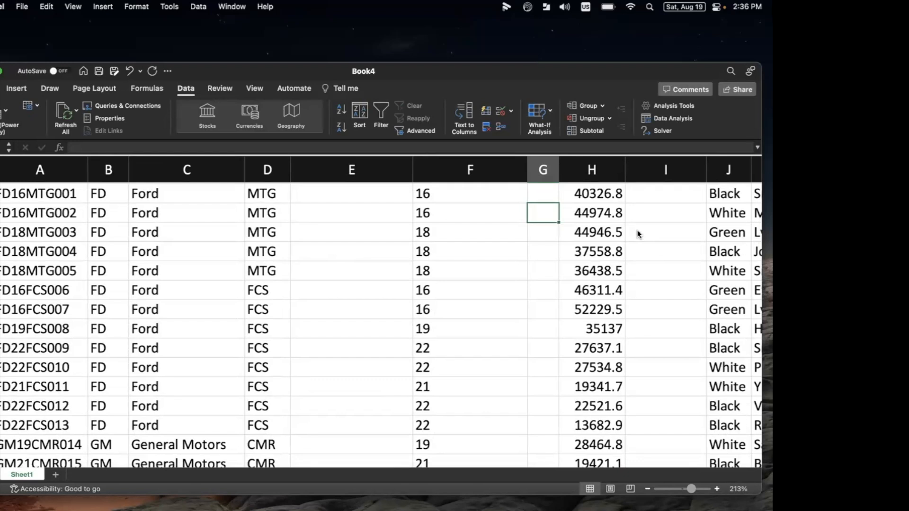
scroll(637, 230, up, 1)
click(544, 212)
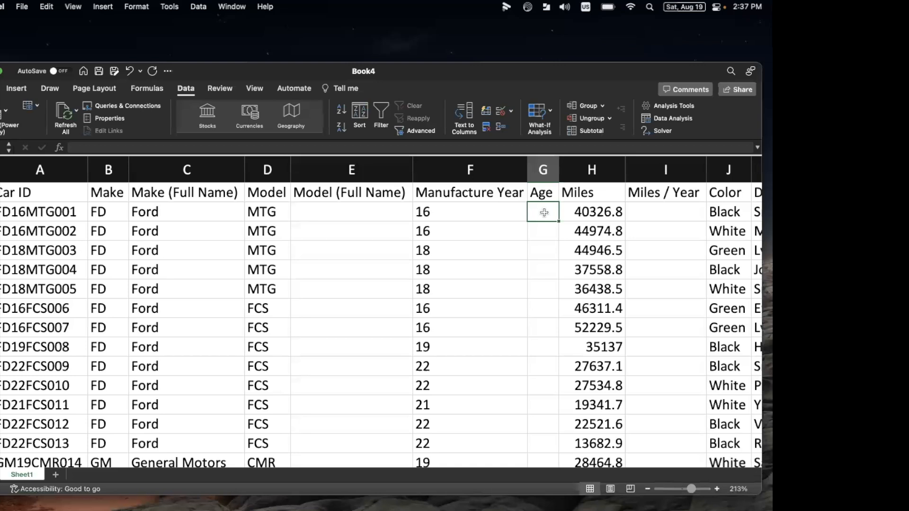
drag(558, 173, 582, 174)
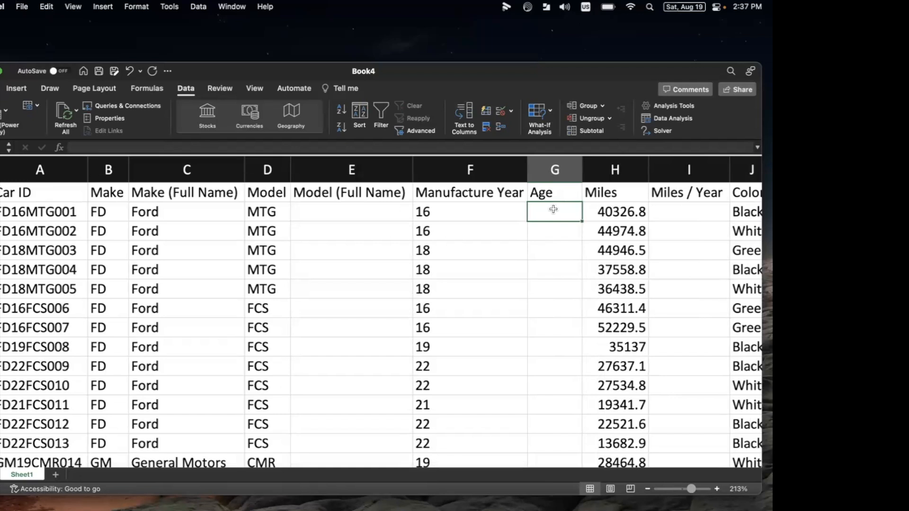
text(=23-16)
key(BackSpace)
key(BackSpace)
key(BackSpace)
key(BackSpace)
key(BackSpace)
key(BackSpace)
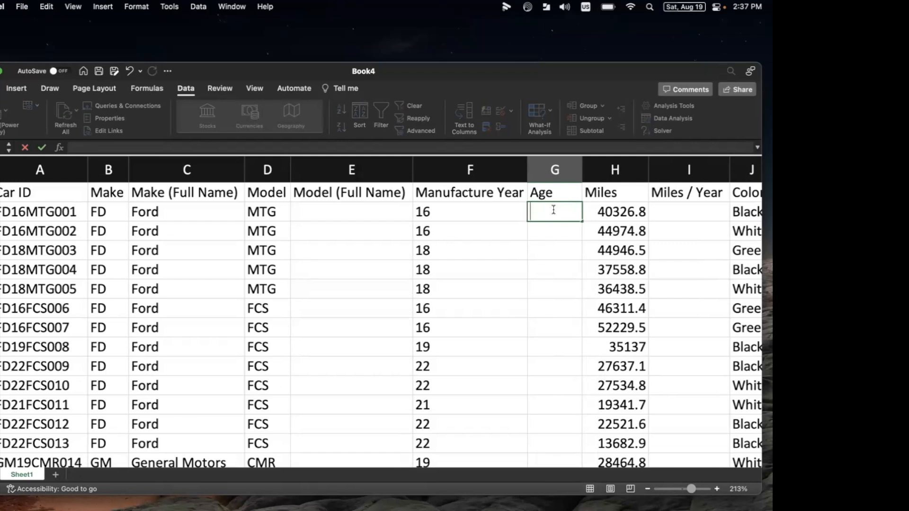
- Enter =Date-F2 as the first Age formula in G2 and widen the Age column slightly
text(=Date)
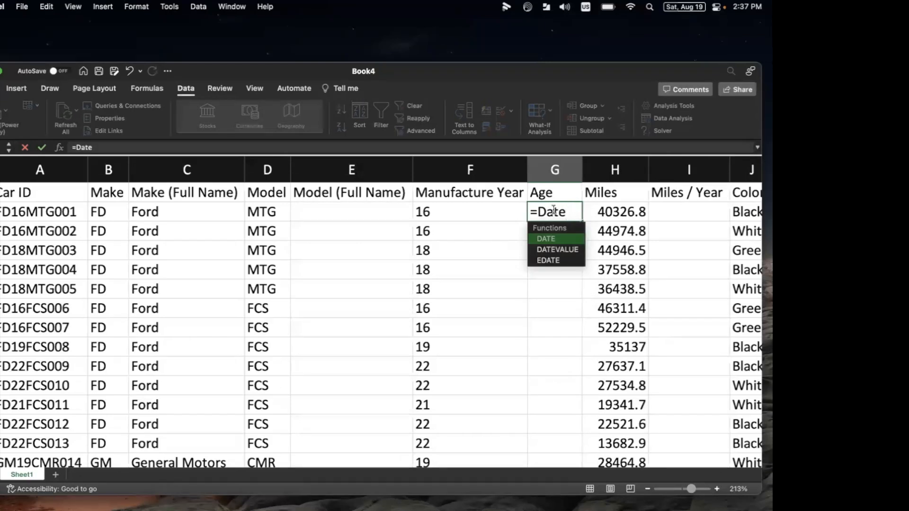
text(-)
click(486, 212)
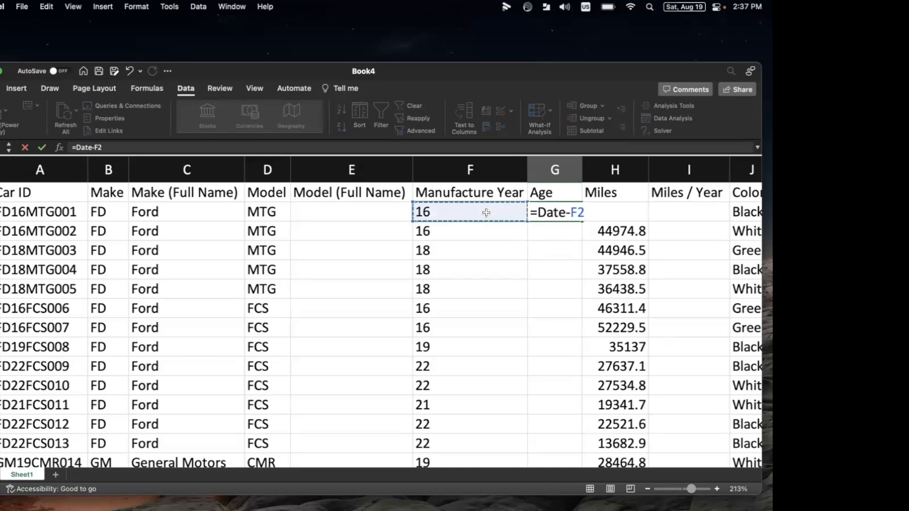
key(Return)
drag(574, 173, 588, 173)
- Replace Date with the TODAY function in the G2 Age formula so it reads =Today()-F2
double_click(560, 215)
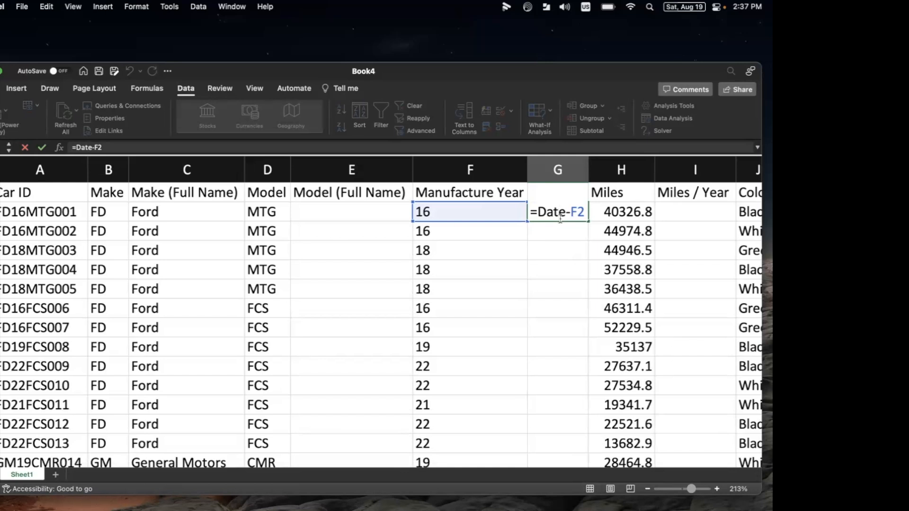
click(538, 213)
key(shift+Right)
key(shift+Right)
key(shift+Right)
key(shift+Right)
text(To)
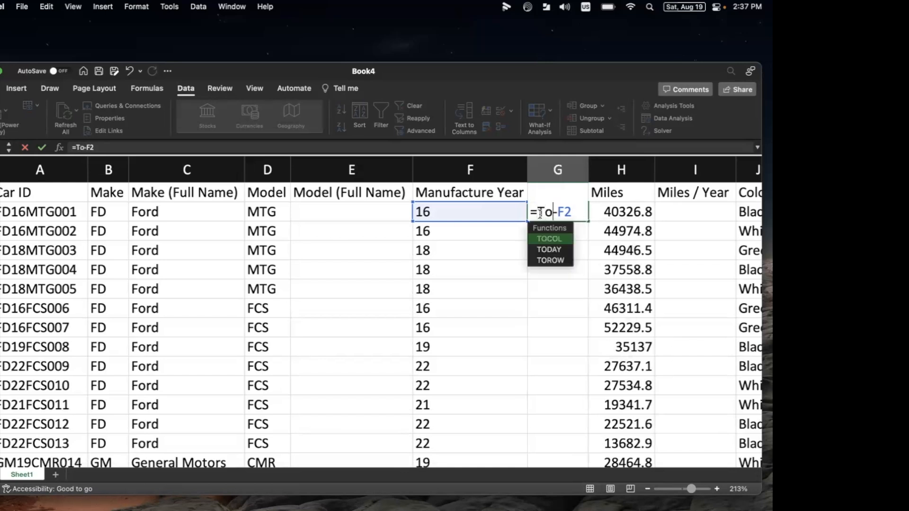
text(day)
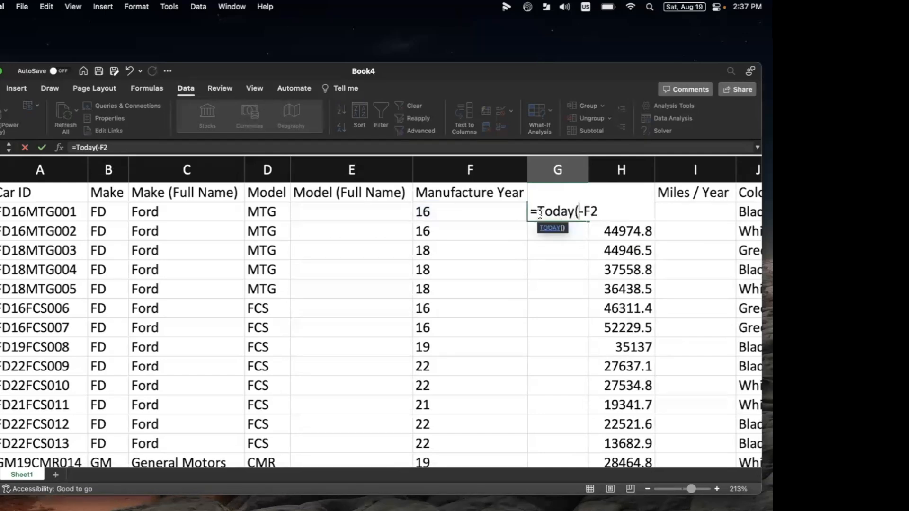
text(())
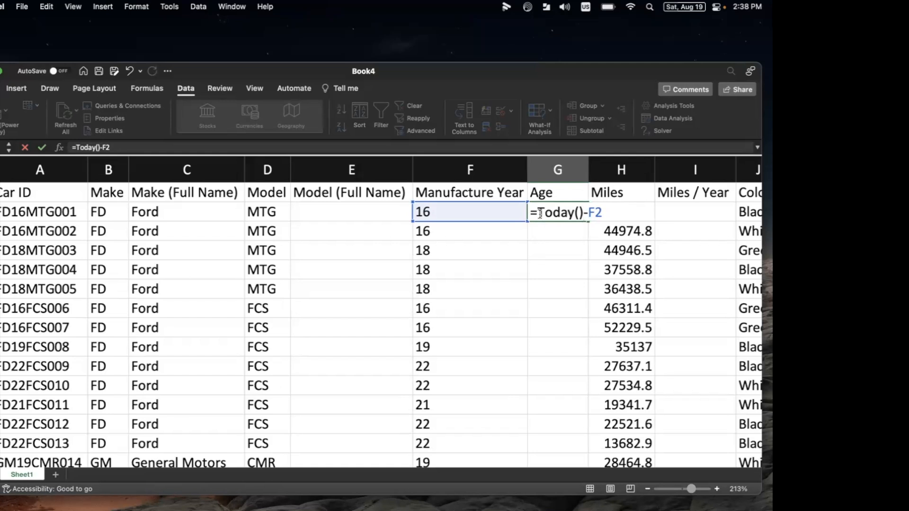
- Wrap TODAY() in a TEXT function with the "yy" format so G2 reads =Text(Today(),"yy")-F2
click(542, 210)
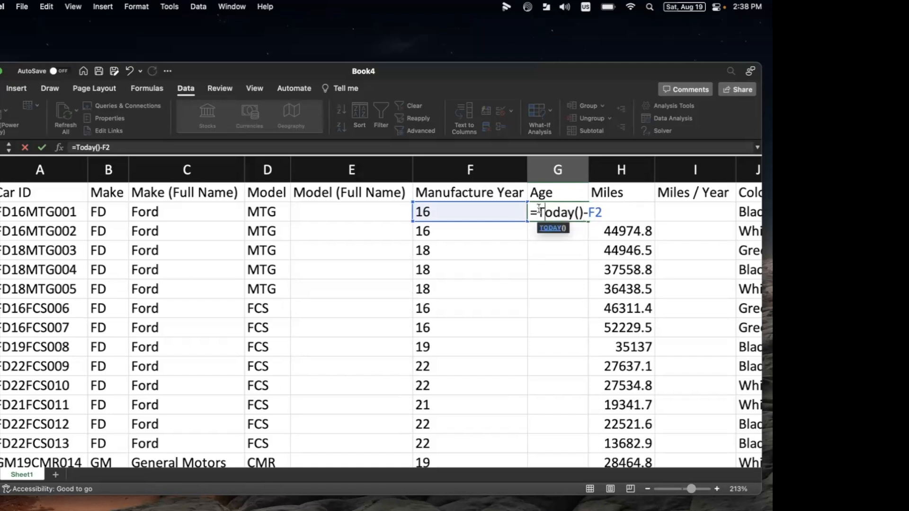
text(Text(Today())
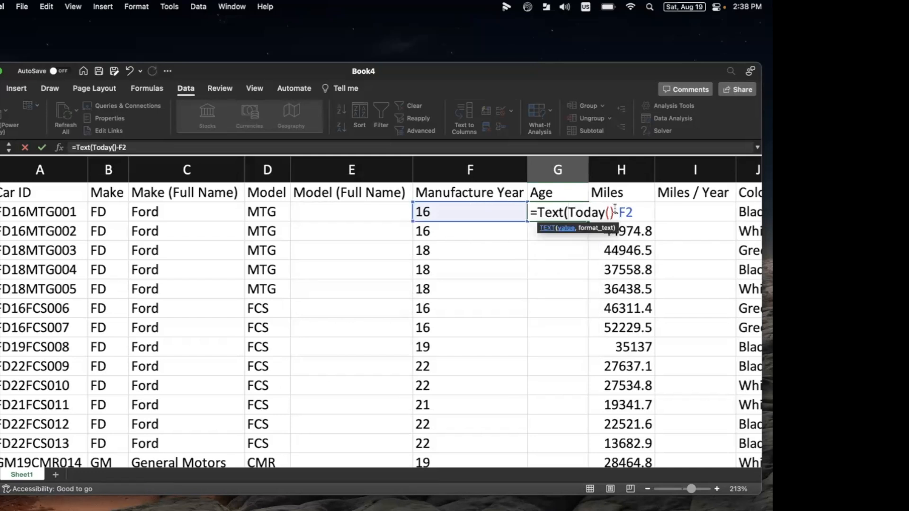
text(,)
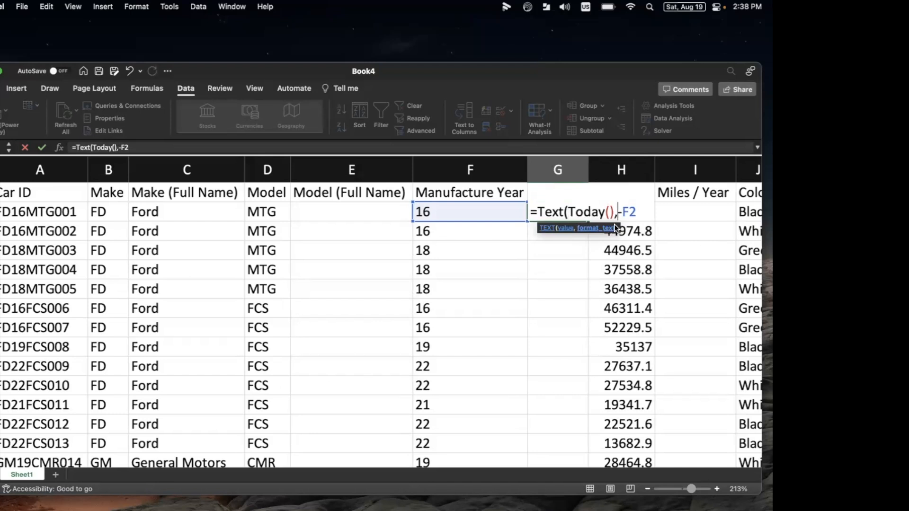
text("yy)
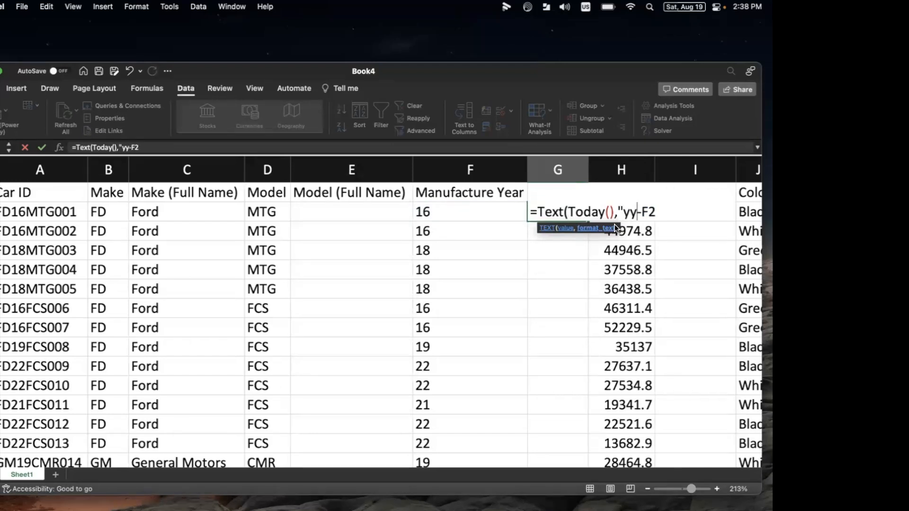
text("))
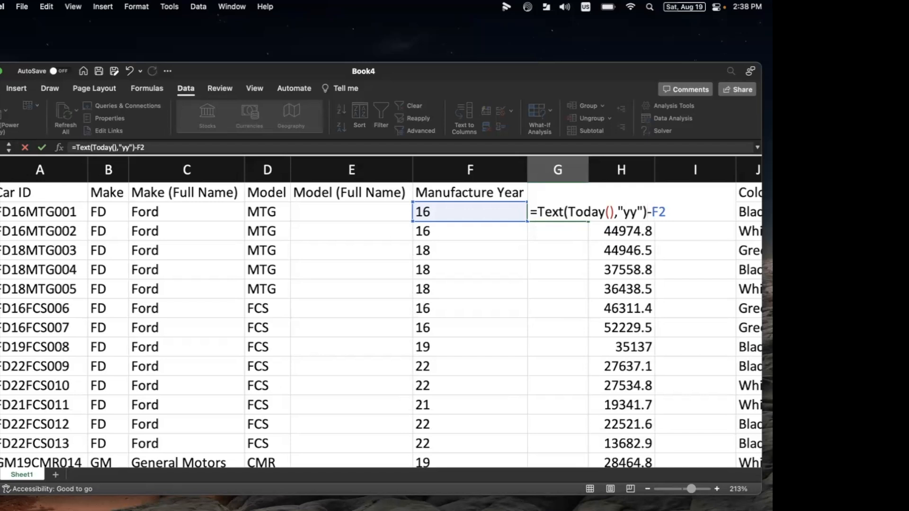
click(39, 455)
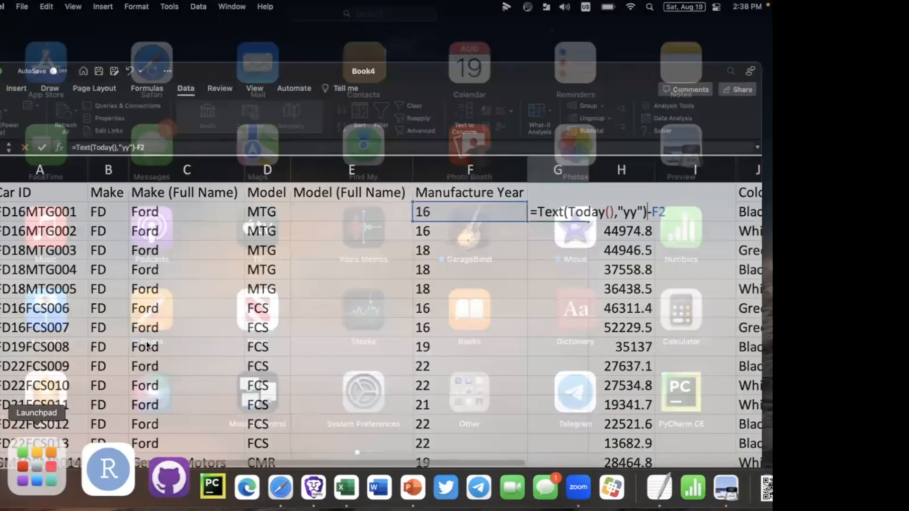
scroll(140, 344, right, 5)
click(397, 192)
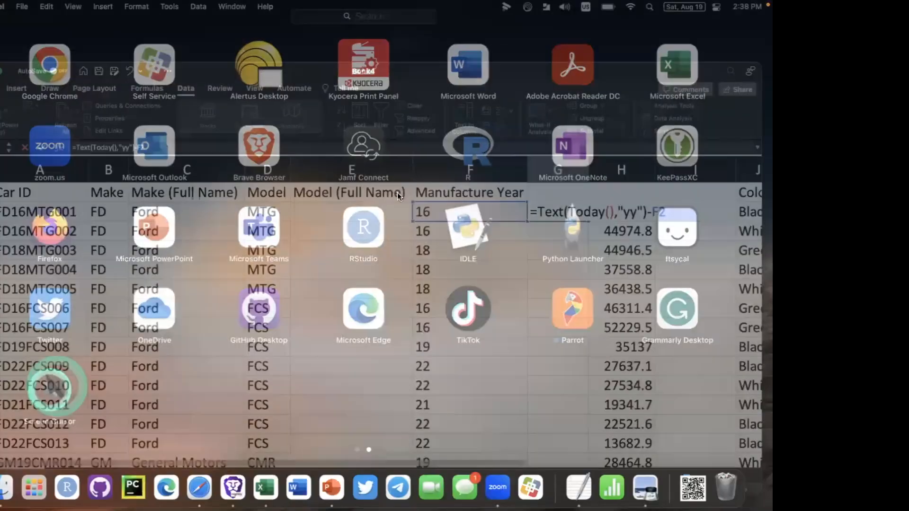
click(458, 90)
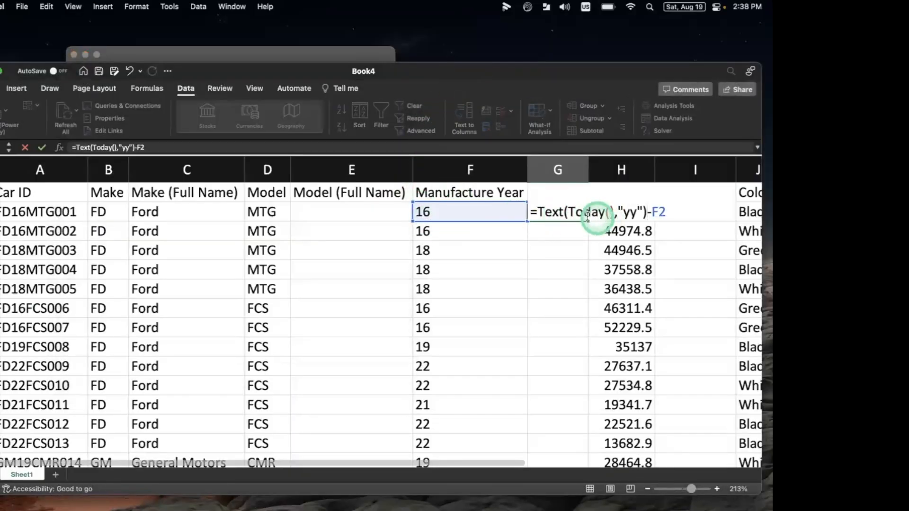
- Review the Today() and Text parts of the G2 Age formula and commit it to the cell
drag(569, 213, 612, 213)
click(605, 214)
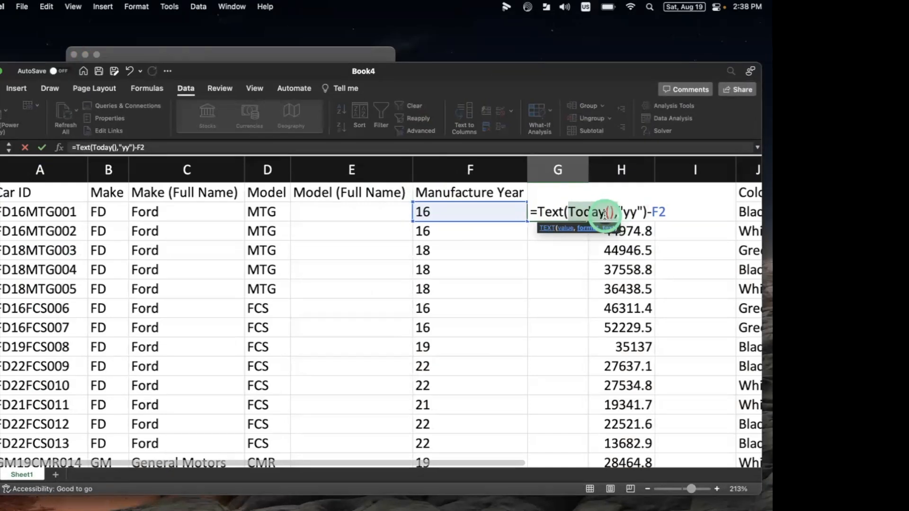
click(570, 213)
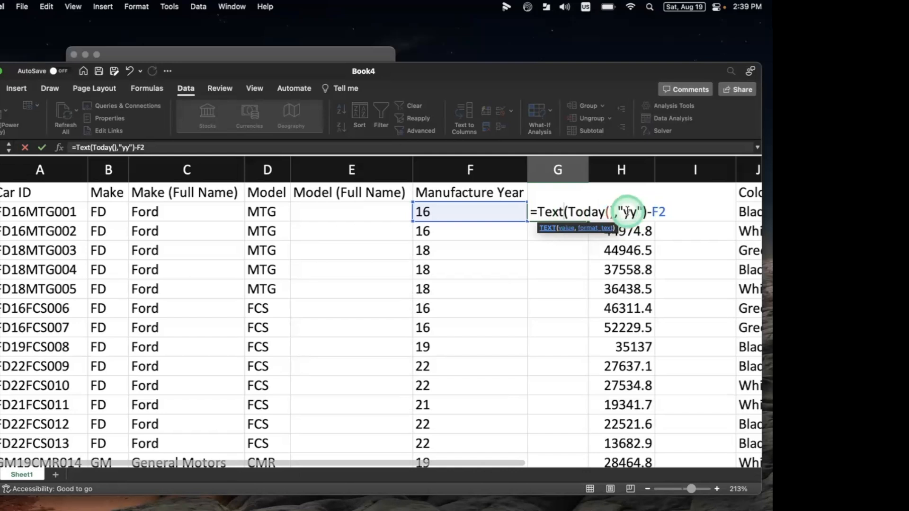
drag(538, 212, 646, 210)
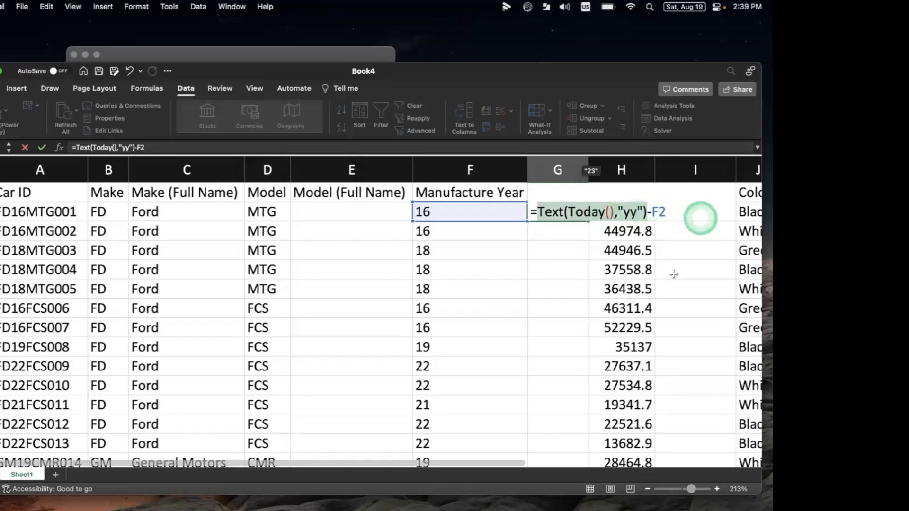
key(Return)
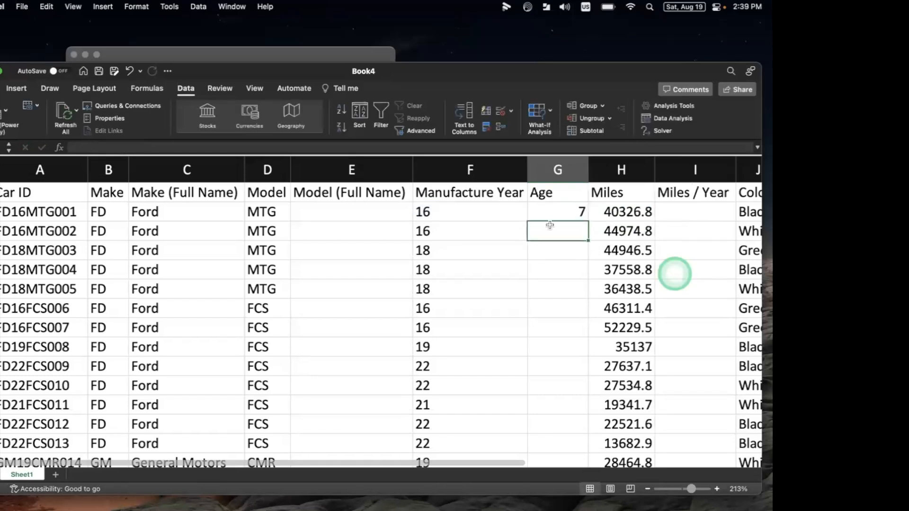
- Fill the G2 formula down the Age column and recheck the formula in G2
click(581, 214)
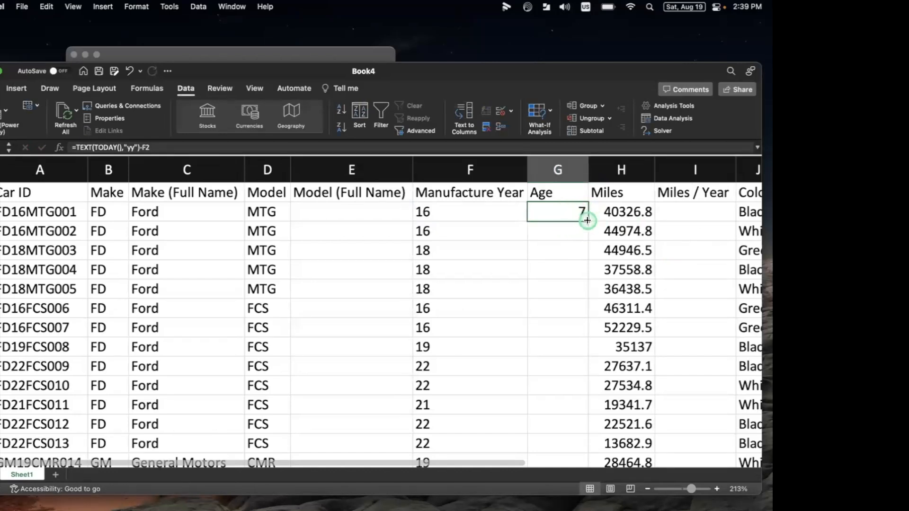
double_click(587, 221)
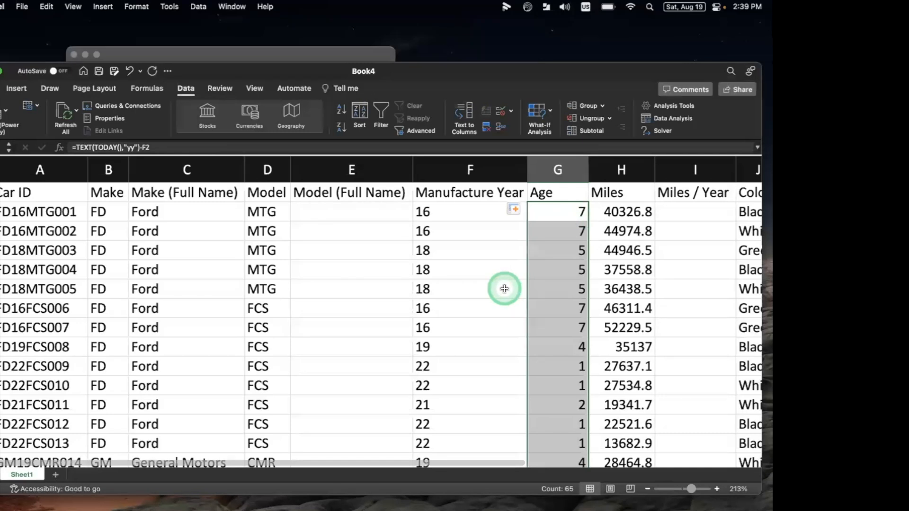
double_click(561, 212)
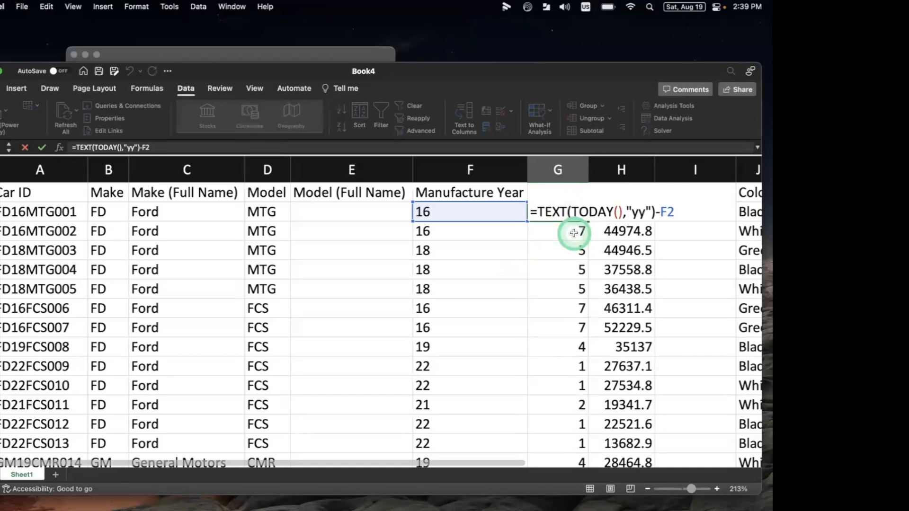
key(Return)
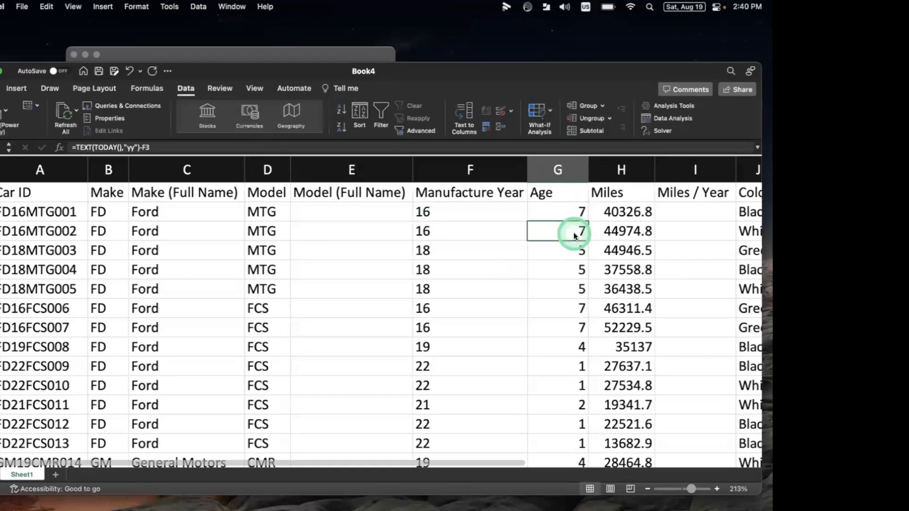
- Examine the Age column down the list for cells with formula errors and inspect the affected rows
scroll(520, 300, down, 10)
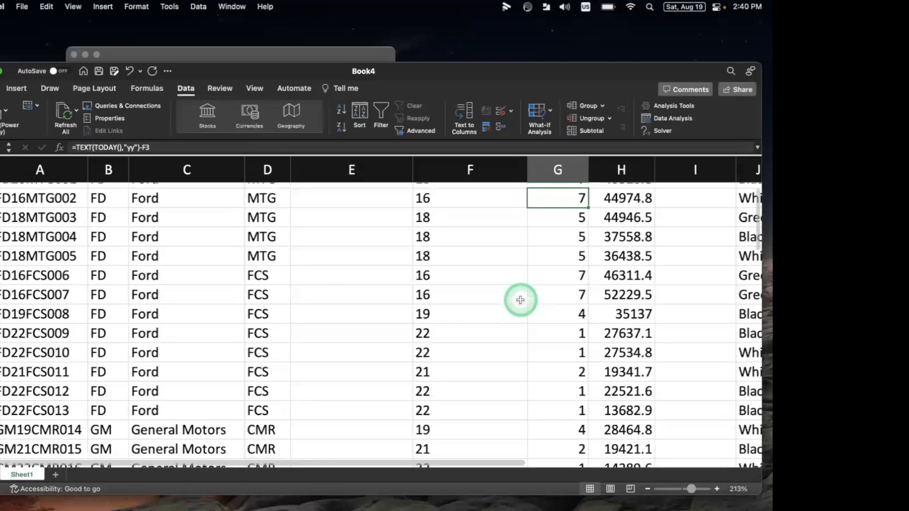
scroll(520, 299, up, 3)
scroll(522, 300, down, 3)
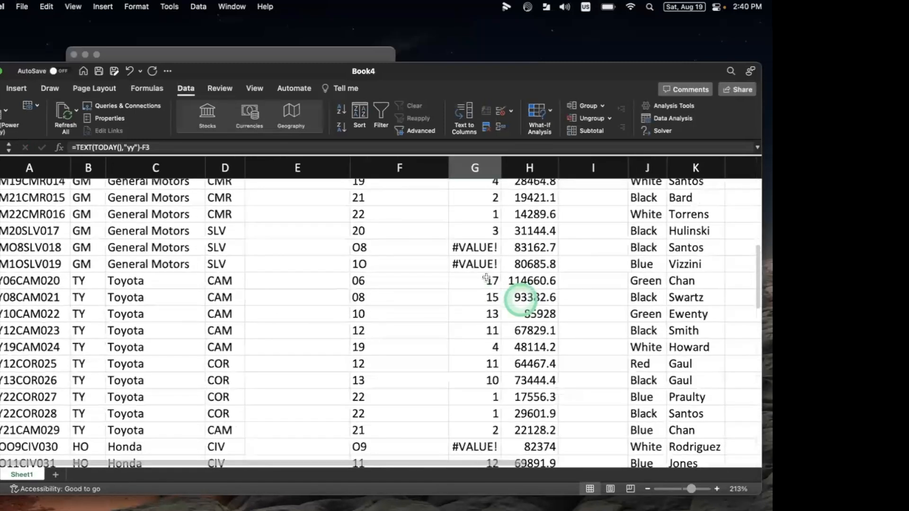
drag(443, 254, 462, 236)
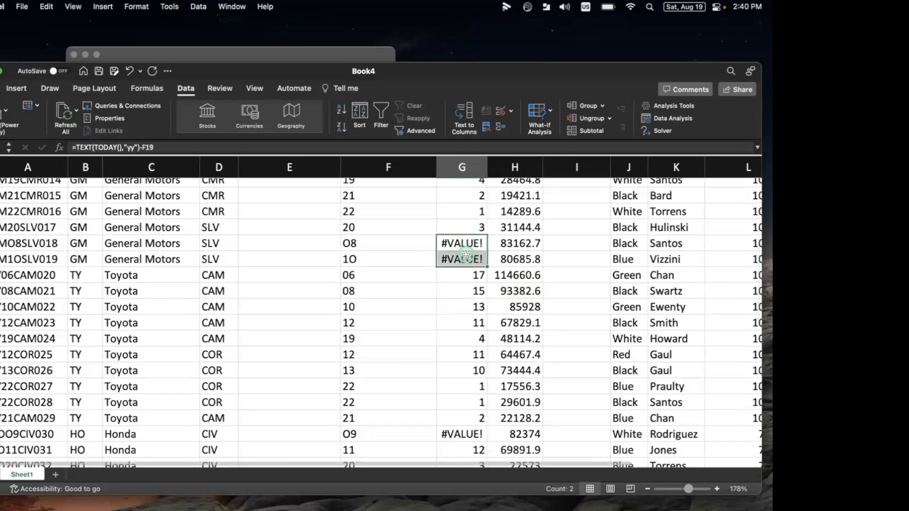
click(464, 433)
click(449, 255)
click(447, 241)
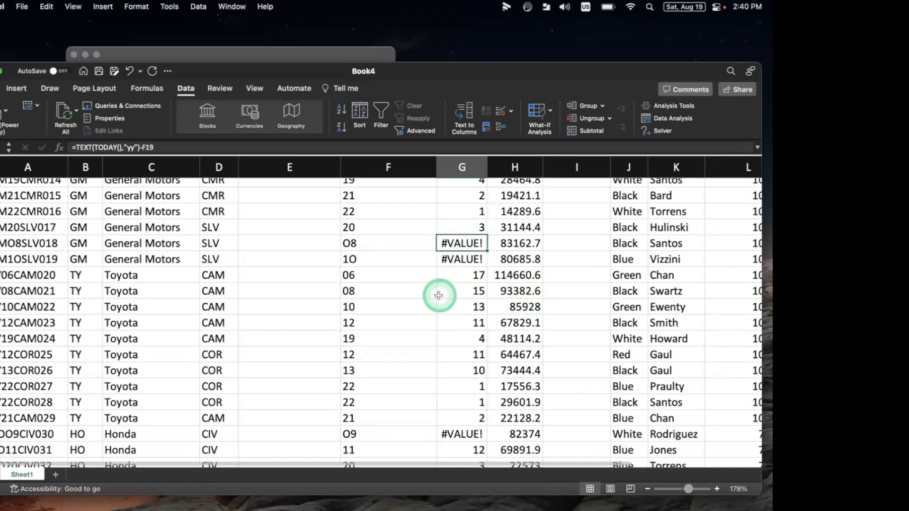
- Correct the Car ID in A19 to GM08SLV018, replacing the letter O in the year with a zero
click(369, 243)
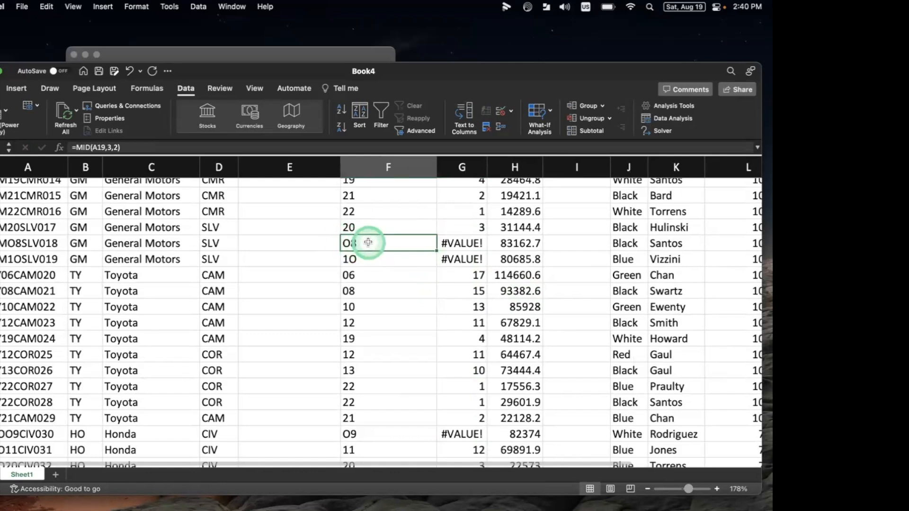
click(22, 243)
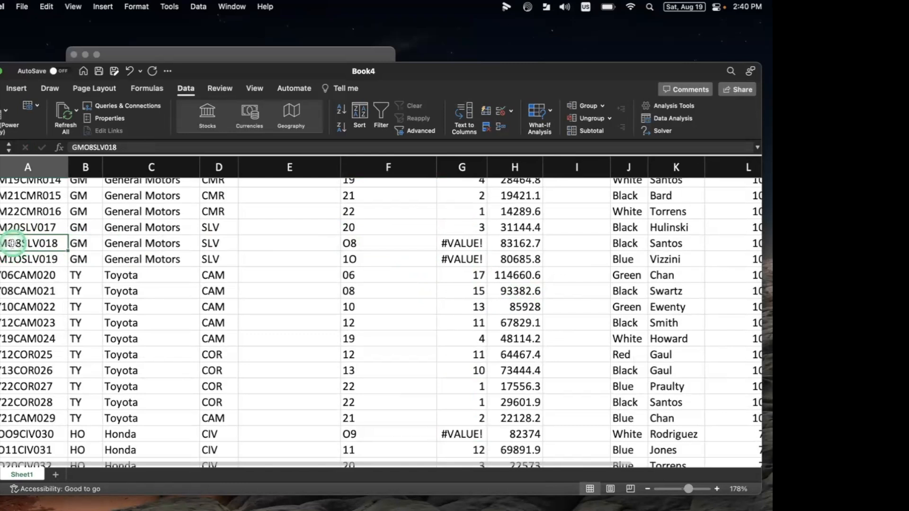
double_click(12, 243)
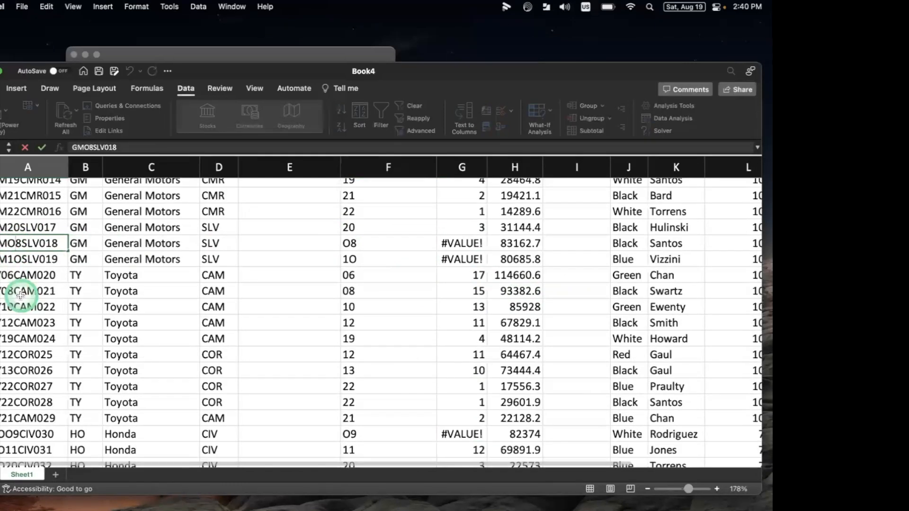
key(shift+Left)
text(0)
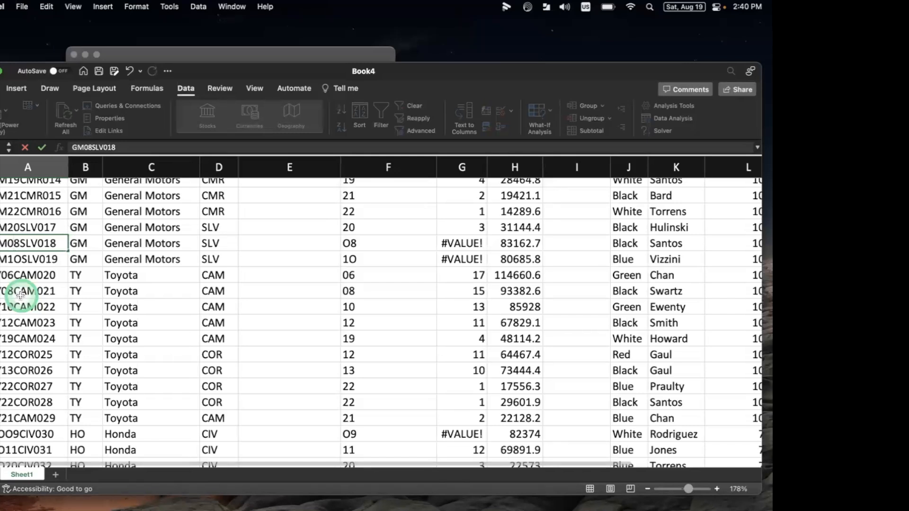
key(Return)
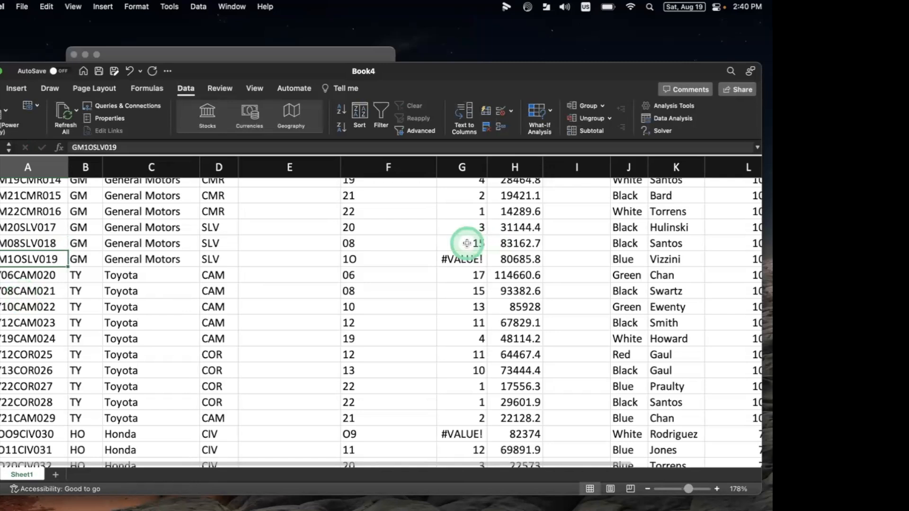
- Check the Manufacture Year formula in F20 and correct the Car ID in A20 to GM10SLV019, replacing the letter O with a zero
click(37, 275)
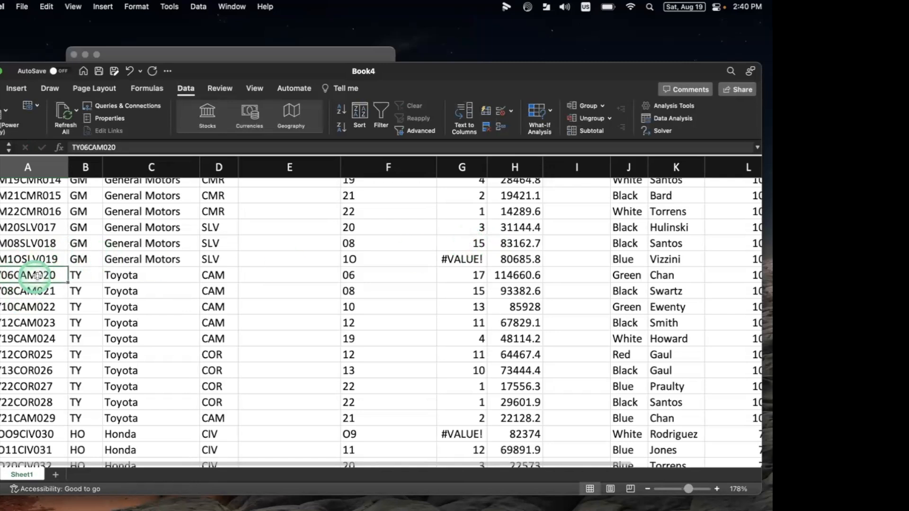
click(385, 264)
scroll(377, 263, up, 5)
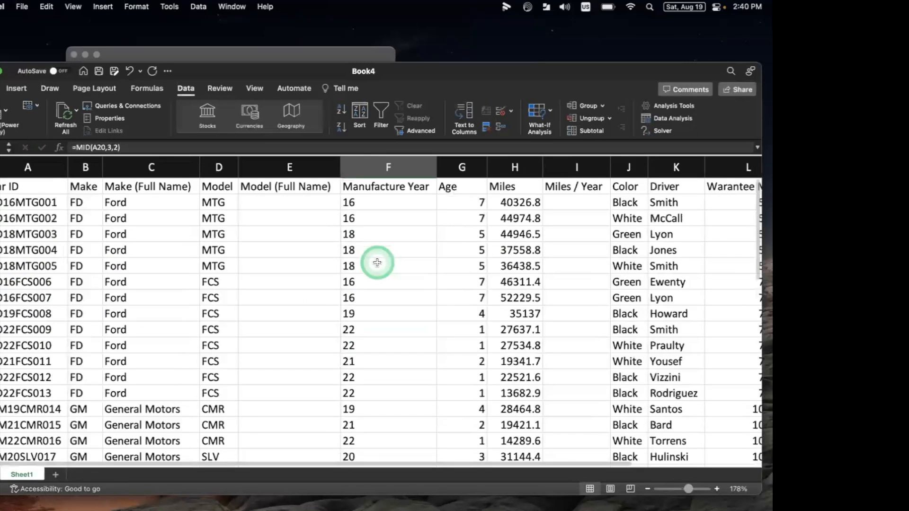
scroll(377, 284, down, 5)
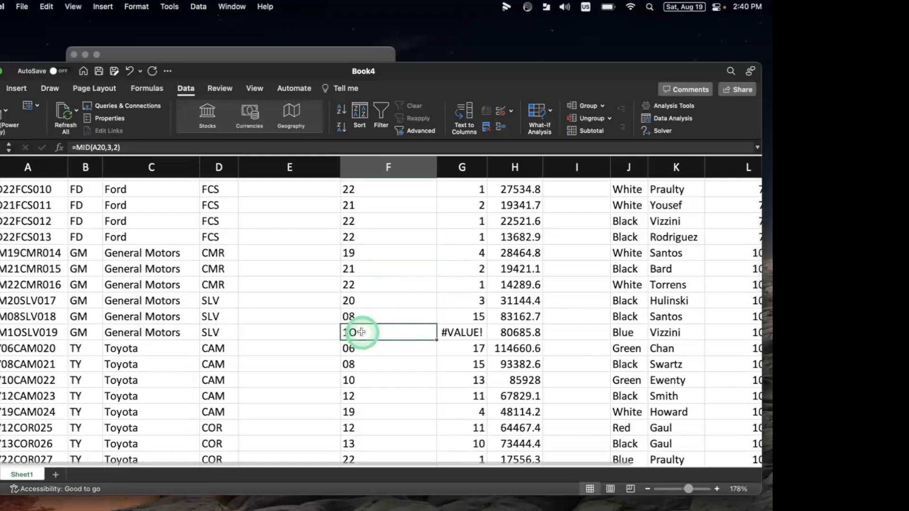
double_click(361, 332)
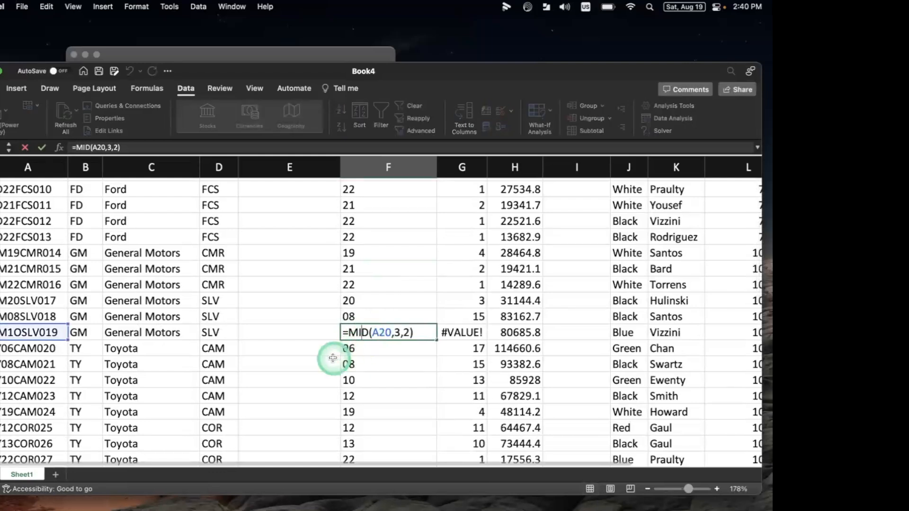
key(Escape)
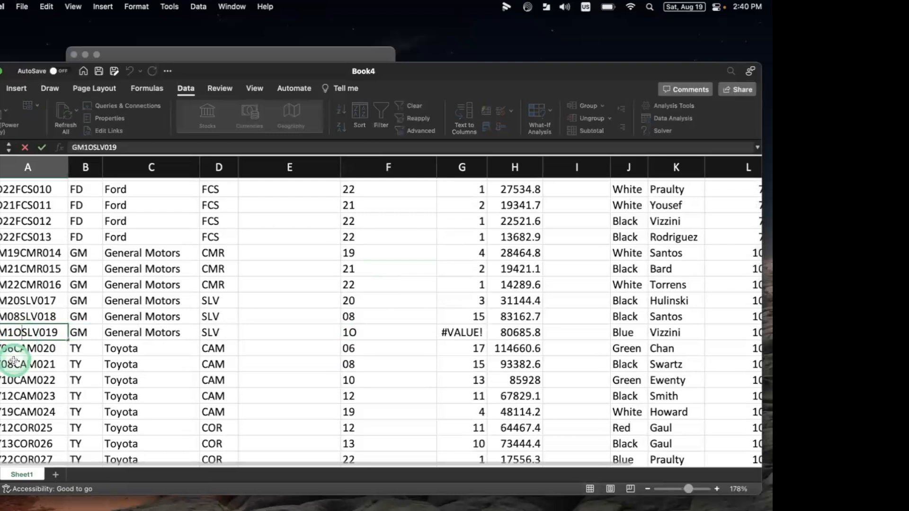
key(BackSpace)
text(0)
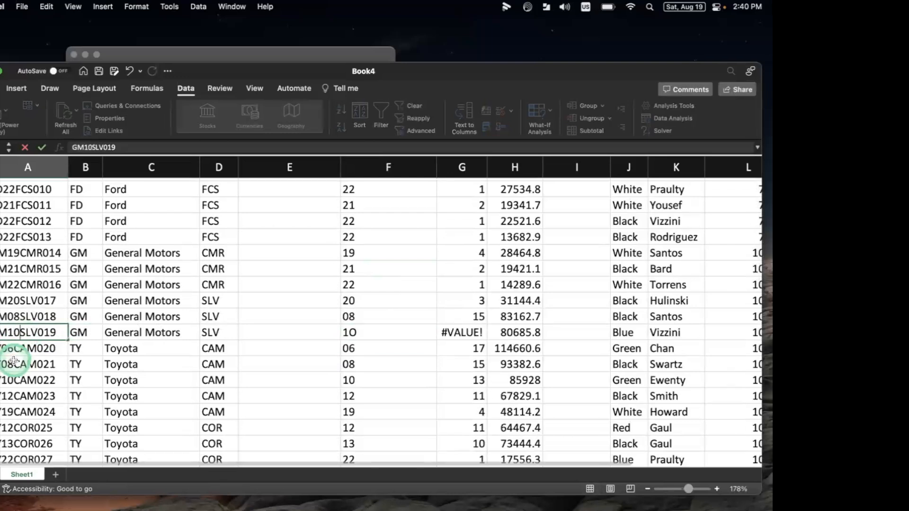
key(Return)
- Correct the Car ID in A31 to HO09CIV030, replacing the letter O in the year with a zero
scroll(446, 357, down, 5)
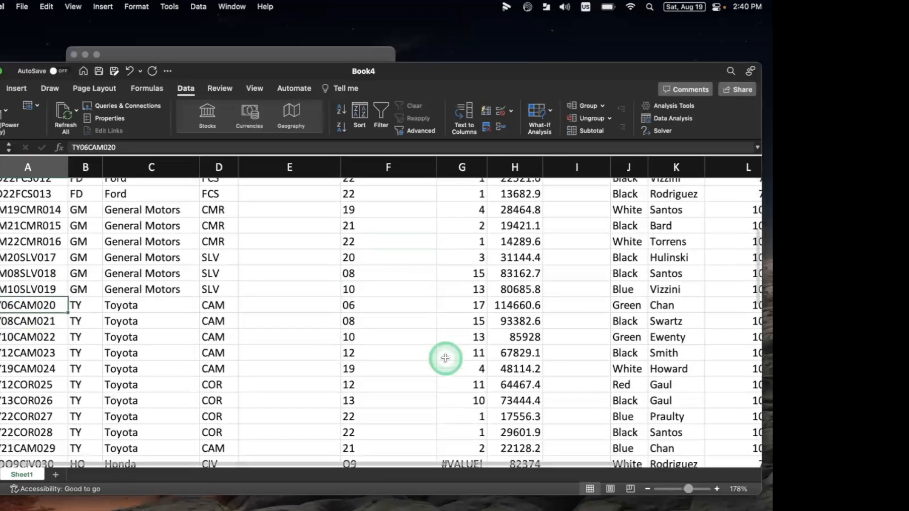
click(386, 364)
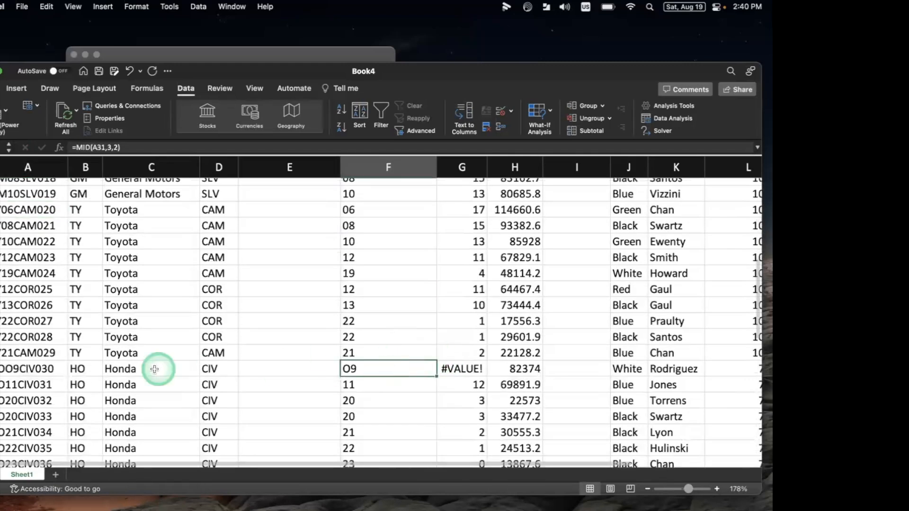
double_click(13, 371)
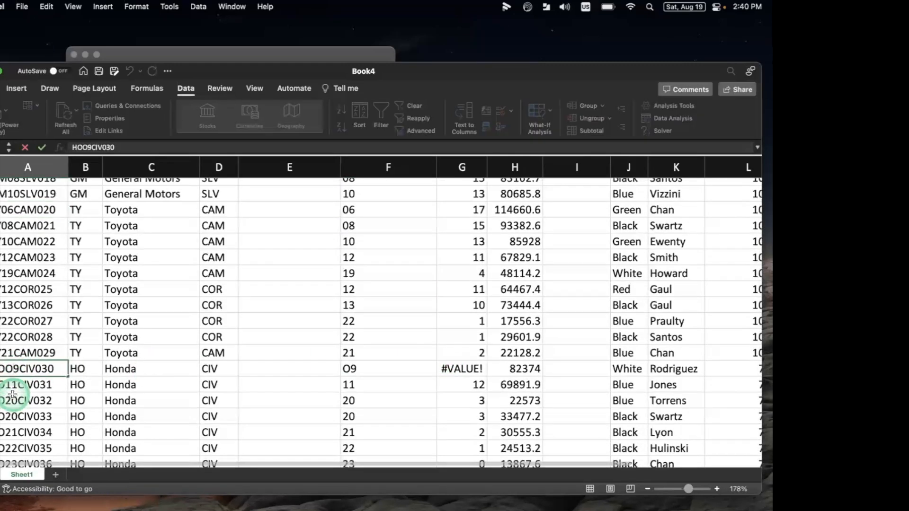
key(BackSpace)
text(0)
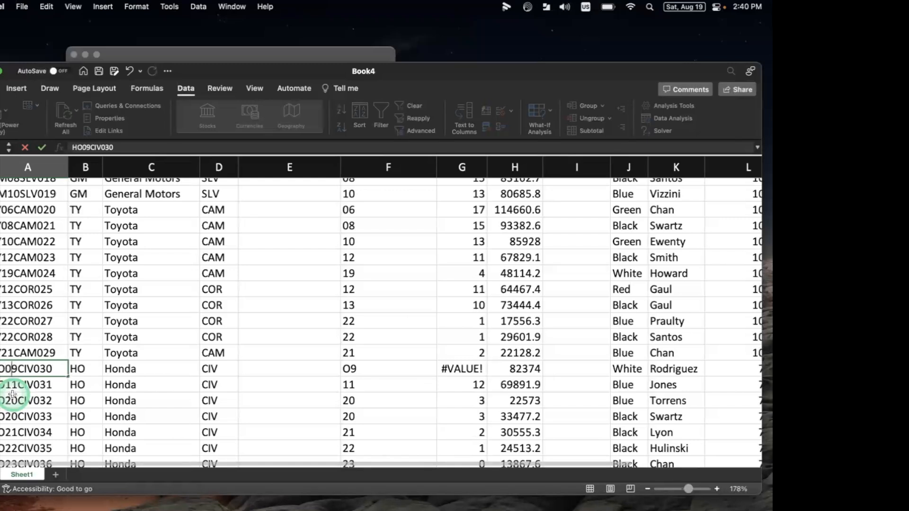
click(12, 394)
- Delete the surplus Age formulas in G54:G66, below the last car in the list
scroll(391, 367, down, 5)
scroll(390, 368, down, 5)
click(473, 304)
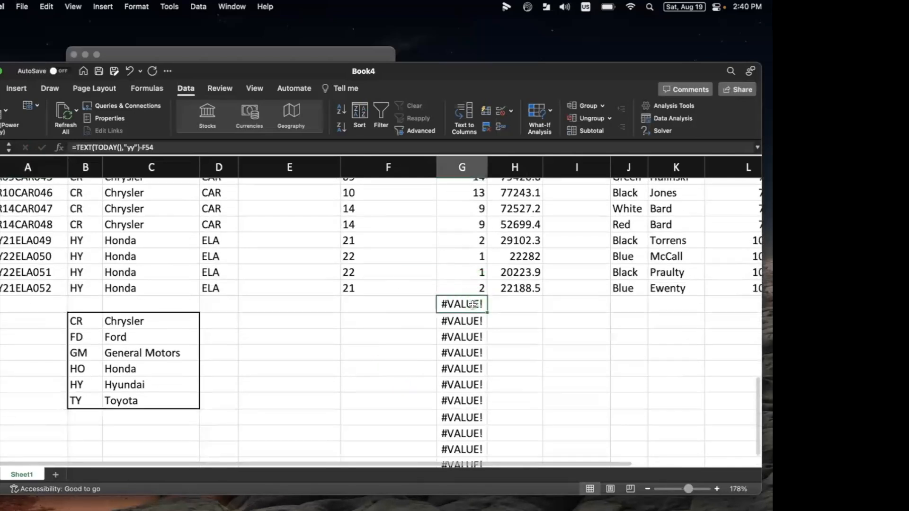
key(shift+Down)
key(shift+Down)
key(shift+Down)
key(shift+Down)
key(shift+Down)
key(shift+Down)
key(shift+Down)
key(shift+Down)
key(shift+Down)
key(shift+Down)
key(shift+Down)
key(shift+Down)
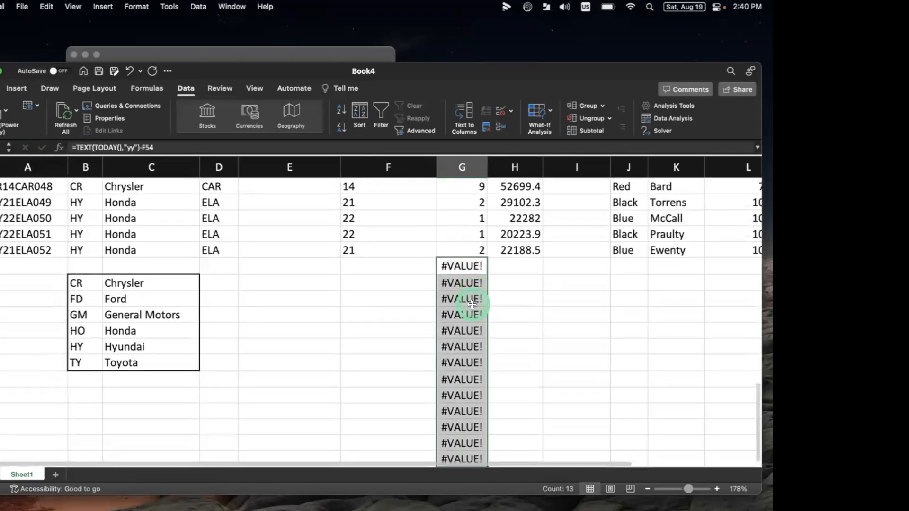
key(Delete)
- Enter the formula =H2/G2 in I2 to calculate the first car's Miles / Year
scroll(491, 324, up, 10)
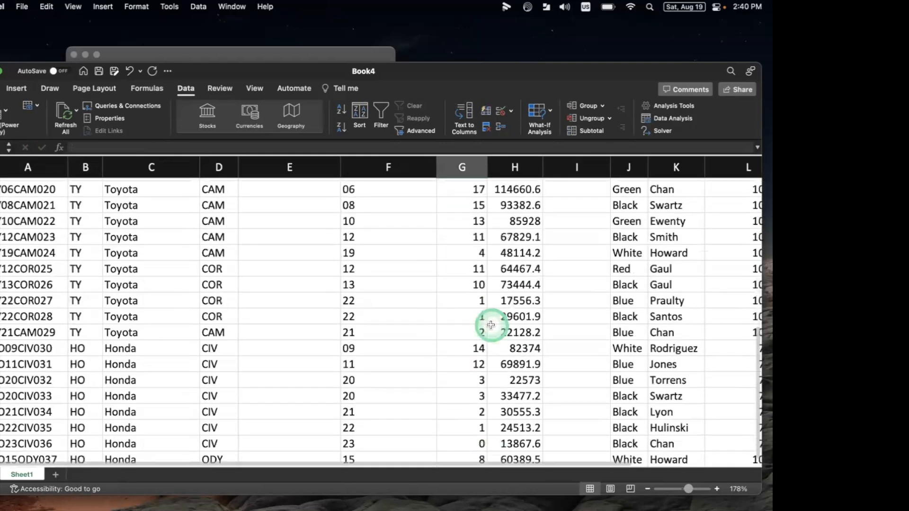
scroll(491, 325, up, 7)
click(464, 245)
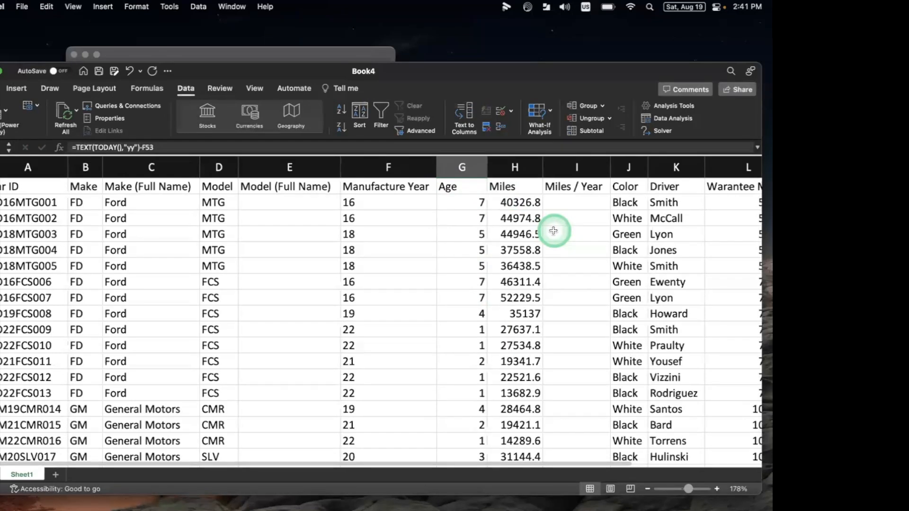
scroll(554, 230, right, 3)
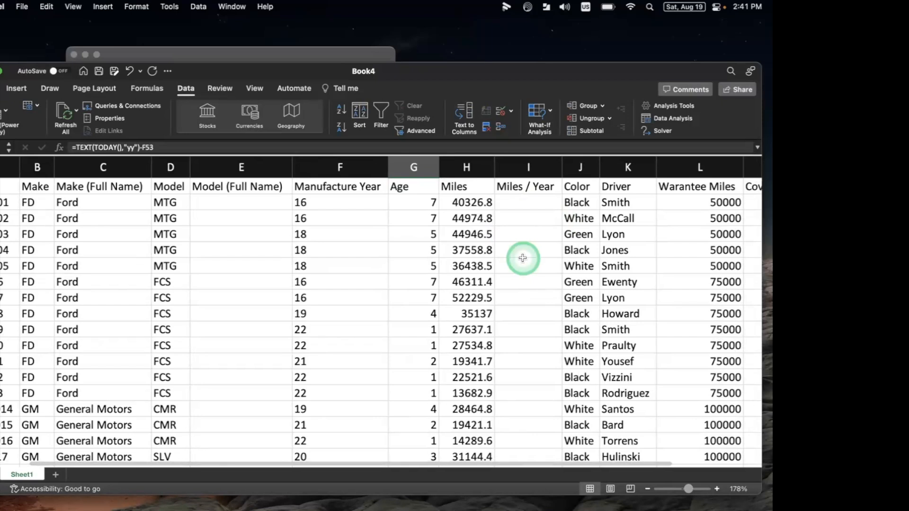
scroll(523, 258, right, 5)
click(427, 205)
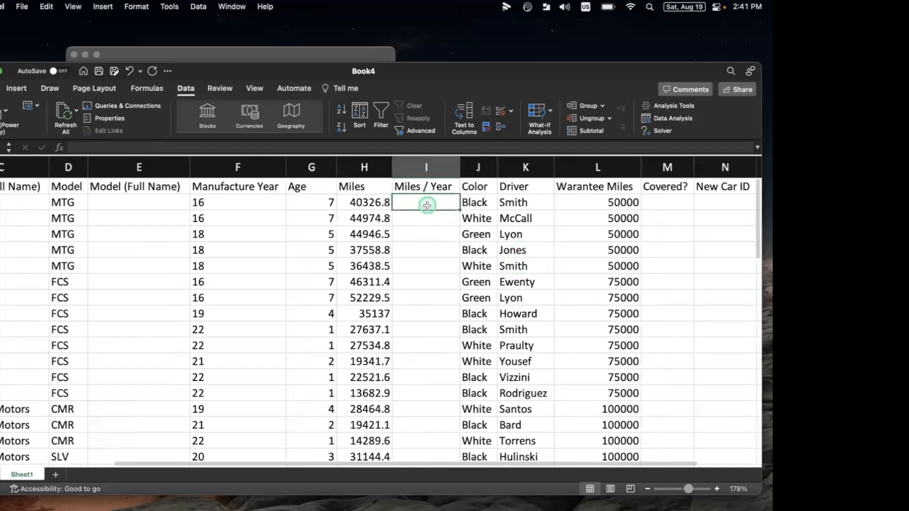
text(=)
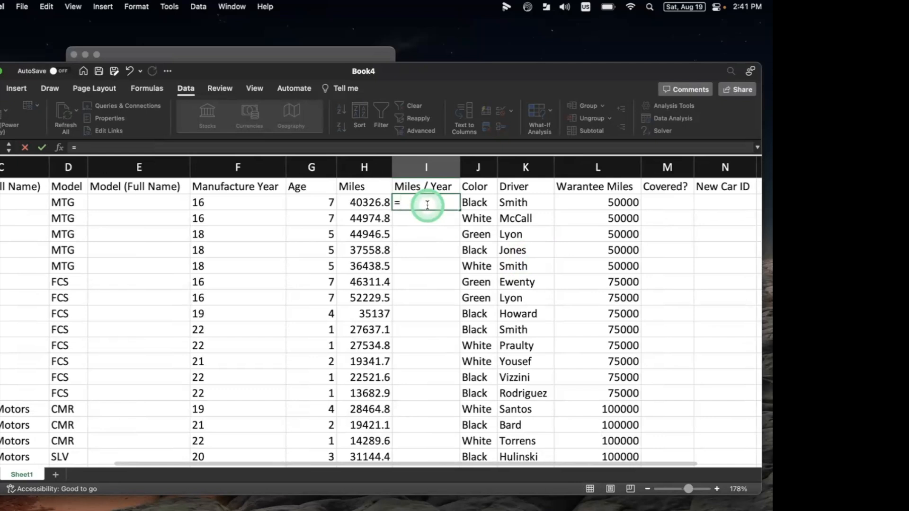
click(370, 202)
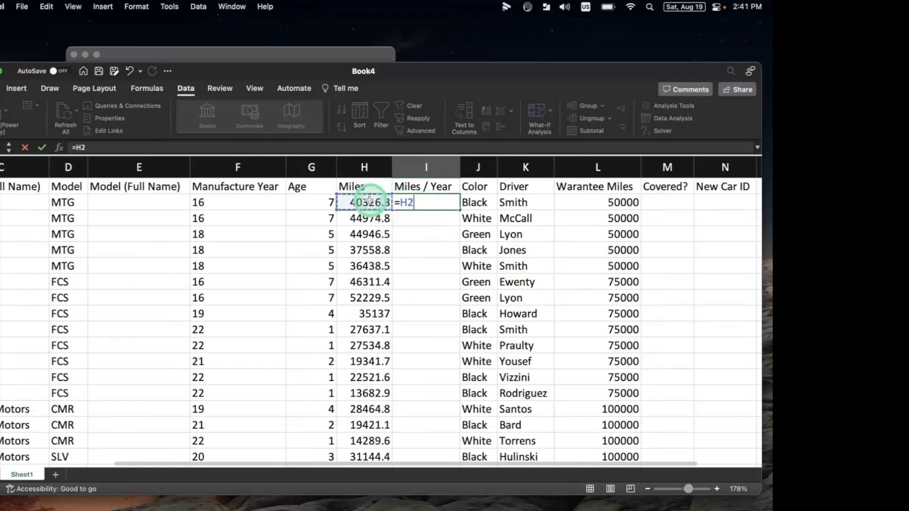
text(/)
click(306, 201)
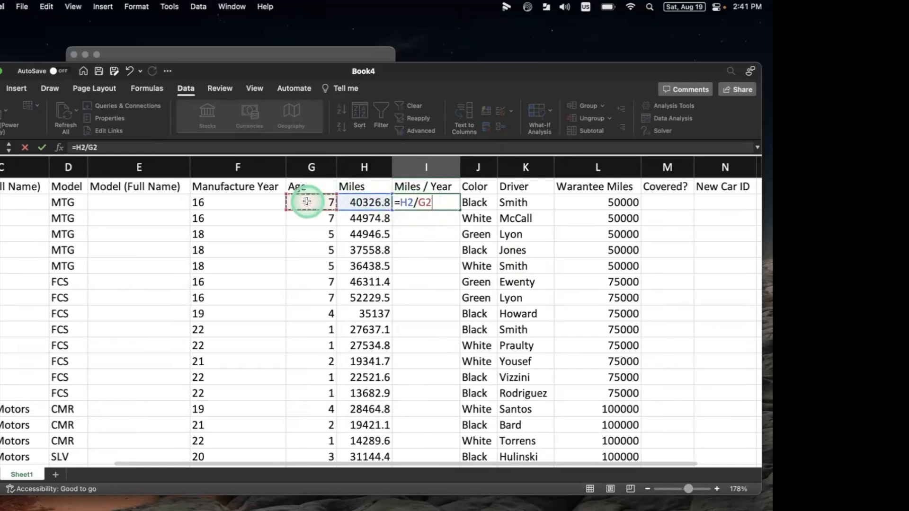
key(Return)
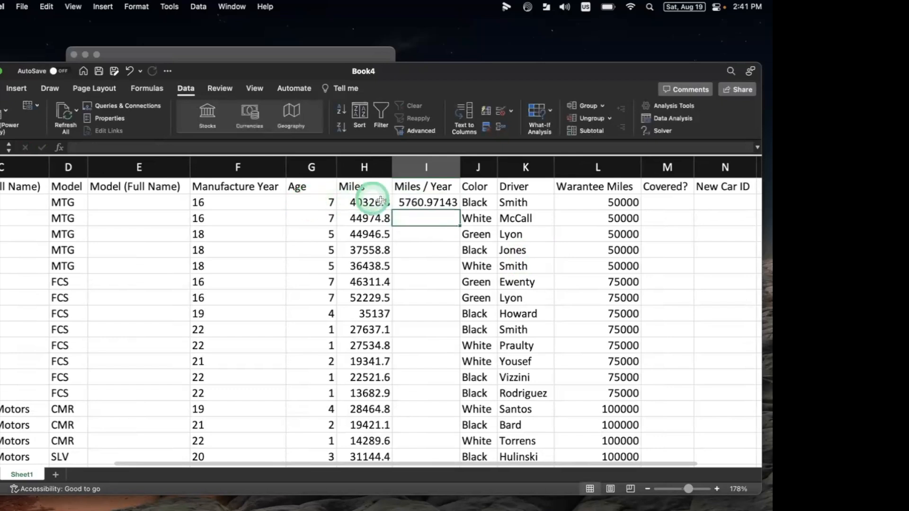
- Fill the I2 formula down the Miles / Year column for all cars
click(432, 201)
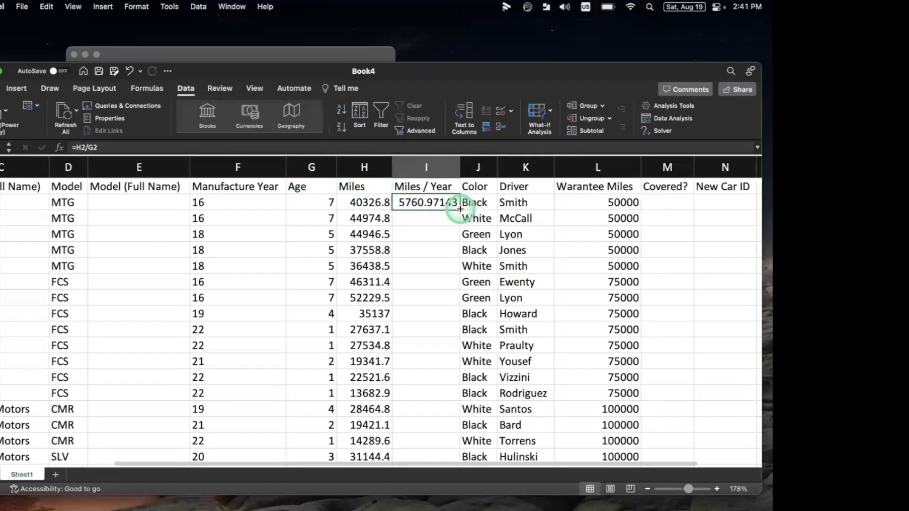
double_click(460, 209)
scroll(397, 345, down, 15)
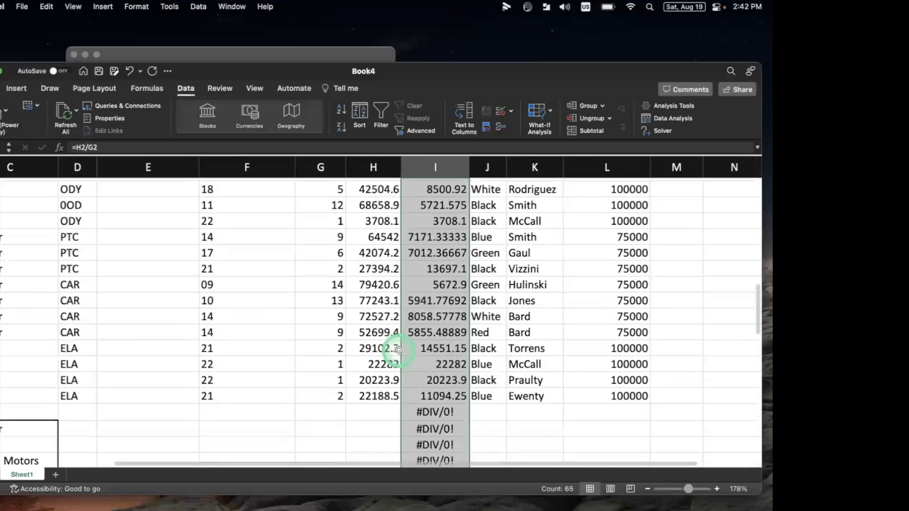
- Delete the surplus Miles / Year formulas in I54:I66, below the last car in the list
scroll(398, 349, down, 5)
click(420, 236)
scroll(381, 286, up, 3)
click(400, 280)
drag(401, 280, 421, 412)
scroll(303, 349, left, 5)
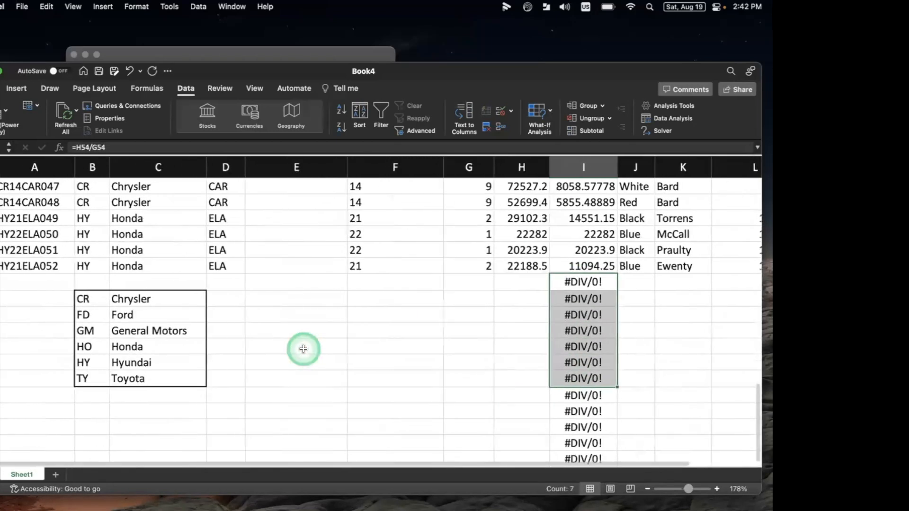
scroll(303, 349, down, 3)
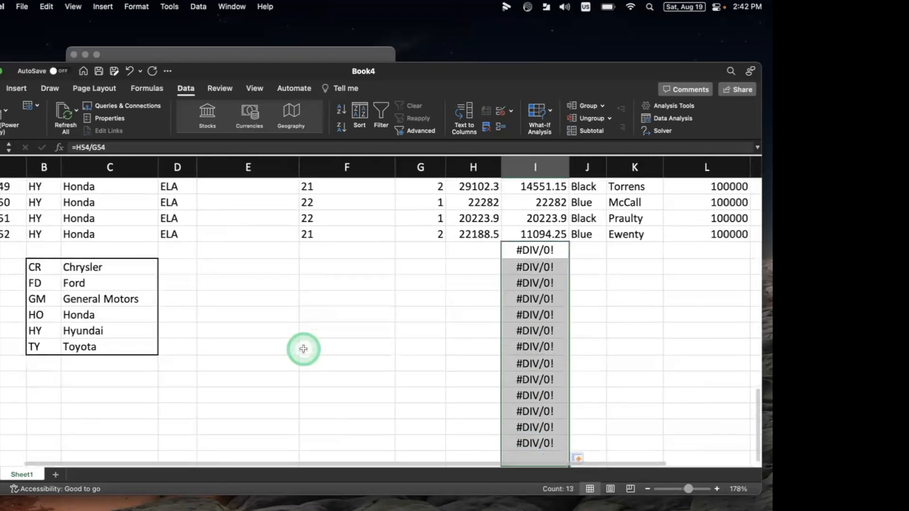
key(Delete)
- Format the Miles / Year values in I2:I53 to show two decimal places
scroll(366, 287, up, 10)
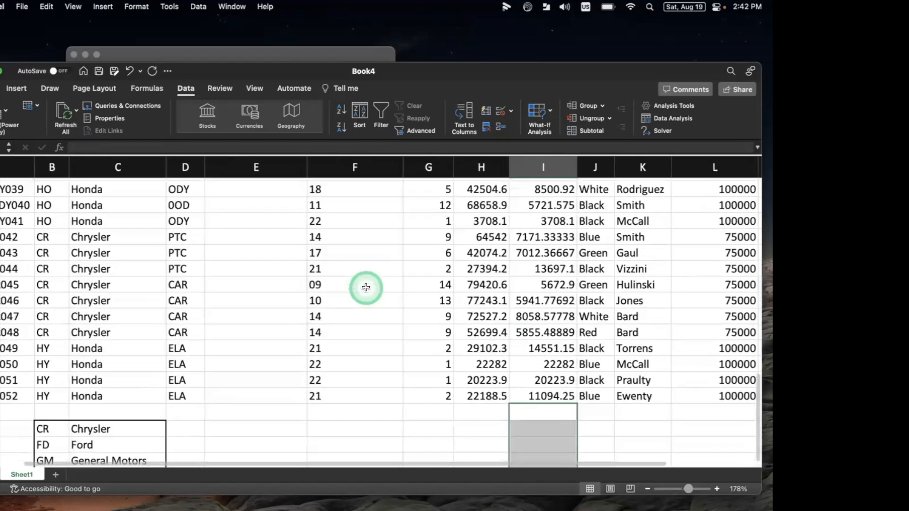
scroll(366, 288, down, 6)
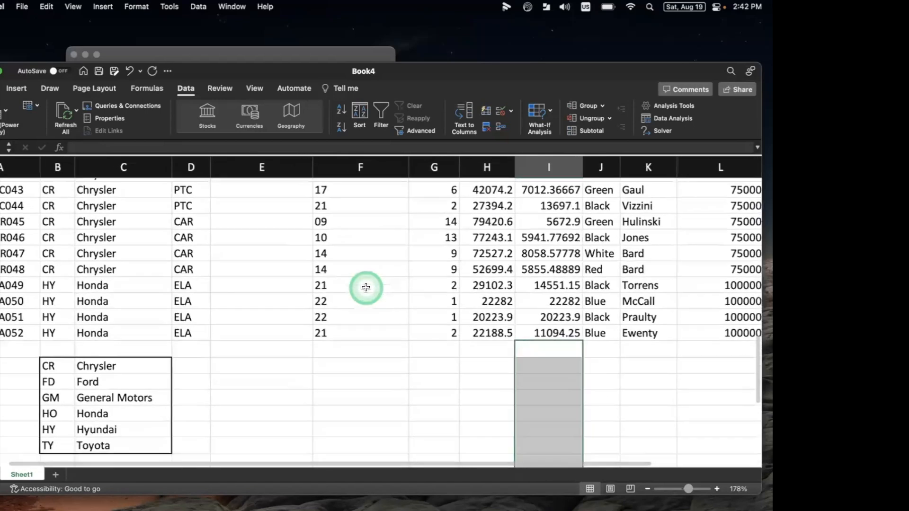
scroll(366, 287, left, 1)
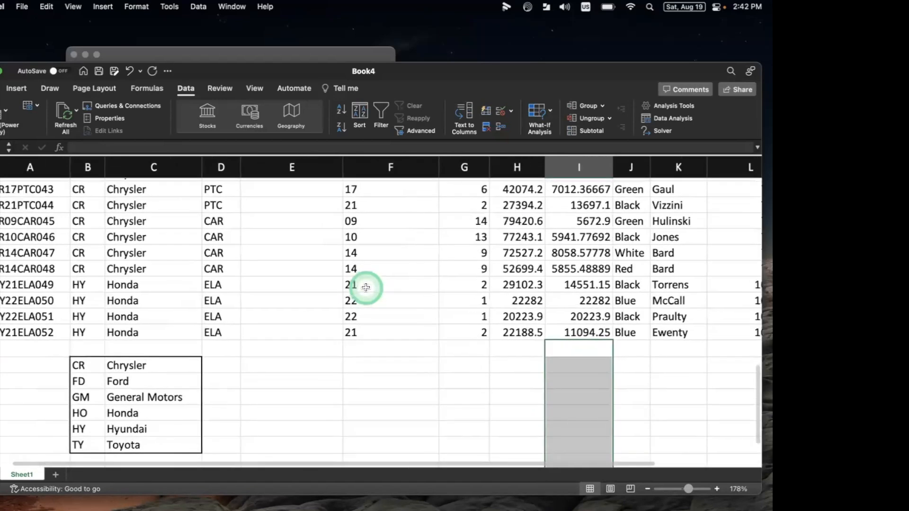
scroll(366, 287, up, 6)
scroll(366, 287, up, 15)
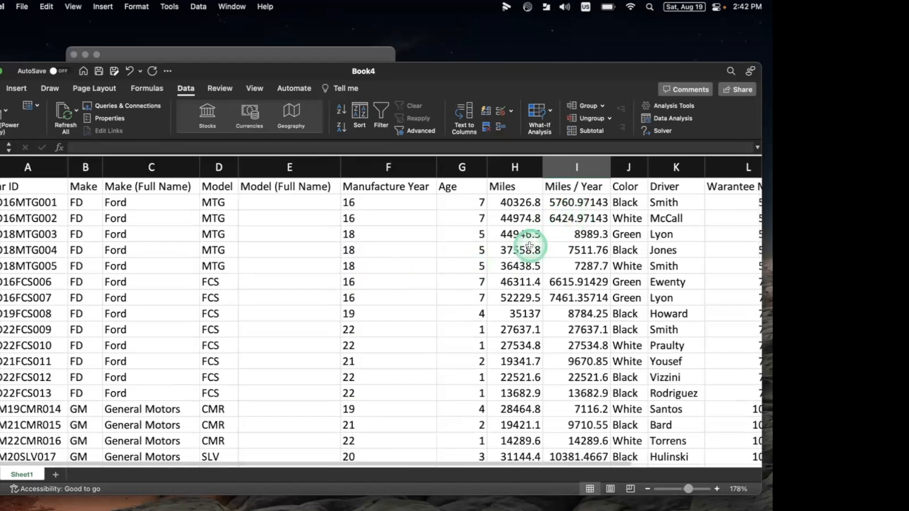
scroll(529, 245, down, 5)
scroll(529, 245, up, 5)
click(566, 202)
key(shift+Down)
key(shift+Down)
key(shift+Down)
key(shift+Down)
key(shift+Down)
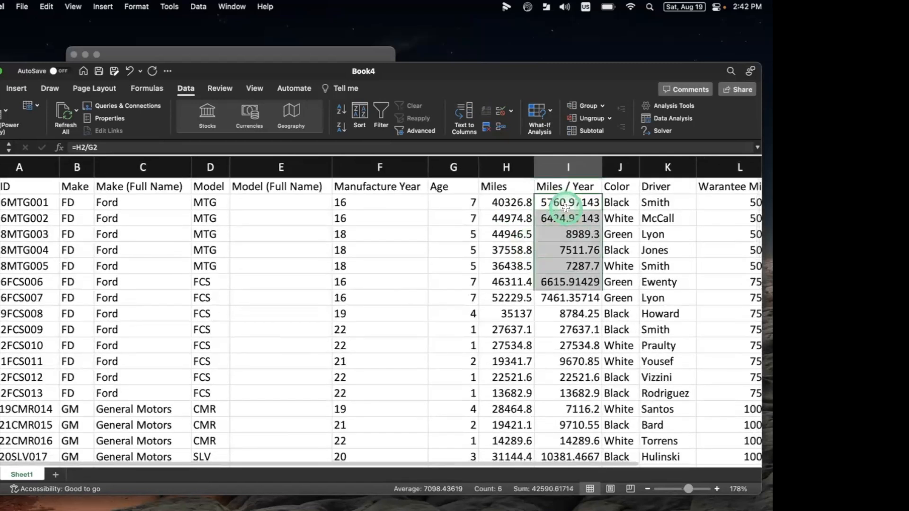
key(shift+Down)
key(shift+Down)
key(shift+Down)
key(shift+Down)
key(shift+Down)
key(shift+Down)
key(shift+Down)
key(shift+Down)
key(shift+Down)
key(shift+Down)
key(shift+Down)
key(shift+Down)
key(shift+Down)
key(shift+Down)
key(shift+Down)
key(shift+Down)
key(shift+Down)
key(shift+Down)
key(shift+Down)
key(shift+Down)
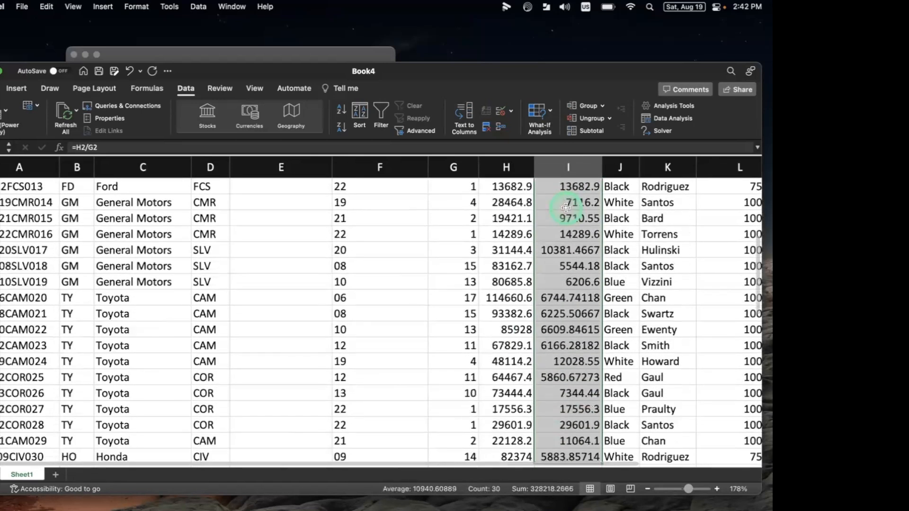
key(shift+Down)
key(shift+Down)
key(shift+Down)
key(shift+Down)
key(shift+Down)
key(shift+Down)
key(shift+Down)
key(shift+Down)
key(shift+Down)
key(shift+Down)
key(shift+Down)
key(shift+Down)
key(shift+Down)
key(shift+Down)
key(shift+Down)
key(shift+Down)
key(shift+Down)
key(shift+Down)
key(shift+Down)
key(shift+Down)
key(shift+Down)
key(shift+Down)
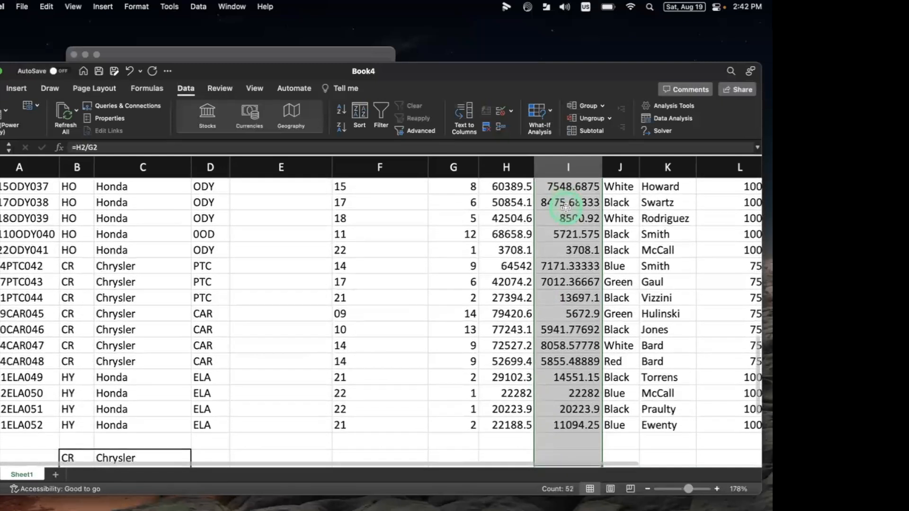
key(shift+Up)
key(shift+Up)
key(shift+Up)
key(shift+Down)
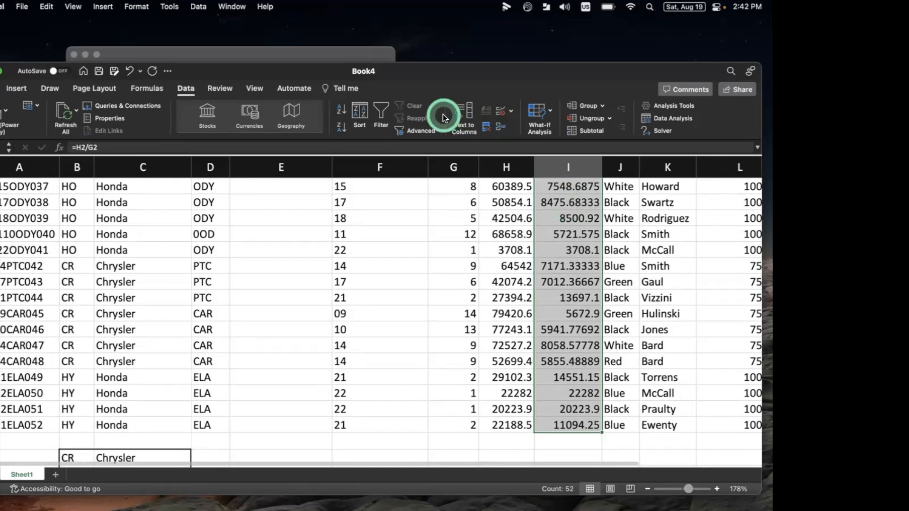
click(2, 88)
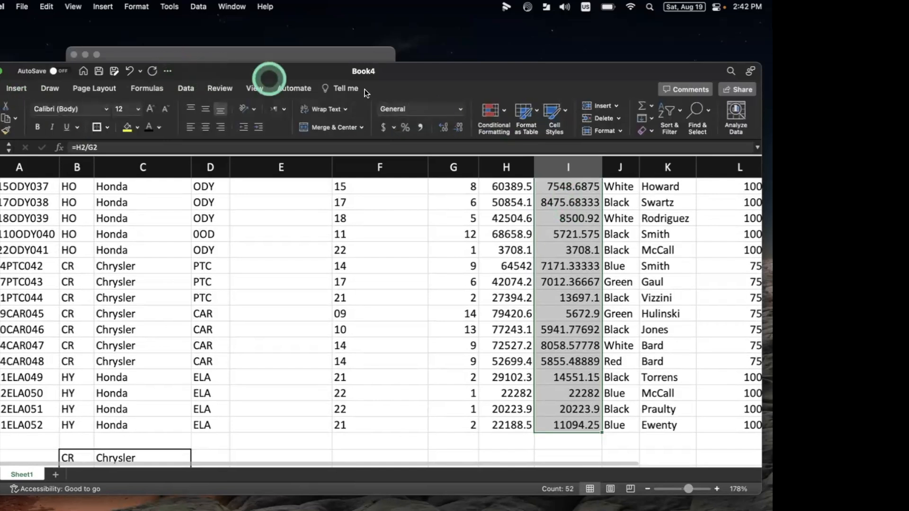
click(456, 127)
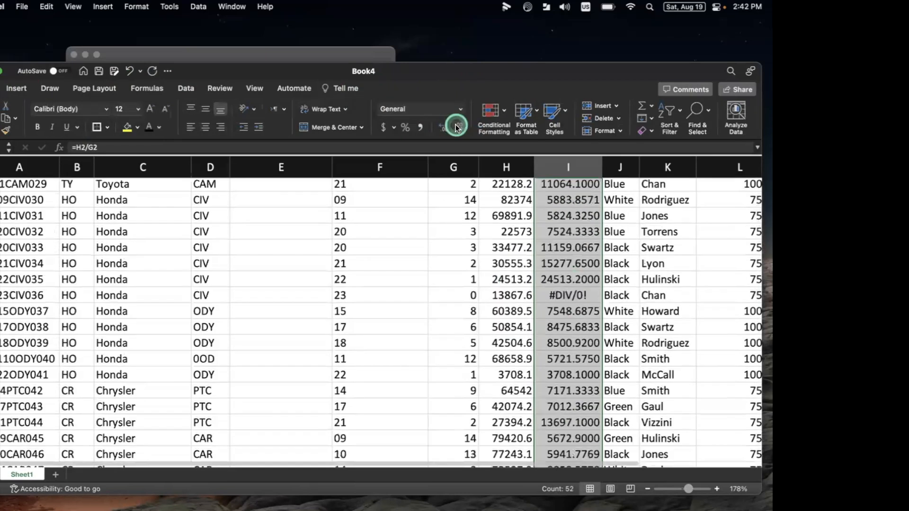
click(456, 127)
click(456, 127)
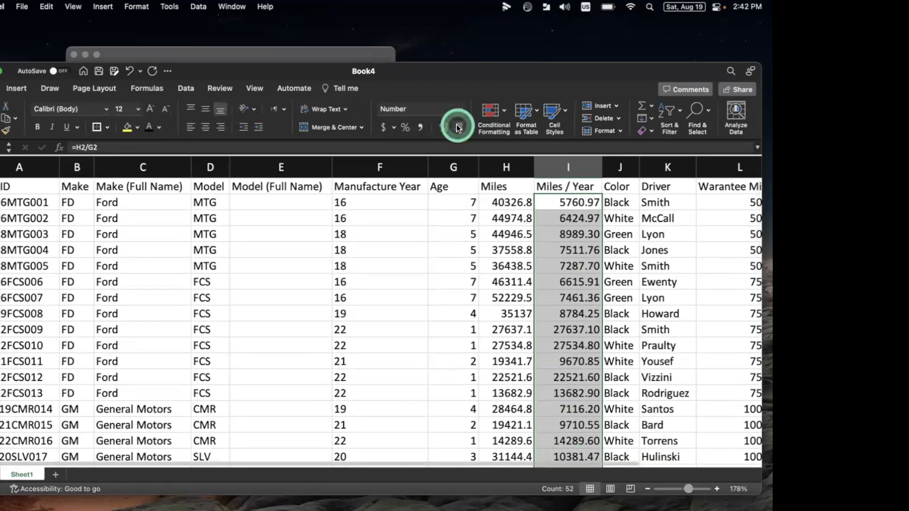
- Try the Miles / Year values without decimals, and return them to two decimal places
click(458, 126)
click(457, 126)
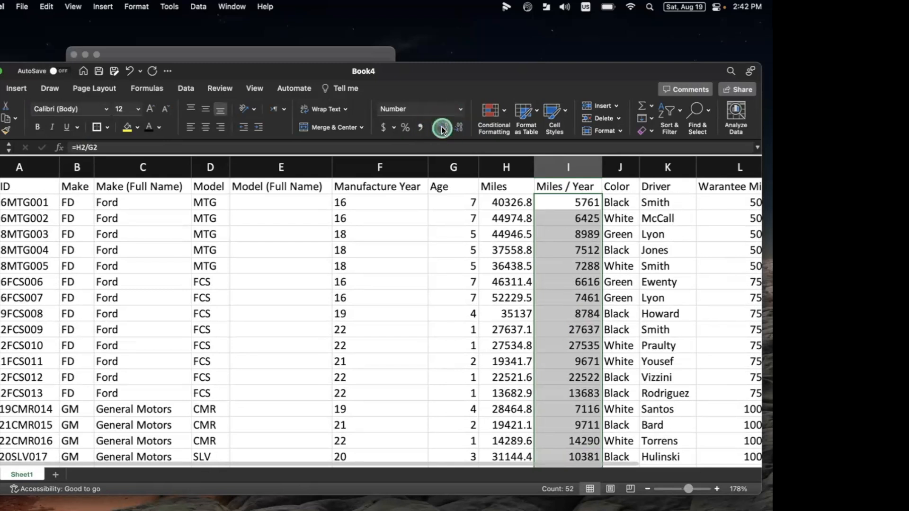
click(443, 127)
click(443, 127)
- Check the Miles / Year results down the column, including the formula in I37, against the cars' Age and Miles
click(501, 250)
scroll(544, 246, down, 10)
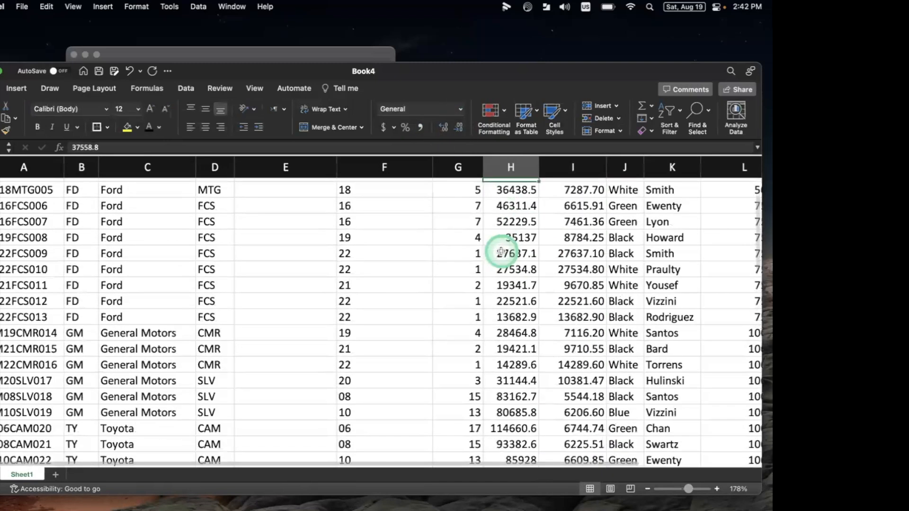
scroll(554, 235, up, 2)
click(574, 228)
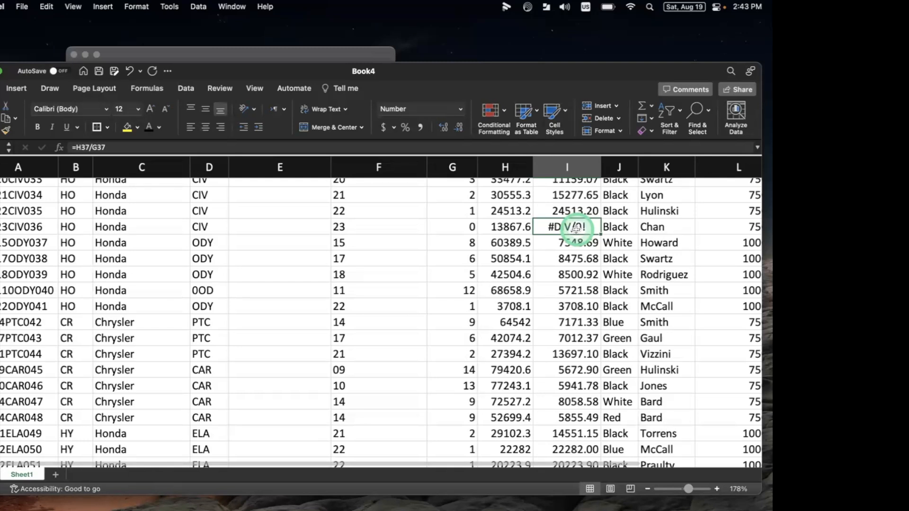
scroll(575, 228, up, 15)
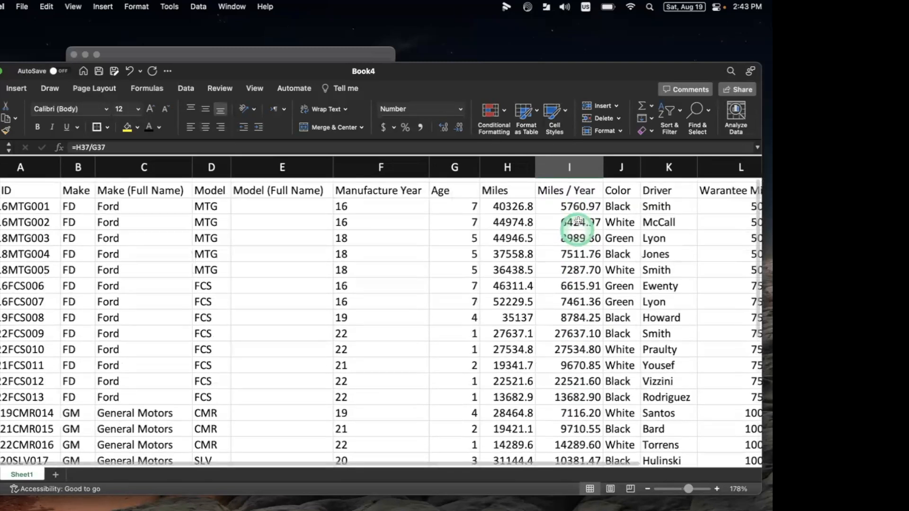
click(553, 217)
scroll(553, 219, up, 1)
click(470, 202)
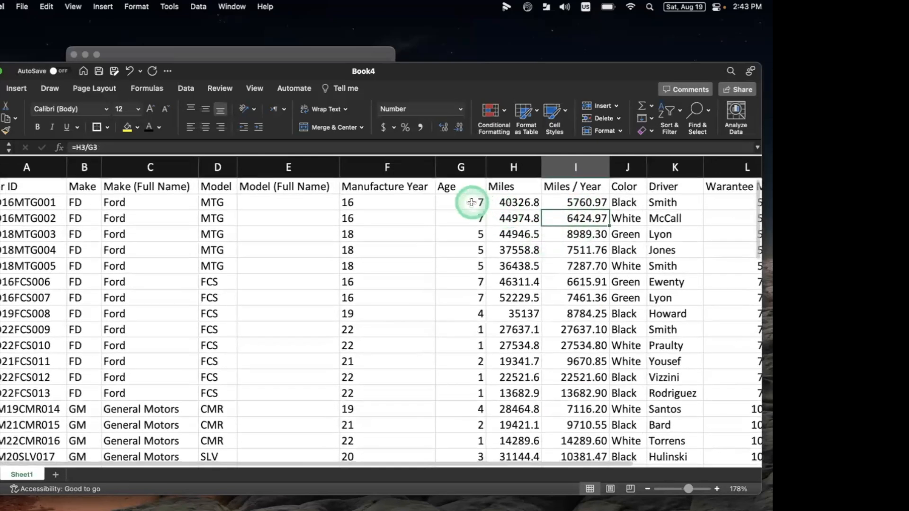
- Change the first car's Miles / Year formula in I2 to =H2/(G2+0.5)
click(577, 200)
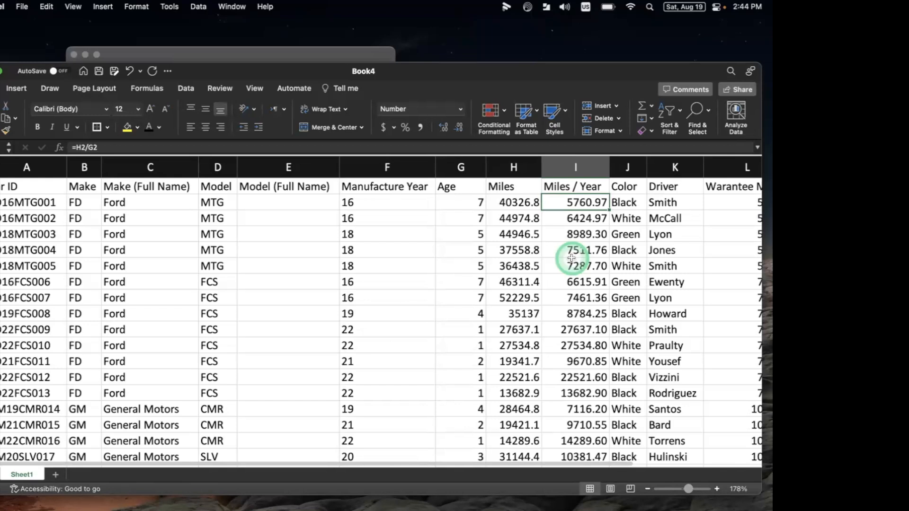
key(F2)
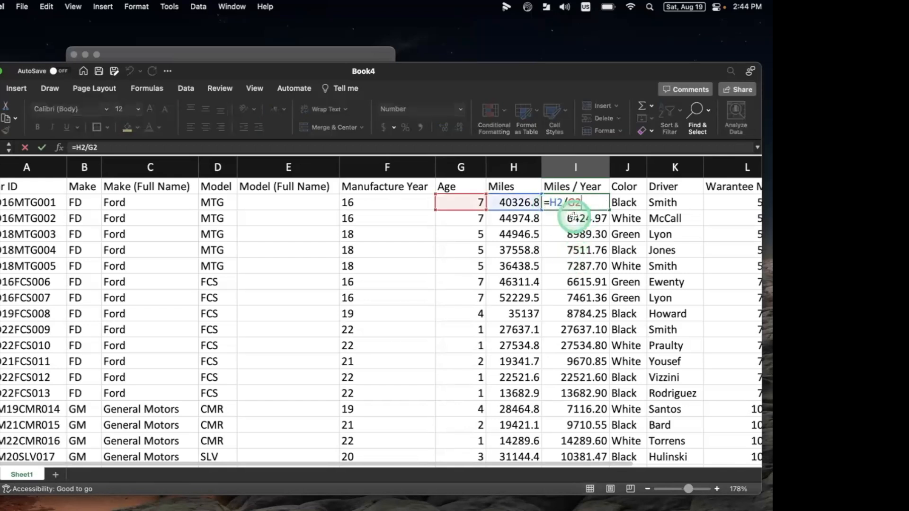
key(Left)
key(Left)
text(()
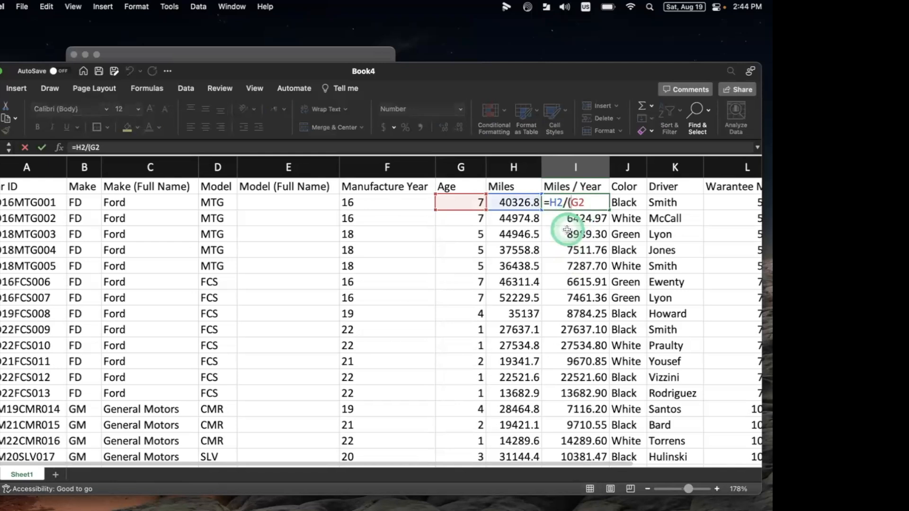
click(590, 195)
text(+.5))
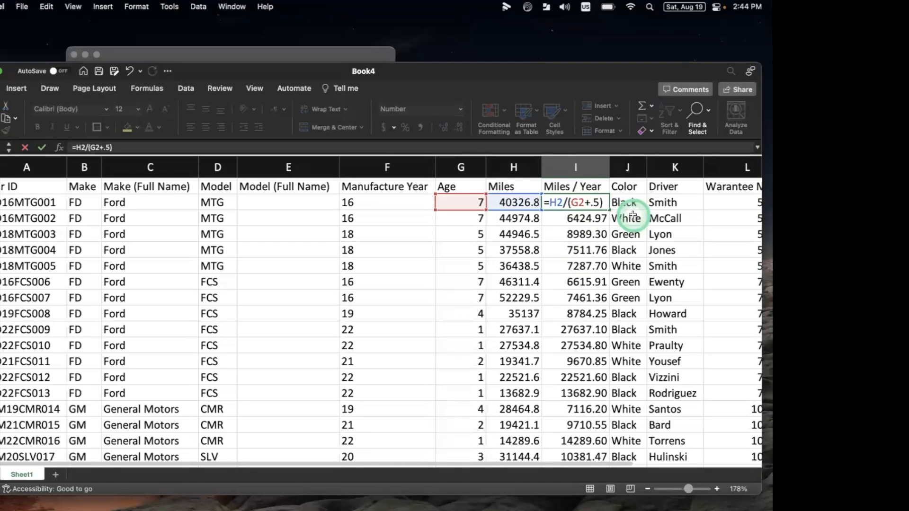
key(Return)
click(608, 208)
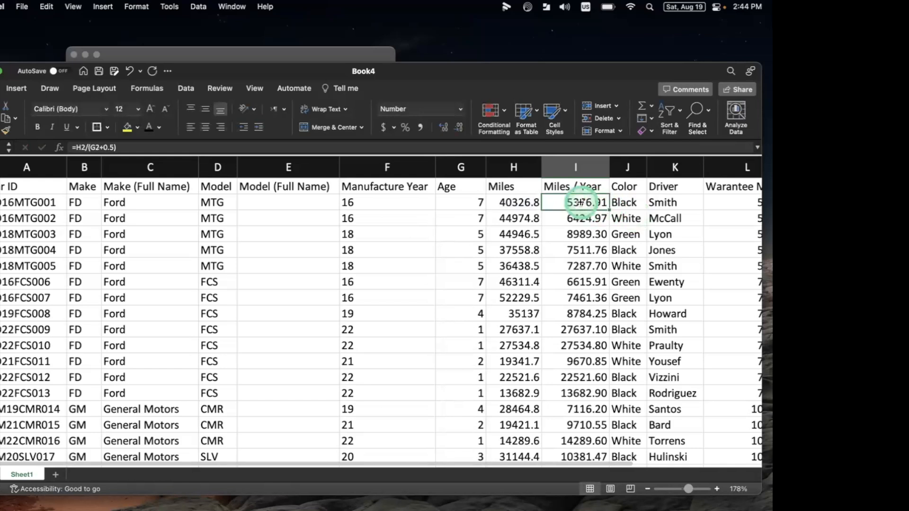
double_click(587, 202)
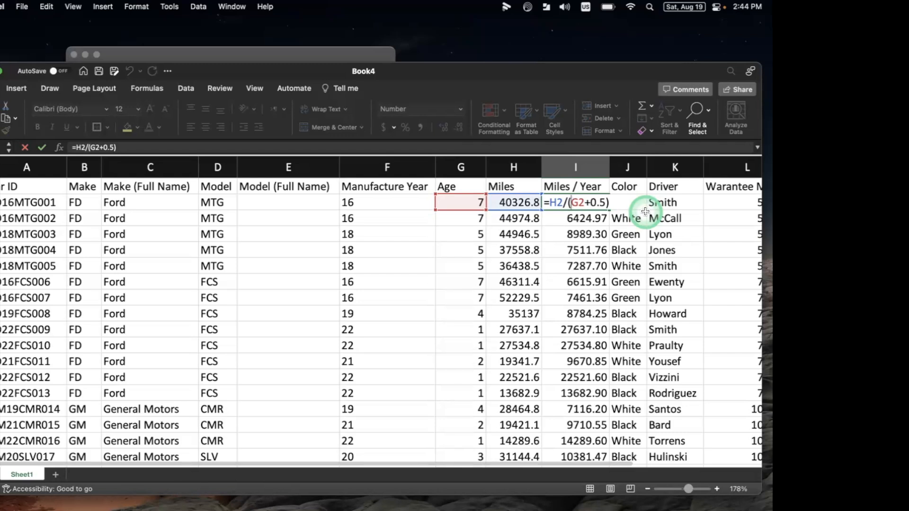
key(Return)
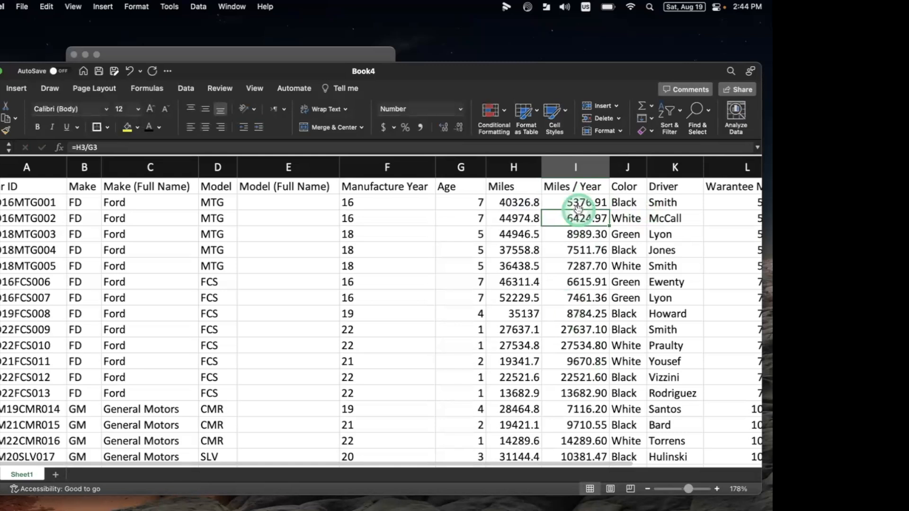
- Compare the first car's Miles in H2 with its Warantee Miles in L2
scroll(582, 246, down, 2)
scroll(582, 246, right, 2)
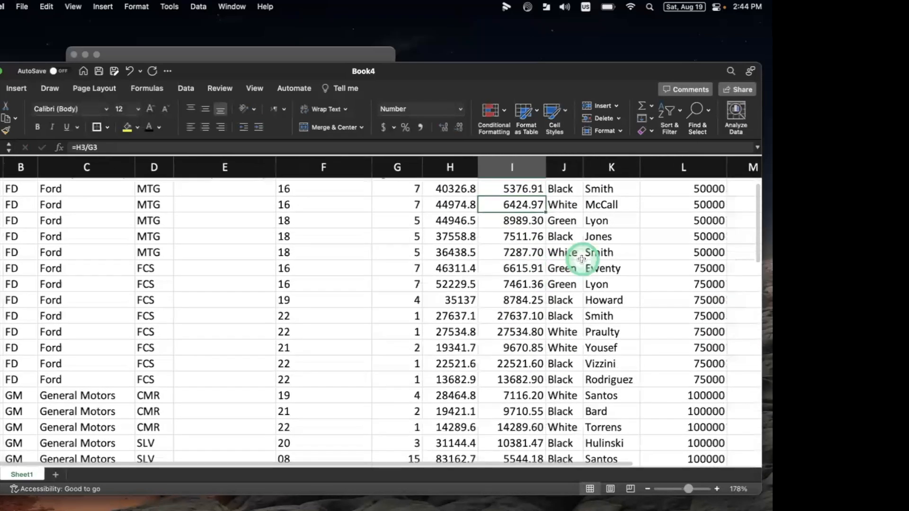
scroll(581, 259, up, 1)
scroll(582, 259, right, 2)
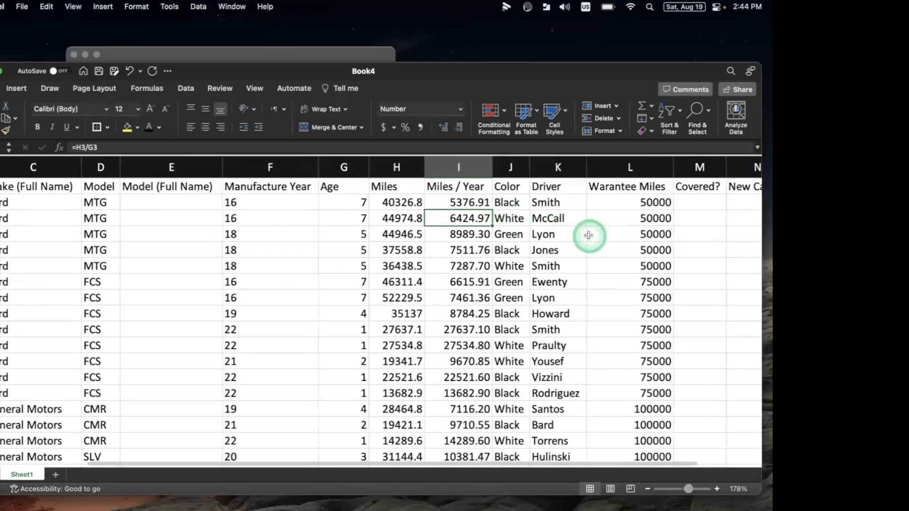
scroll(570, 225, right, 3)
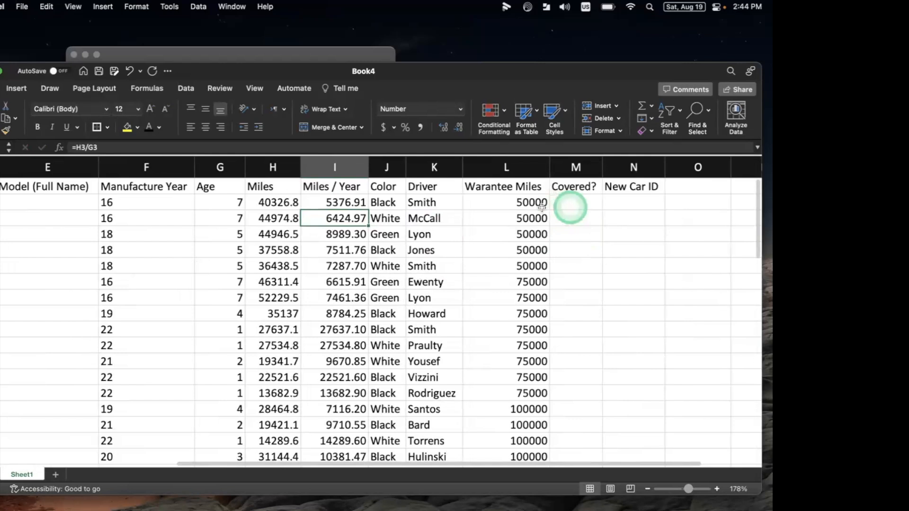
click(274, 202)
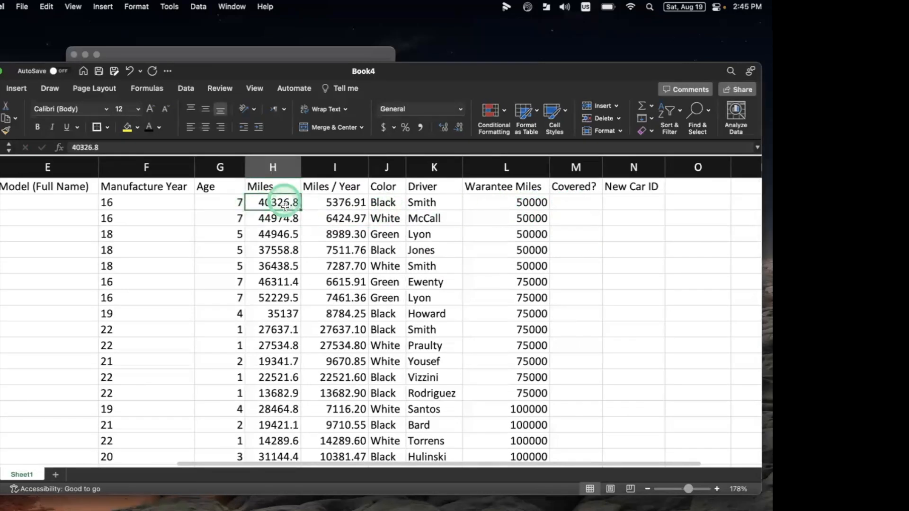
click(539, 196)
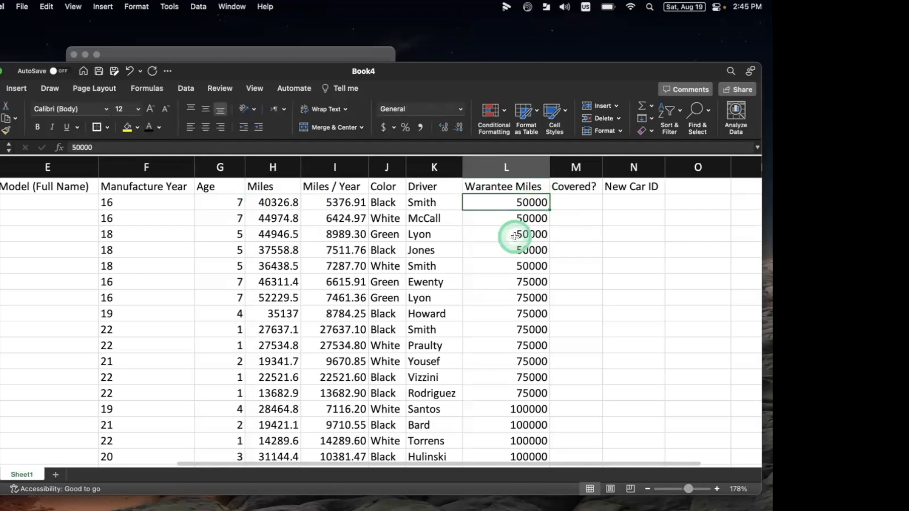
- Fill the revised I2 formula down the Miles / Year column through the last car, and check the results
scroll(514, 236, left, 5)
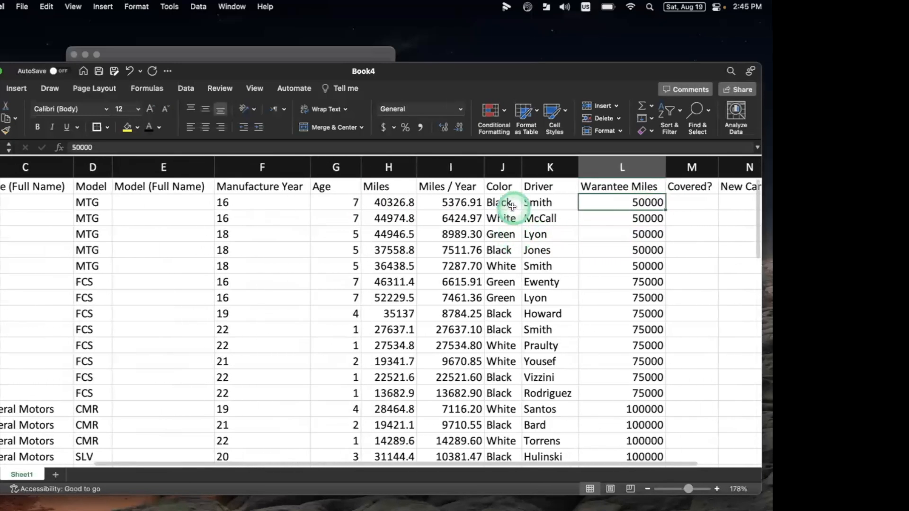
click(463, 202)
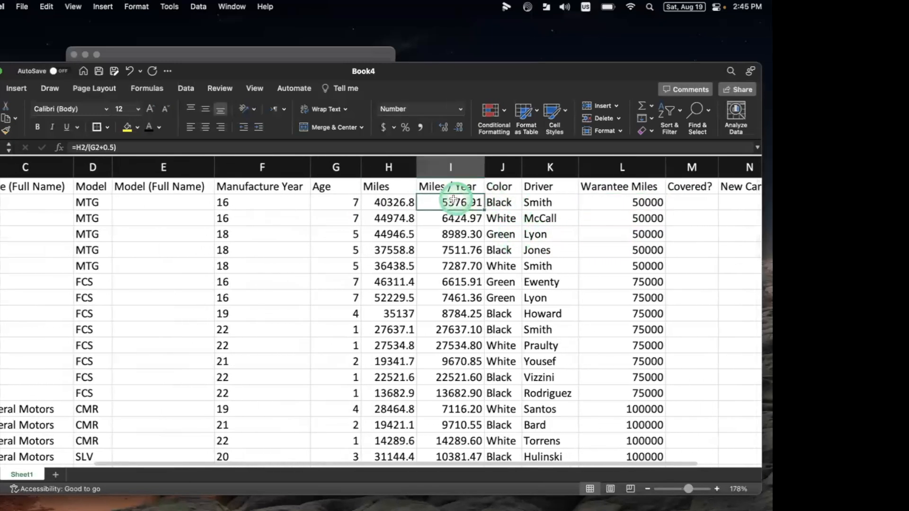
double_click(482, 209)
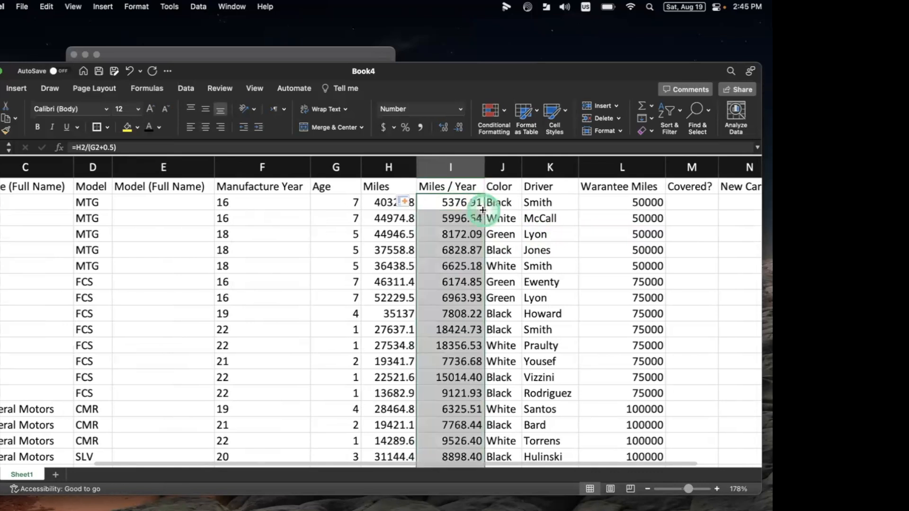
scroll(466, 270, down, 10)
scroll(466, 274, down, 10)
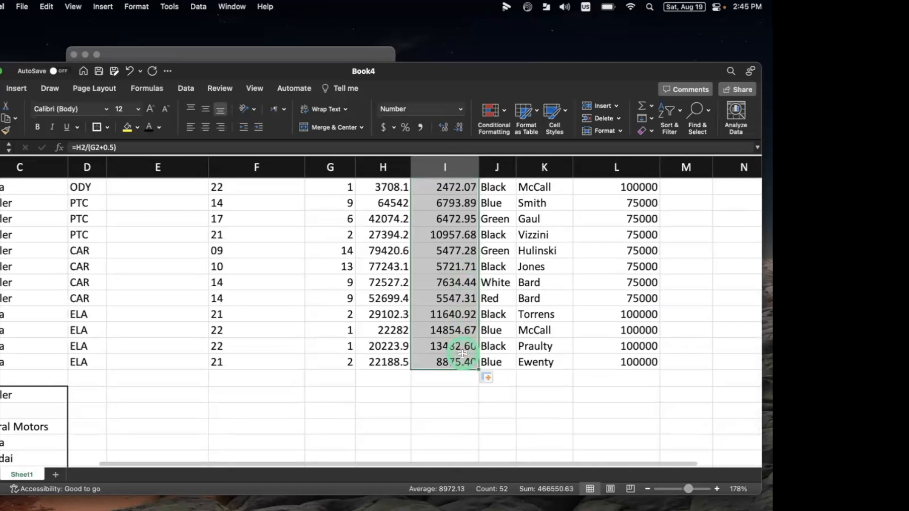
scroll(463, 353, up, 15)
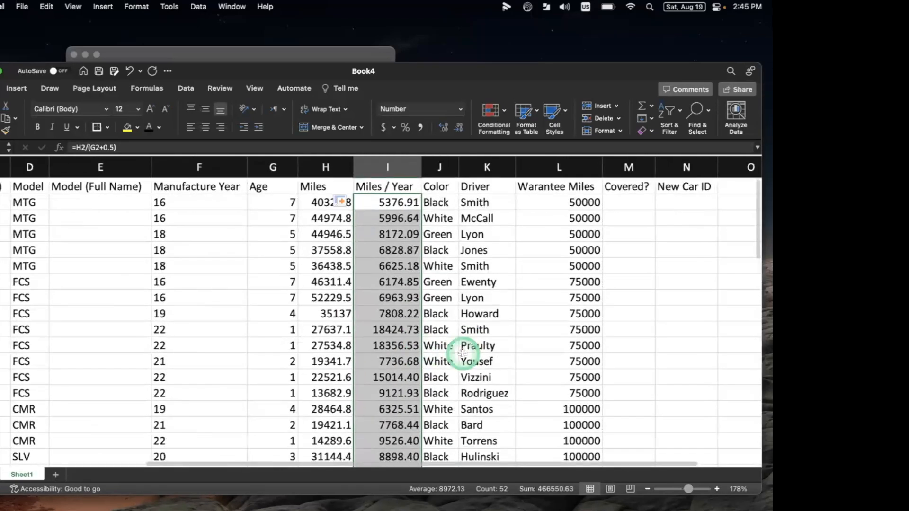
- Begin an IF formula in M2 for the first car's Covered? value
scroll(463, 353, right, 2)
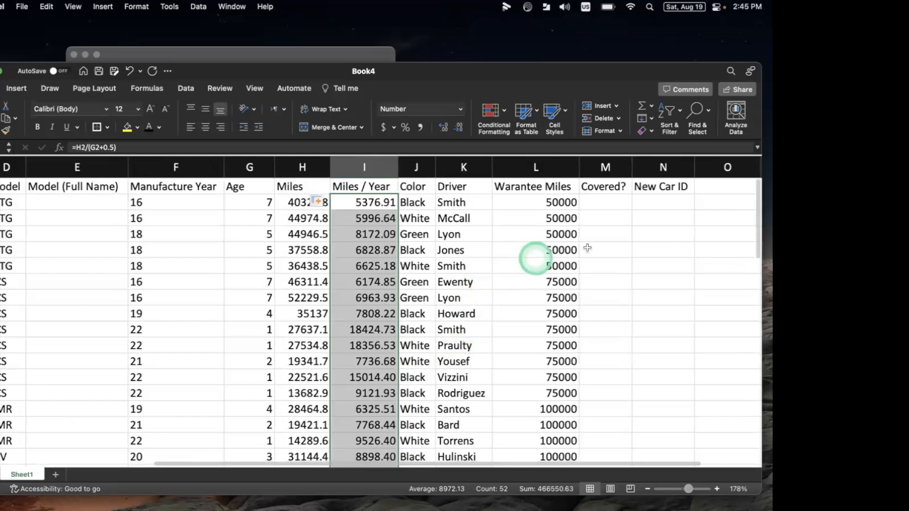
click(563, 201)
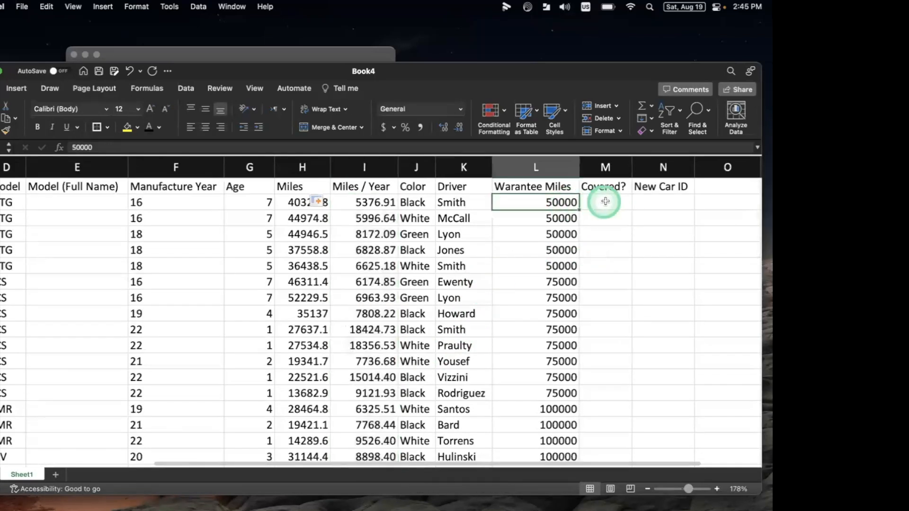
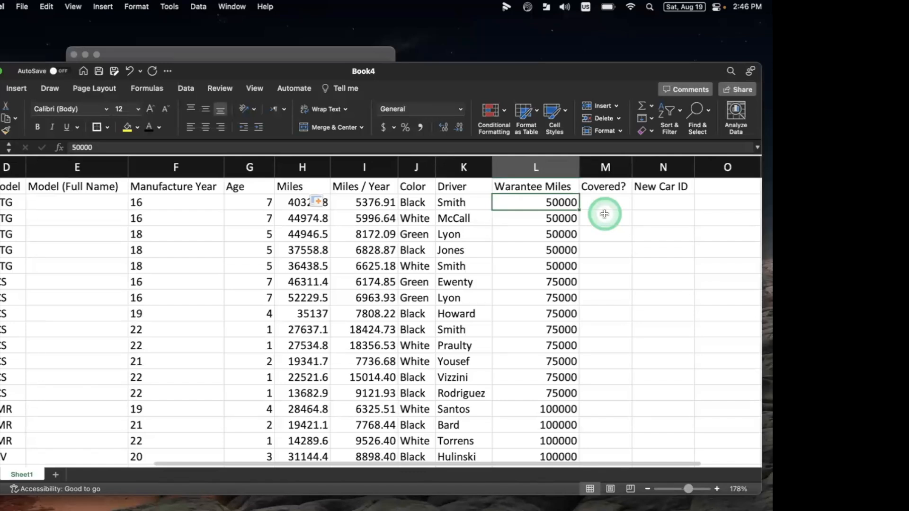
click(604, 205)
text(=if))
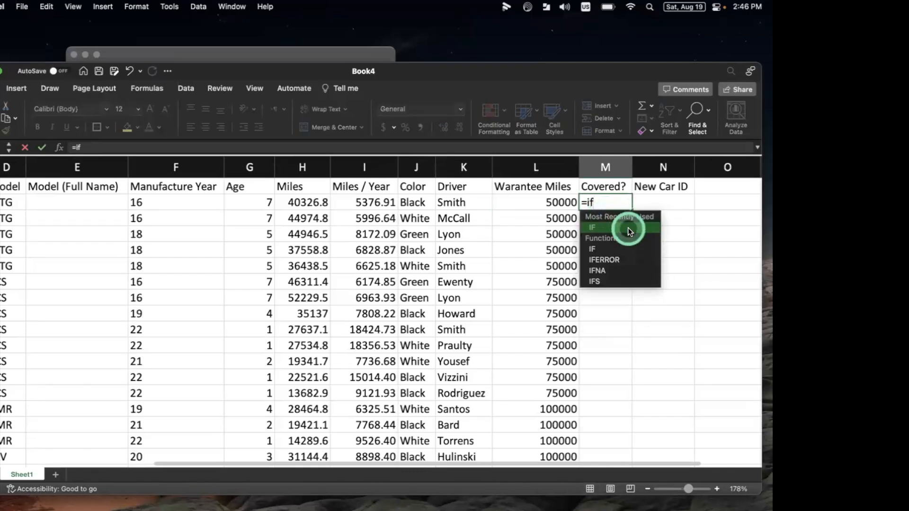
key(BackSpace)
text(()
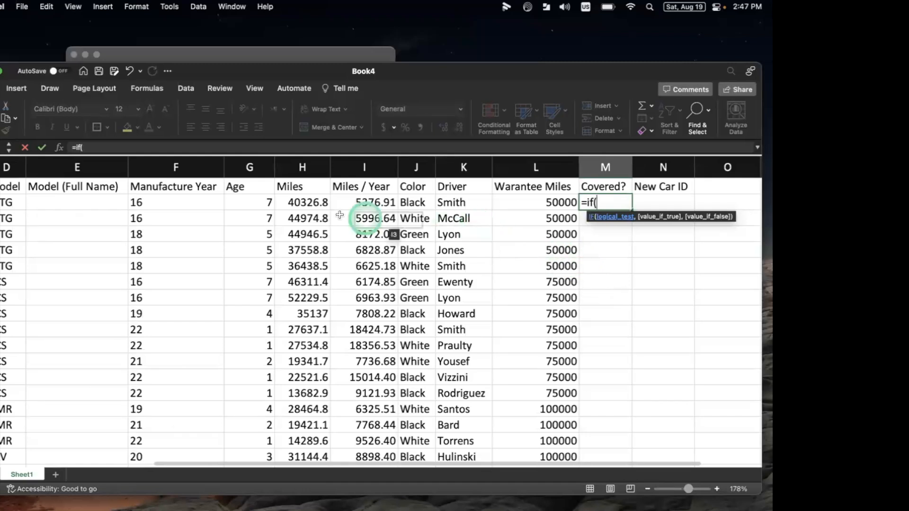
- Set the logical test of the IF formula in M2 to H2<L2, comparing miles with warranty miles
click(317, 205)
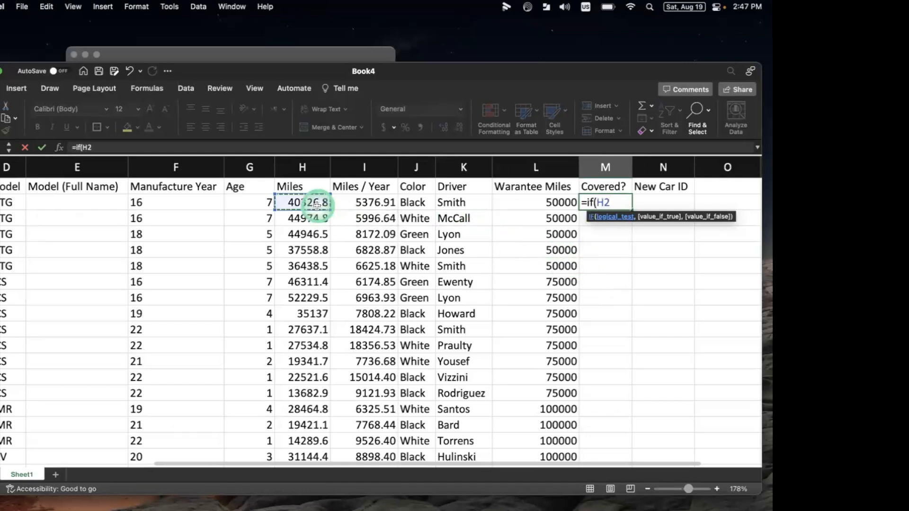
text(>)
key(BackSpace)
text(<5)
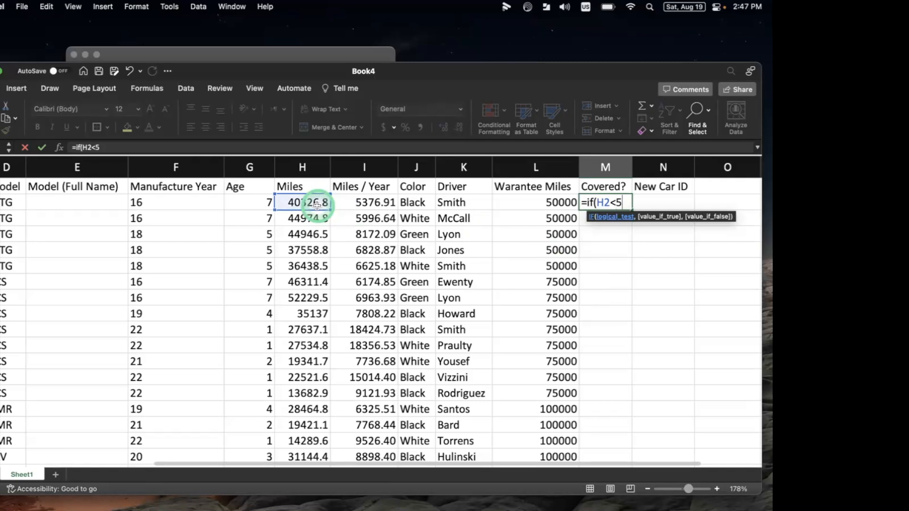
key(BackSpace)
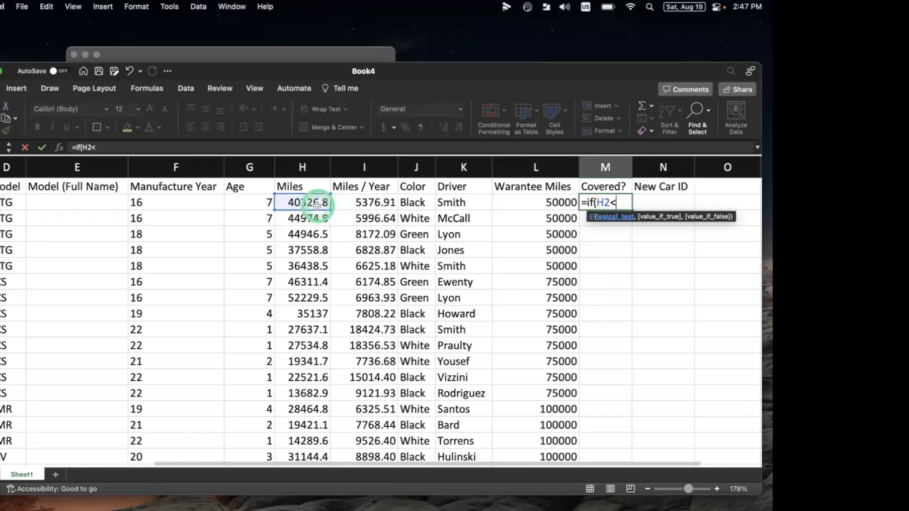
click(551, 203)
text(,)
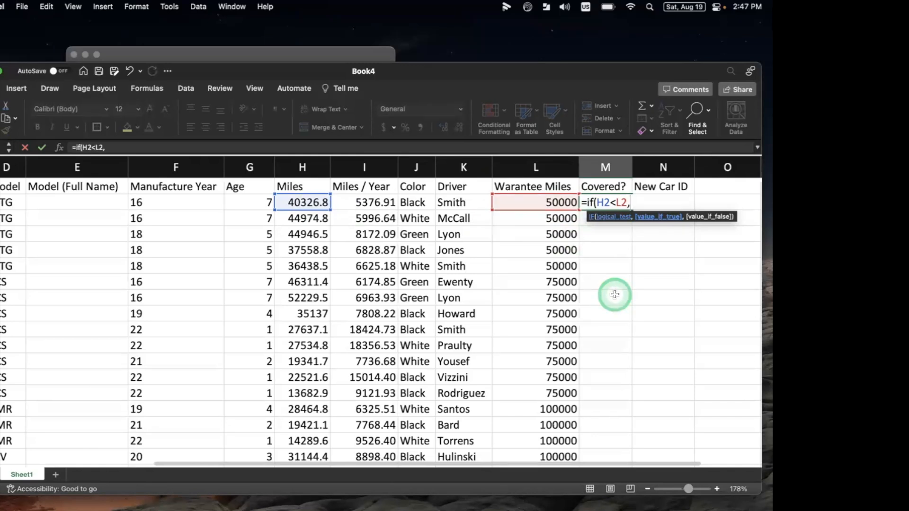
- Complete the M2 formula so it returns "Covered" when true and "Not Covered" when false
text("Covered", )
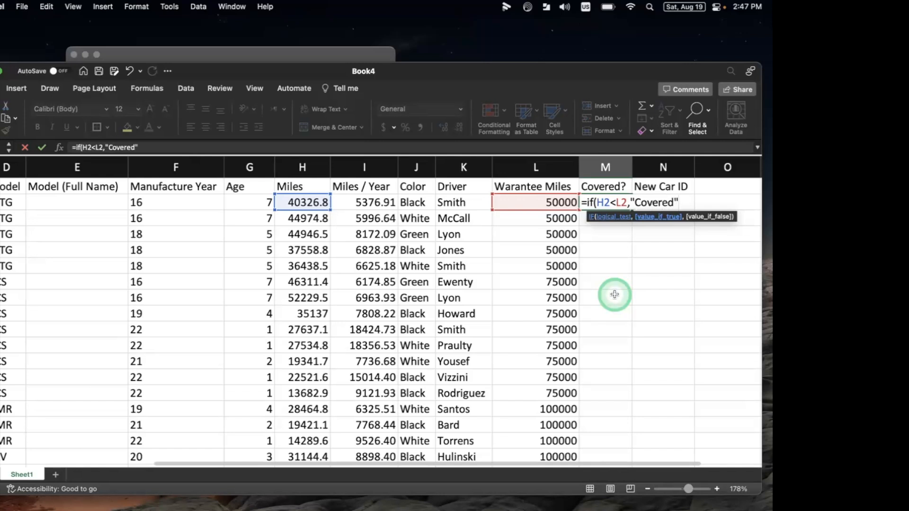
text(")
text(Not )
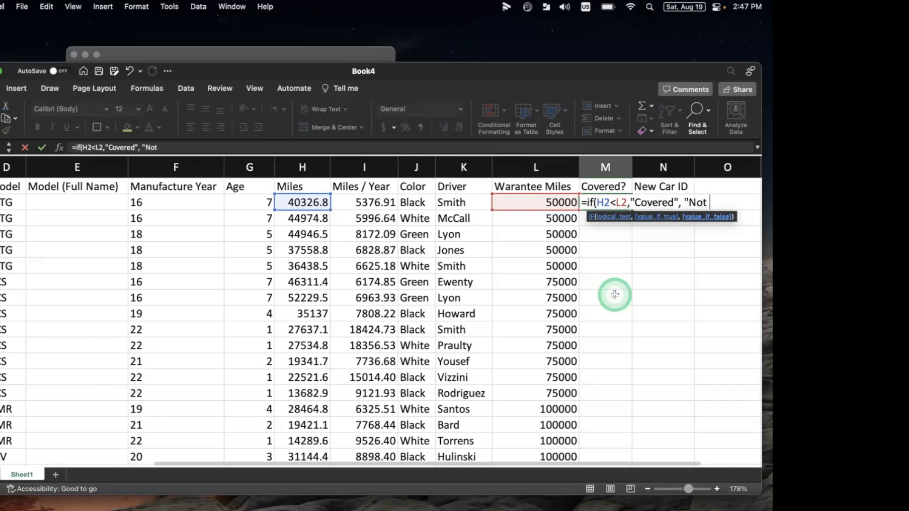
text(Covered)
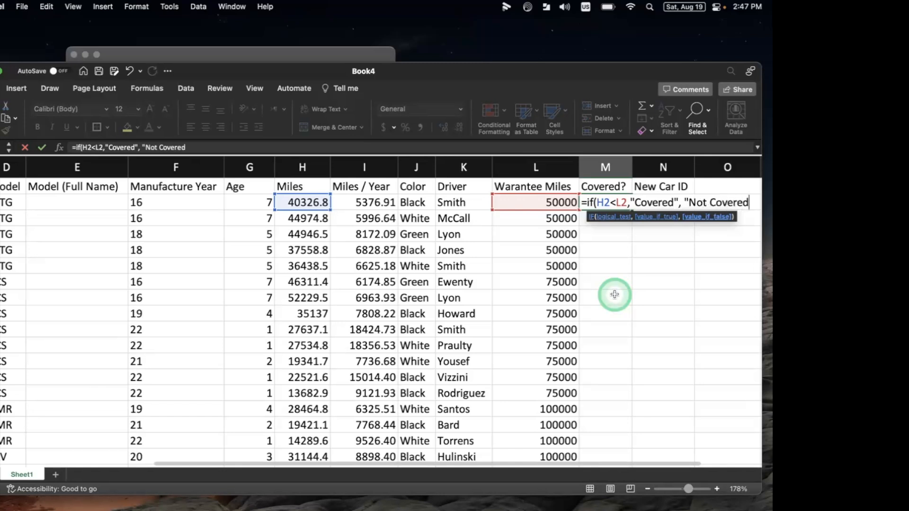
text("))
key(Return)
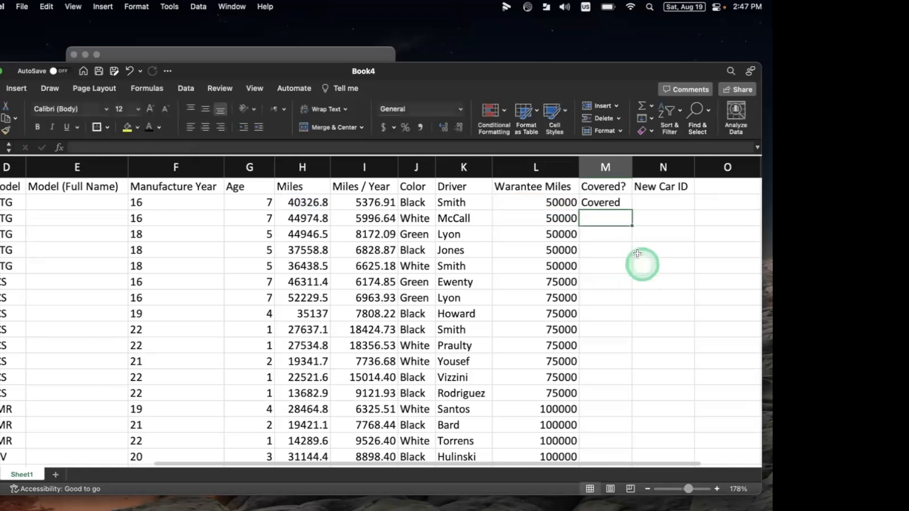
- Fill the IF formula from M2 down the whole Covered? column
click(627, 204)
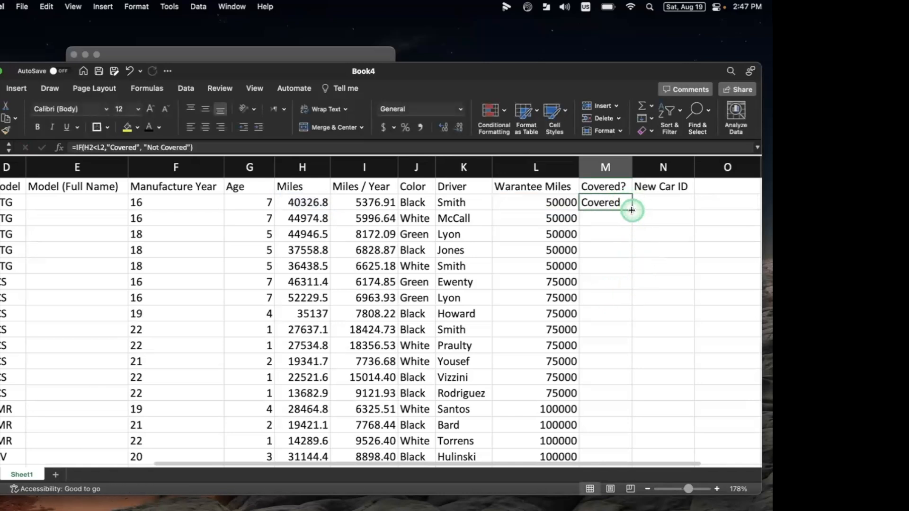
double_click(628, 205)
scroll(616, 256, down, 3)
scroll(615, 264, down, 10)
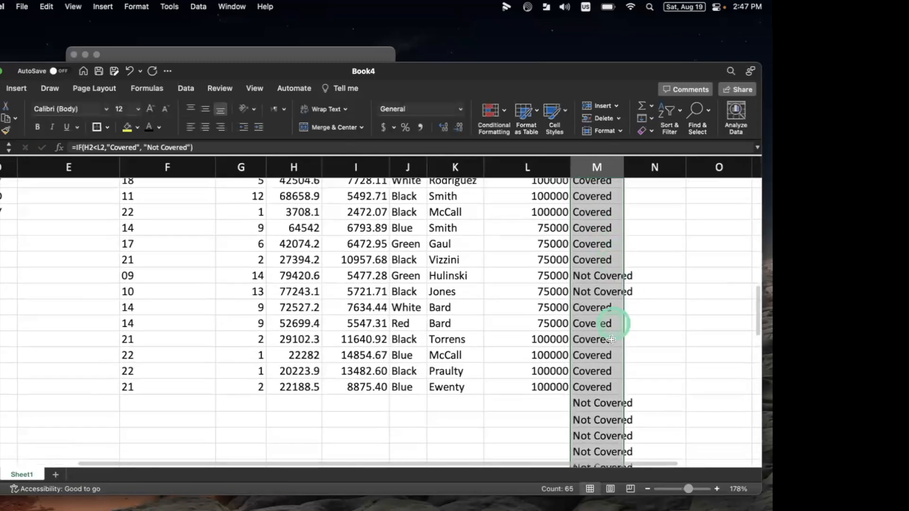
- Clear the surplus Covered? formulas below the last data row, from M54 downward
scroll(606, 415, down, 3)
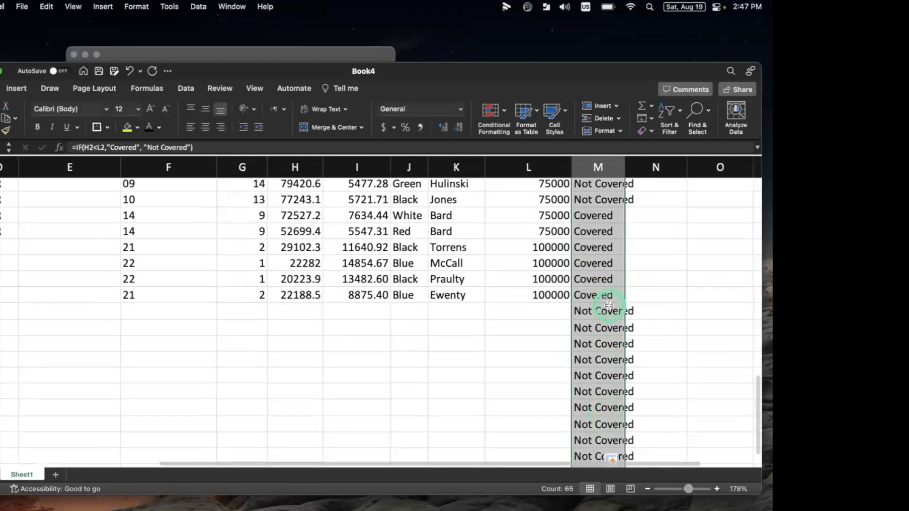
click(608, 308)
key(shift+Down)
key(shift+Down)
key(shift+Down)
key(shift+Down)
key(shift+Down)
key(shift+Down)
key(shift+Down)
key(shift+Down)
key(shift+Down)
key(shift+Down)
key(shift+Down)
key(shift+Down)
key(shift+Down)
key(shift+Down)
key(shift+Down)
key(shift+Down)
key(shift+Down)
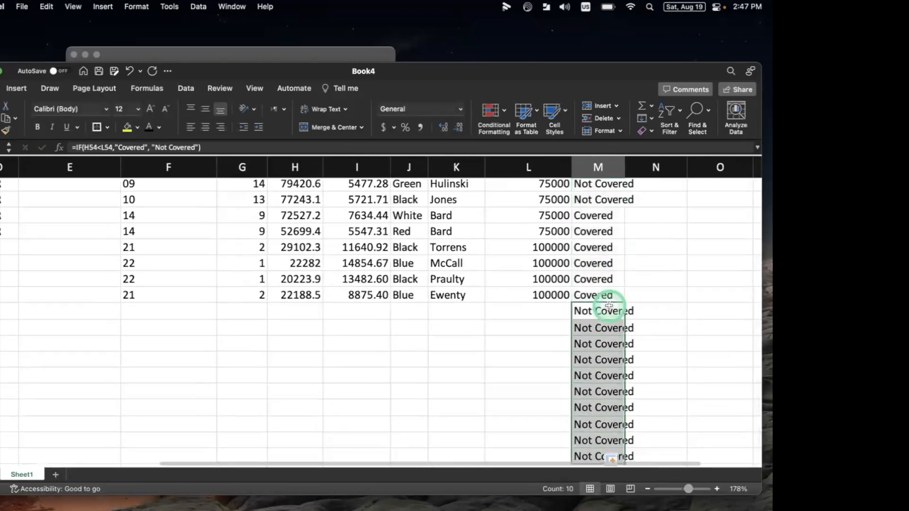
- Widen column M so that the "Not Covered" entries fit
scroll(609, 305, up, 15)
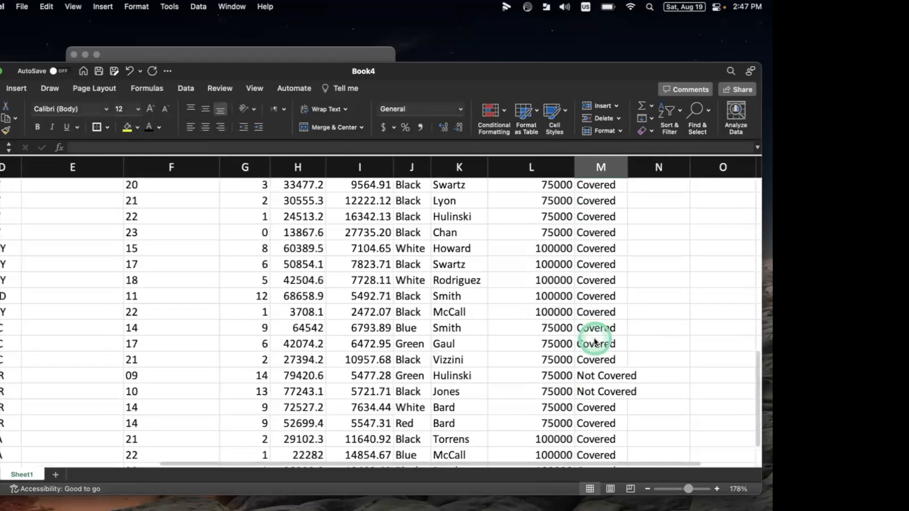
scroll(596, 342, up, 10)
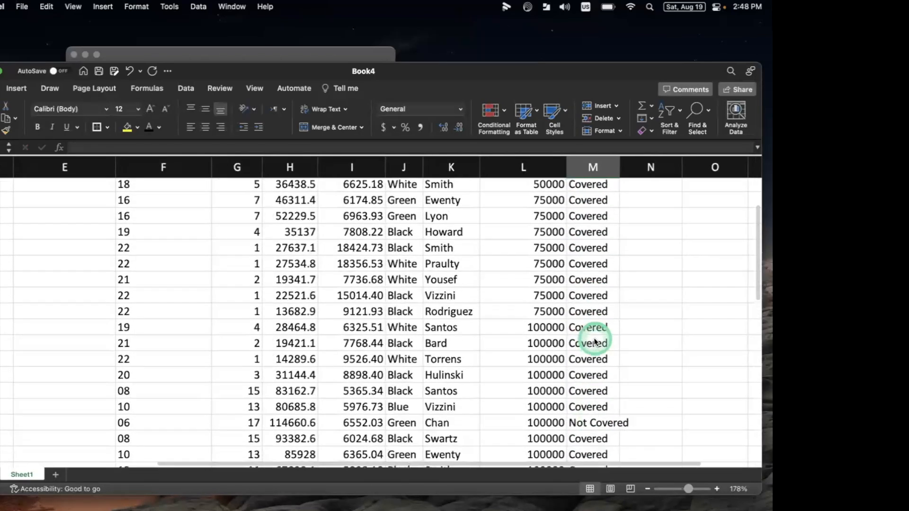
drag(621, 167, 637, 167)
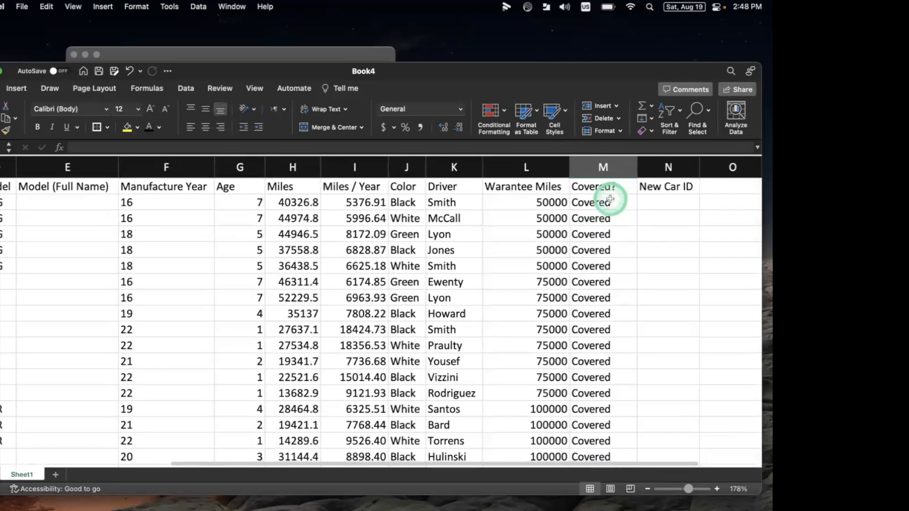
- Review the IF formula in M2 and the existing car data columns from Car ID to Driver
double_click(609, 202)
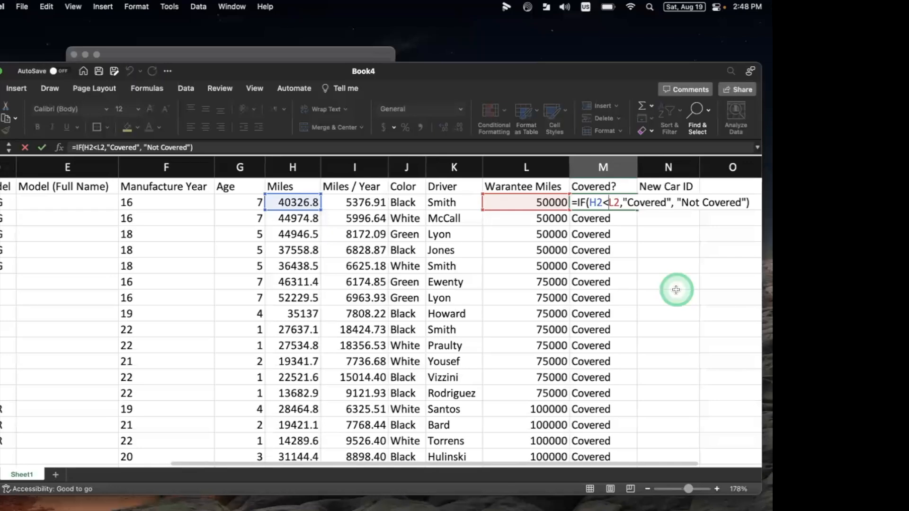
key(Return)
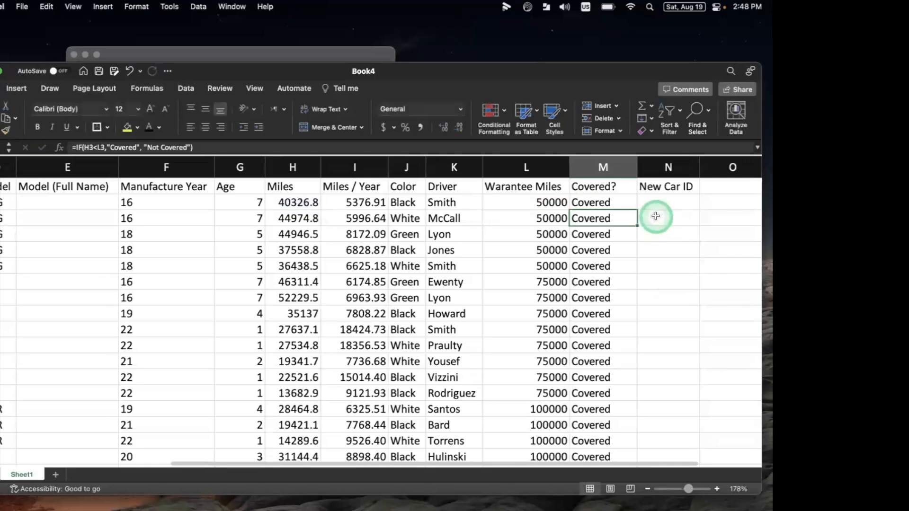
scroll(653, 268, left, 1)
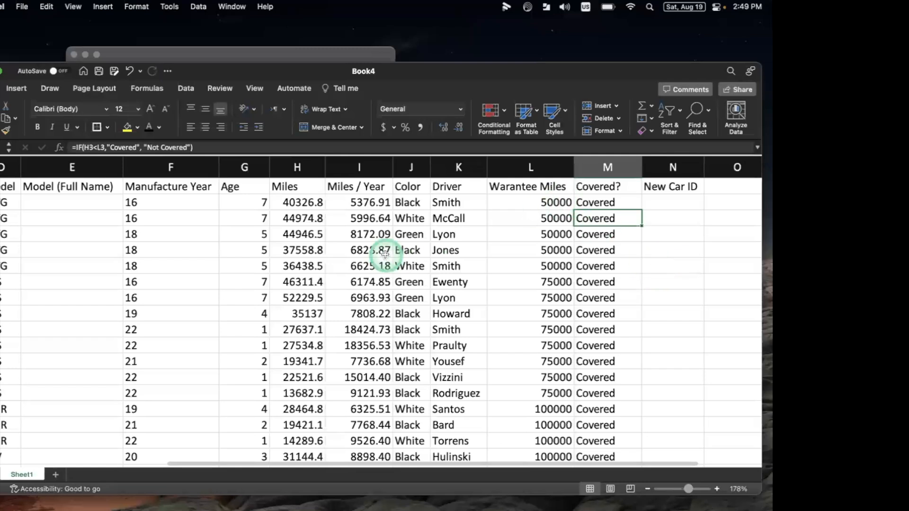
scroll(412, 251, left, 5)
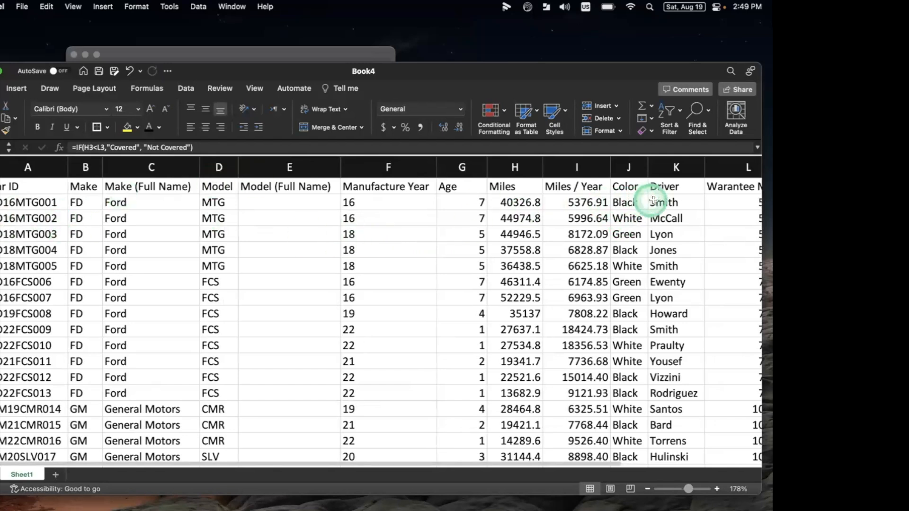
scroll(633, 202, right, 10)
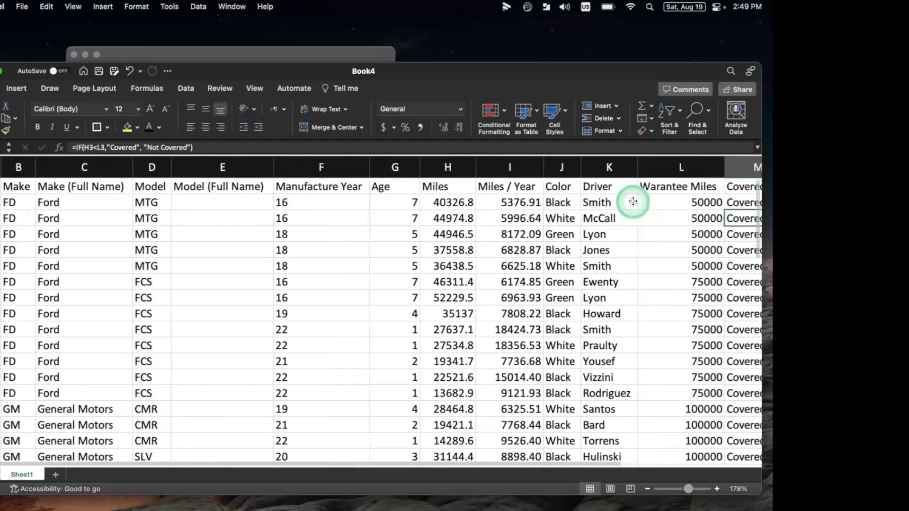
- Start a CONCAT formula in N2 under New Car ID with the make code B2 as its first argument
click(480, 201)
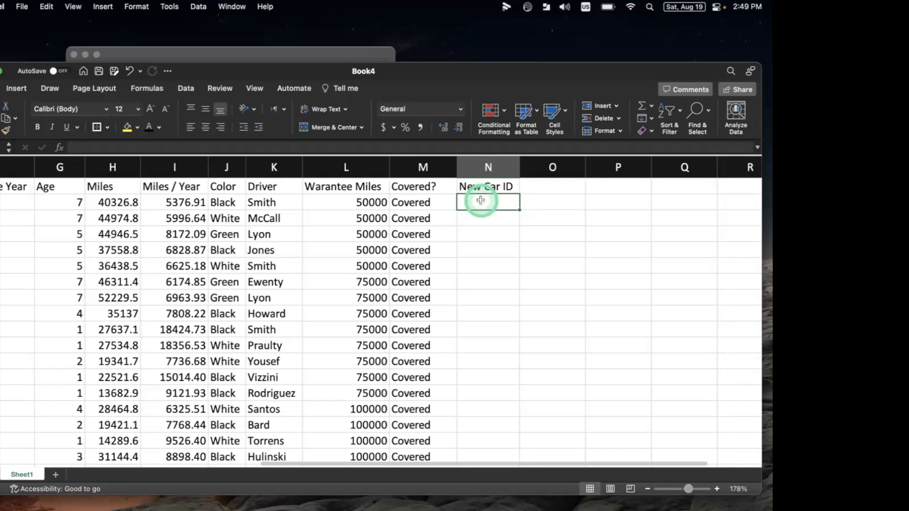
text(=con)
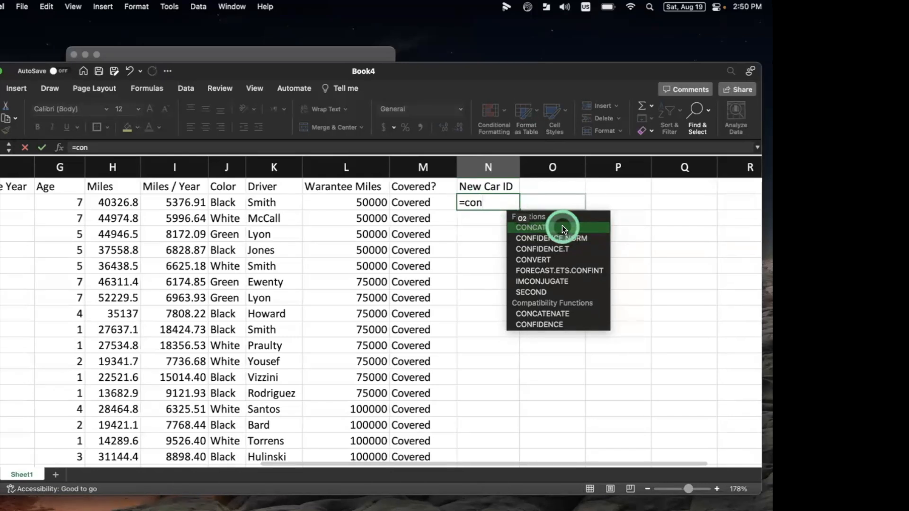
double_click(561, 226)
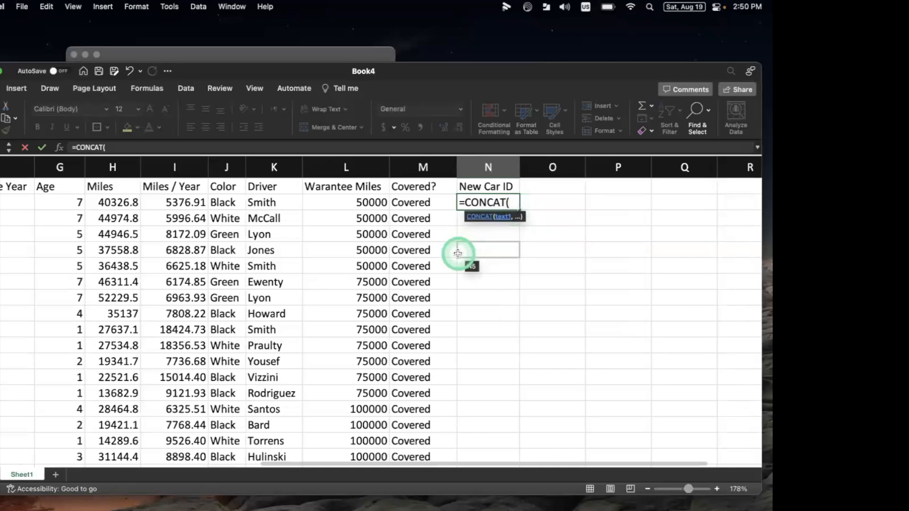
scroll(364, 241, left, 10)
scroll(90, 199, right, 1)
click(40, 204)
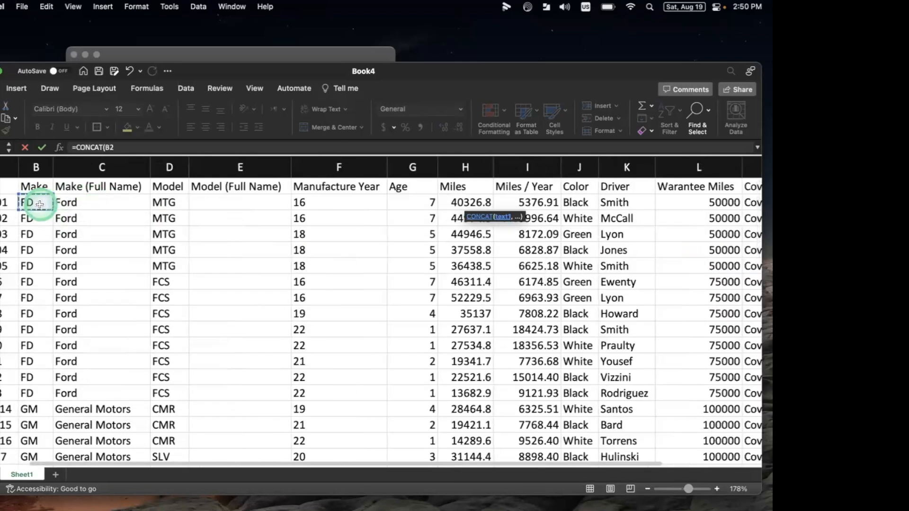
text(,)
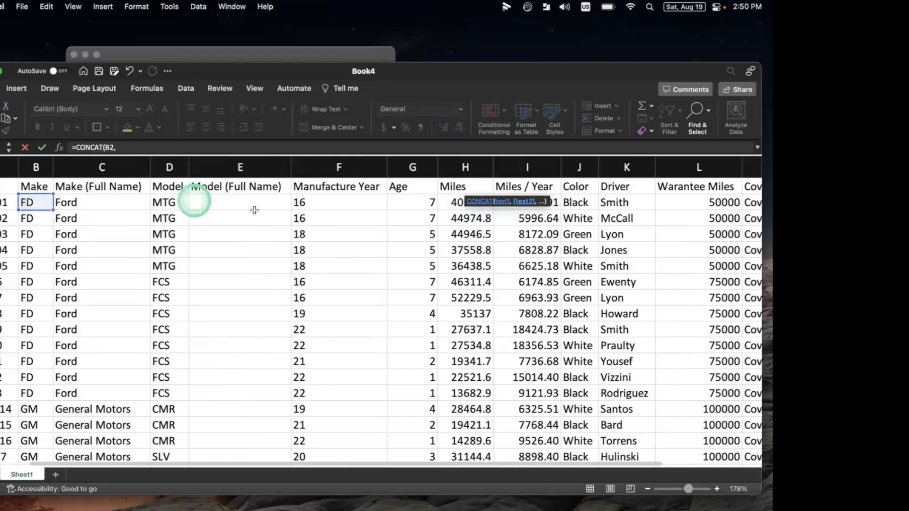
- Add the manufacture year F2 and the model code D2 as the second and third CONCAT arguments
scroll(346, 219, right, 1)
scroll(345, 219, right, 4)
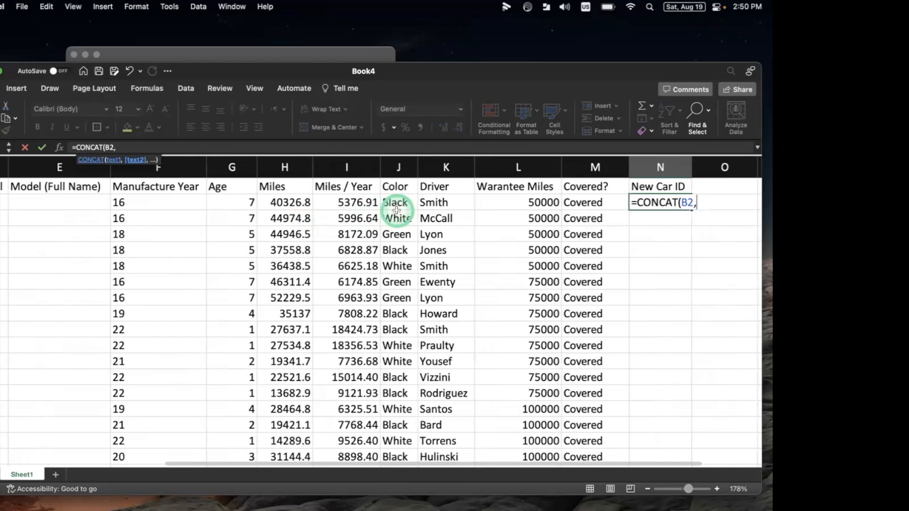
click(155, 203)
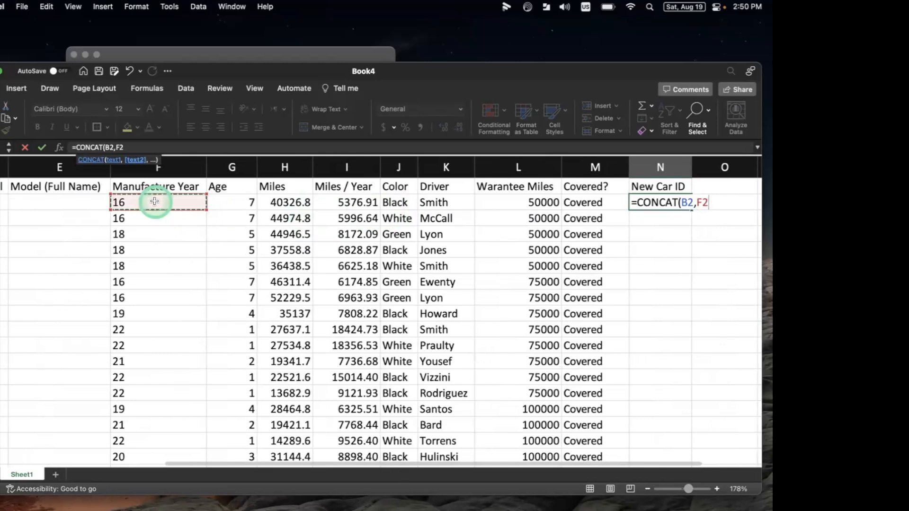
text(,)
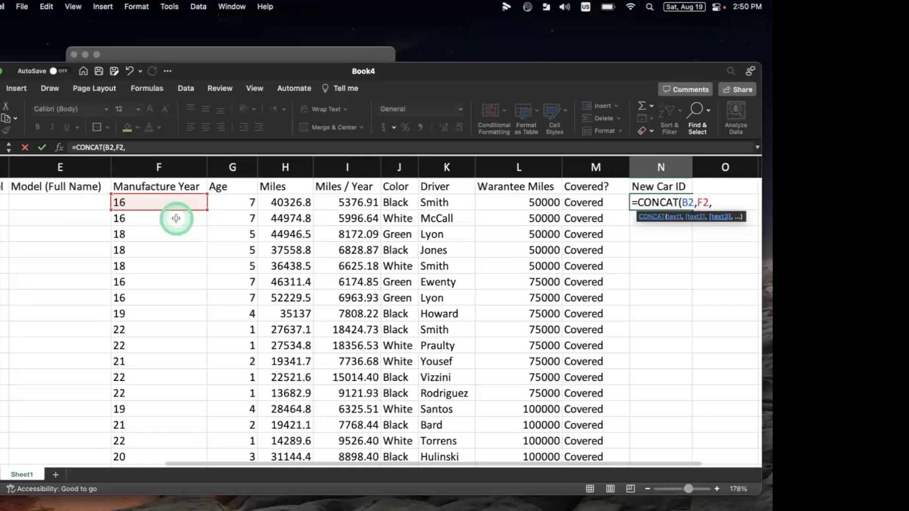
scroll(175, 218, left, 5)
click(216, 203)
scroll(369, 217, right, 10)
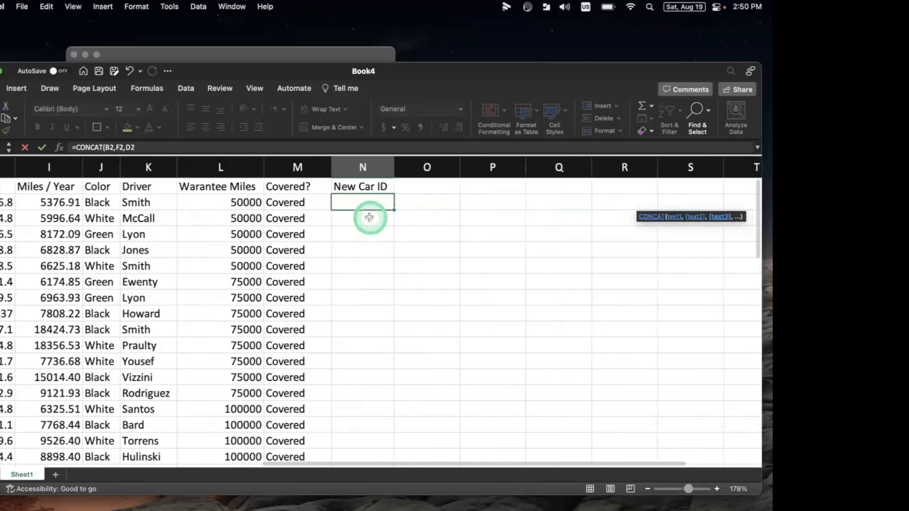
text(,)
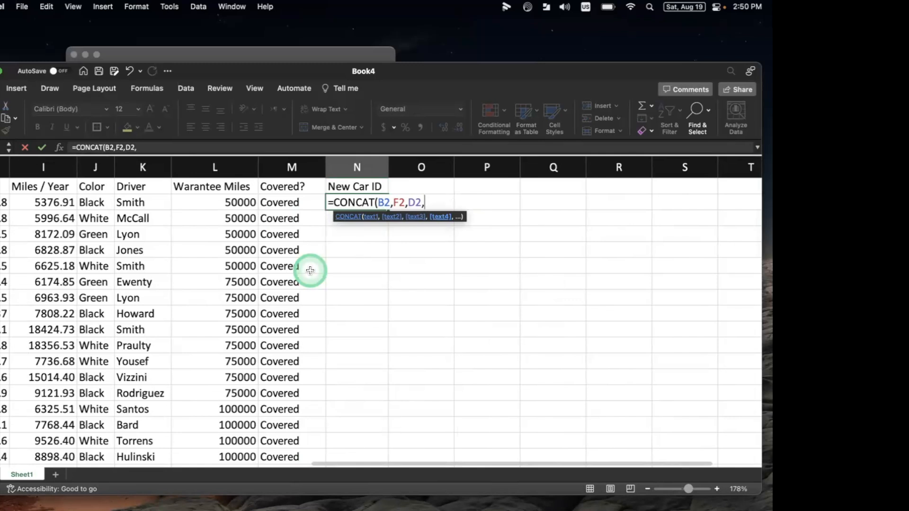
- Add LEFT(J2,3) as the fourth CONCAT argument to take the color's first three letters, followed by a comma
scroll(246, 256, left, 2)
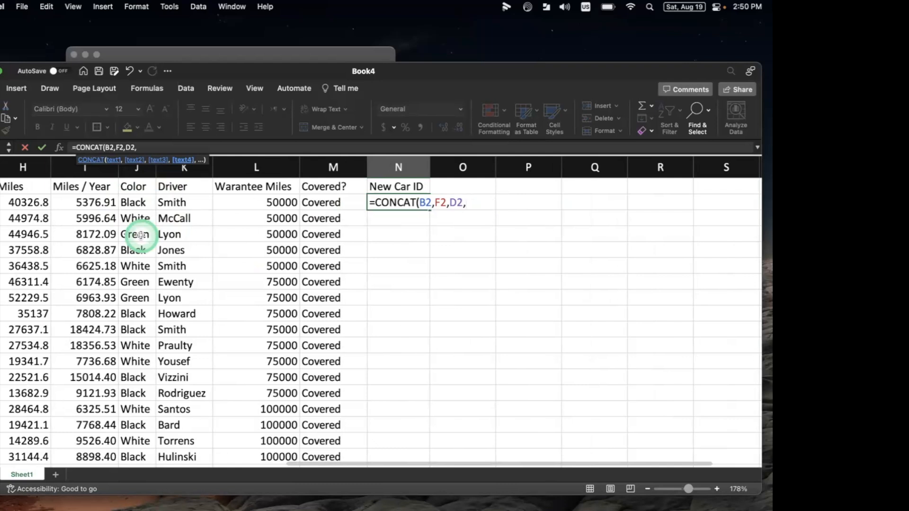
text(l)
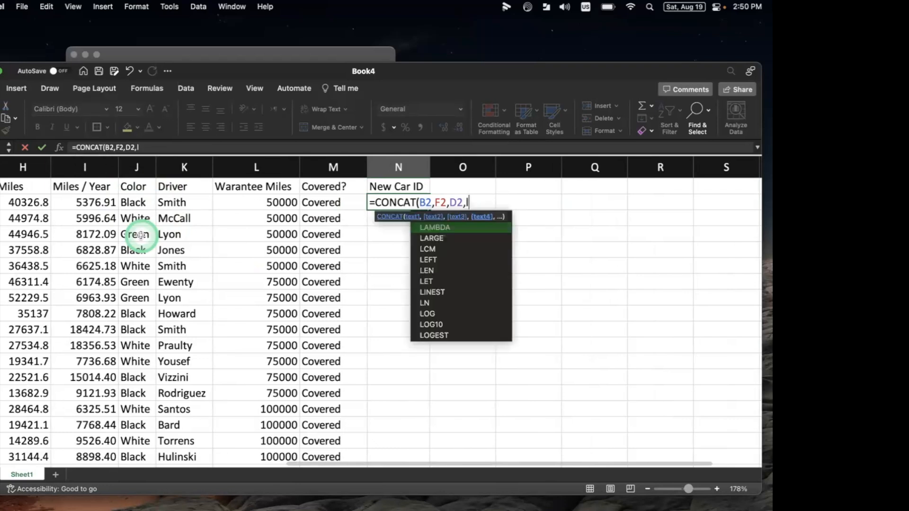
text(eft)
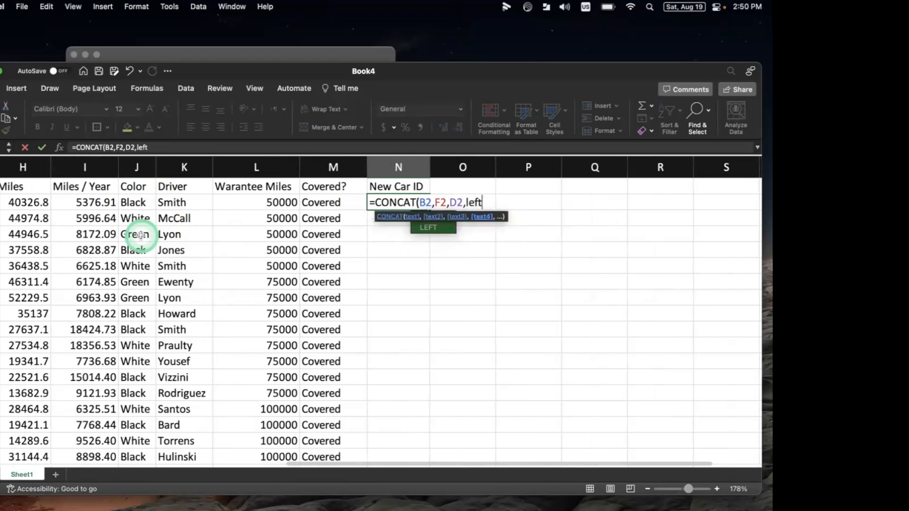
text(()
click(136, 198)
text(,3))
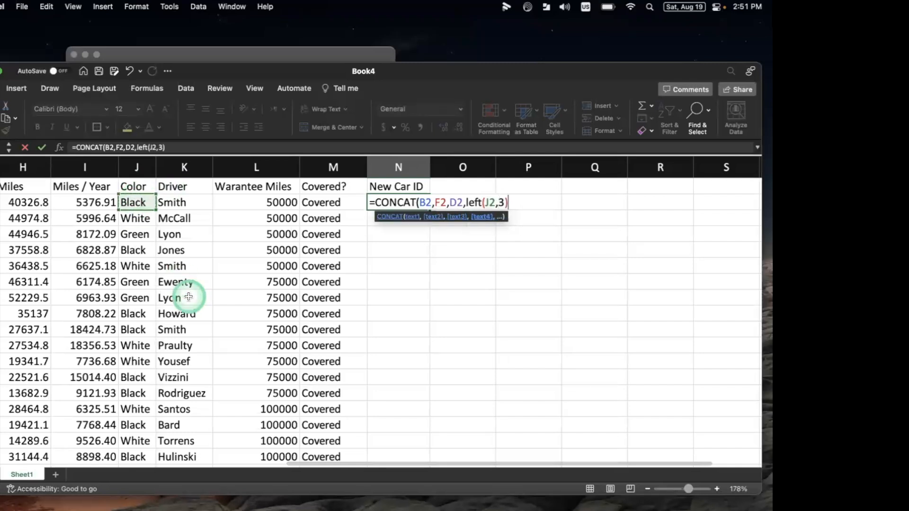
text(,)
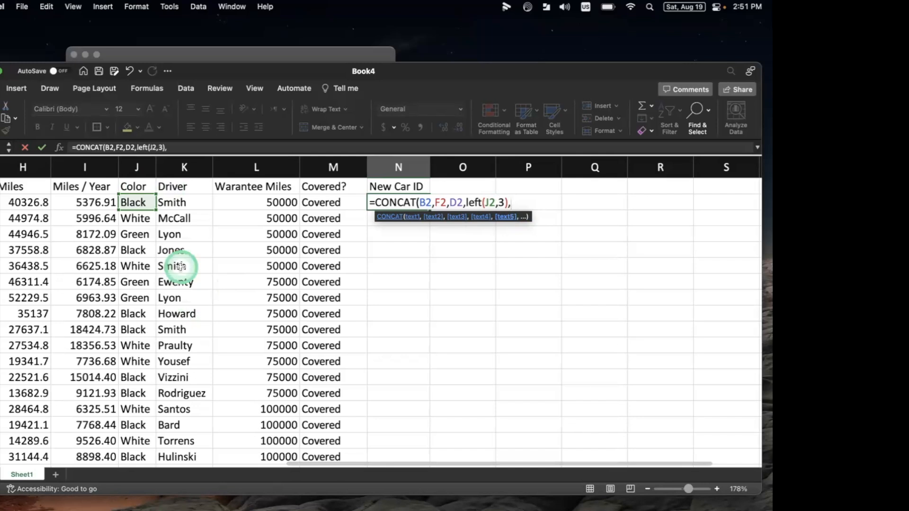
- Add RIGHT(A2,3) as the fifth CONCAT argument to take the last three characters of the old Car ID
text(right)
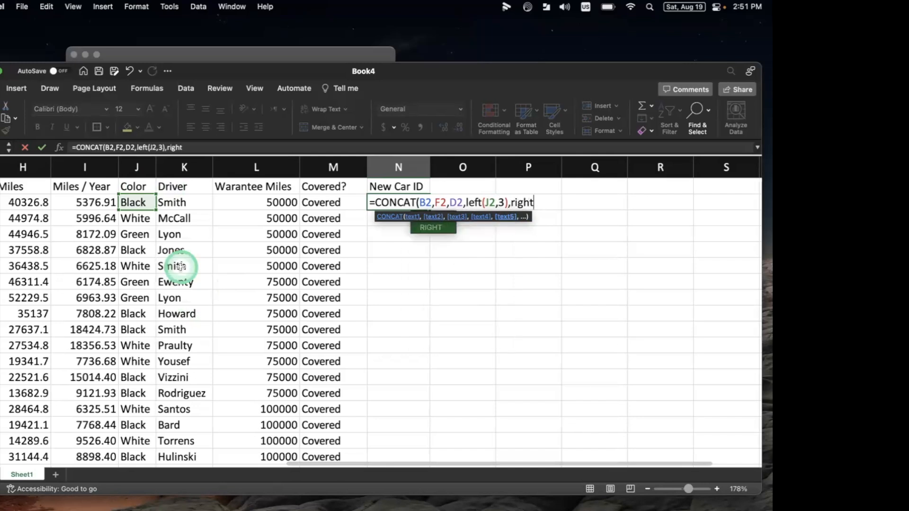
text(()
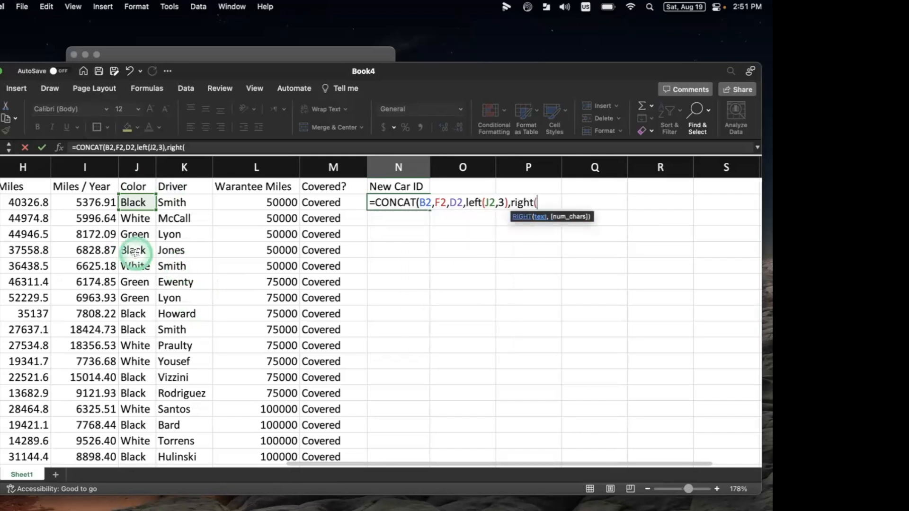
scroll(192, 260, left, 10)
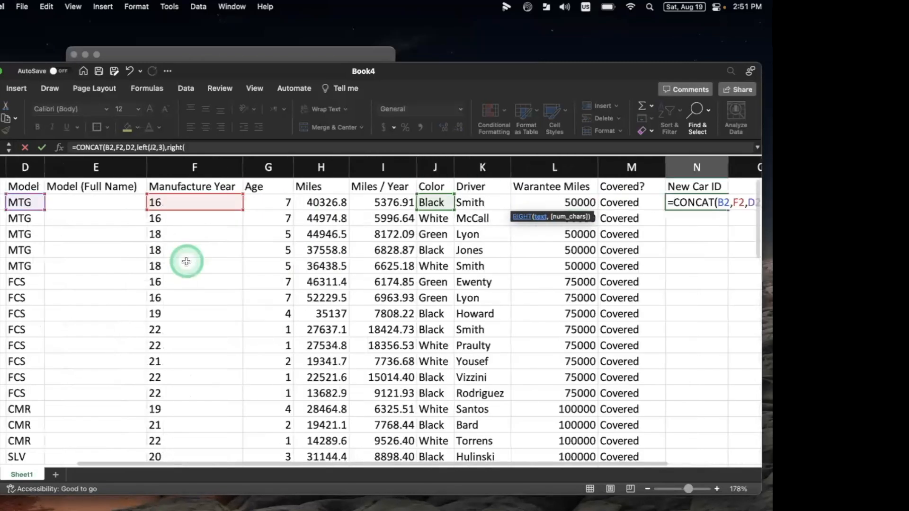
scroll(29, 204, right, 2)
click(30, 204)
scroll(29, 204, left, 3)
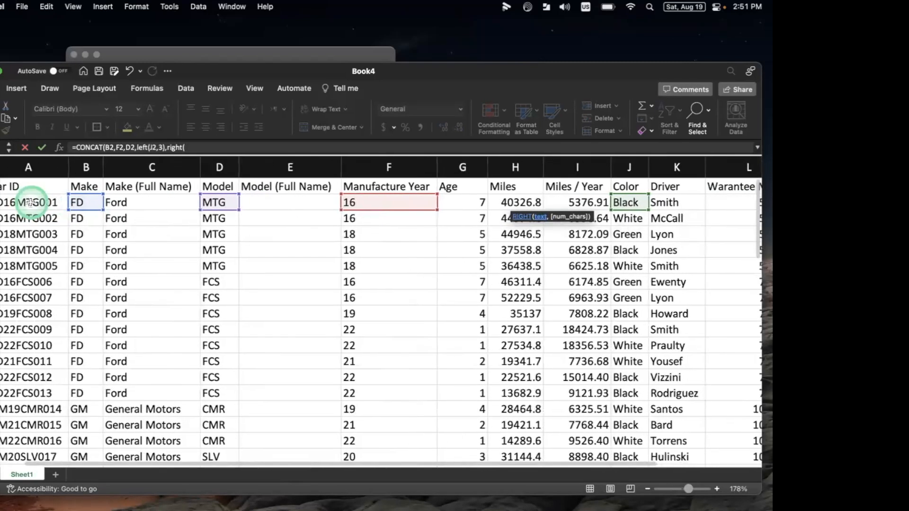
click(29, 203)
scroll(393, 237, right, 15)
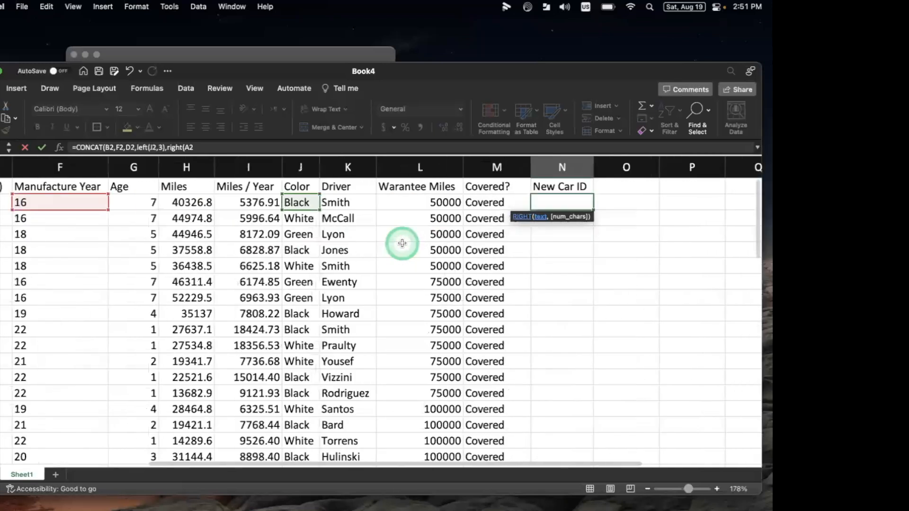
scroll(591, 256, left, 10)
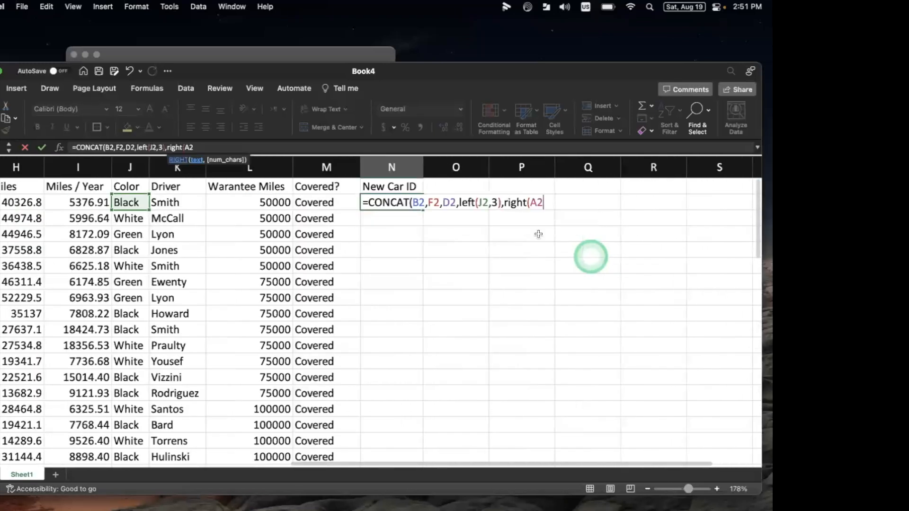
text(,3)
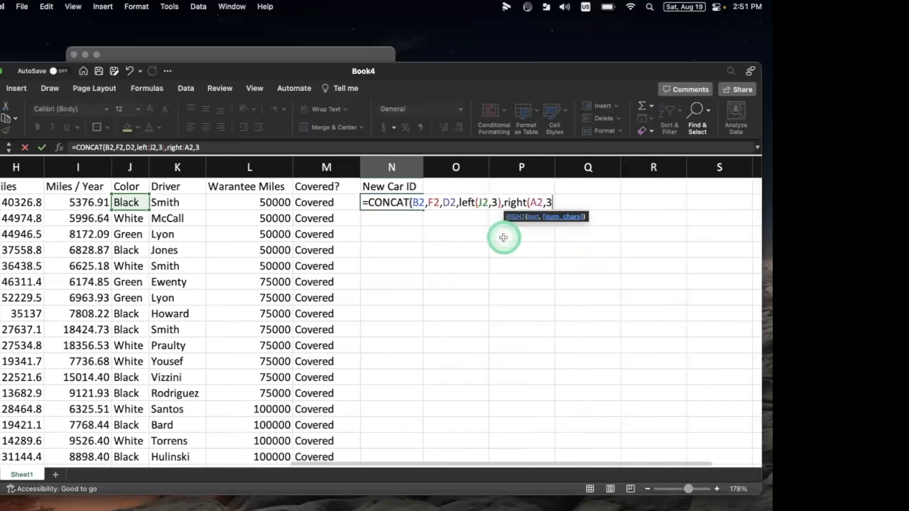
text())
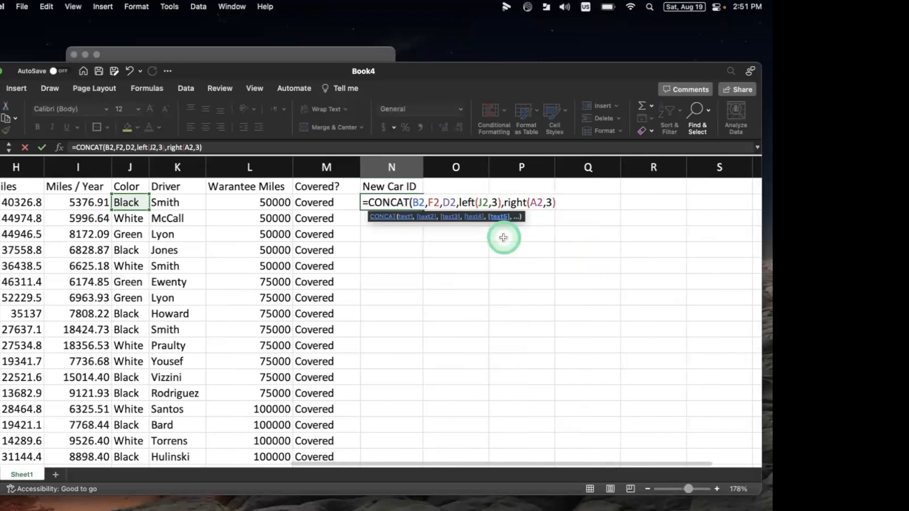
- Close and enter the CONCAT formula in N2, and widen column N to fit the full ID
text())
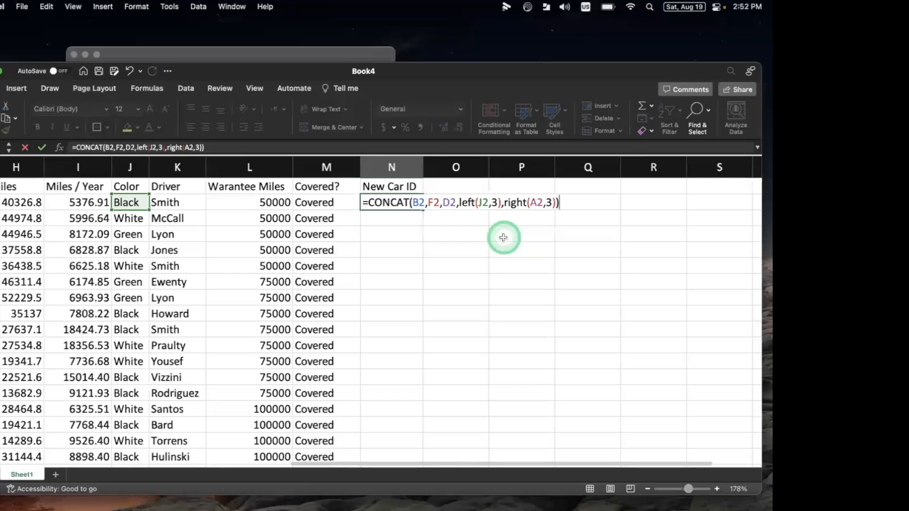
key(Return)
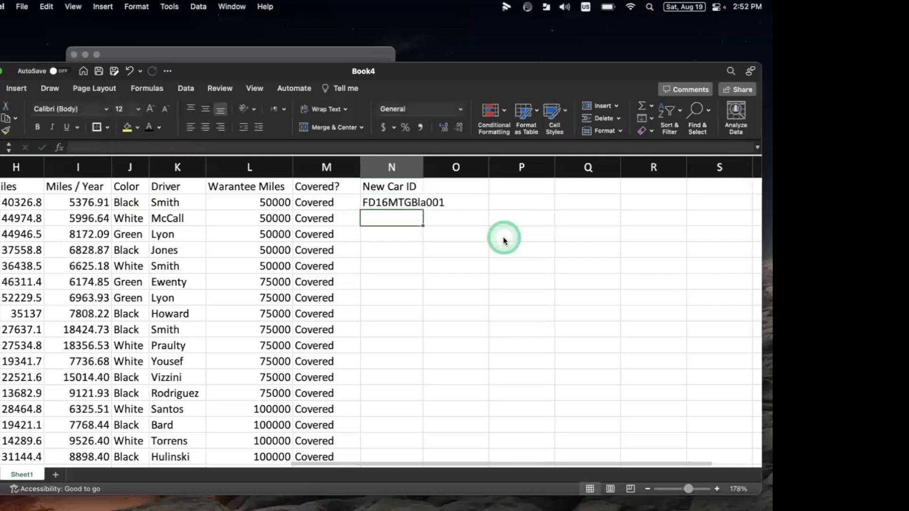
drag(422, 163, 451, 163)
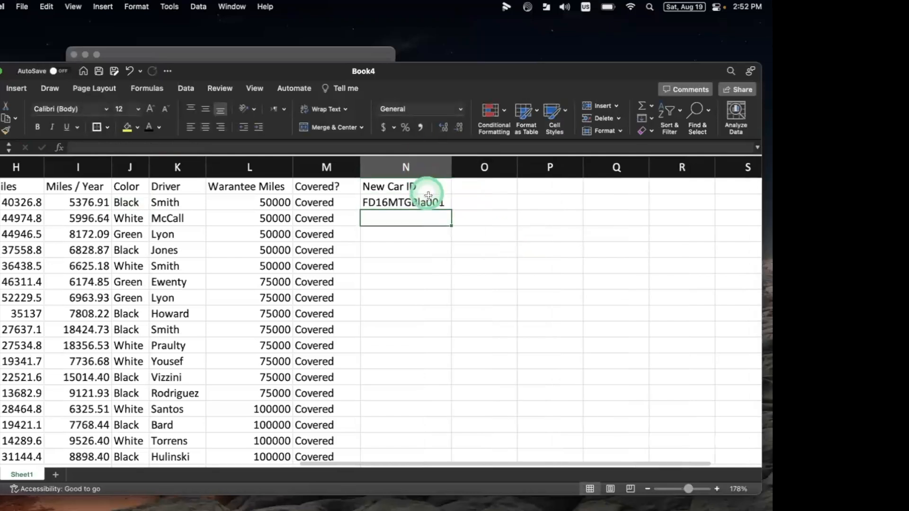
- Review the CONCAT formula in N2 without changing it
double_click(428, 198)
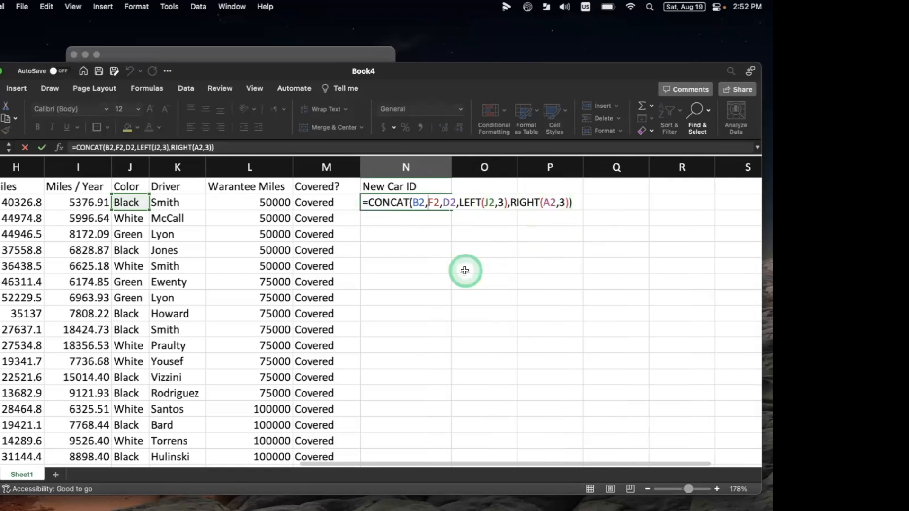
key(Return)
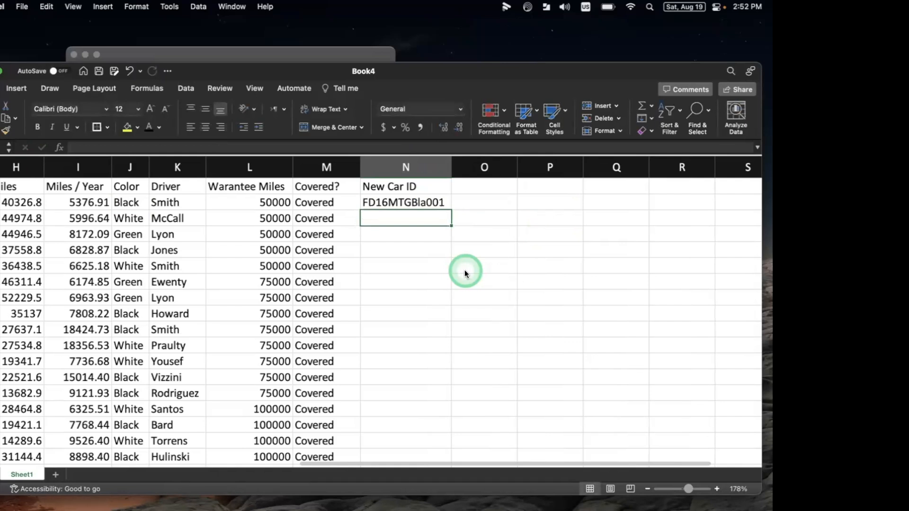
scroll(464, 271, up, 3)
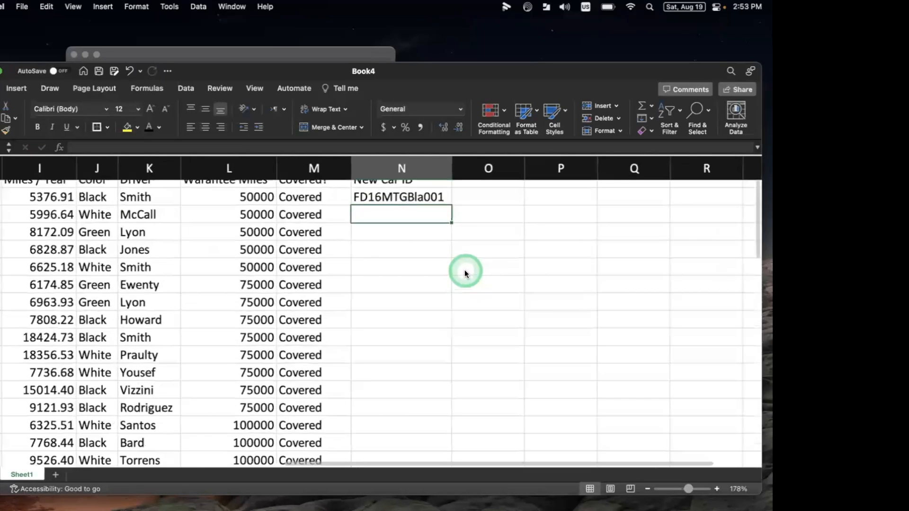
scroll(508, 266, up, 2)
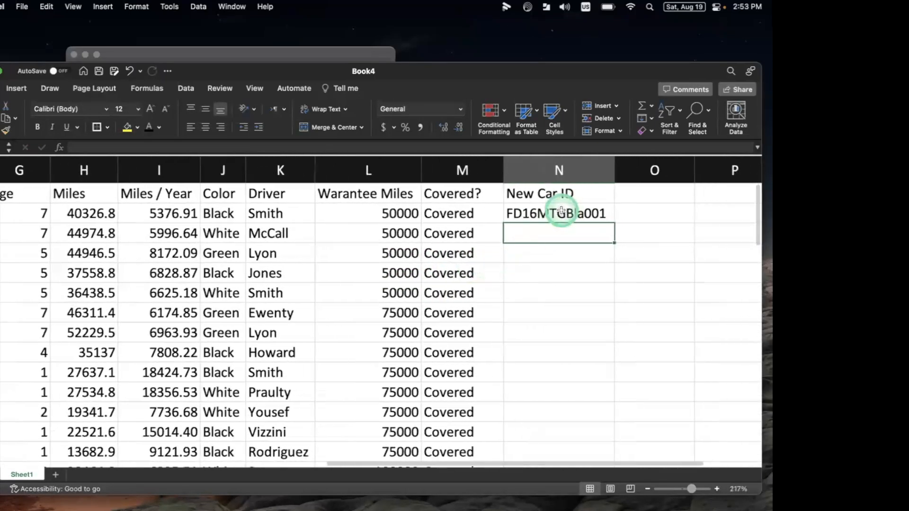
- Wrap LEFT(J2,3) in UPPER inside the N2 formula so the color code is in capital letters
double_click(565, 214)
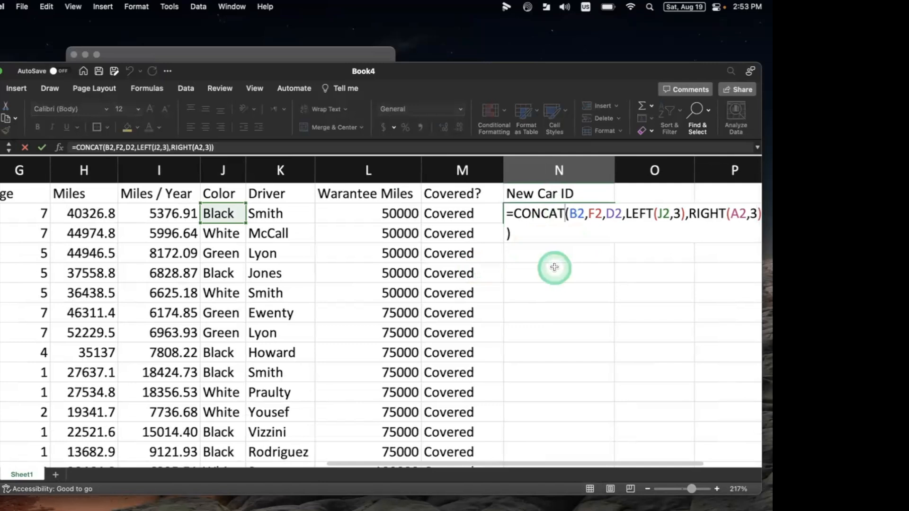
scroll(551, 266, right, 3)
drag(483, 214, 544, 214)
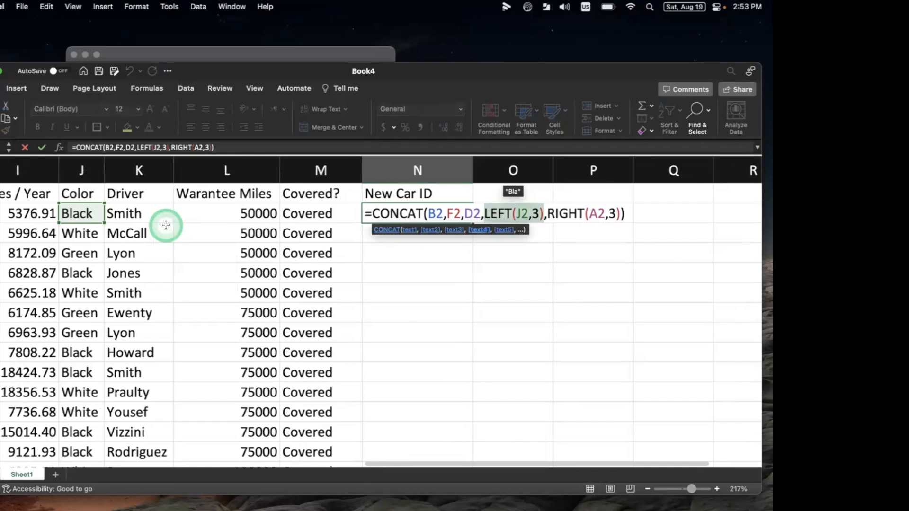
click(482, 213)
key(Right)
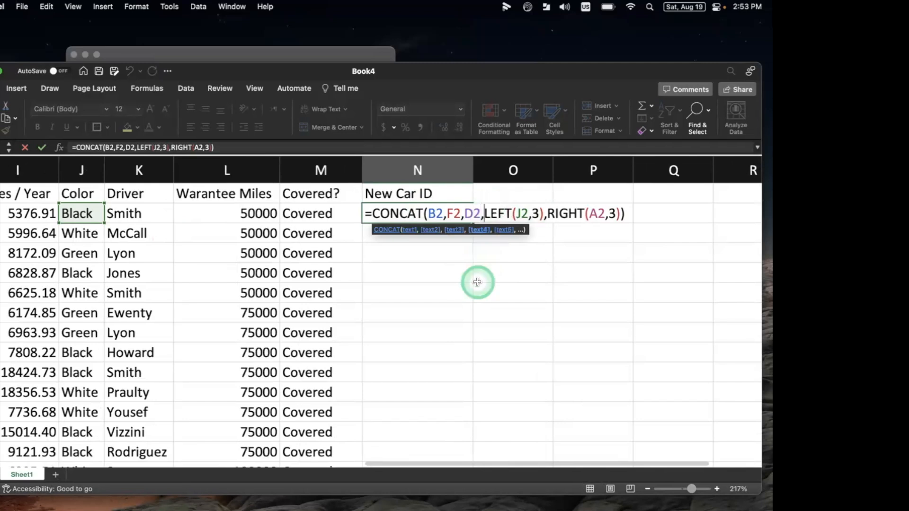
text(U)
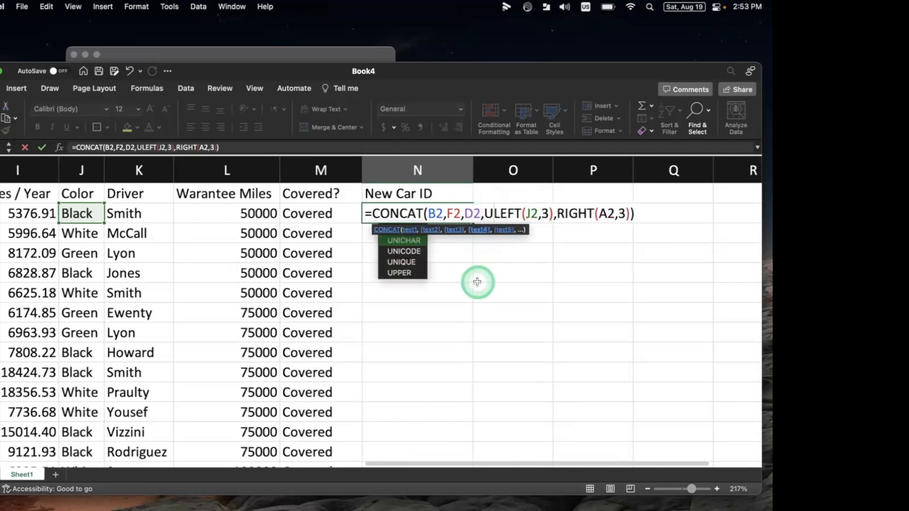
text(pper)
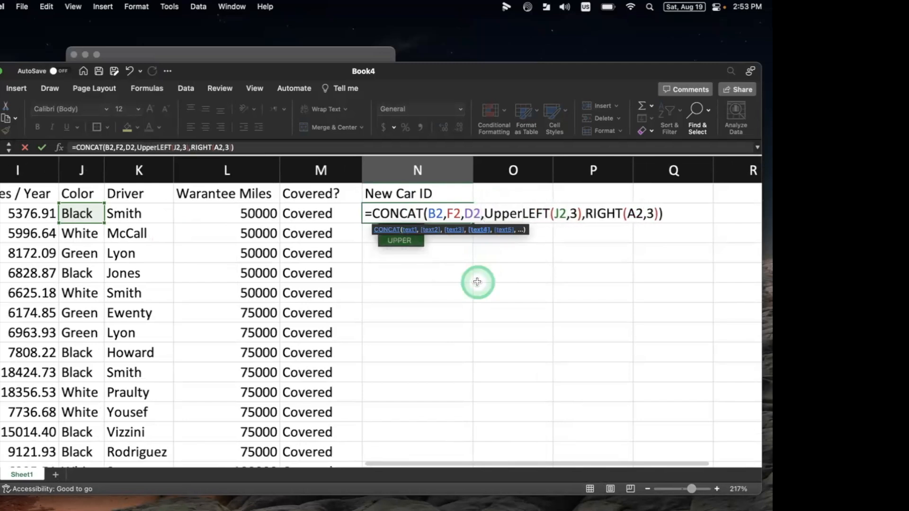
text(()
click(587, 216)
text())
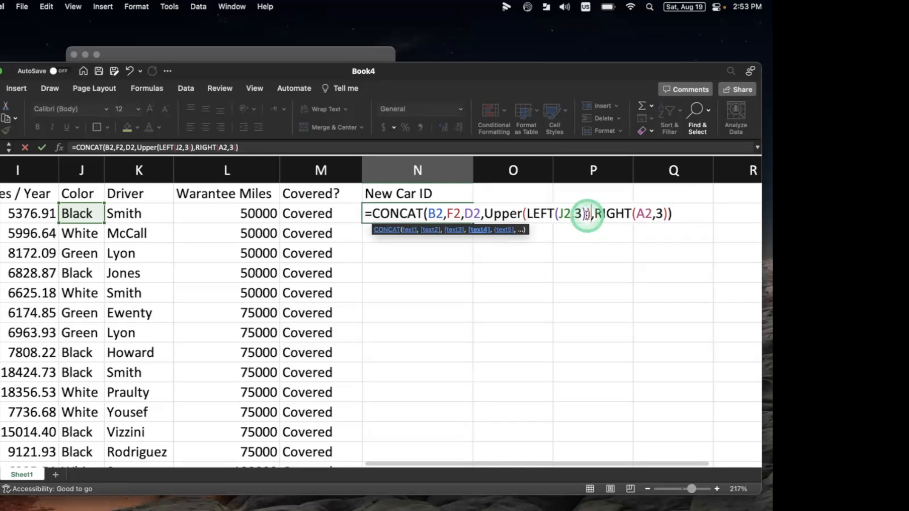
key(Return)
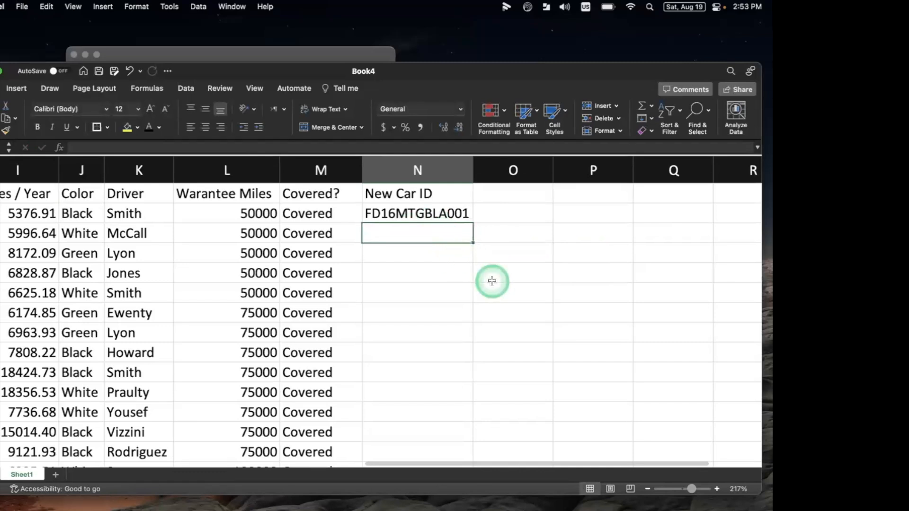
- Try the N2 formula without UPPER around LEFT(J2,3), and undo that change
double_click(445, 213)
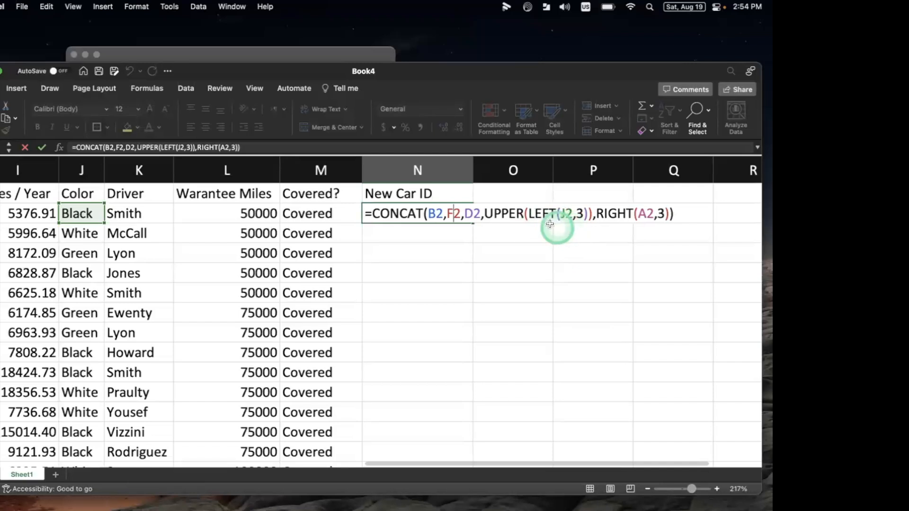
double_click(498, 208)
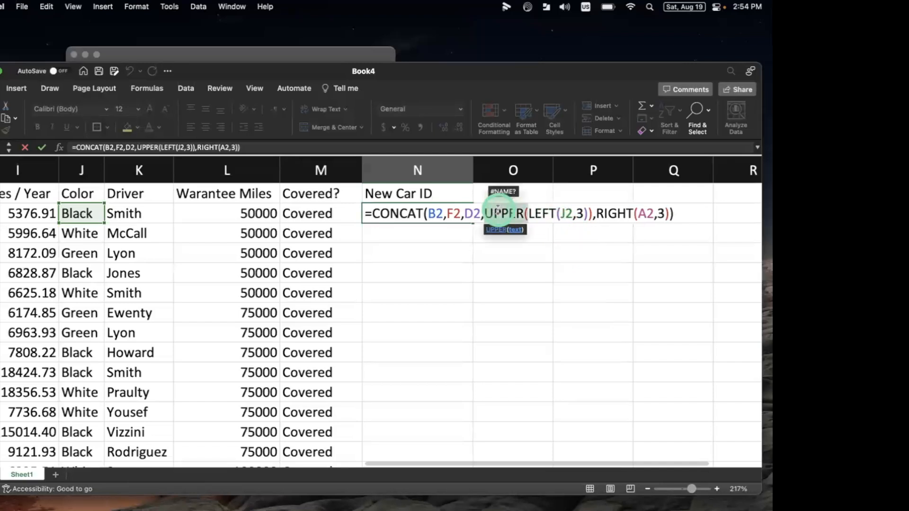
key(BackSpace)
key(Right)
key(Right)
key(Right)
key(Right)
key(Right)
key(Right)
key(Right)
key(Right)
key(Right)
key(Right)
key(Right)
key(Right)
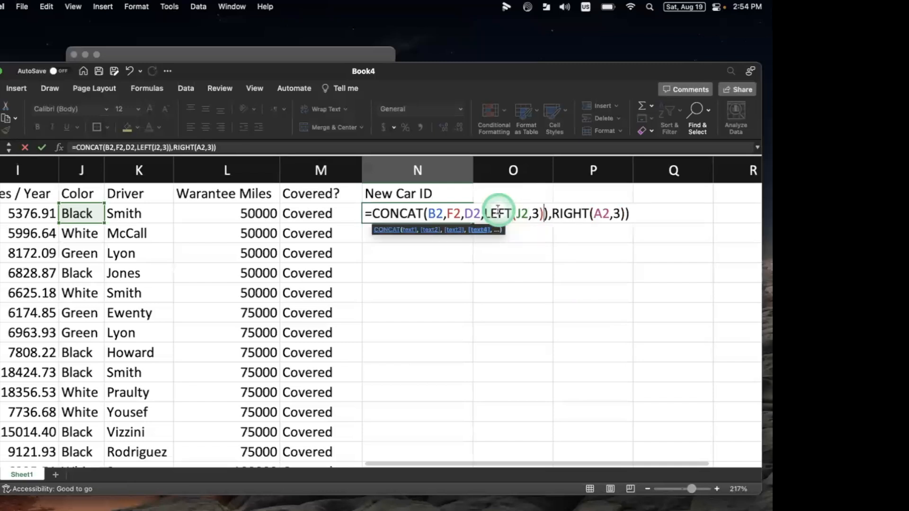
key(BackSpace)
key(Return)
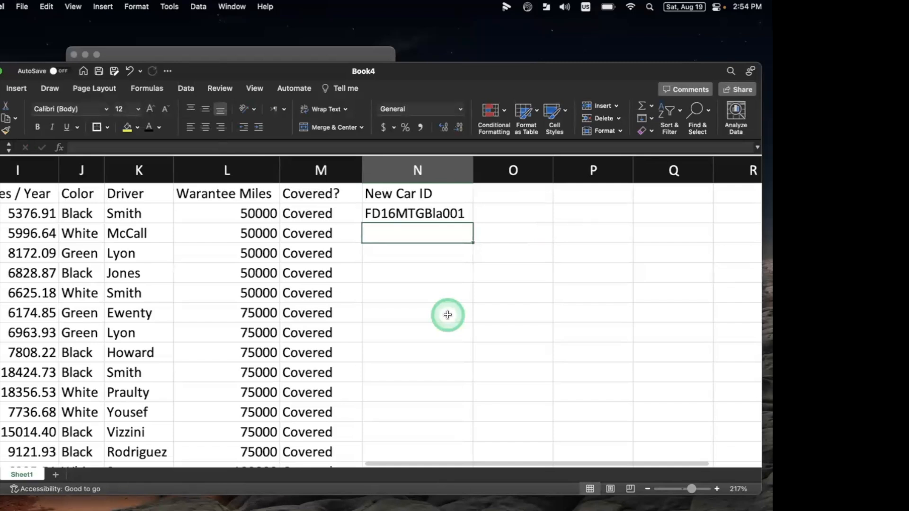
key(super+z)
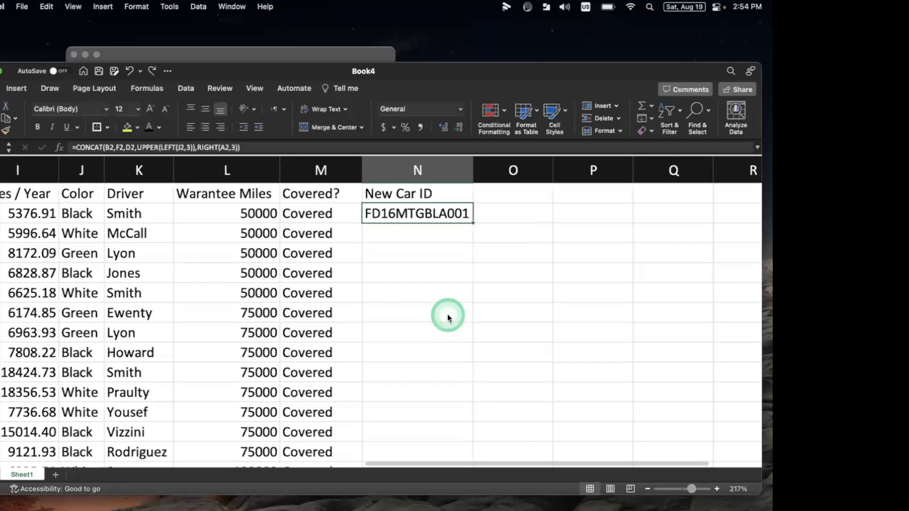
- Check the UPPER version of the formula in N2 and fill it down the New Car ID column
double_click(457, 214)
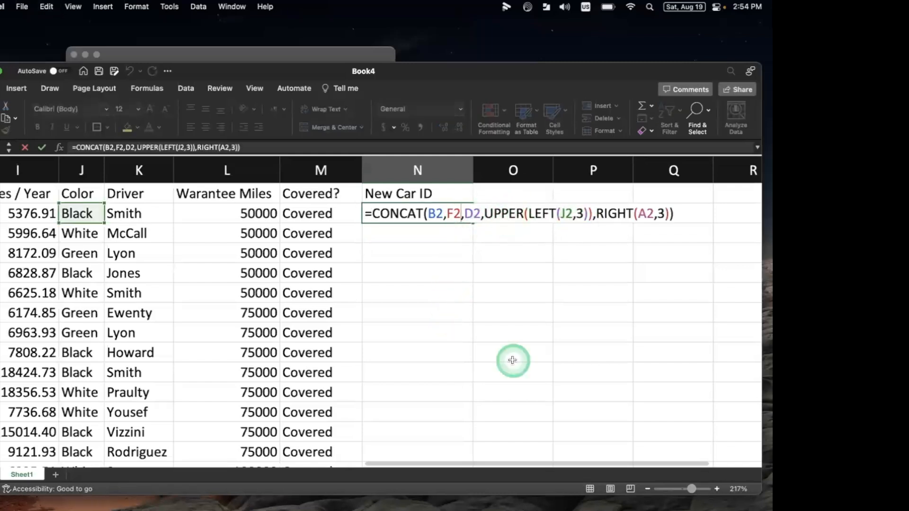
key(Return)
click(466, 211)
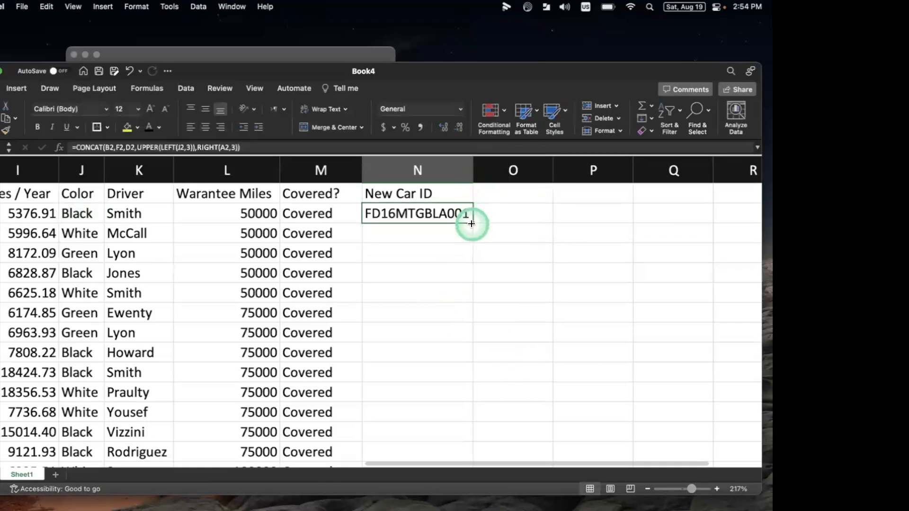
double_click(472, 223)
- Clear the surplus filled formulas in N54:N61 below the last car row
scroll(484, 287, down, 20)
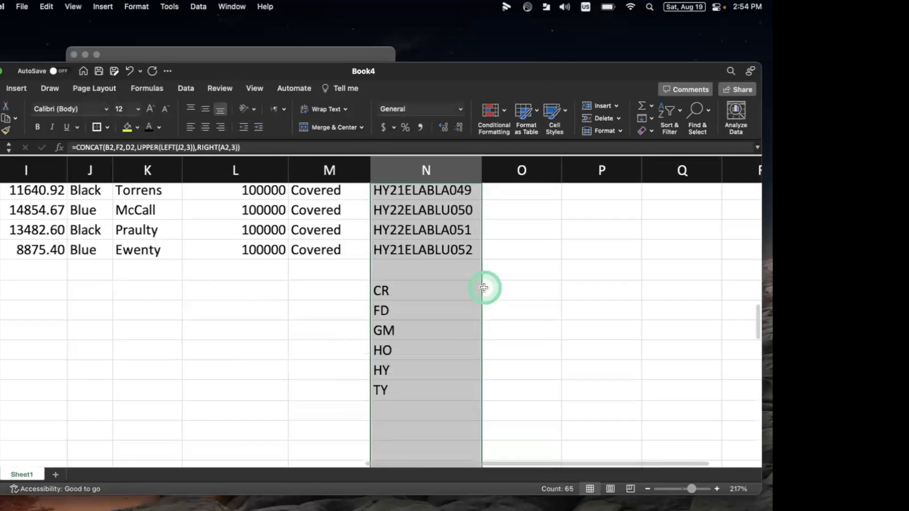
drag(426, 245, 430, 382)
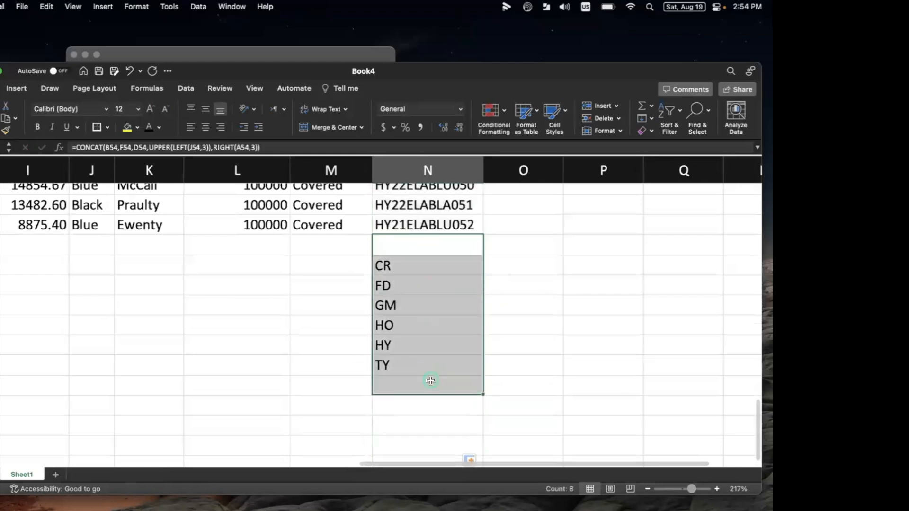
key(Delete)
scroll(431, 379, up, 20)
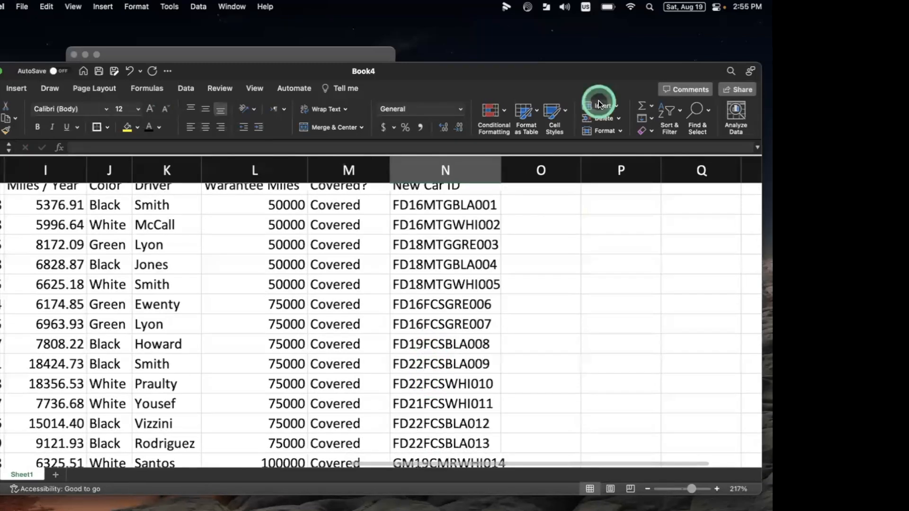
- Turn on the Do Not Disturb focus mode in macOS and return to the start of the New Car ID column
click(718, 13)
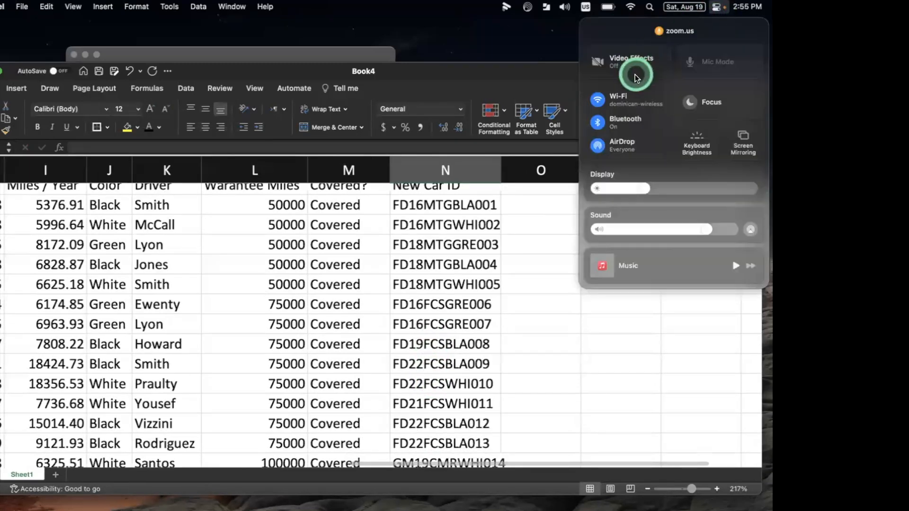
click(712, 100)
click(649, 54)
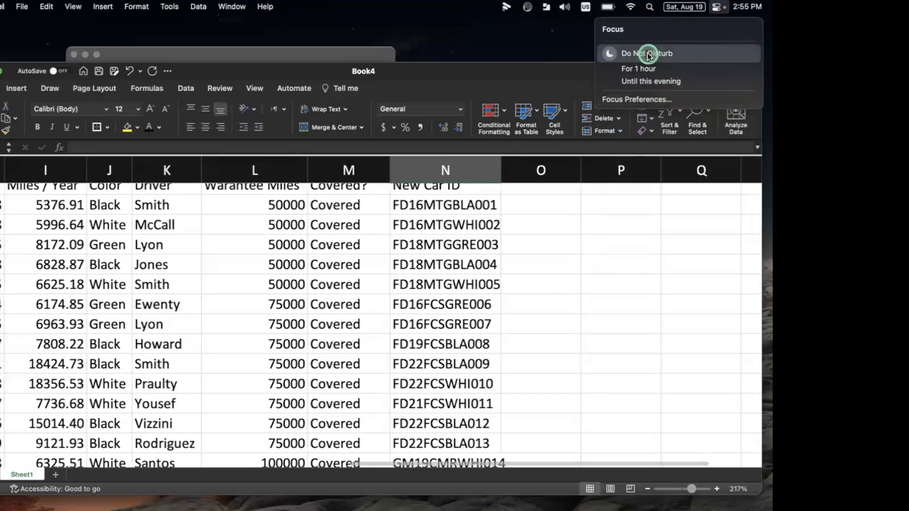
click(492, 76)
scroll(554, 274, up, 1)
scroll(554, 274, left, 1)
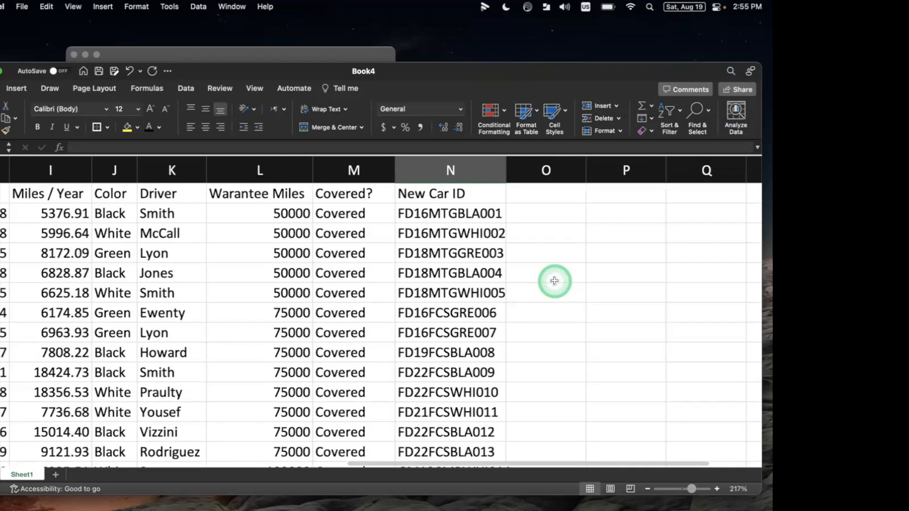
- Review the completed car inventory sheet, from the New Car ID column across to the Driver column
scroll(555, 281, down, 5)
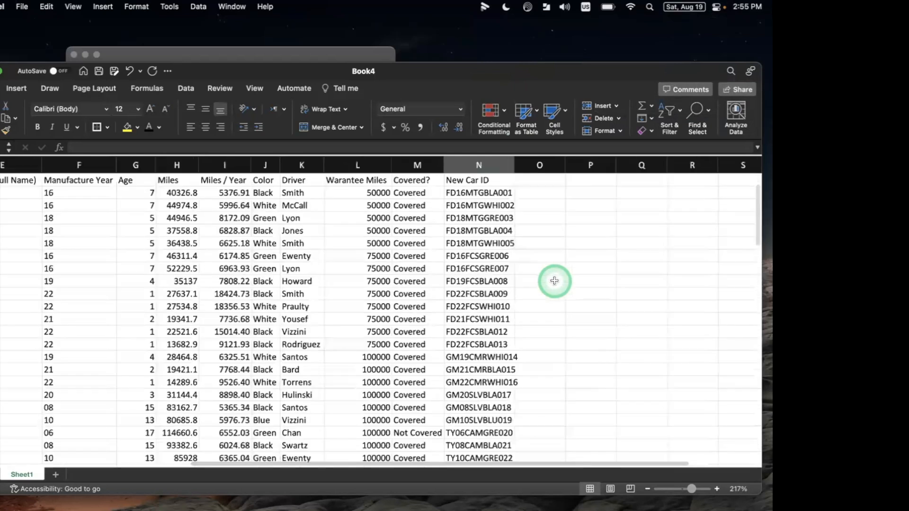
scroll(273, 238, down, 2)
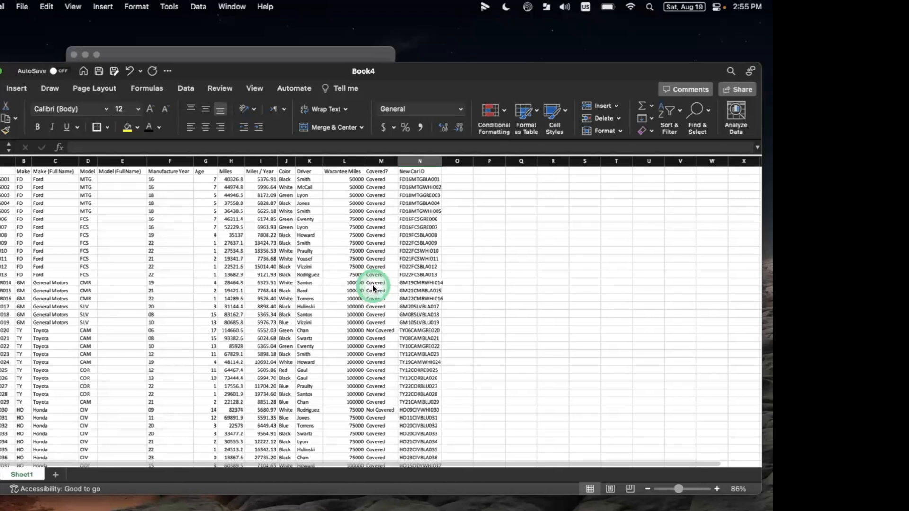
scroll(372, 288, down, 2)
scroll(365, 293, up, 2)
scroll(359, 297, down, 1)
scroll(358, 300, up, 12)
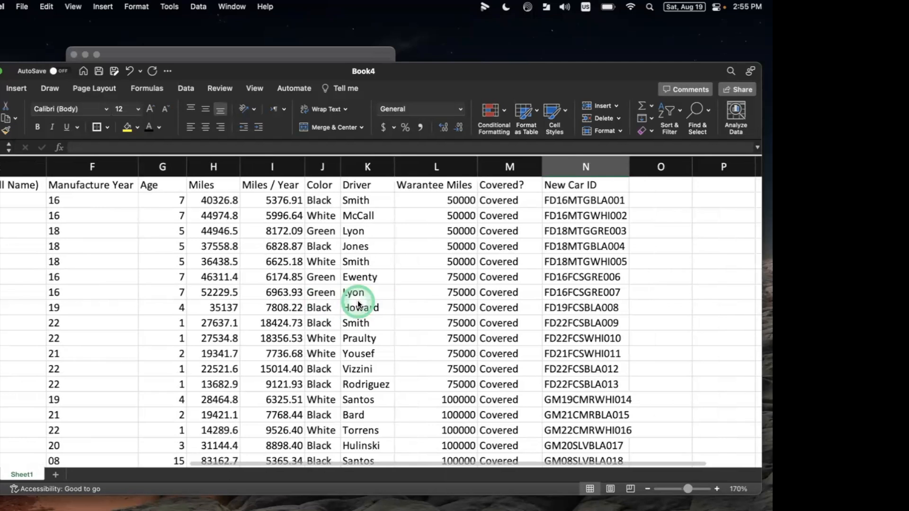
scroll(452, 321, right, 5)
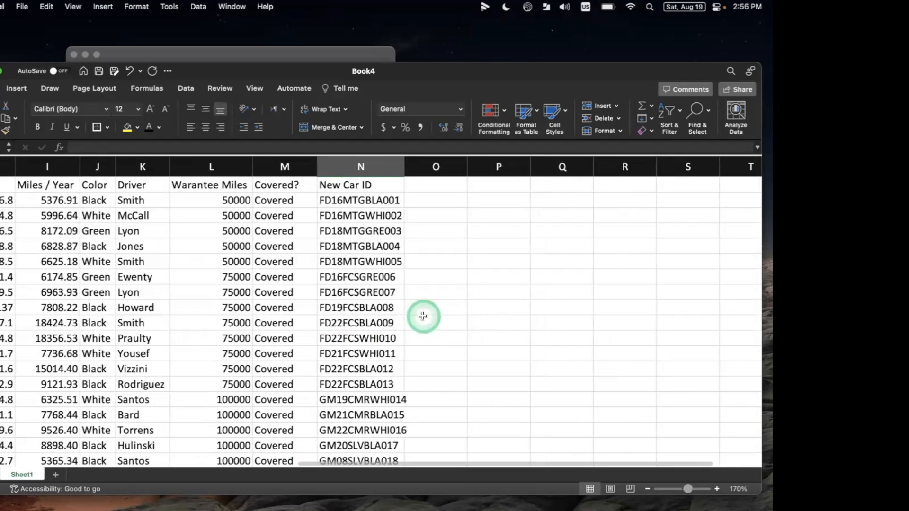
scroll(421, 317, left, 2)
scroll(422, 316, left, 2)
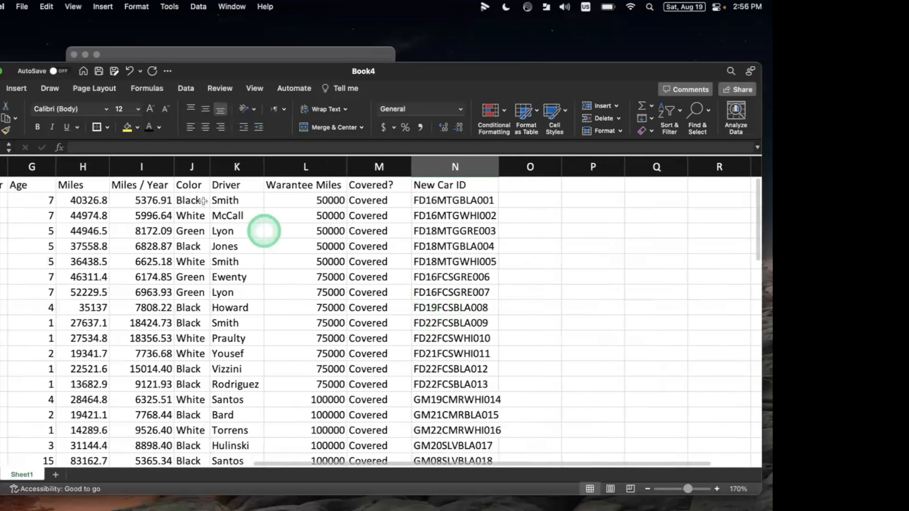
drag(224, 199, 228, 396)
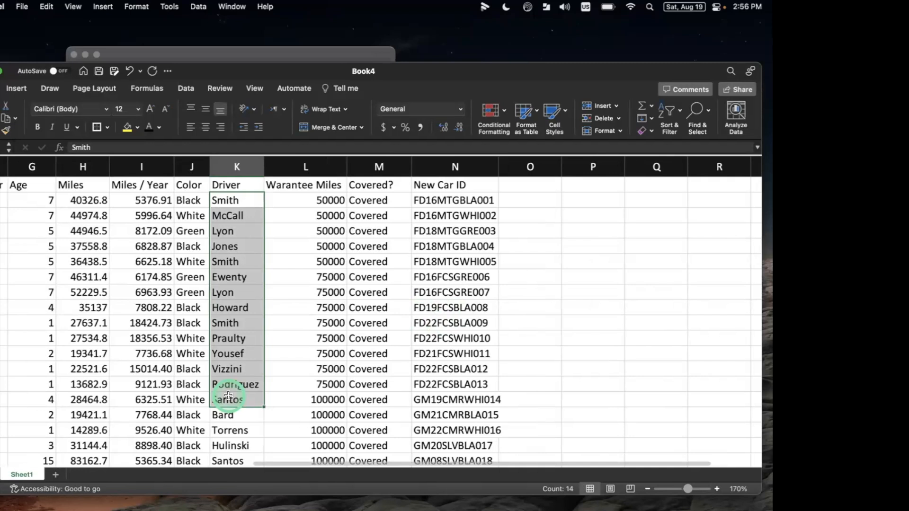
click(322, 354)
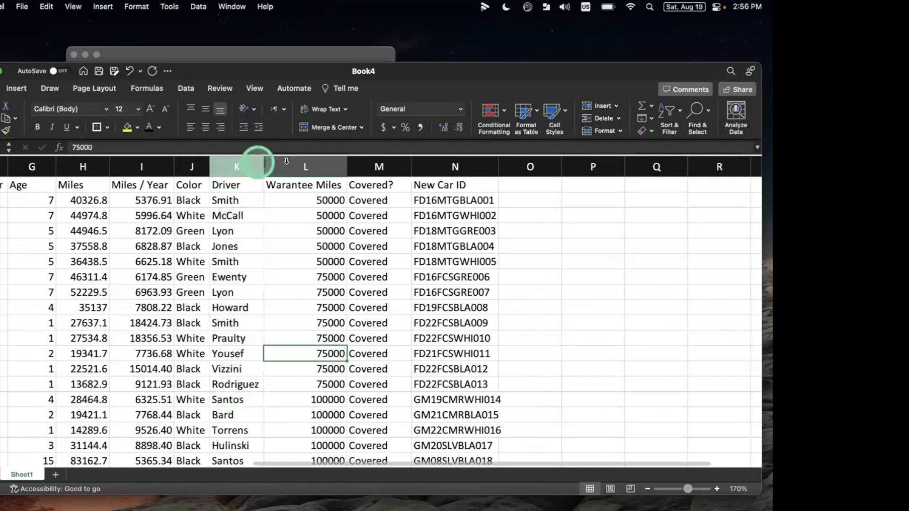
- Start creating a PivotTable from the car inventory data, with the first car's Miles cell selected
click(76, 200)
scroll(153, 242, left, 10)
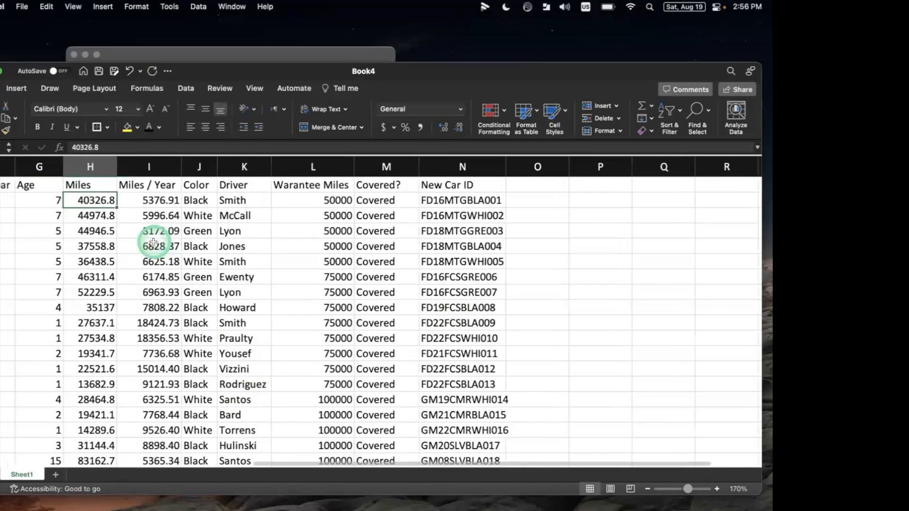
scroll(153, 242, right, 5)
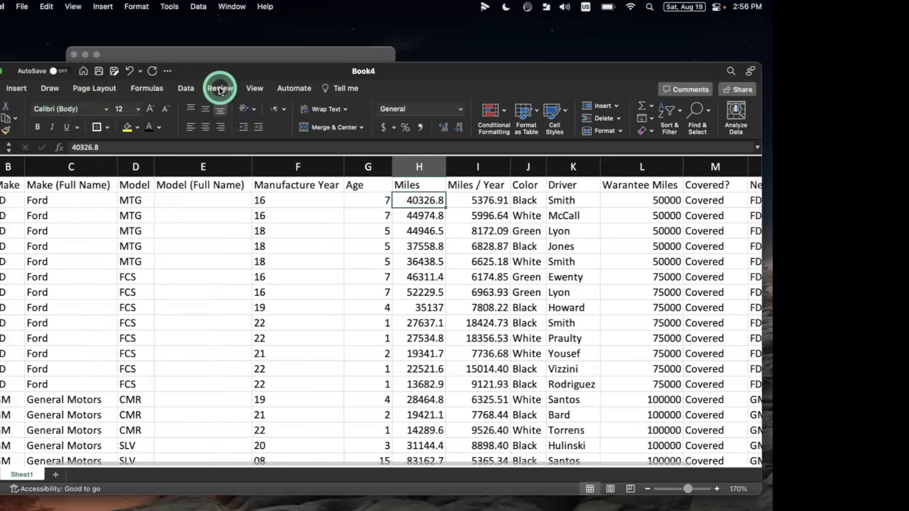
click(16, 89)
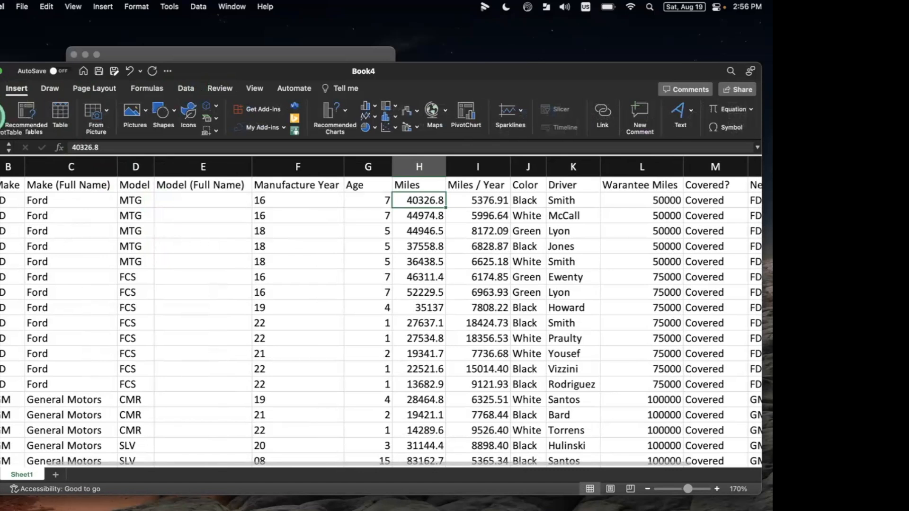
click(2, 116)
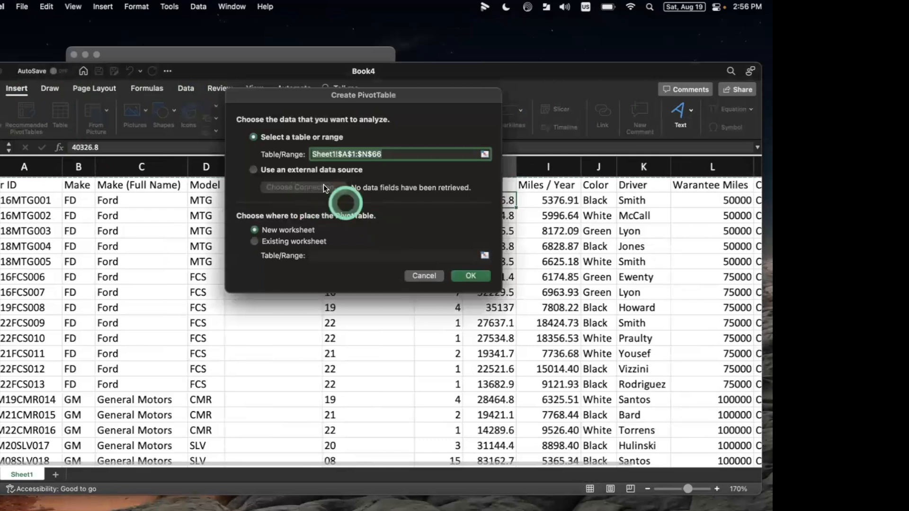
- Examine where the car rows end above the make lookup list and which column is the last one
click(367, 342)
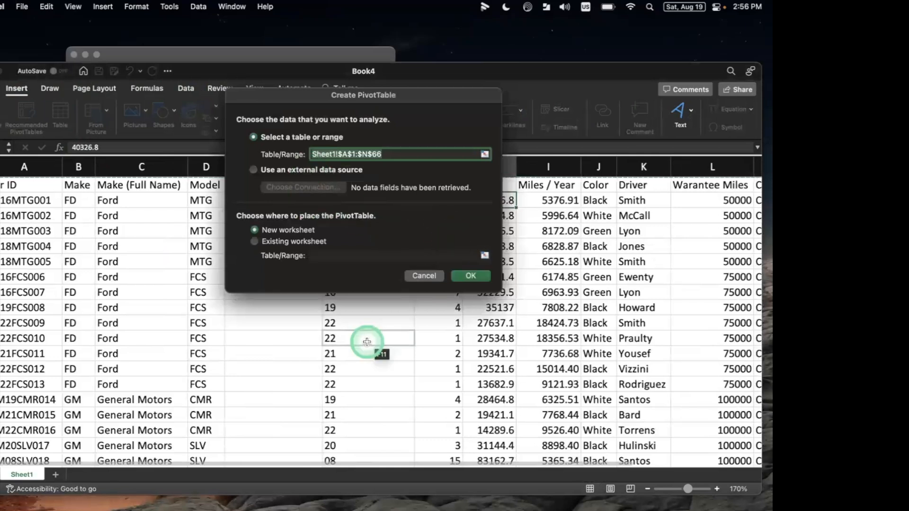
scroll(367, 342, down, 15)
scroll(367, 342, down, 3)
scroll(366, 341, up, 20)
scroll(367, 342, down, 8)
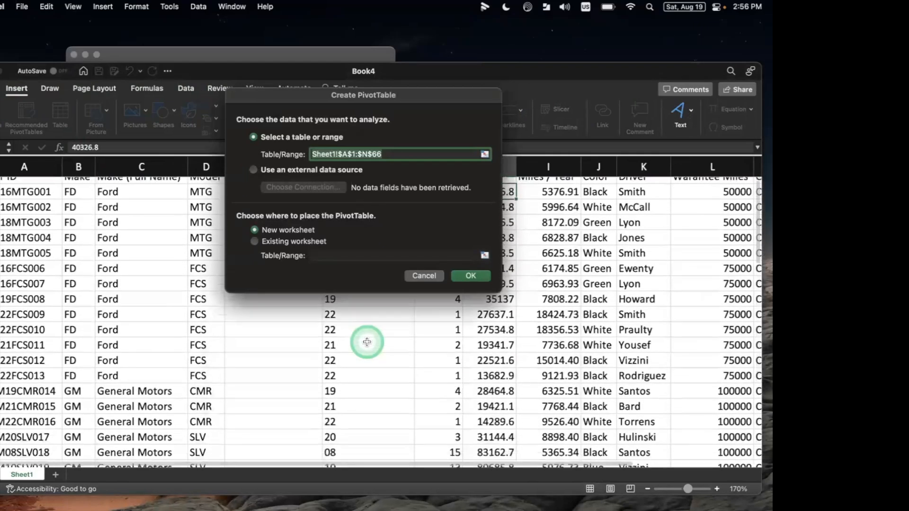
scroll(366, 342, down, 6)
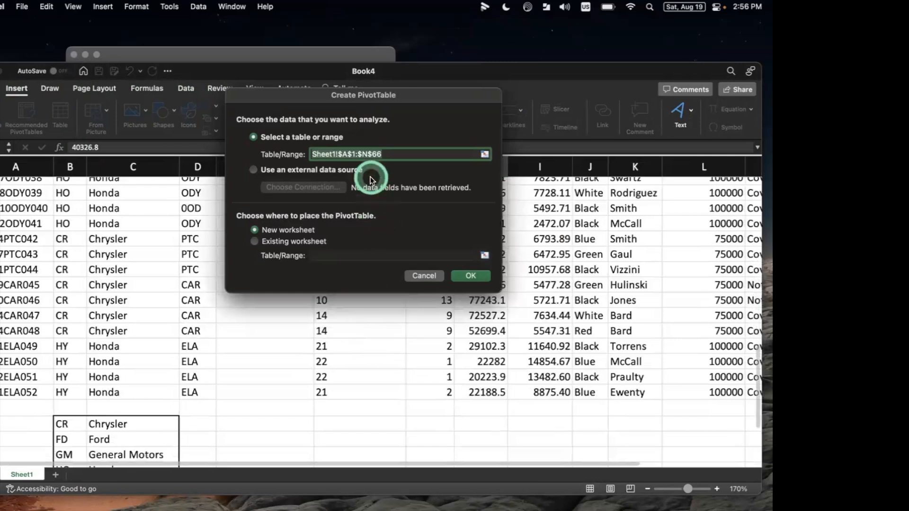
click(318, 356)
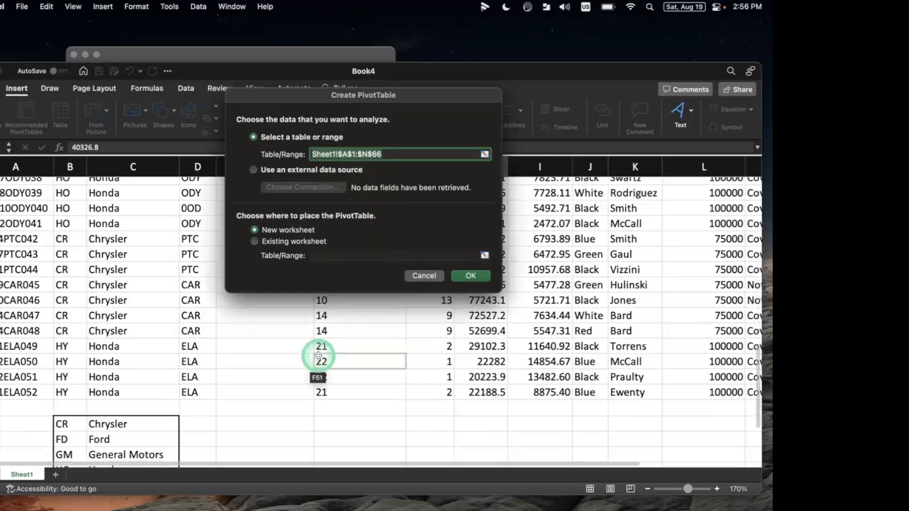
scroll(318, 356, right, 10)
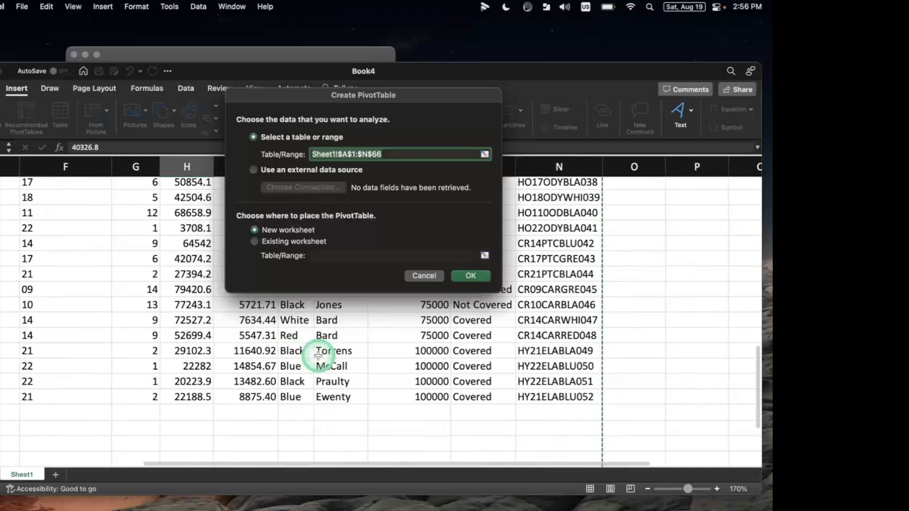
scroll(318, 356, left, 2)
scroll(318, 356, down, 5)
scroll(319, 356, up, 10)
scroll(318, 356, down, 4)
scroll(318, 356, left, 5)
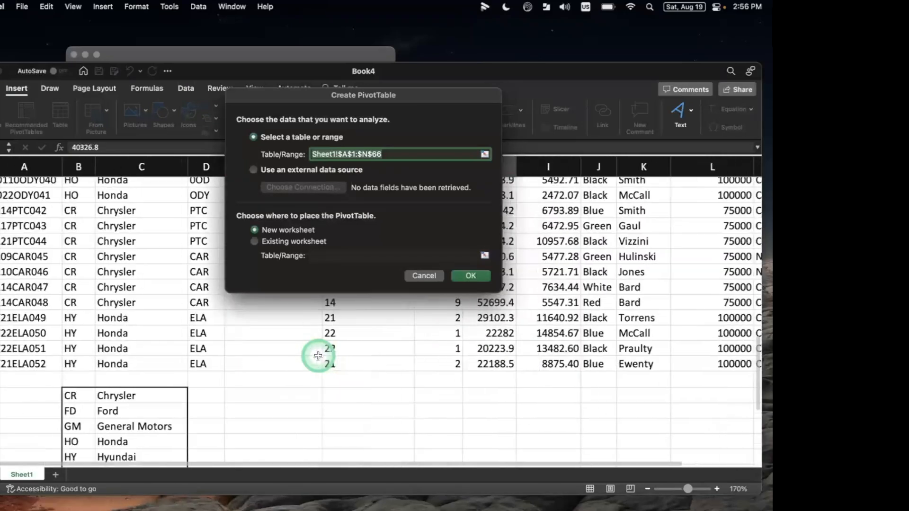
- Set the PivotTable's source range to Sheet1!$A$1:$N$53
click(390, 153)
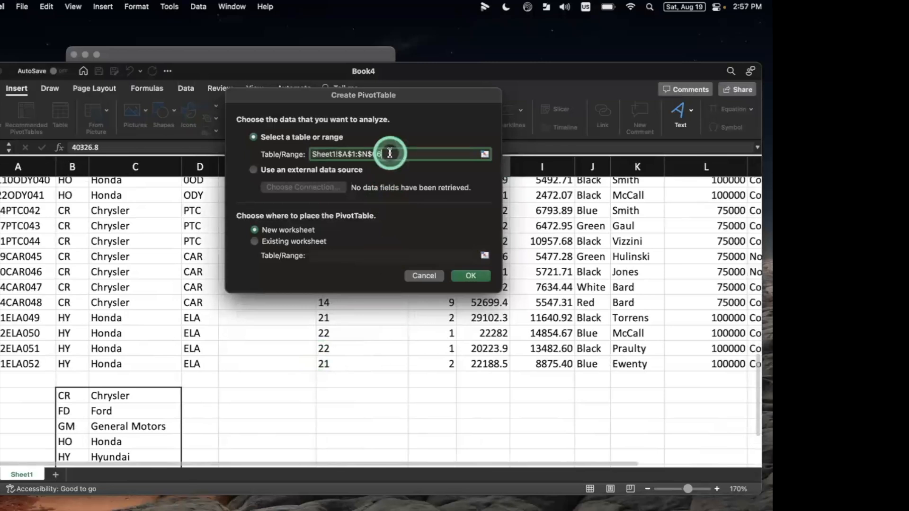
key(BackSpace)
key(BackSpace)
text(53)
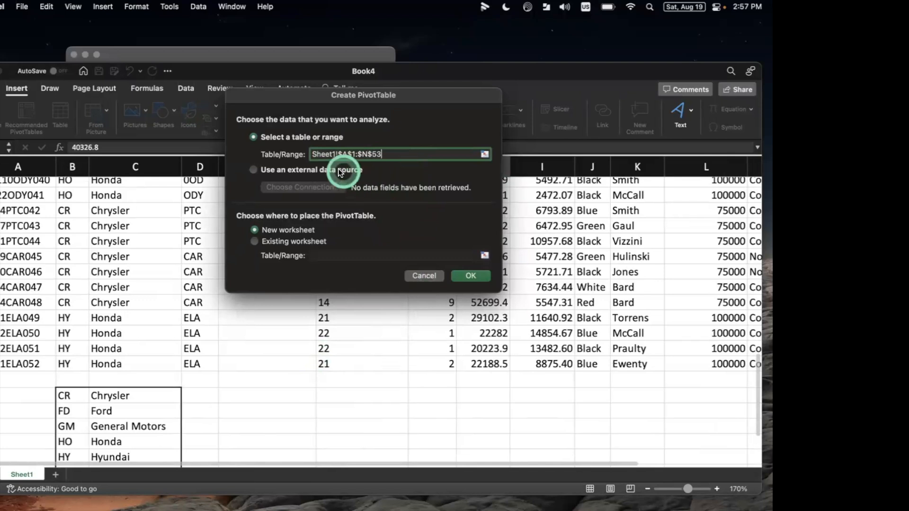
- Choose a new worksheet as the PivotTable's location and create the PivotTable
click(293, 241)
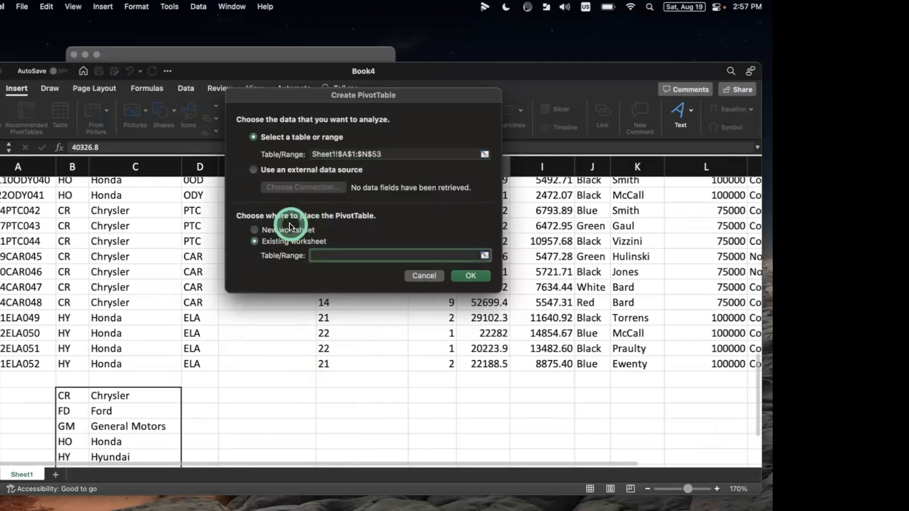
click(292, 230)
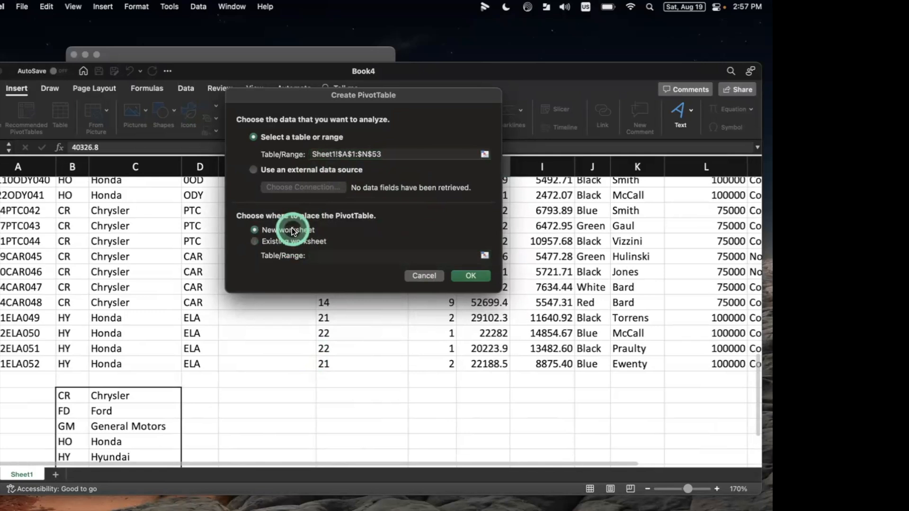
click(285, 241)
click(283, 231)
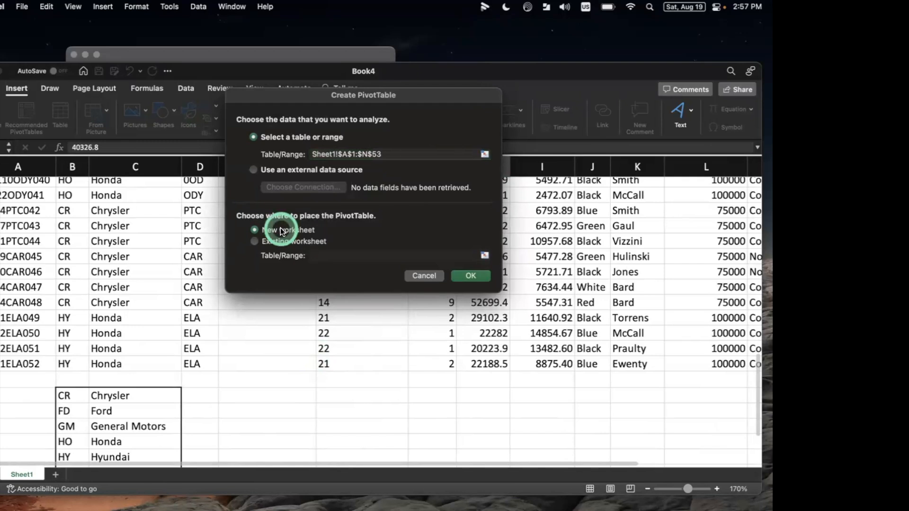
click(479, 274)
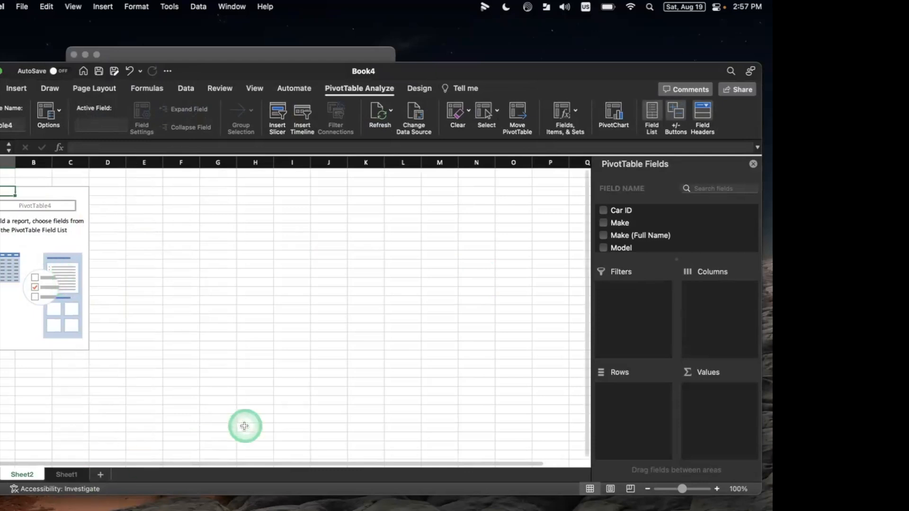
- Look through the available PivotTable fields and add the Driver field to the rows
scroll(669, 227, down, 1)
scroll(670, 226, down, 5)
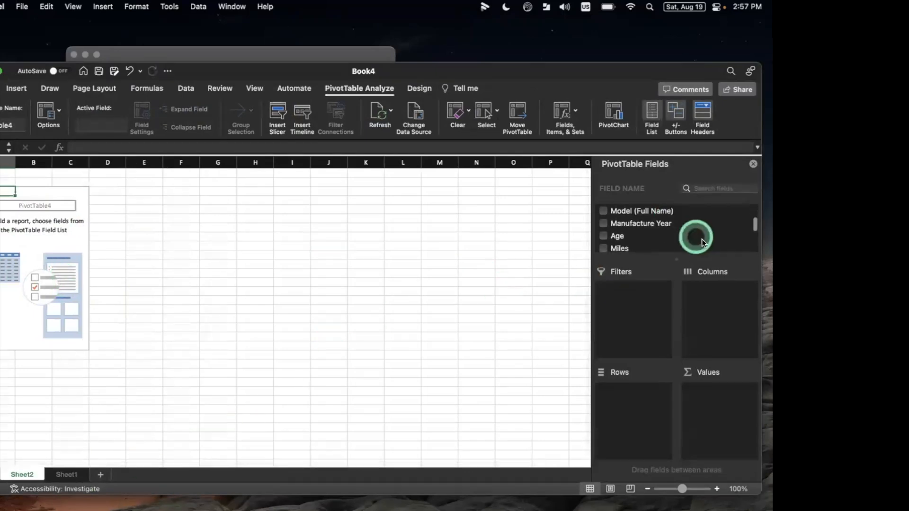
scroll(679, 246, down, 6)
scroll(678, 245, up, 8)
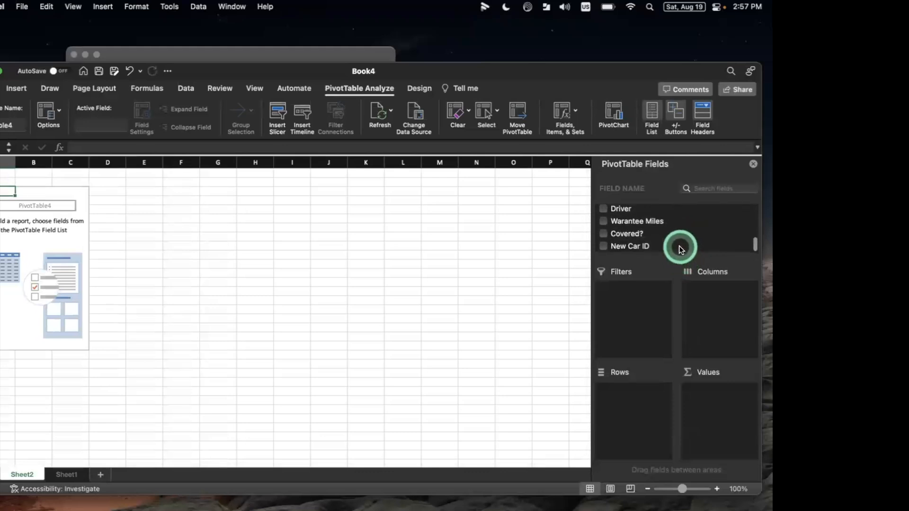
scroll(679, 245, up, 2)
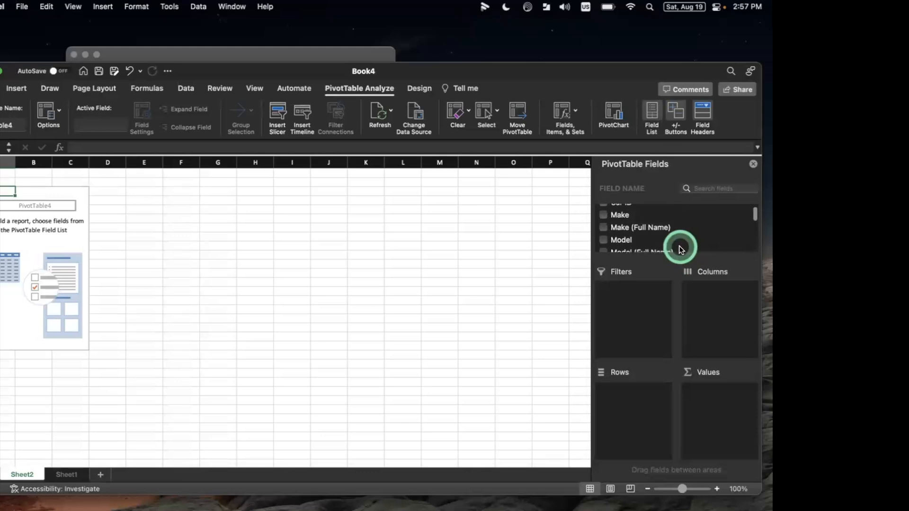
scroll(679, 245, down, 4)
scroll(679, 245, down, 2)
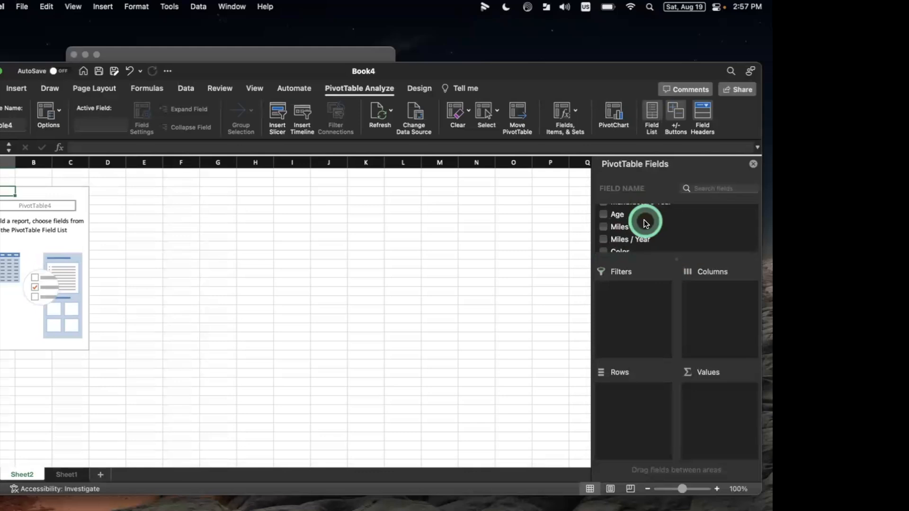
scroll(646, 223, down, 3)
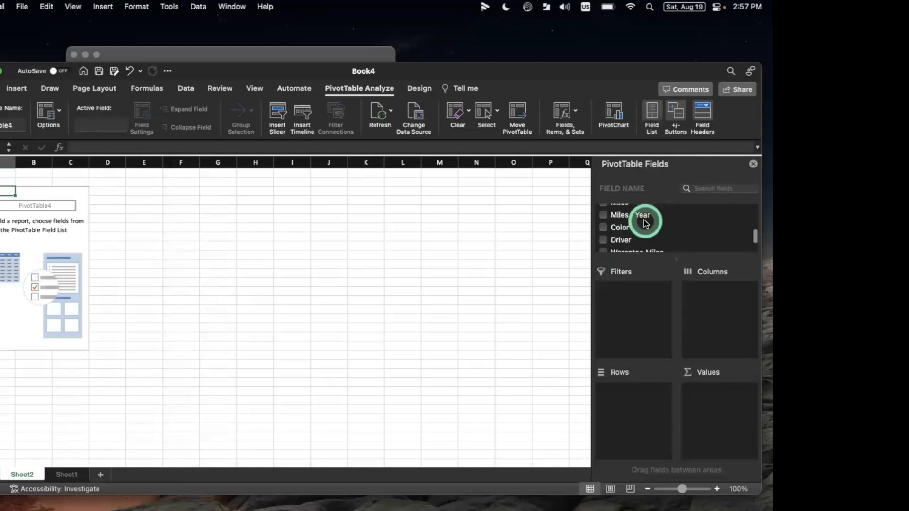
click(617, 223)
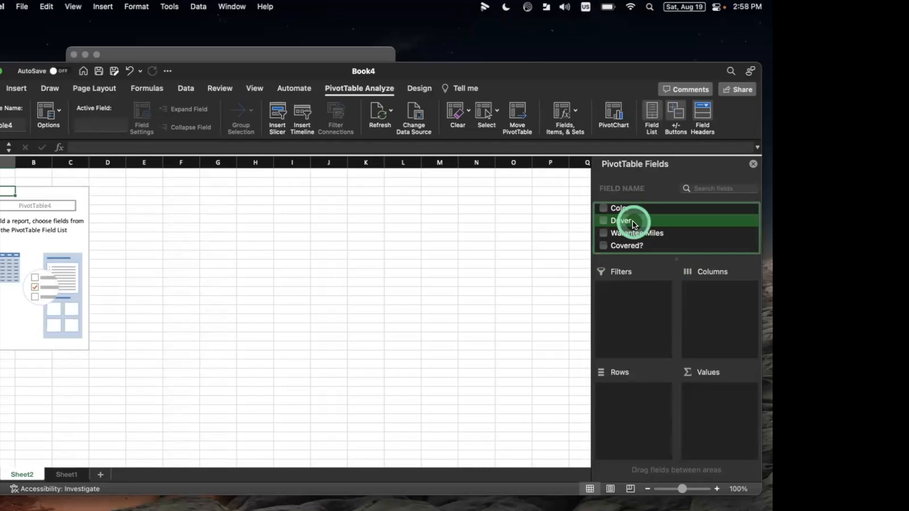
drag(635, 224, 630, 398)
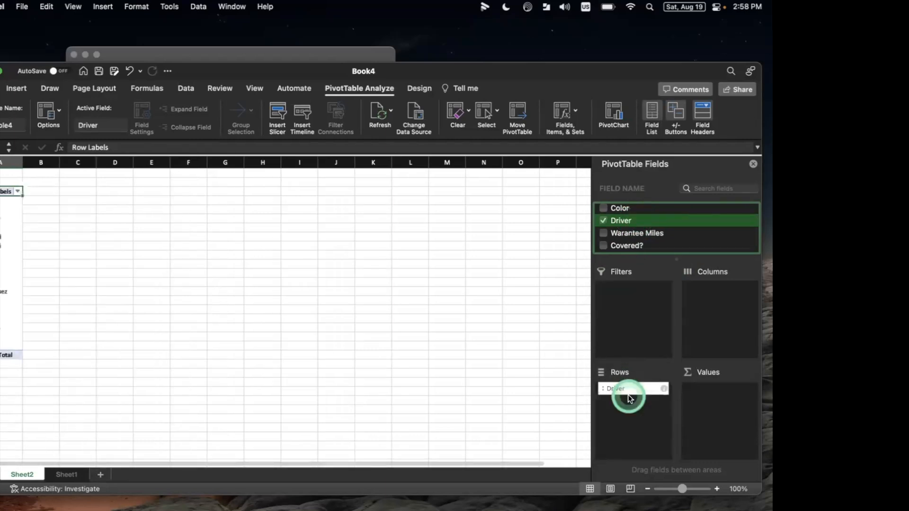
- Add the Miles field to the PivotTable's values and view the sum of miles per driver
scroll(667, 224, down, 1)
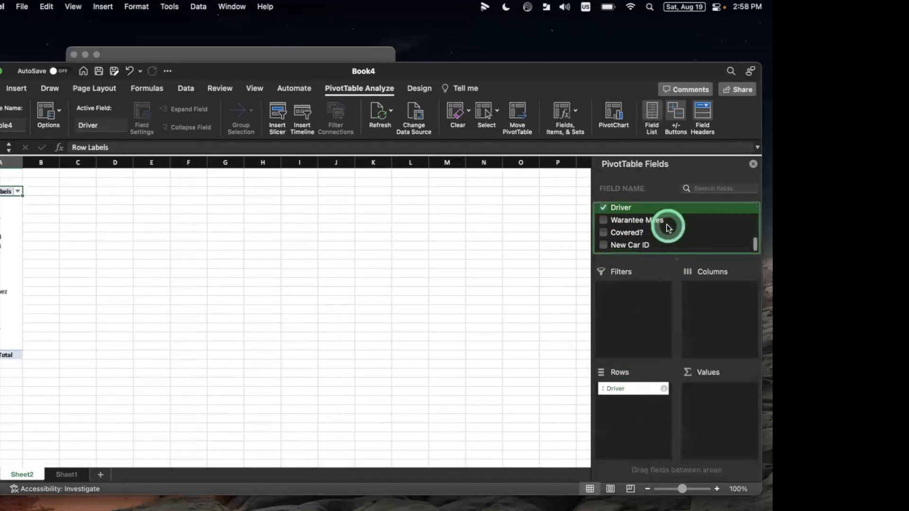
scroll(667, 224, up, 3)
scroll(666, 225, up, 3)
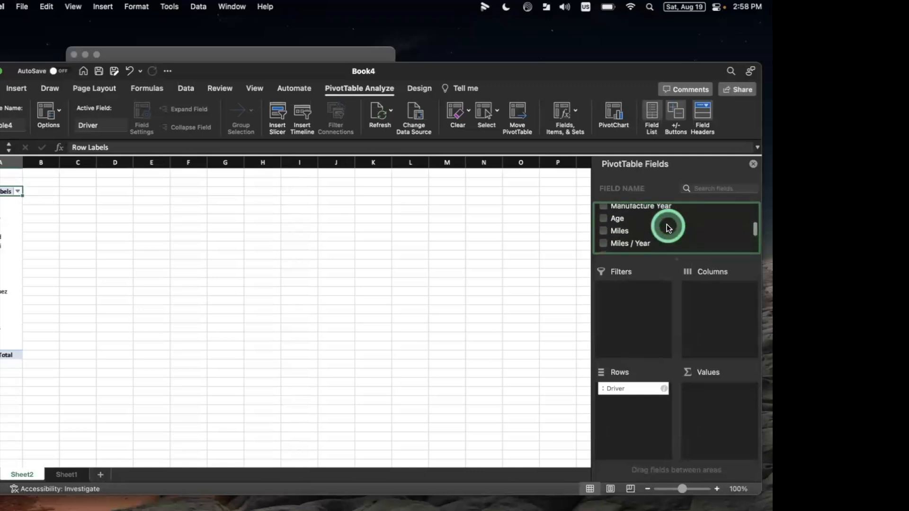
click(633, 232)
drag(632, 234, 697, 402)
scroll(122, 248, up, 5)
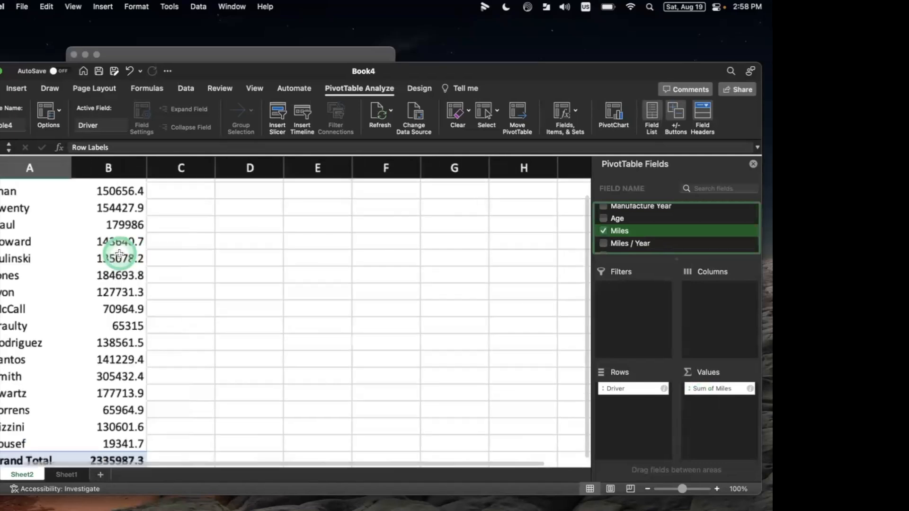
scroll(119, 253, up, 3)
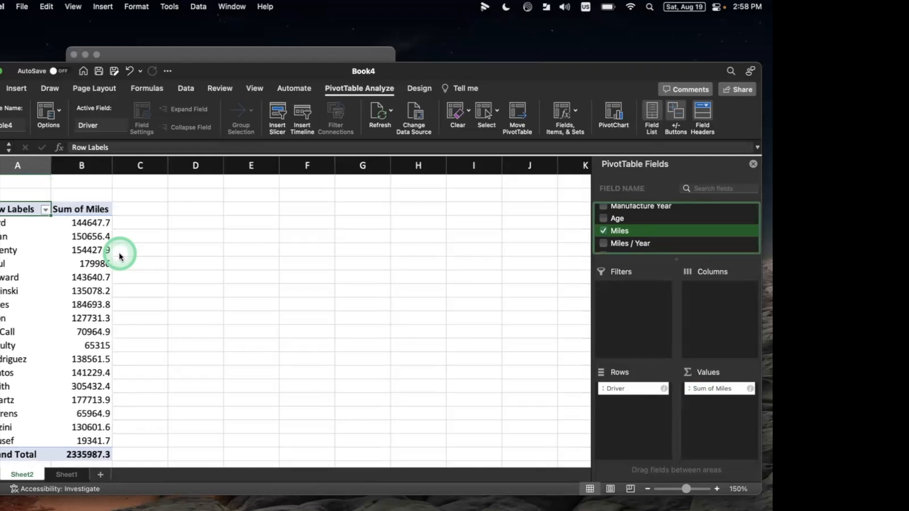
scroll(159, 240, down, 2)
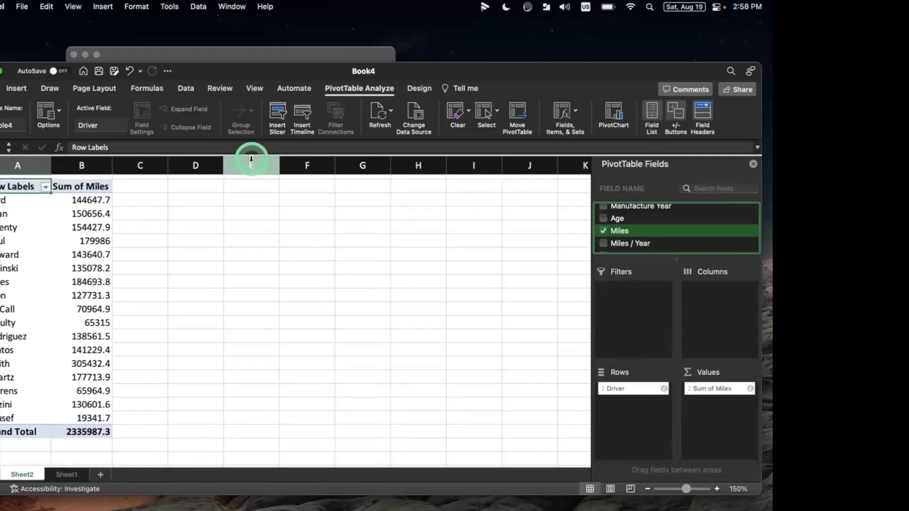
click(565, 110)
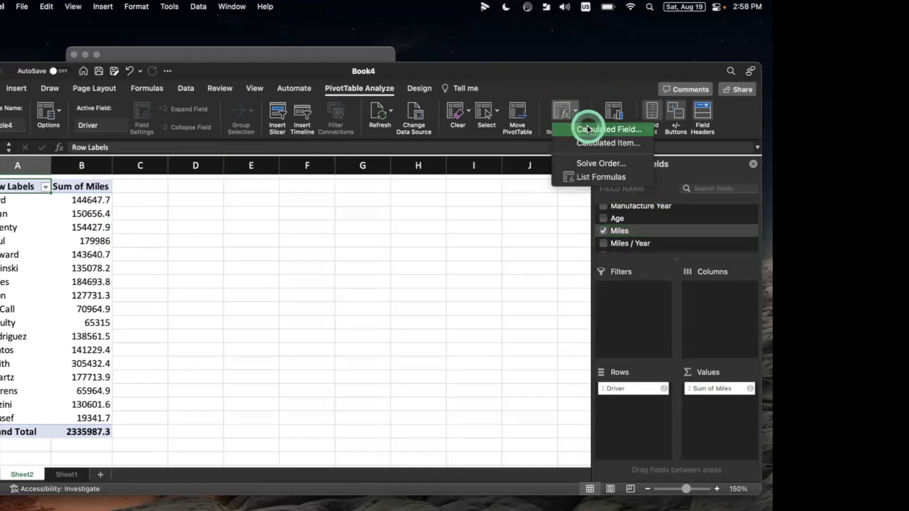
click(466, 237)
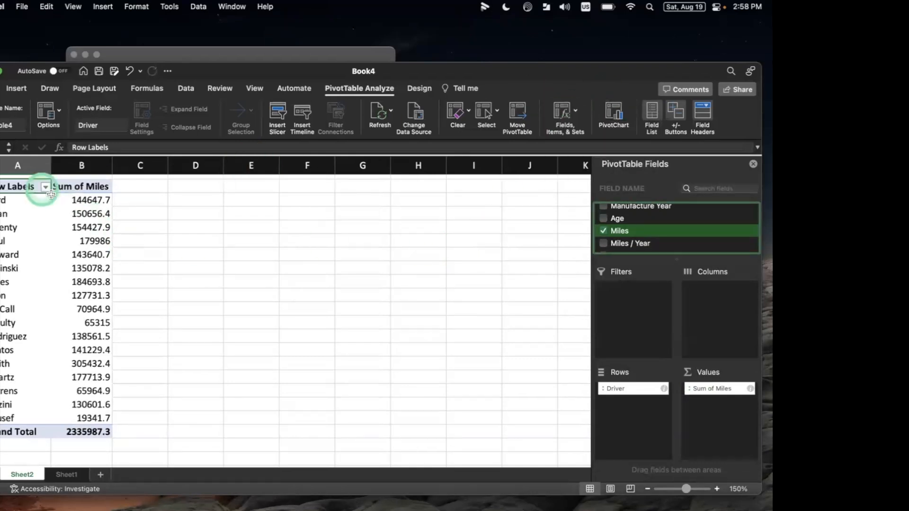
- Insert a 2-D clustered column PivotChart from the drivers and their sum of miles, leaving out the grand total row
drag(20, 186, 90, 420)
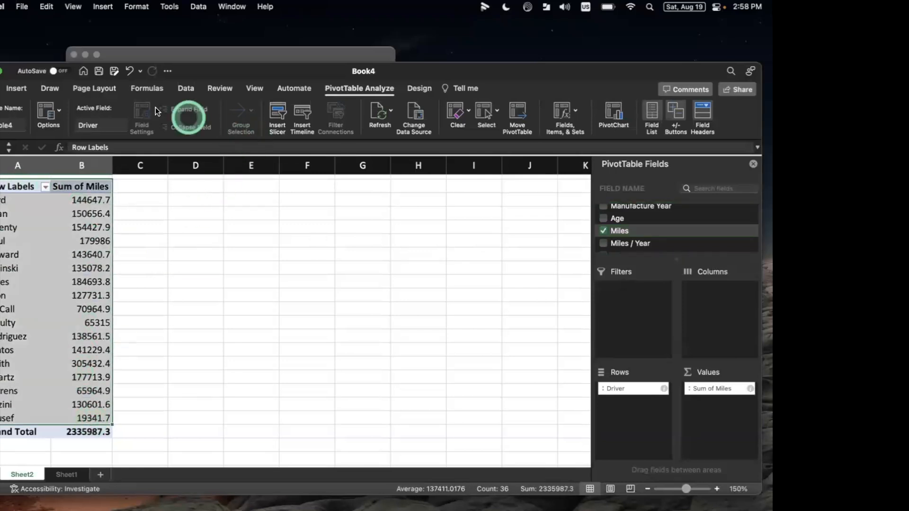
click(16, 89)
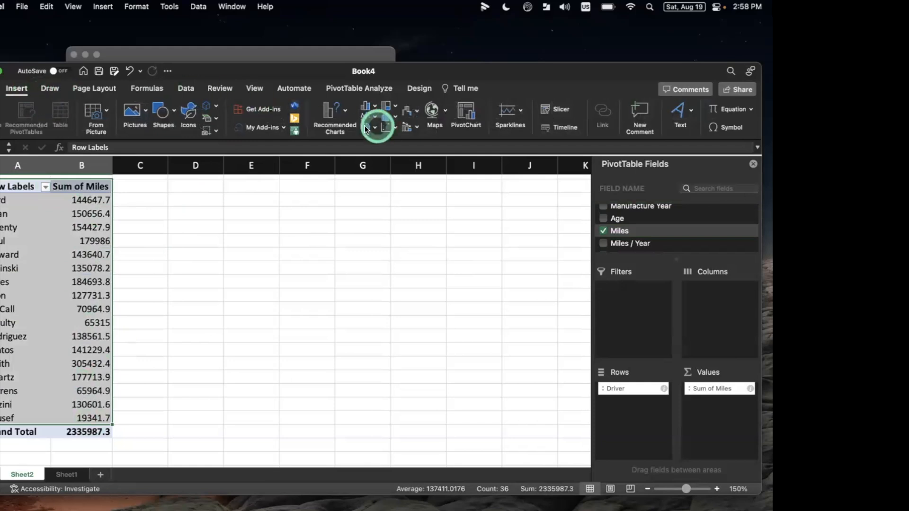
click(373, 107)
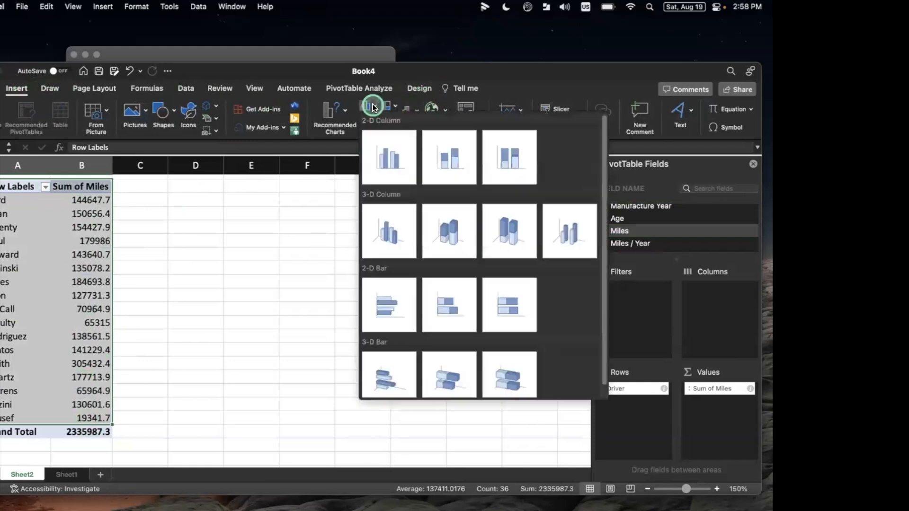
click(398, 152)
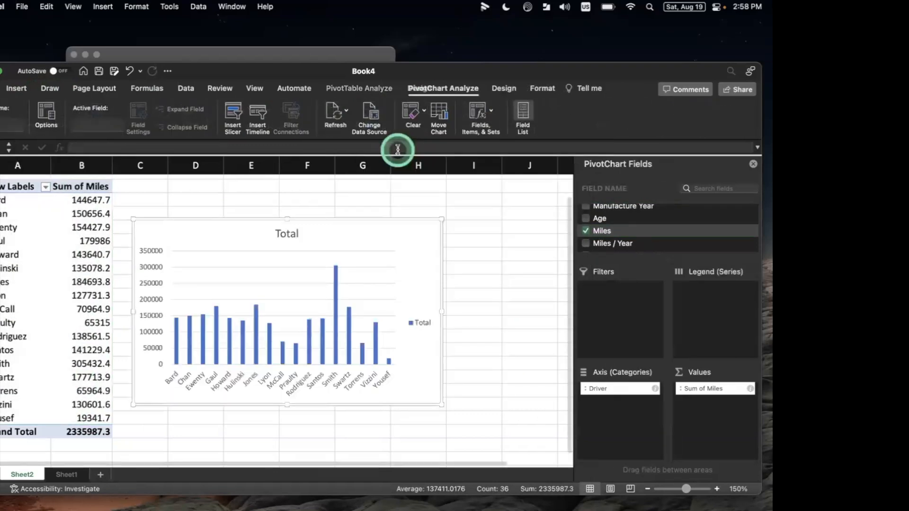
- Hide the PivotChart field list and delete the chart's Total legend
click(754, 167)
click(424, 324)
key(Delete)
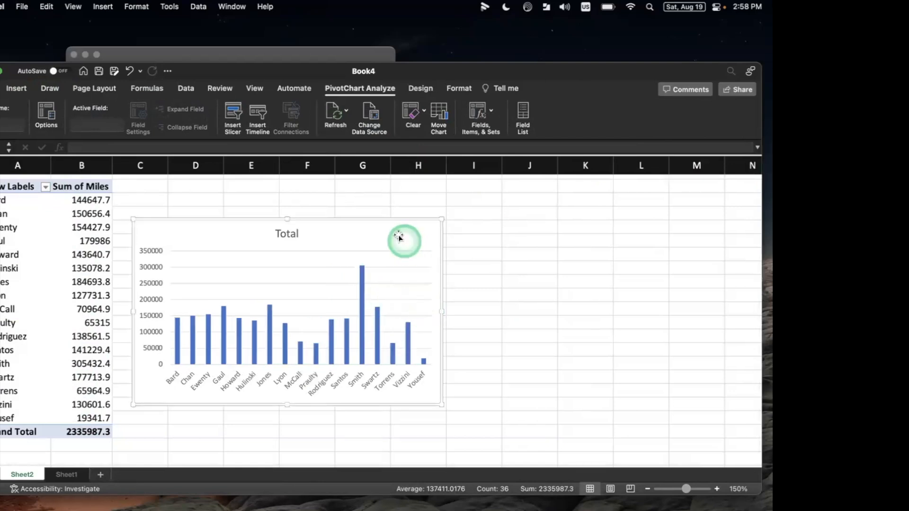
- Enlarge the column chart to span about columns C to K and inspect the tallest driver's bar
drag(441, 219, 551, 194)
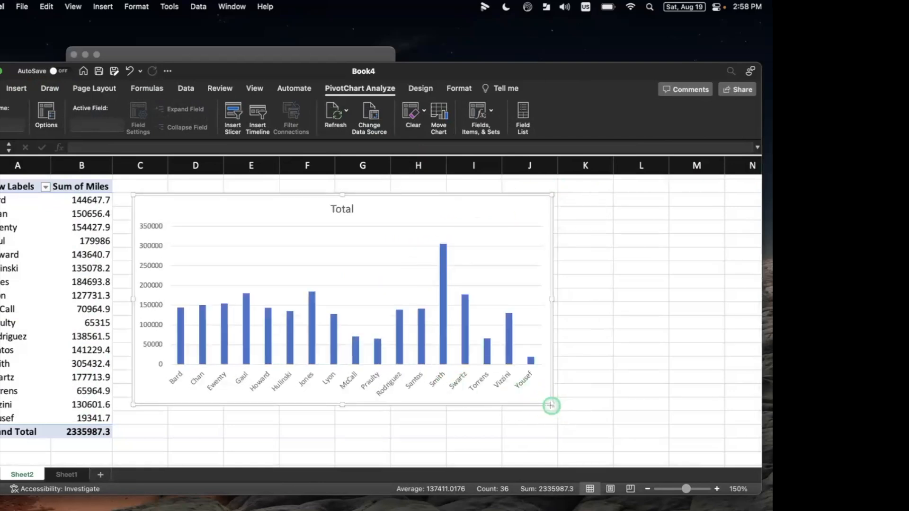
drag(552, 404, 635, 450)
drag(421, 209, 422, 202)
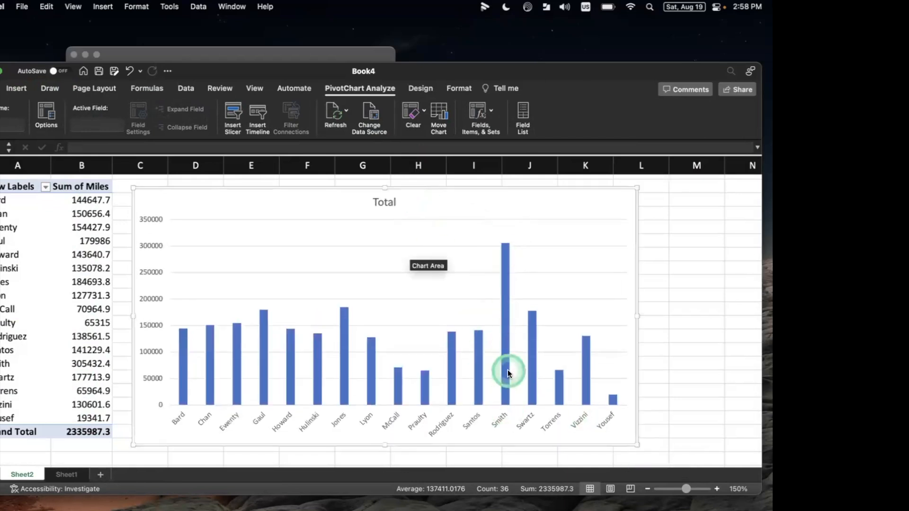
mouse_move(507, 371)
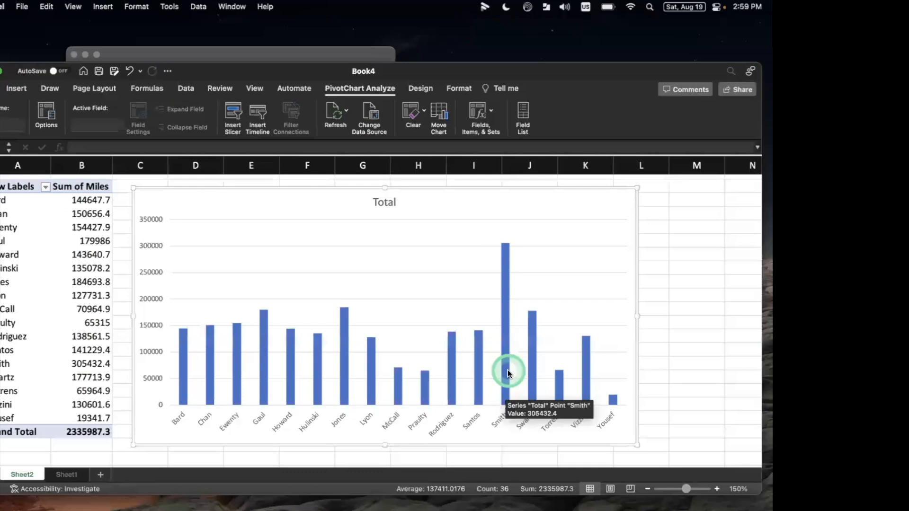
click(504, 291)
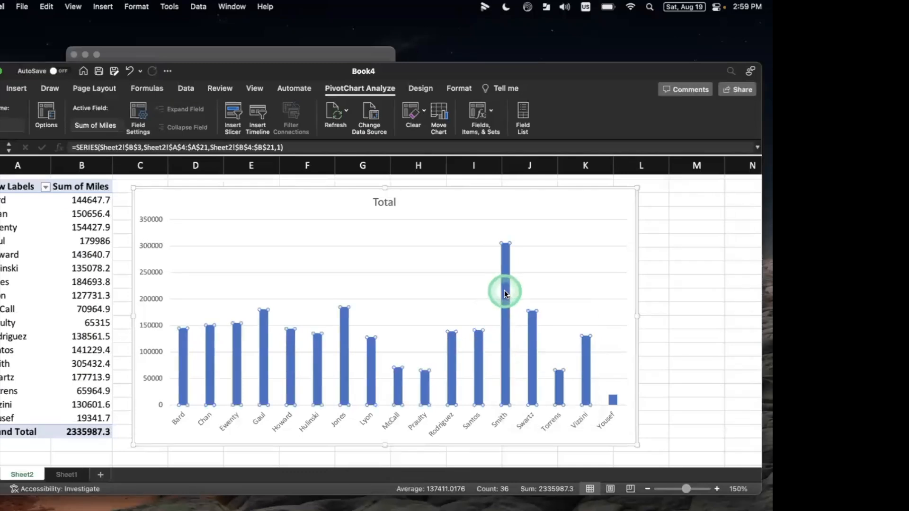
- Undo the chart's resizing, the legend deletion and the insertion of the column chart
key(super+z)
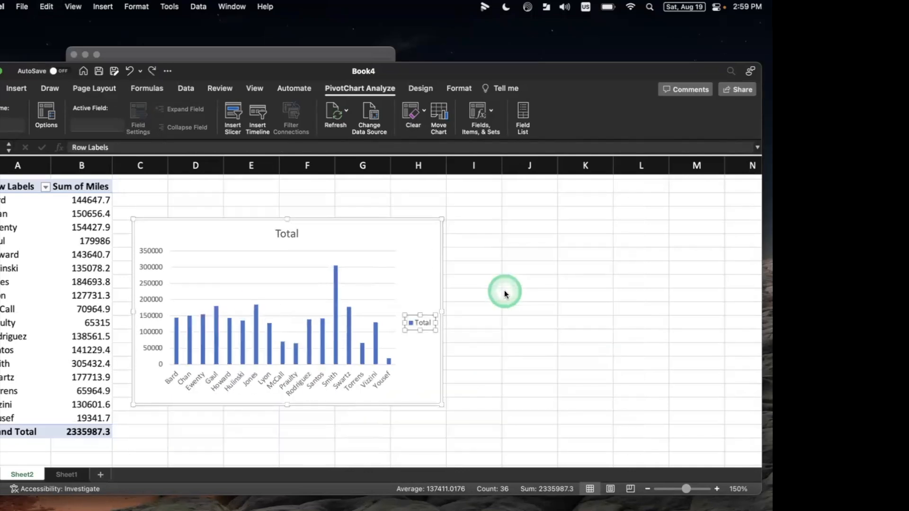
key(super+z)
scroll(505, 294, down, 3)
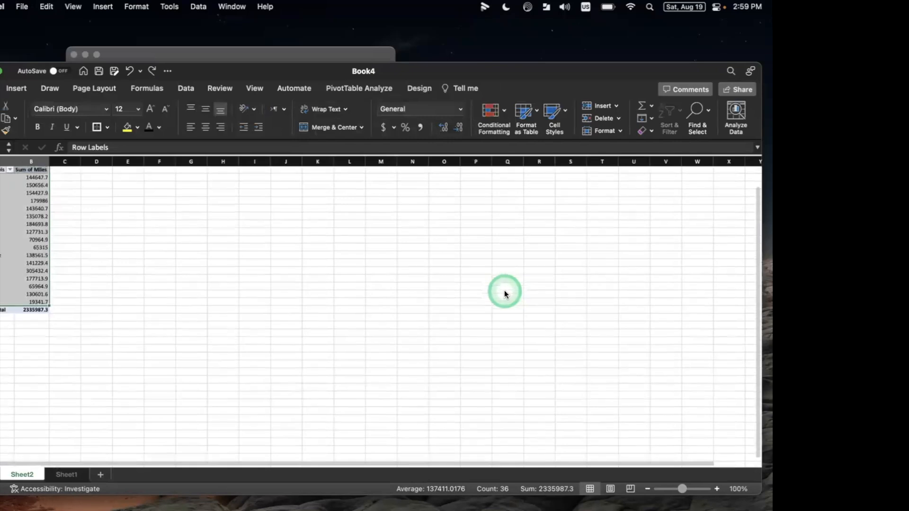
scroll(239, 244, up, 3)
scroll(239, 244, up, 1)
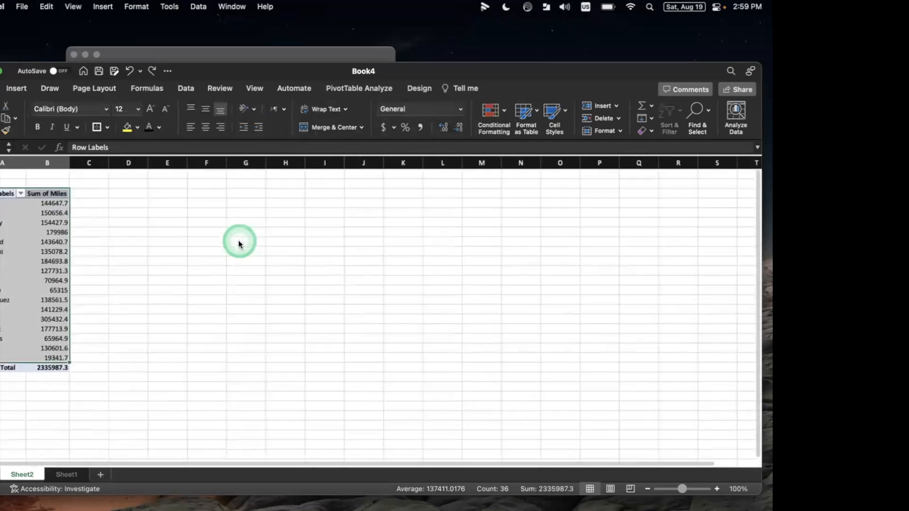
- Try an enlarged 3-D pie chart of the miles per driver, and delete it after viewing
click(21, 89)
click(378, 125)
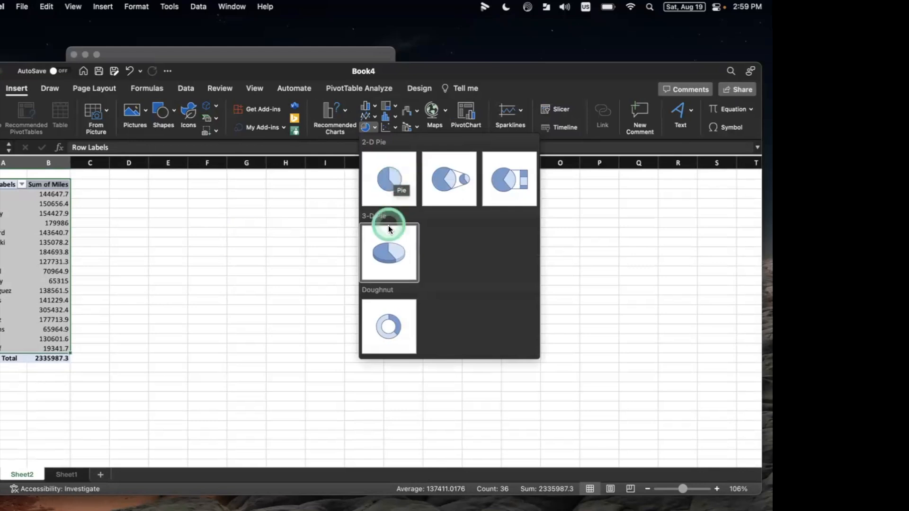
click(392, 255)
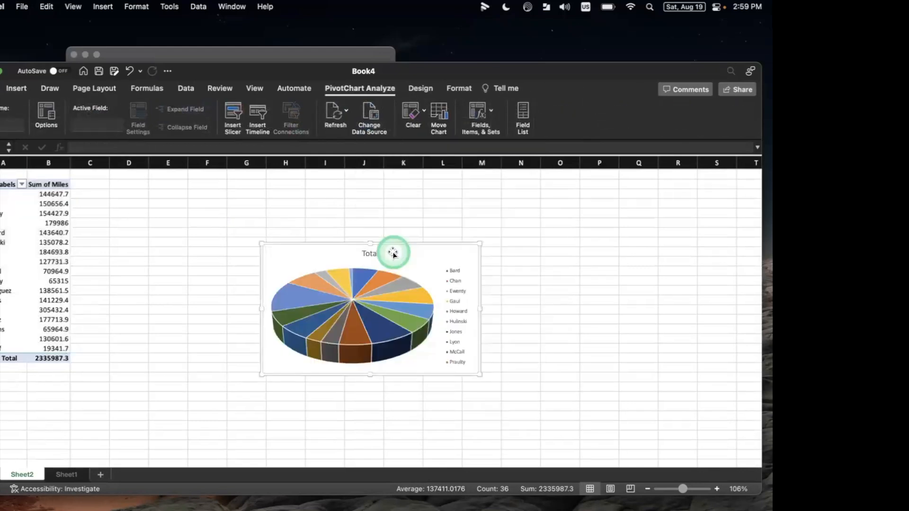
drag(481, 374, 630, 437)
drag(260, 244, 148, 210)
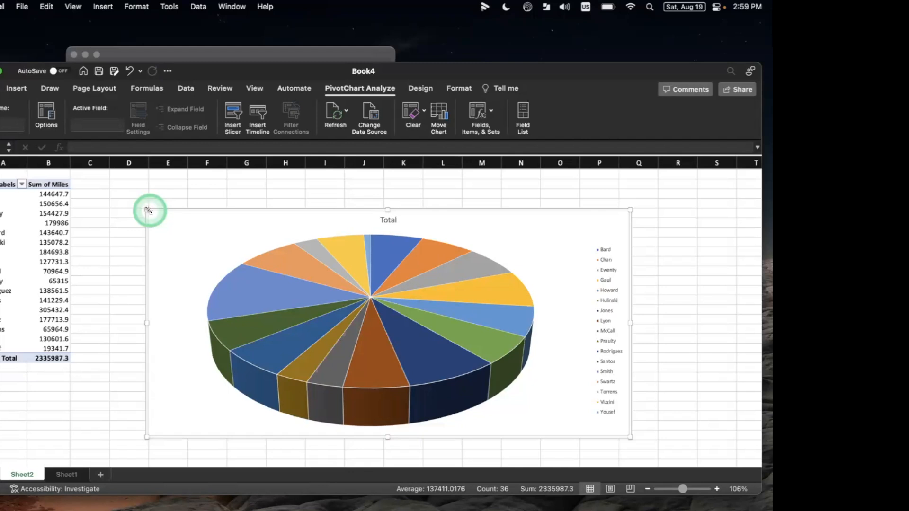
key(Delete)
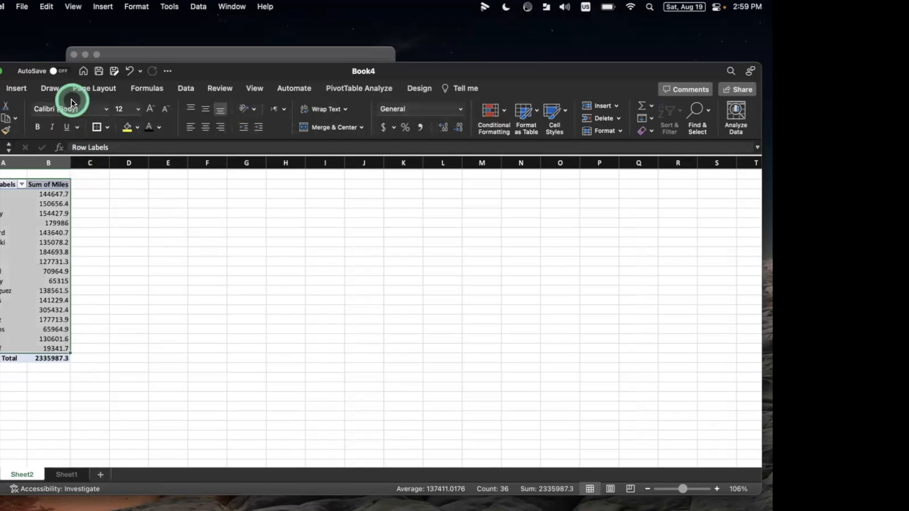
- Insert a 2-D clustered column chart of the miles per driver and enlarge it to span about columns D to O
click(17, 89)
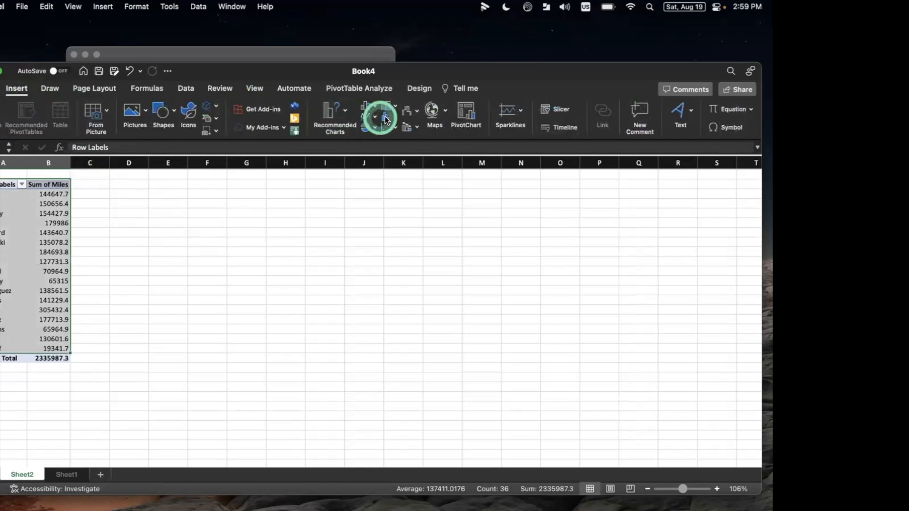
click(368, 106)
click(396, 152)
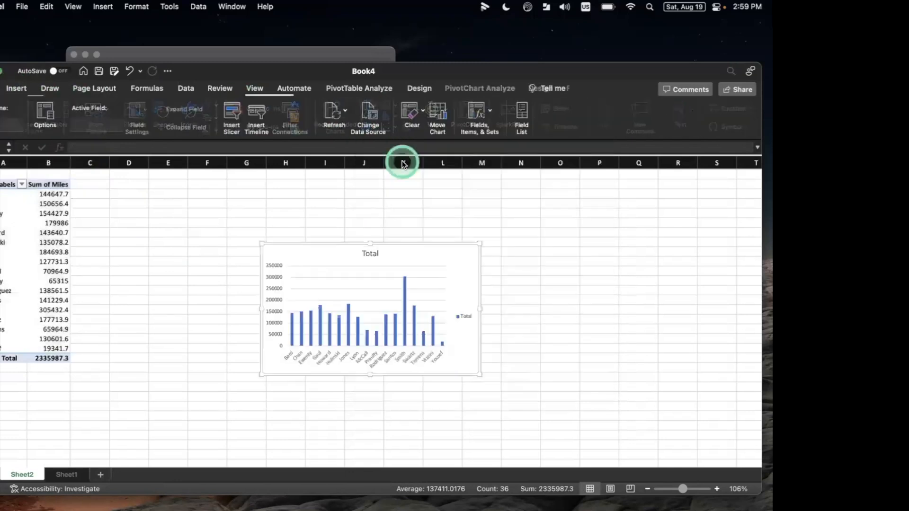
drag(259, 243, 113, 181)
drag(474, 375, 593, 434)
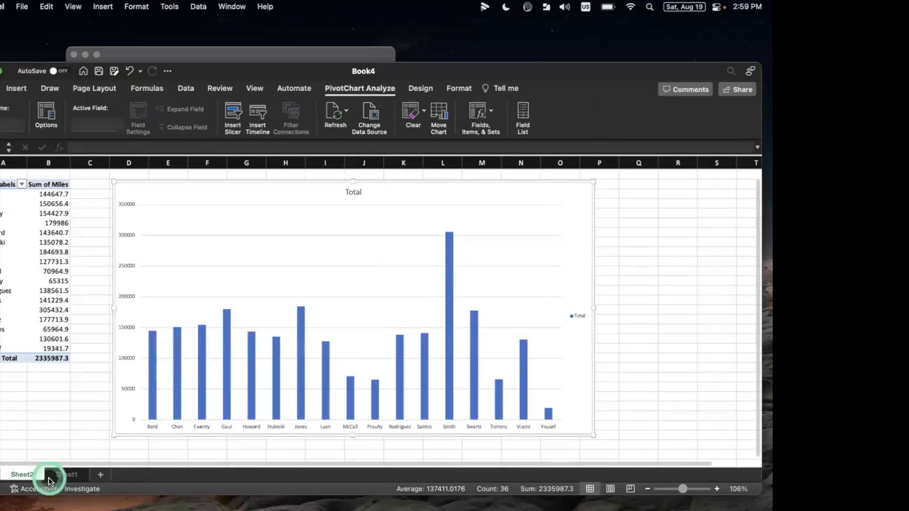
- Examine the source data on Sheet1, moving through the columns of row 6 to review their formulas and values
click(73, 475)
scroll(140, 246, up, 15)
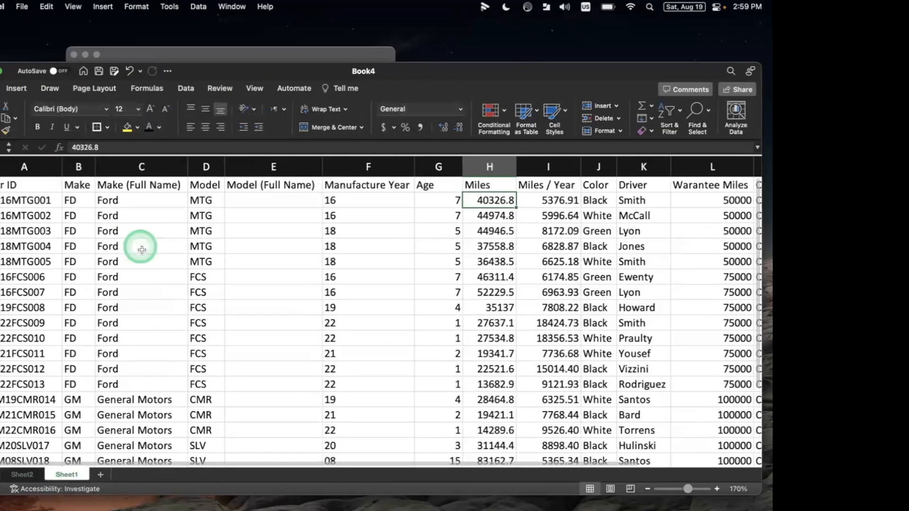
click(124, 246)
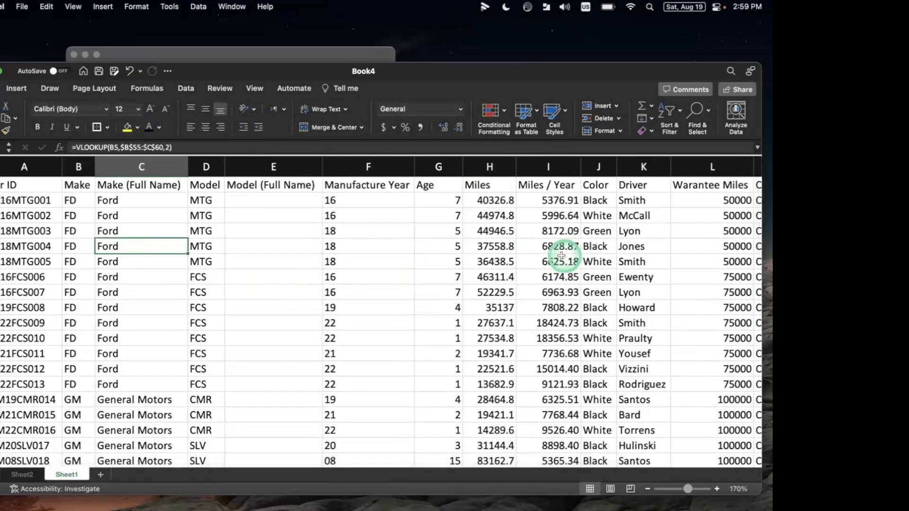
click(627, 256)
key(Left)
key(Left)
key(Left)
key(Left)
key(Left)
key(Left)
key(Left)
key(Left)
key(Left)
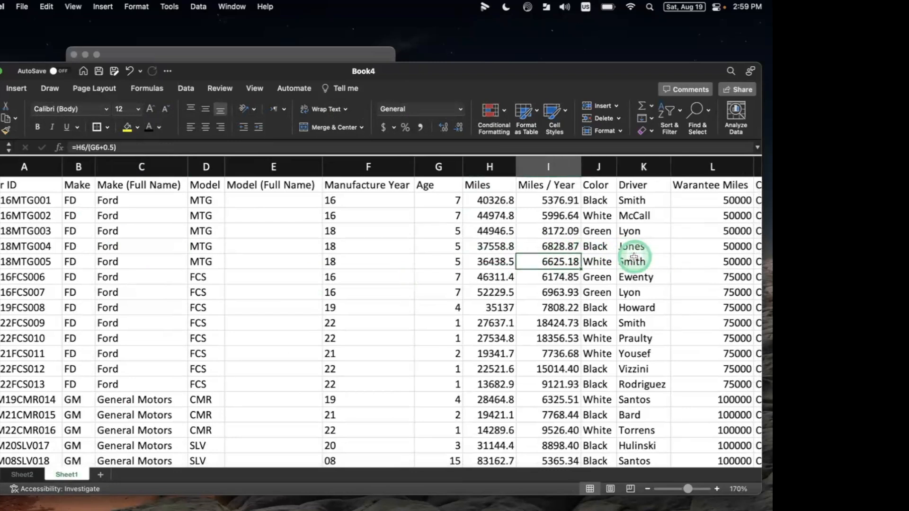
key(Right)
key(Right)
key(Right)
key(Right)
key(Right)
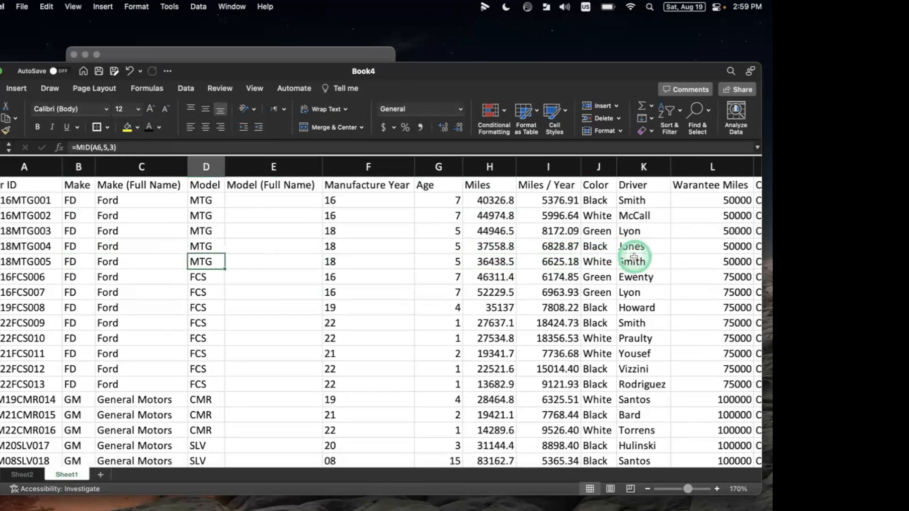
key(Right)
key(Right)
key(Right)
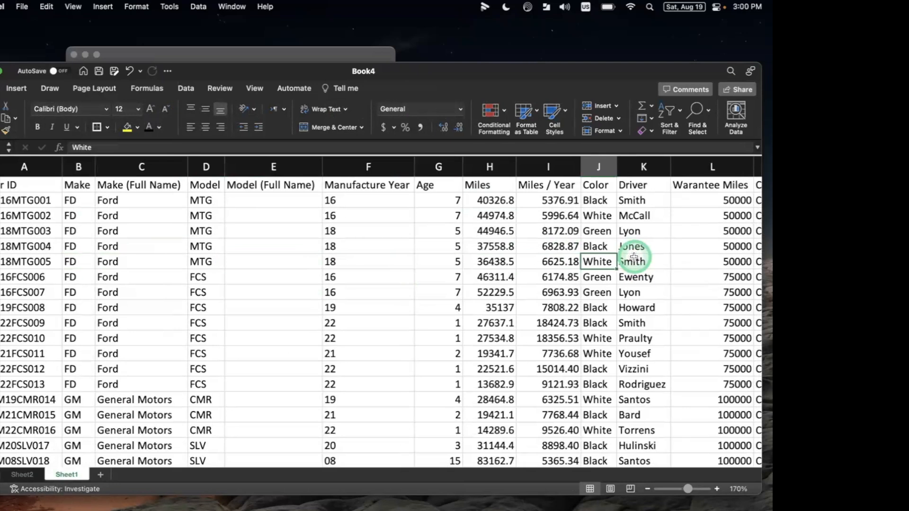
- Highlight the Miles to Driver cells of row 6 on Sheet1 and review the miles chart on Sheet2
key(shift+Left)
key(shift+Left)
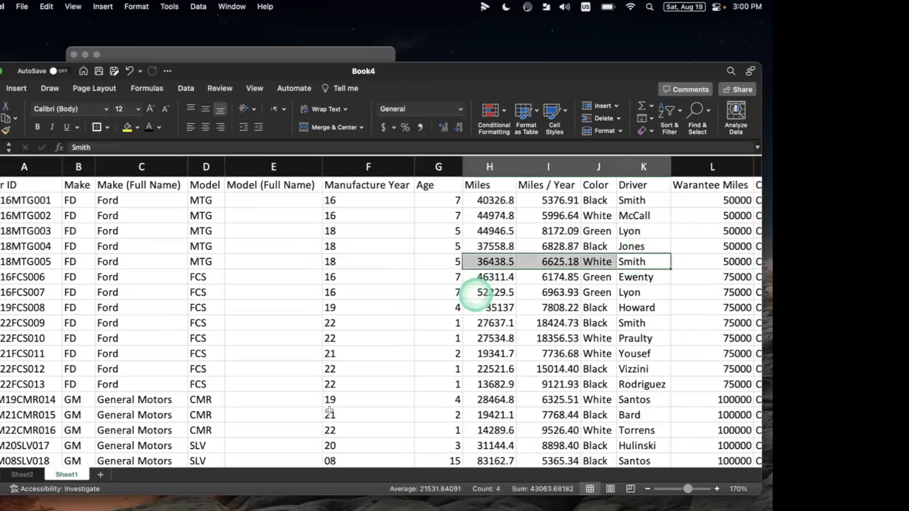
click(23, 475)
click(245, 363)
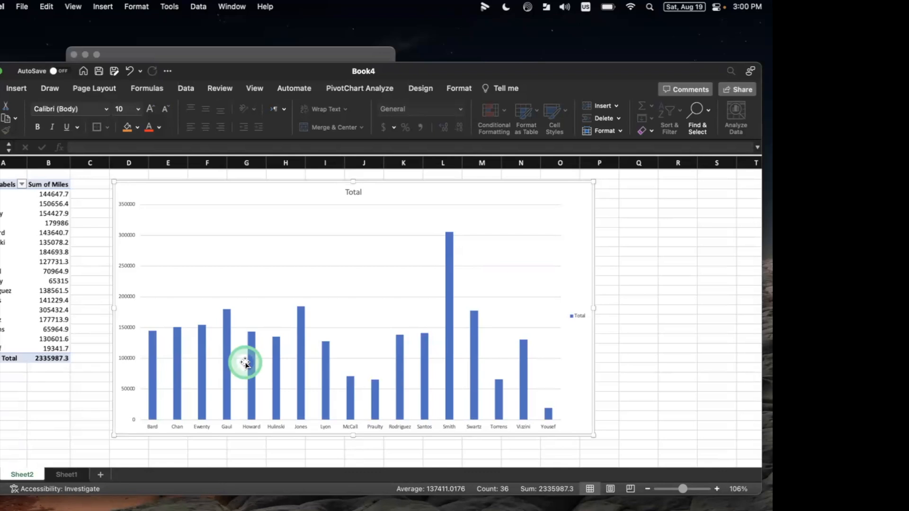
- Apply a Red-White-Green colour scale to all Miles / Year values on Sheet1, with green for low and red for high values
click(66, 475)
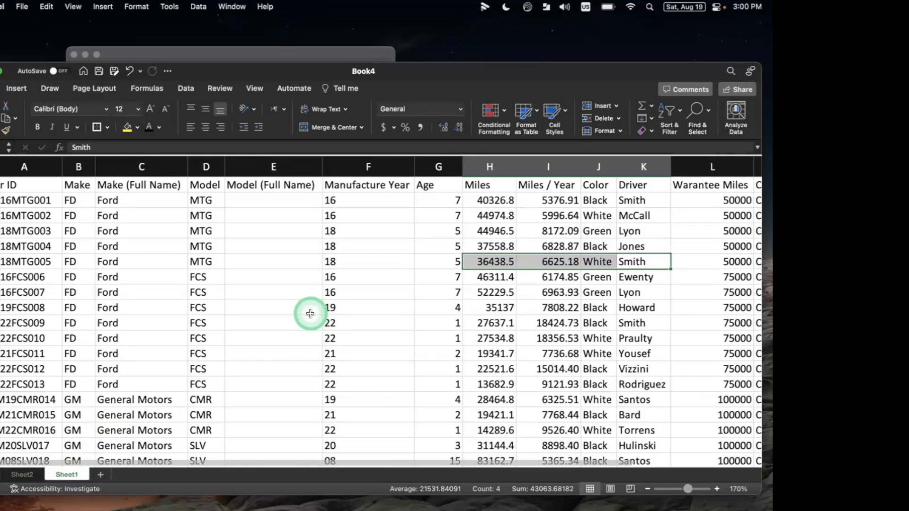
click(556, 188)
key(Down)
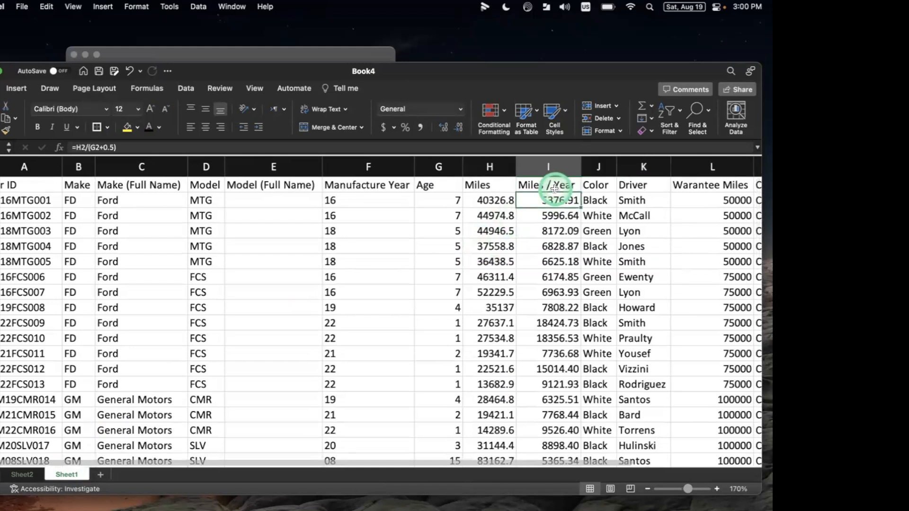
key(ctrl+shift+Down)
scroll(502, 310, up, 8)
scroll(502, 310, up, 5)
scroll(501, 310, right, 1)
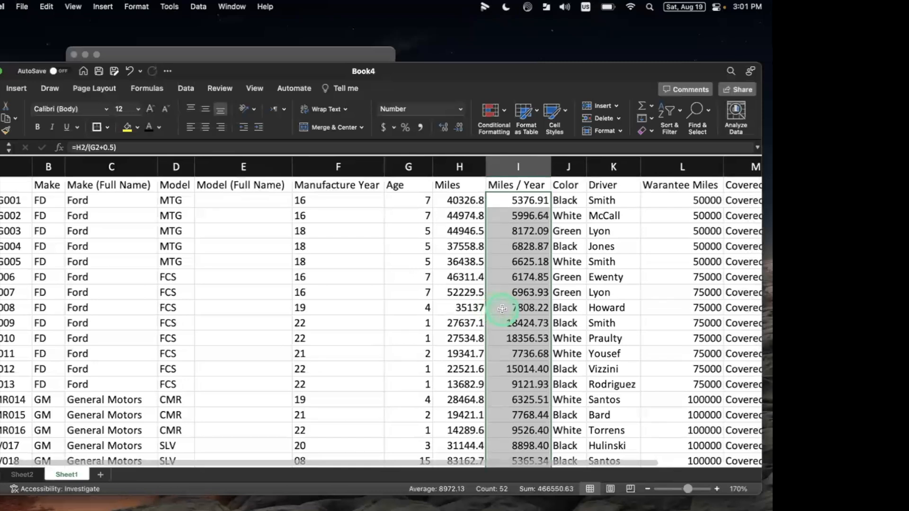
click(483, 125)
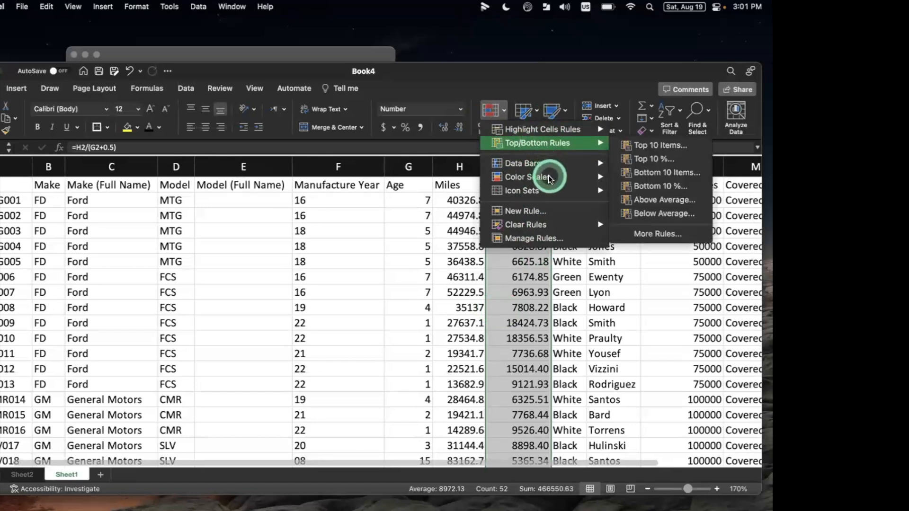
mouse_move(549, 178)
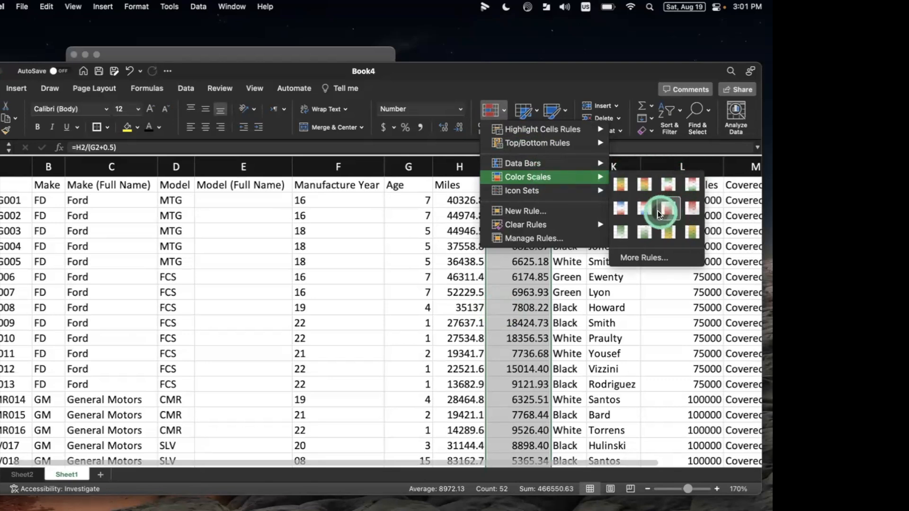
click(692, 187)
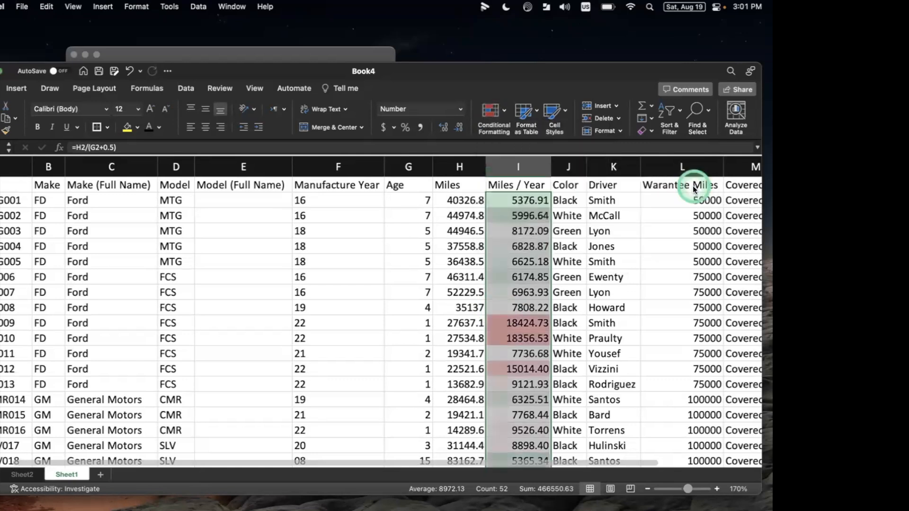
scroll(495, 277, down, 5)
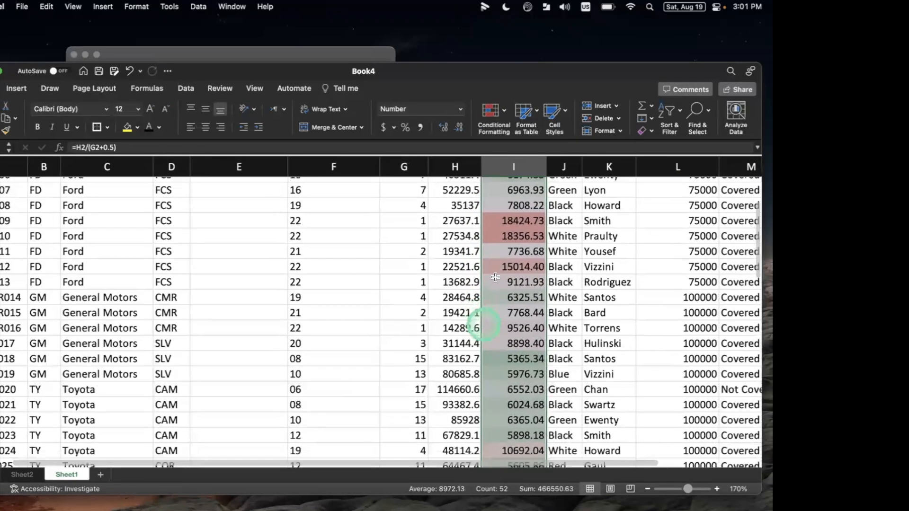
- Examine the colour-scaled Miles / Year values from the first car down to the last one
scroll(492, 284, down, 12)
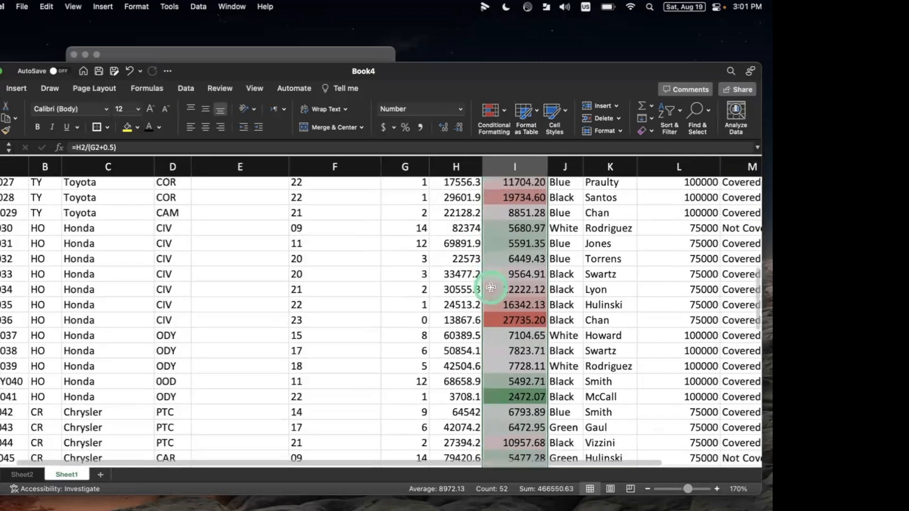
scroll(492, 284, down, 9)
click(504, 252)
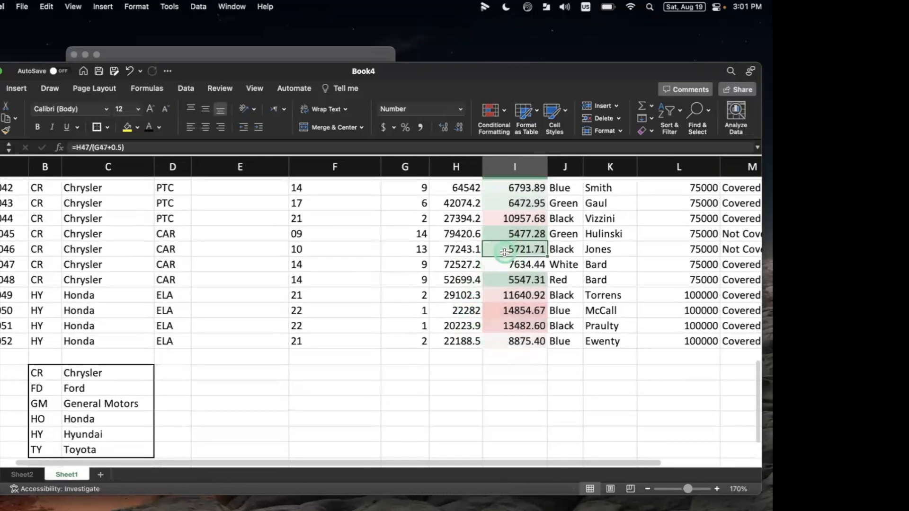
scroll(493, 256, up, 8)
scroll(492, 256, up, 15)
click(524, 205)
click(531, 201)
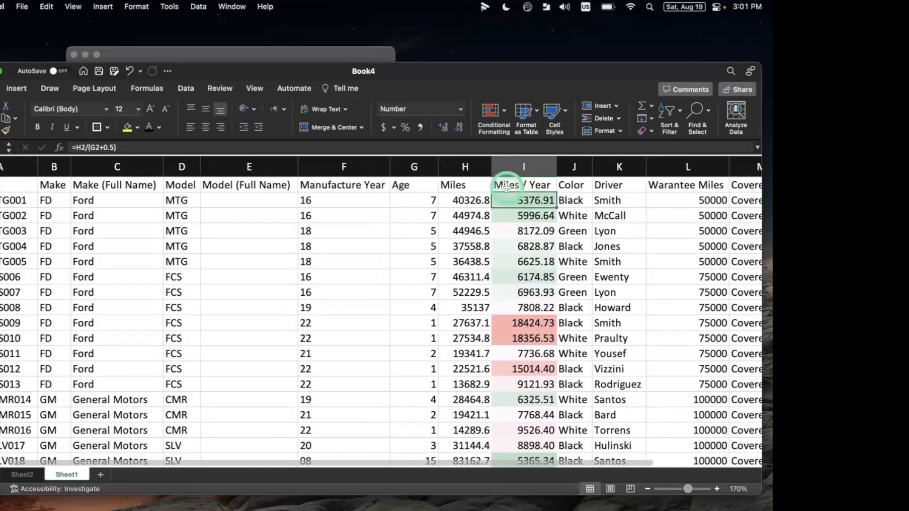
- Sort the car inventory by Miles / Year values from smallest to largest, treating the first row as headers
click(212, 89)
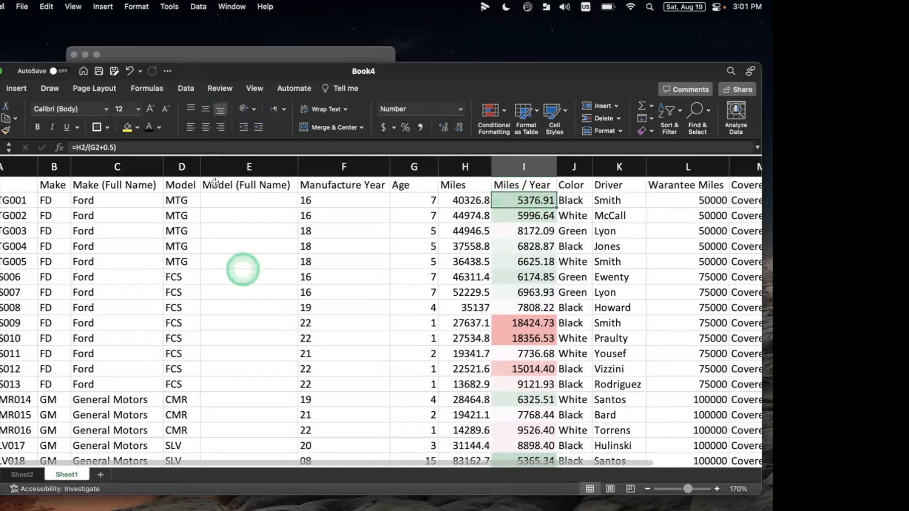
key(super+a)
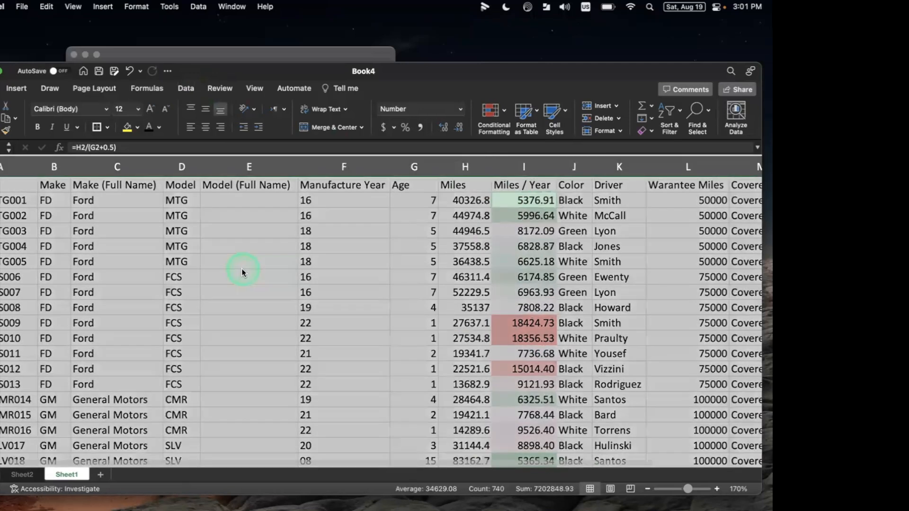
click(241, 268)
click(524, 215)
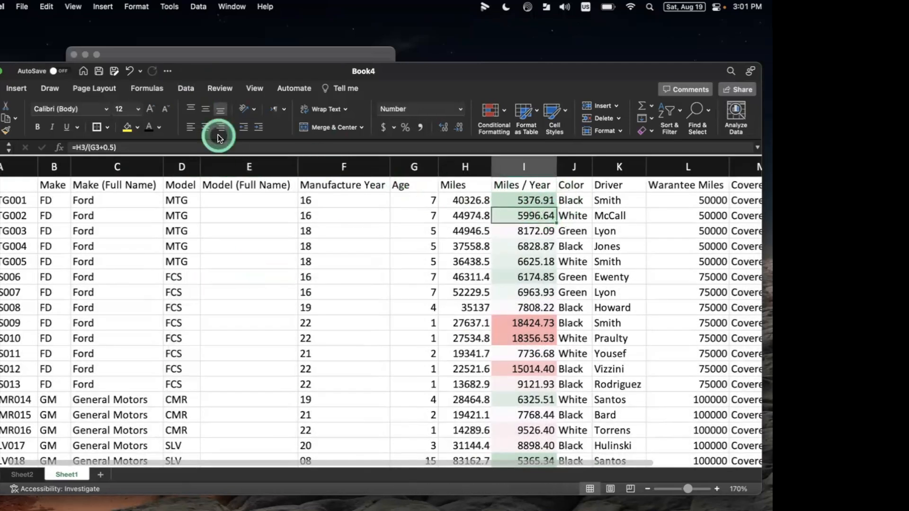
click(186, 89)
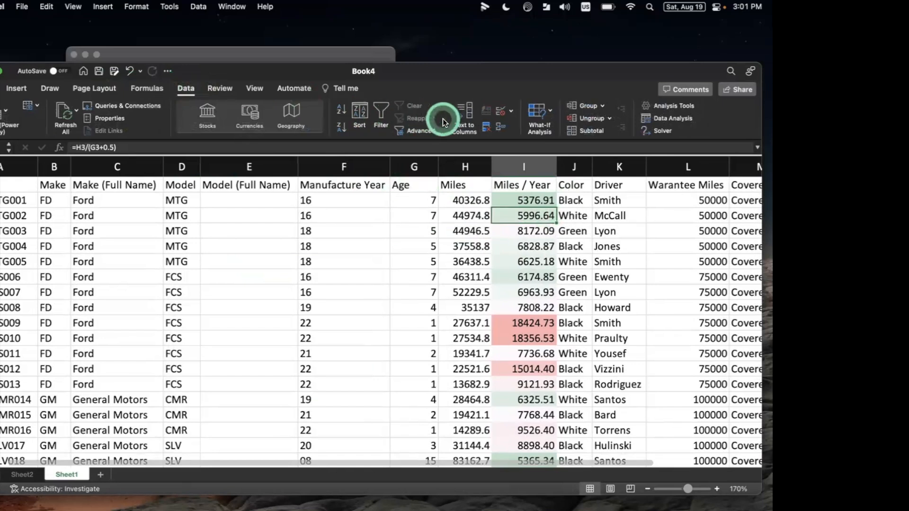
click(361, 116)
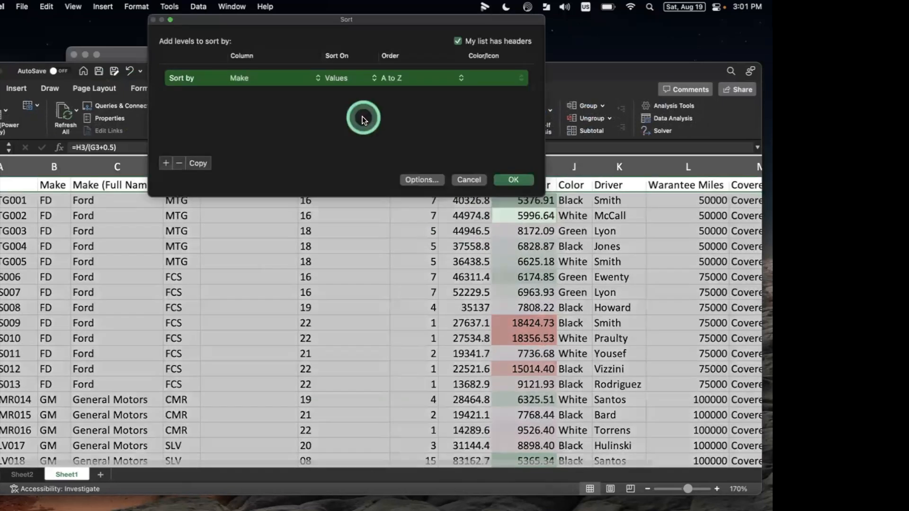
click(281, 81)
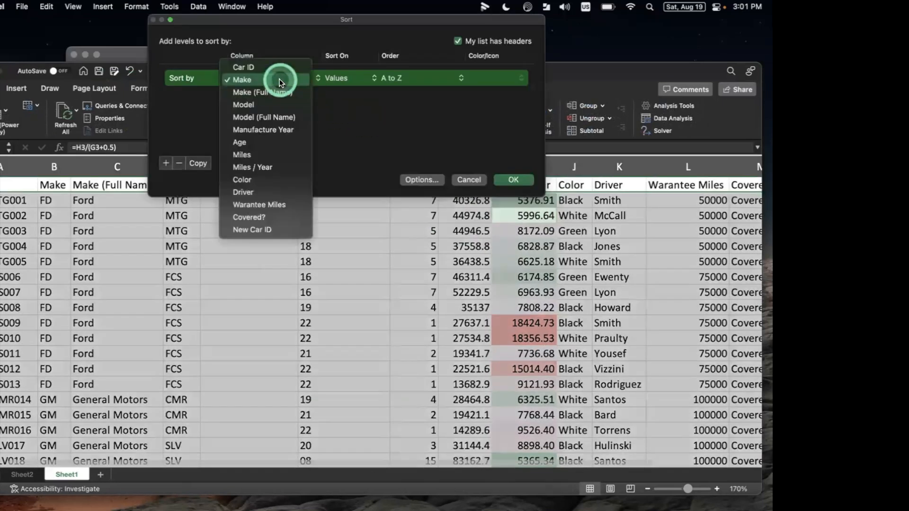
click(280, 167)
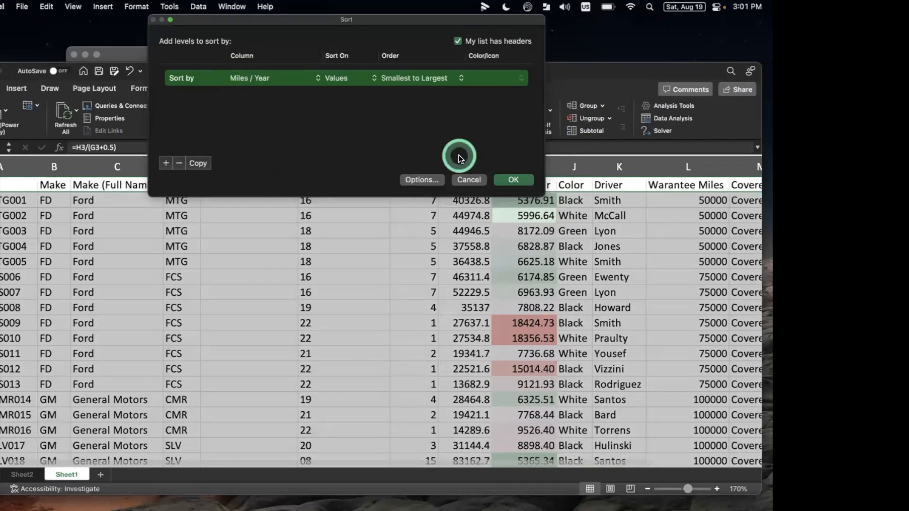
click(525, 180)
- Examine the sorted inventory, following the Miles / Year colour gradient down all rows and reviewing the columns across to New Car ID
key(Down)
key(Down)
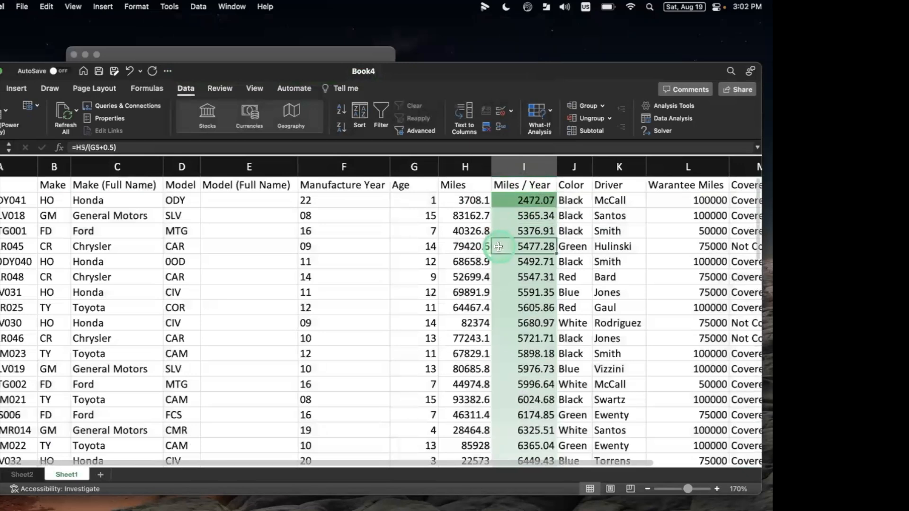
scroll(544, 256, down, 5)
scroll(534, 210, up, 5)
scroll(527, 242, down, 10)
scroll(523, 273, down, 10)
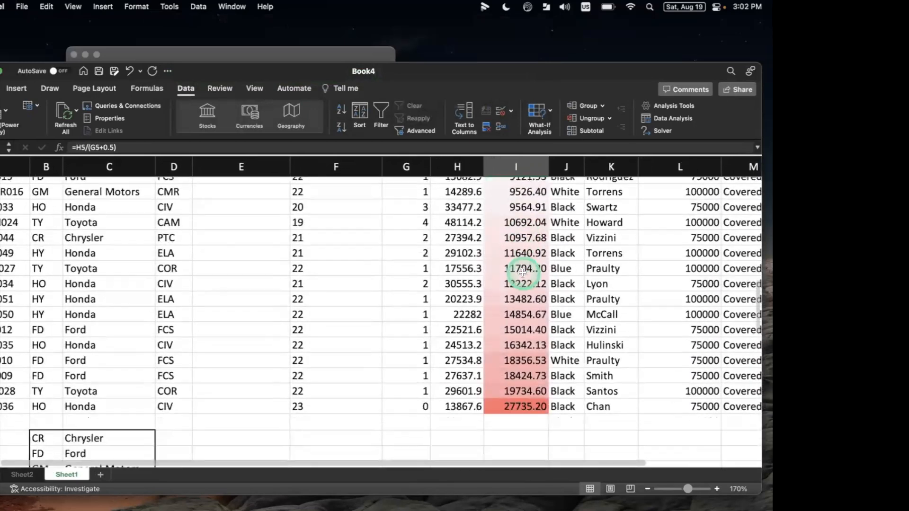
scroll(521, 309, up, 15)
scroll(521, 310, down, 5)
scroll(523, 312, down, 5)
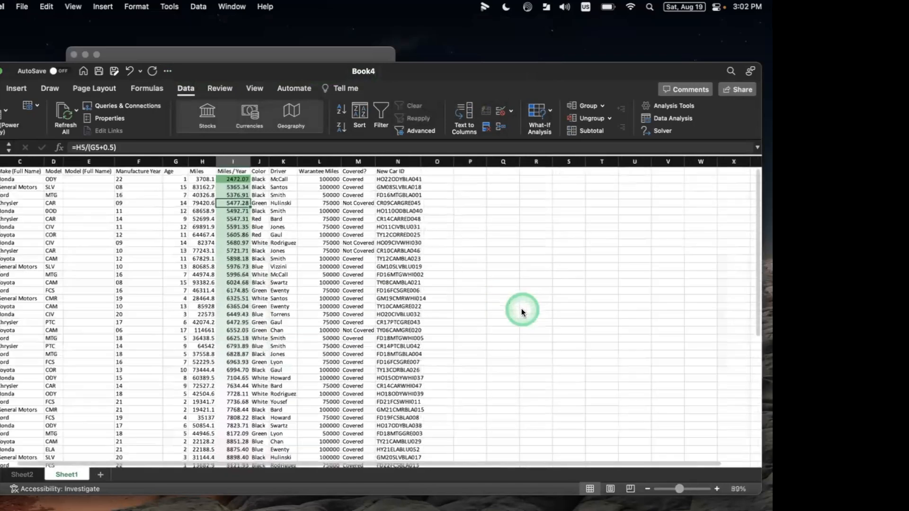
scroll(522, 311, down, 2)
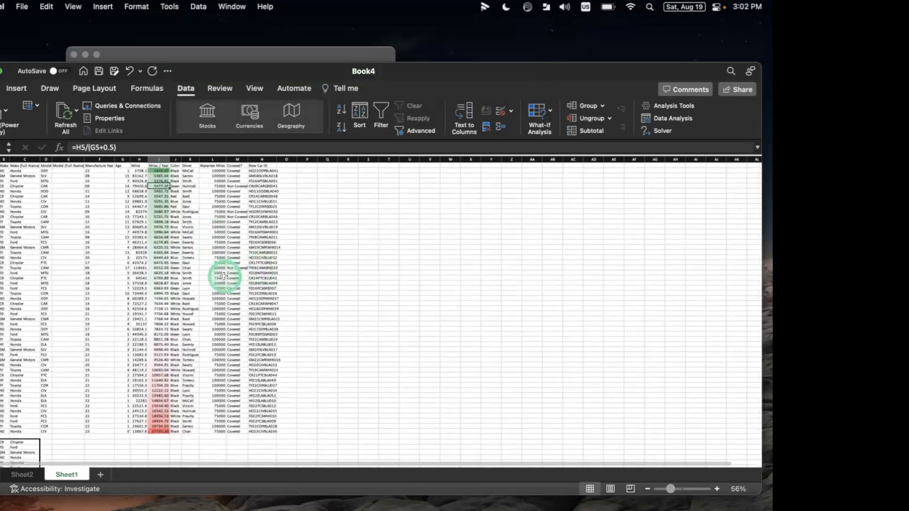
scroll(118, 229, up, 6)
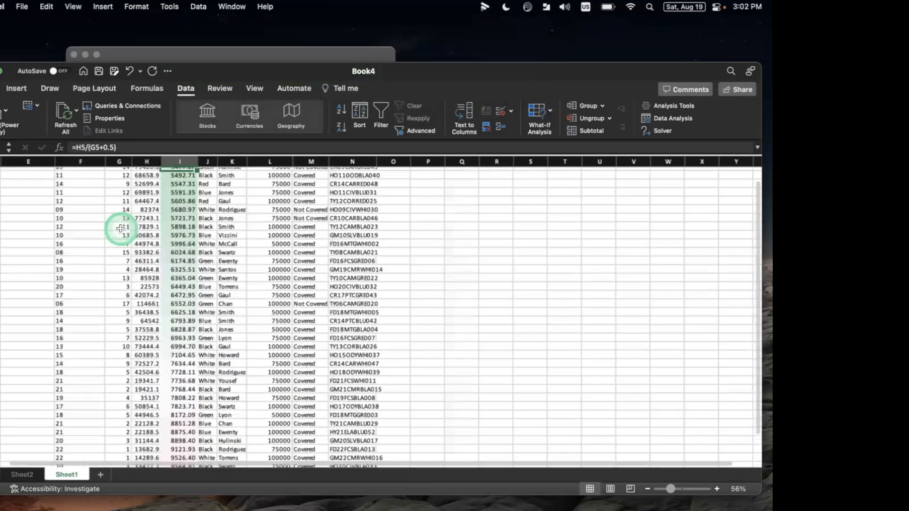
scroll(118, 230, up, 10)
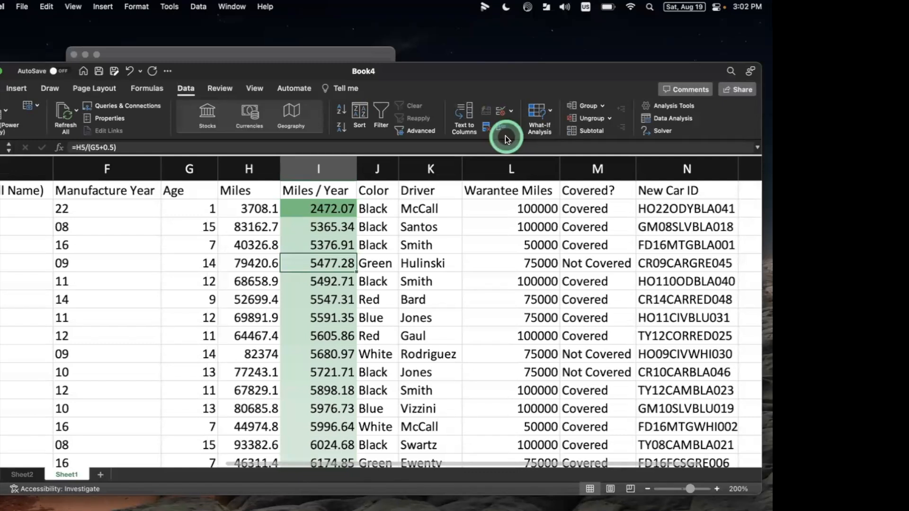
scroll(419, 258, right, 5)
scroll(419, 258, right, 1)
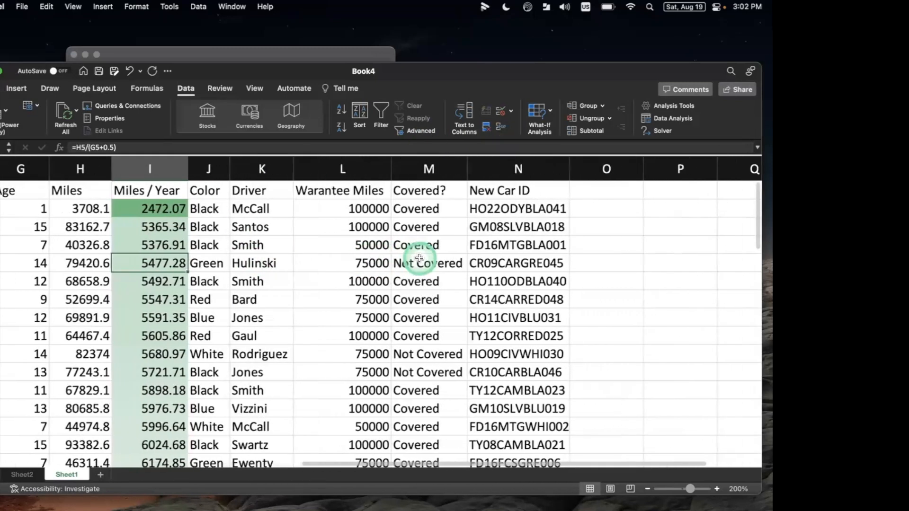
scroll(419, 258, down, 5)
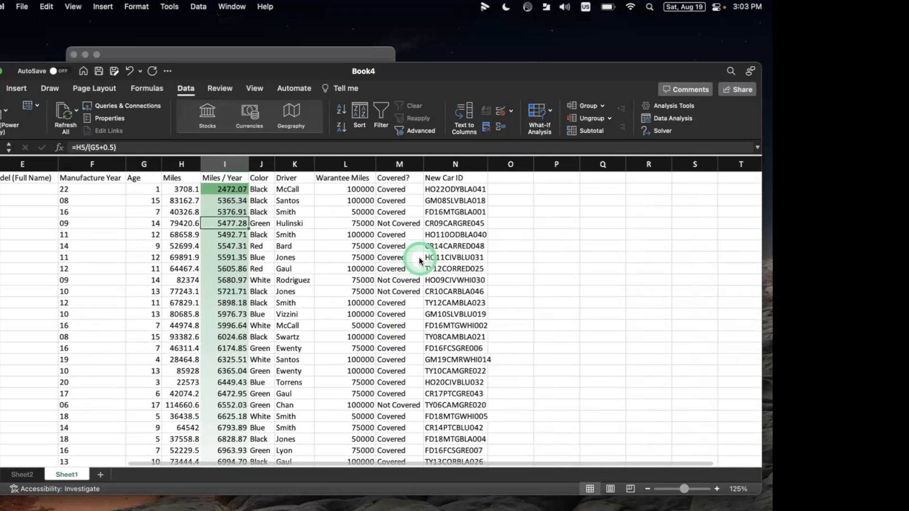
scroll(13, 243, left, 1)
scroll(11, 245, up, 4)
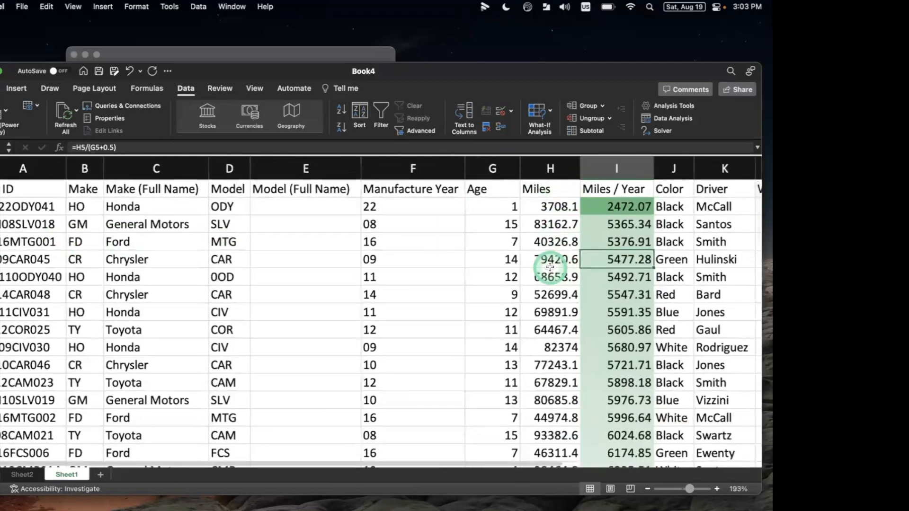
scroll(549, 267, right, 3)
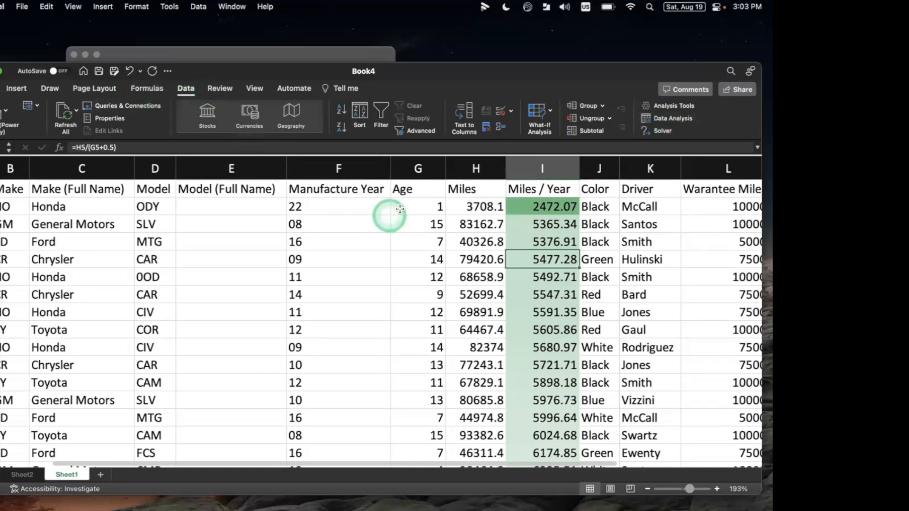
- Start a Descriptive Statistics analysis with the Miles column, H1:H53, as input range and labels in the first row
click(669, 118)
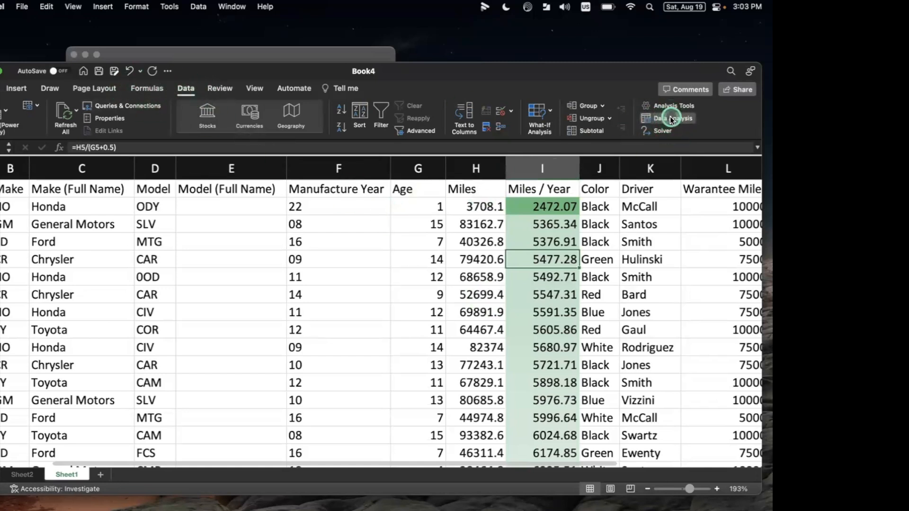
scroll(347, 180, up, 6)
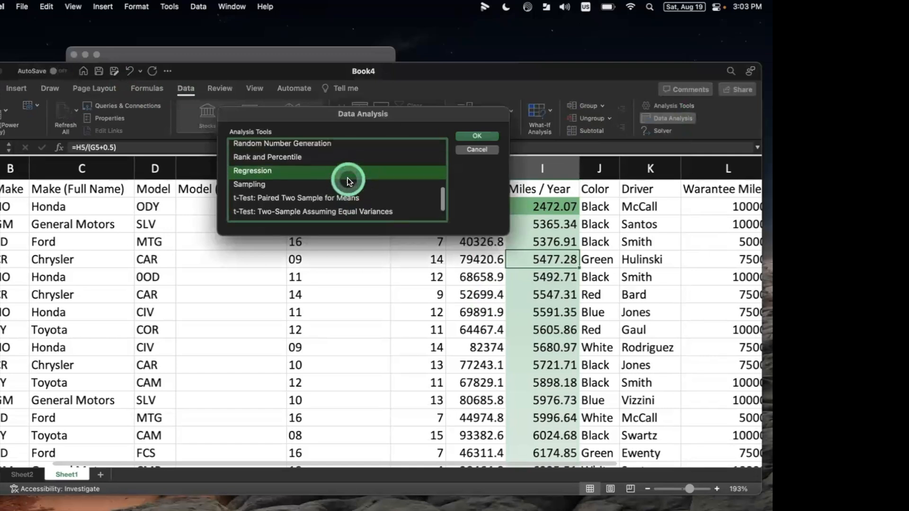
scroll(348, 180, up, 5)
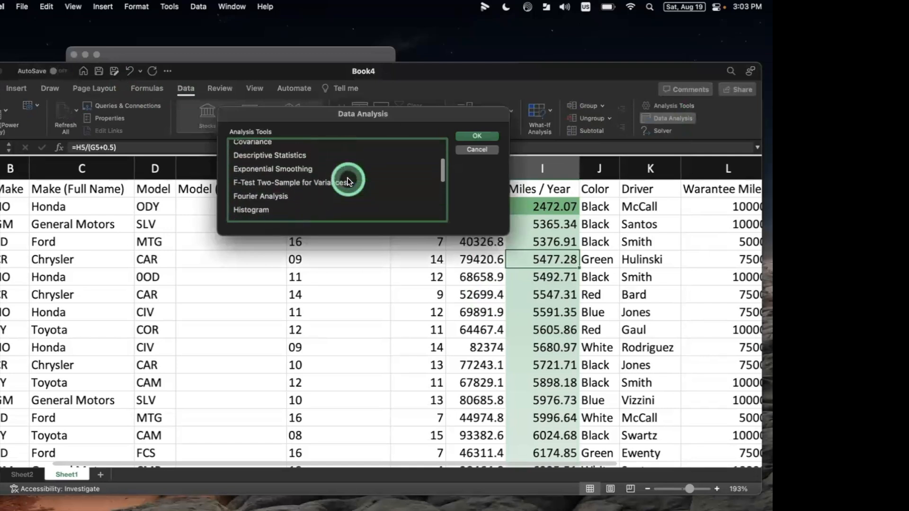
scroll(348, 180, up, 1)
click(320, 183)
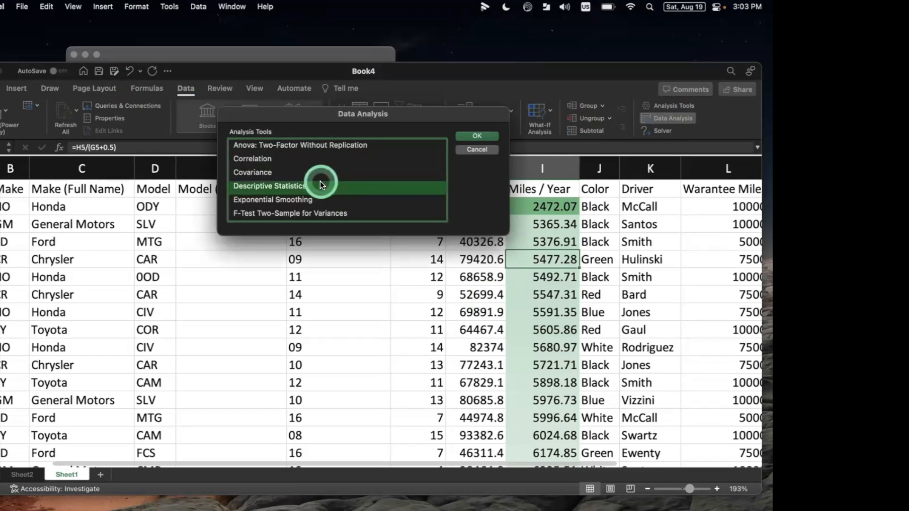
click(477, 137)
click(374, 137)
drag(345, 94, 509, 101)
click(592, 131)
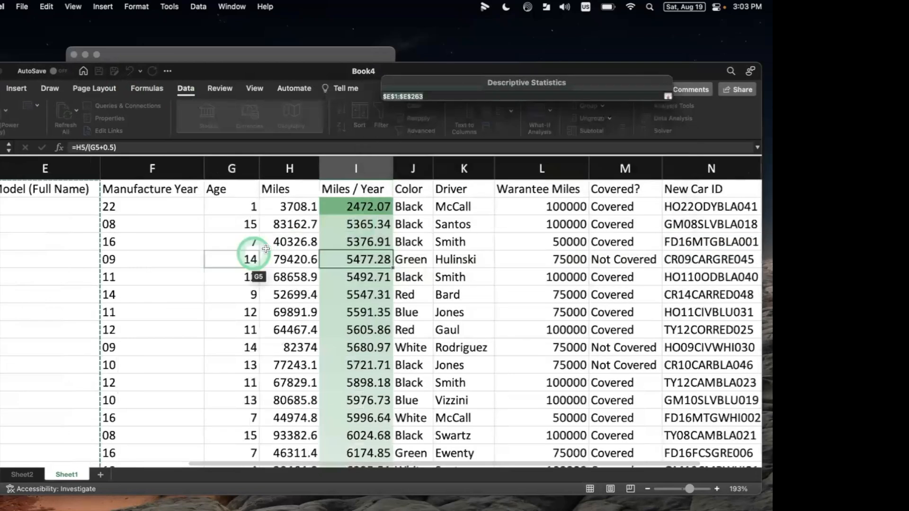
click(285, 192)
key(ctrl+shift+Down)
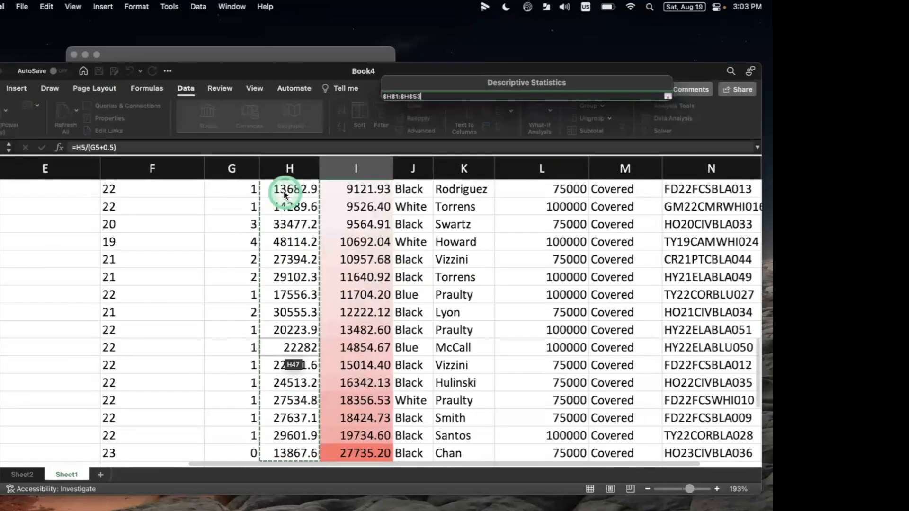
scroll(296, 245, up, 15)
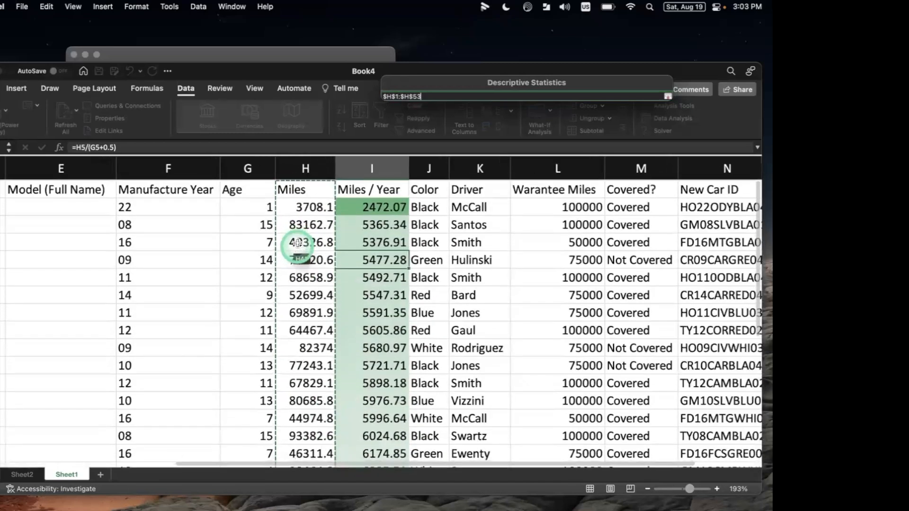
click(662, 108)
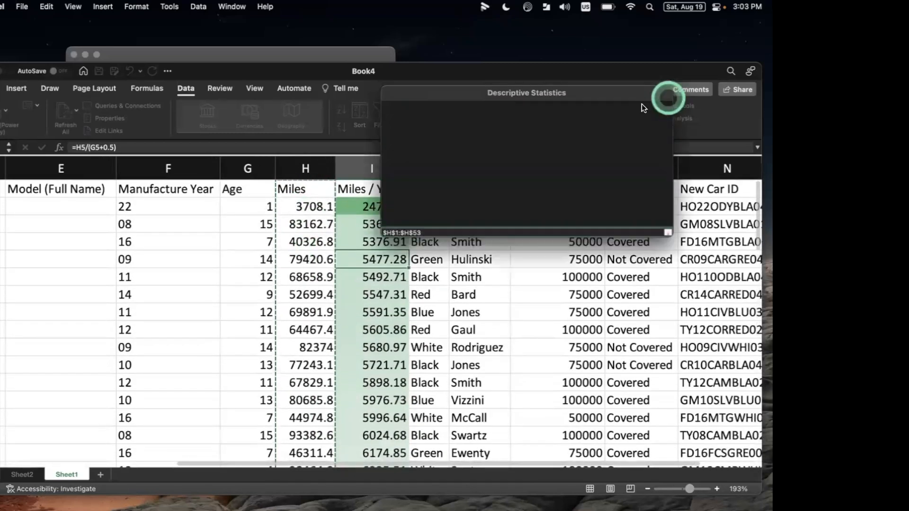
click(440, 168)
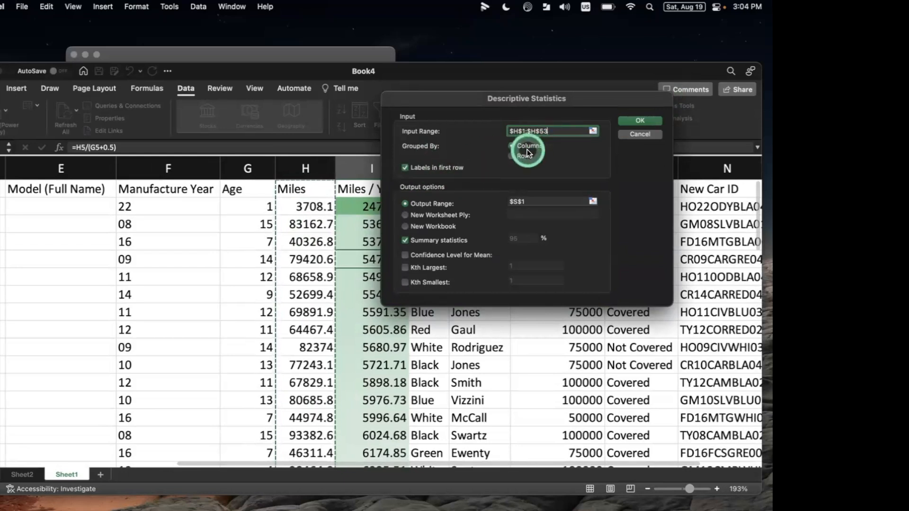
- Set the output range to R1 with summary statistics enabled and generate the Miles statistics
click(593, 201)
scroll(628, 226, right, 3)
click(456, 190)
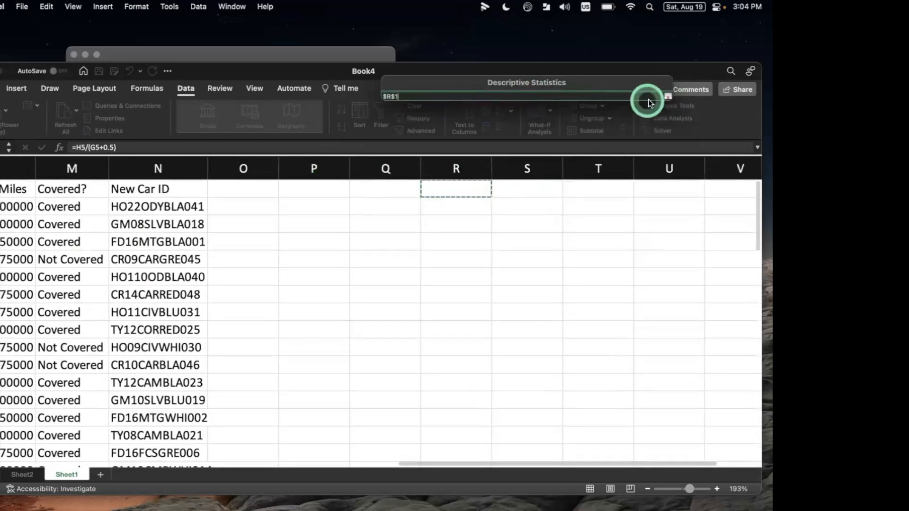
click(668, 96)
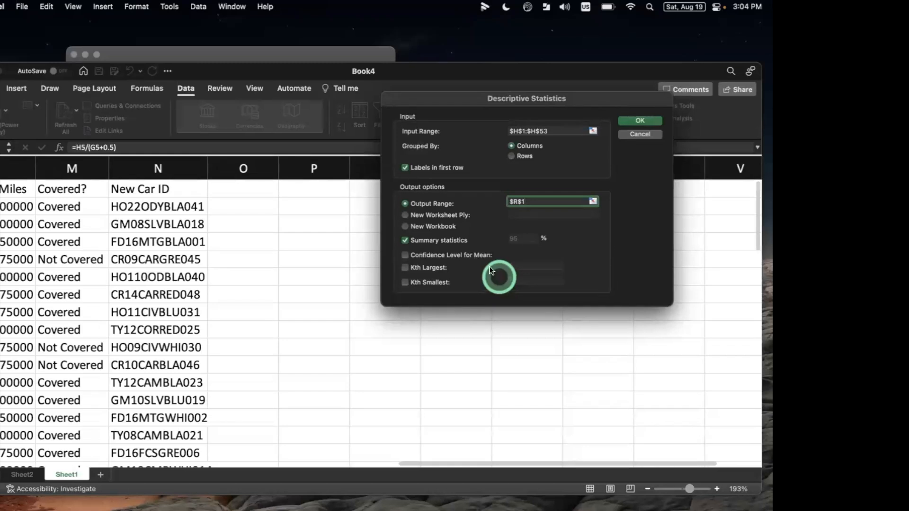
click(635, 121)
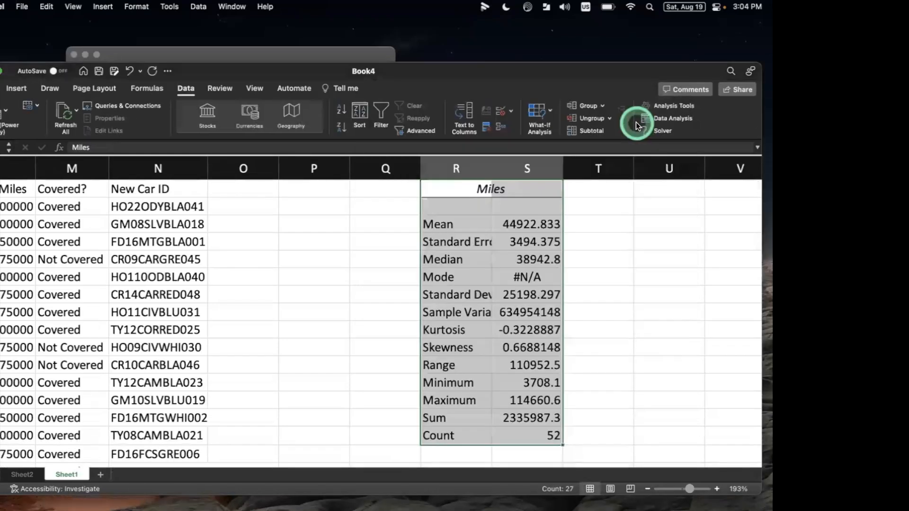
- Autofit the widths of columns R and S to the statistics labels and values
click(394, 316)
drag(462, 170, 539, 168)
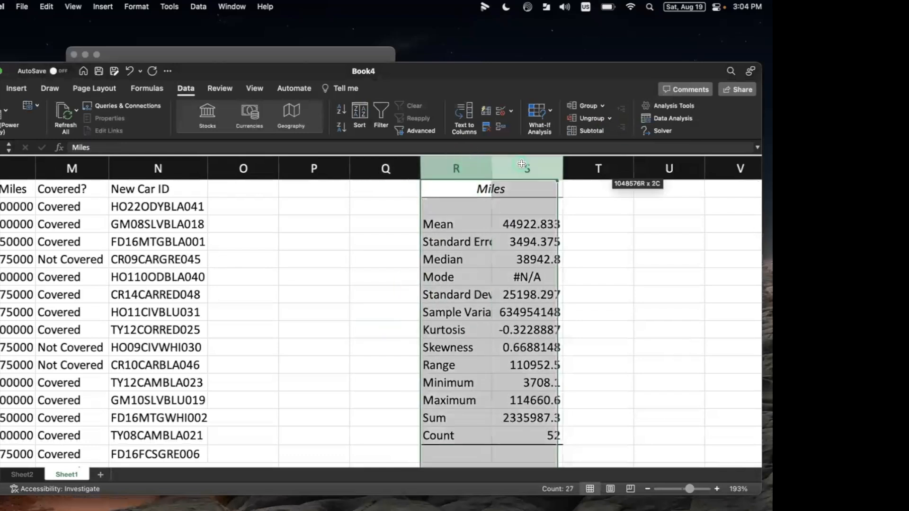
click(496, 163)
drag(482, 165, 521, 165)
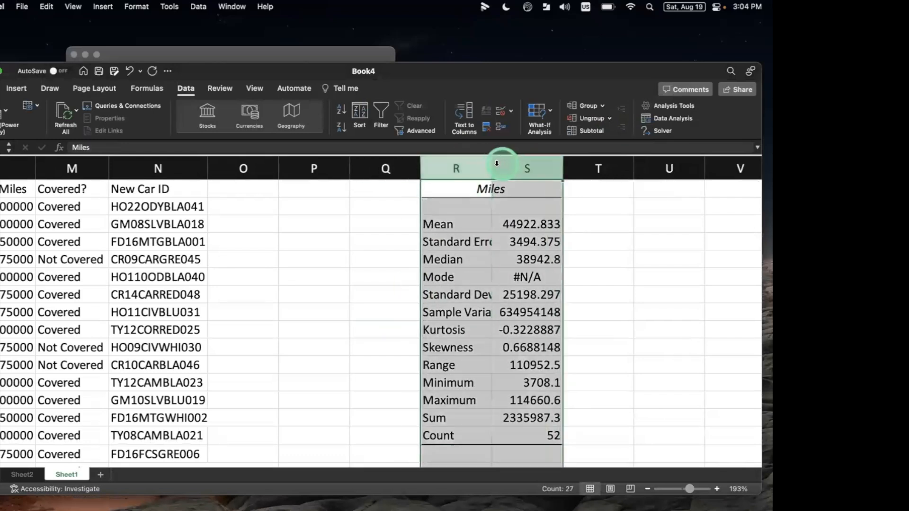
double_click(491, 163)
scroll(426, 251, right, 2)
click(438, 222)
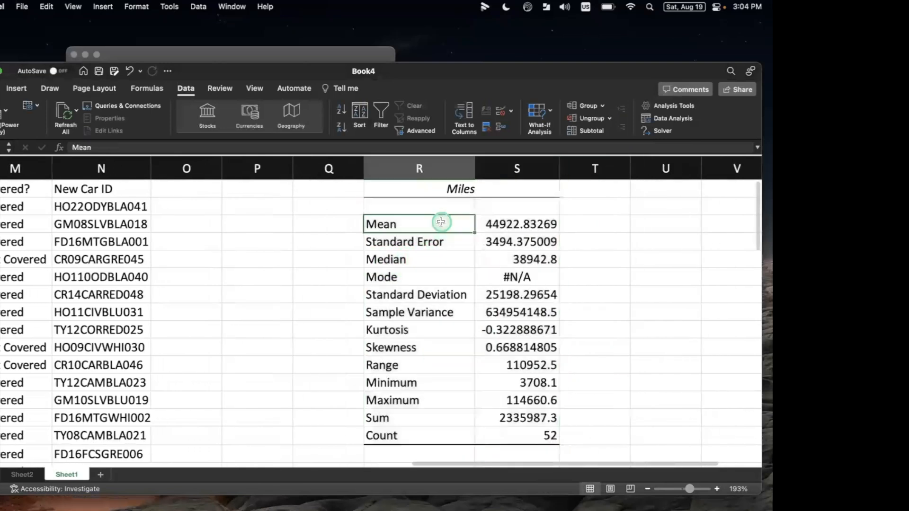
- Examine the Miles statistics in columns R and S, going through the measures from Mean down to Count
key(Right)
key(Return)
key(Tab)
key(Return)
key(Return)
key(Tab)
key(Down)
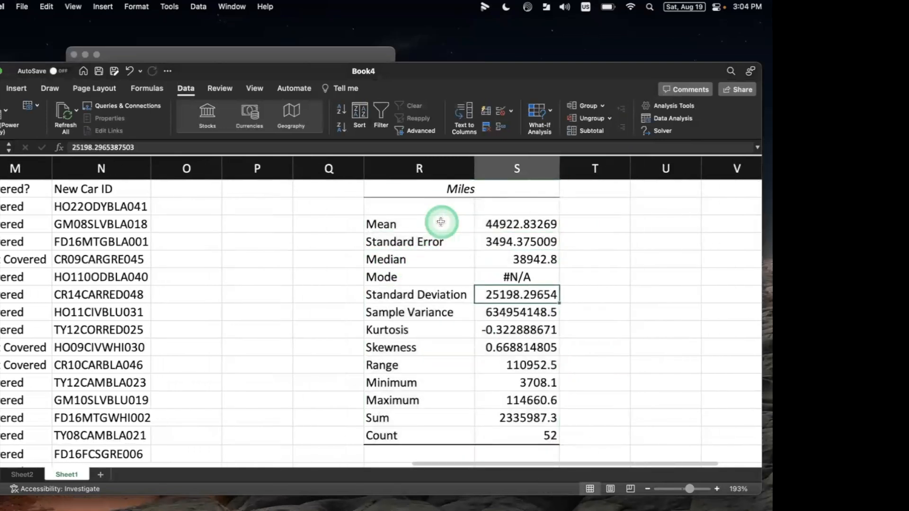
key(Return)
key(Up)
key(Down)
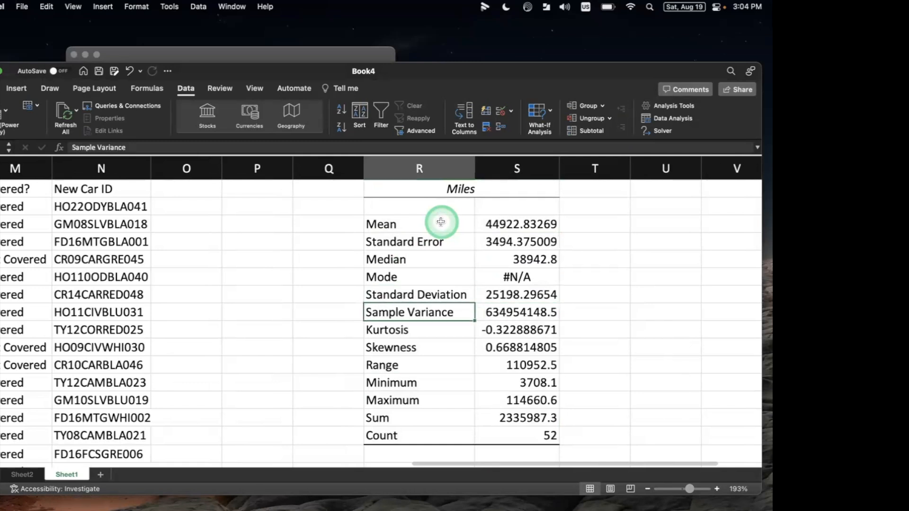
key(Right)
key(Down)
key(Left)
key(Left)
key(Down)
key(Down)
key(Down)
key(Down)
key(Right)
key(Down)
key(Up)
key(Up)
key(Down)
key(Down)
key(Down)
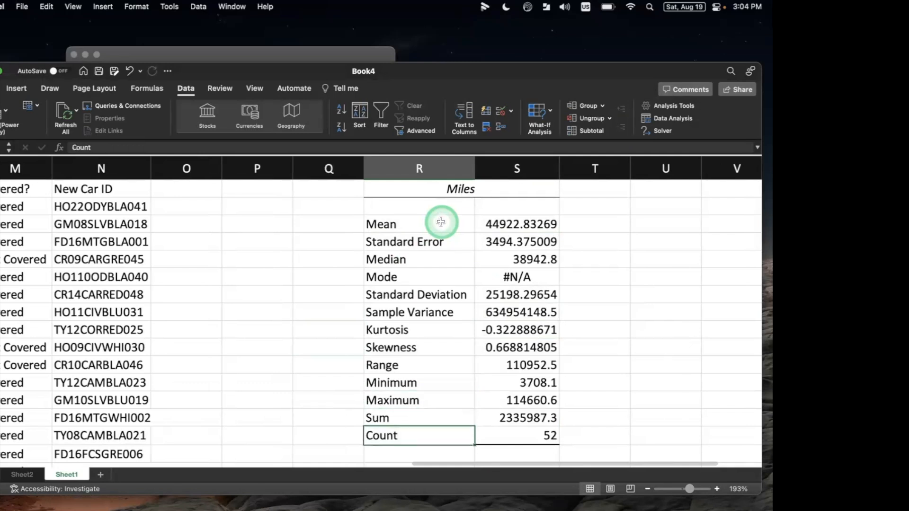
key(Right)
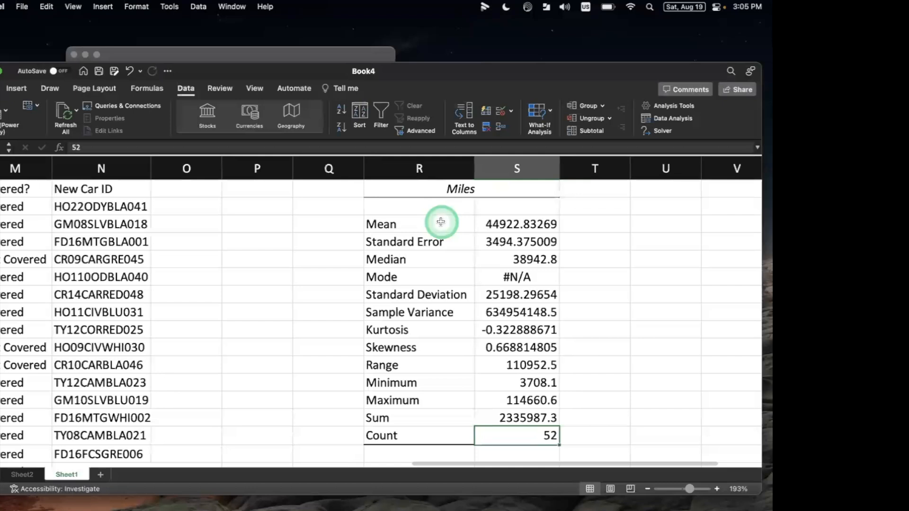
- Review the Miles statistics table alongside the inventory's Age, Miles and Miles / Year columns
scroll(362, 315, down, 3)
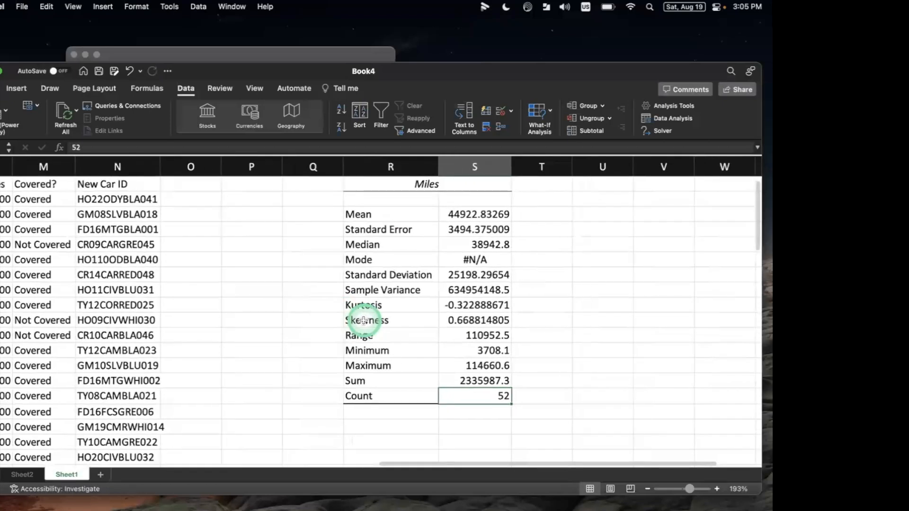
scroll(363, 320, down, 2)
scroll(364, 321, left, 5)
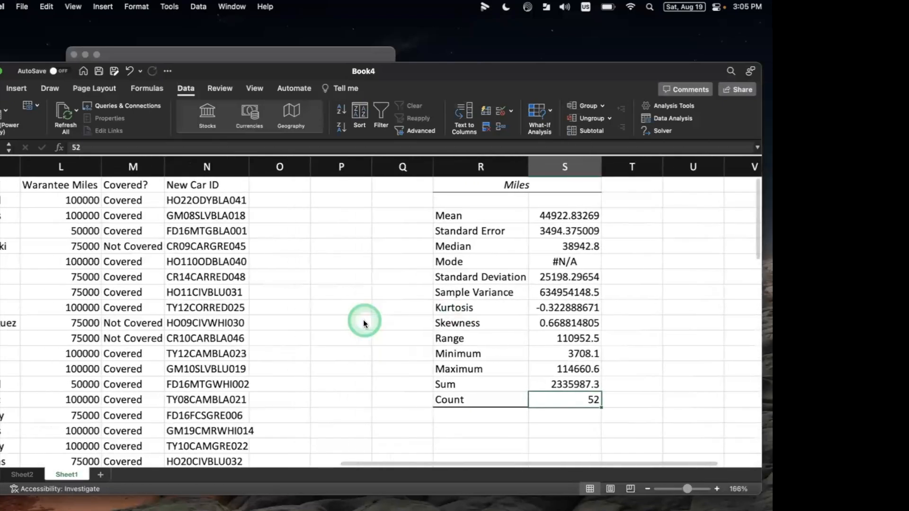
scroll(362, 319, left, 2)
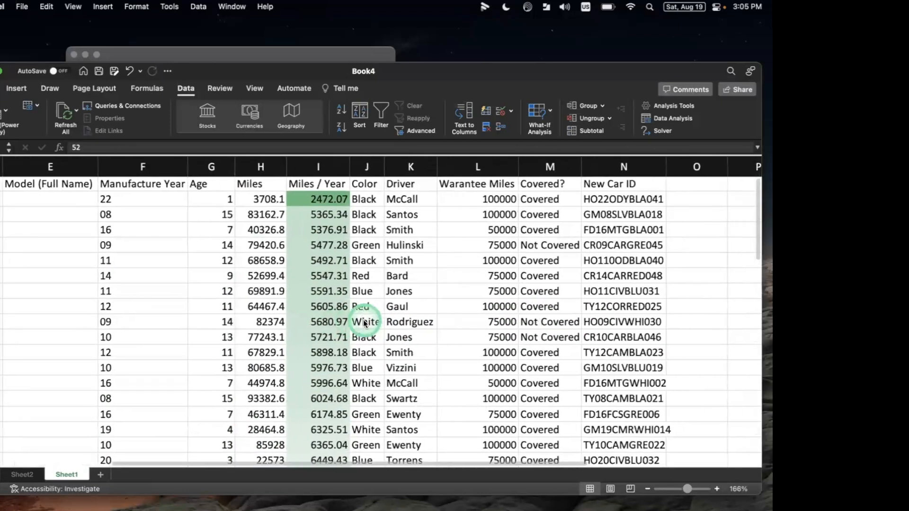
scroll(363, 319, right, 5)
scroll(363, 320, right, 3)
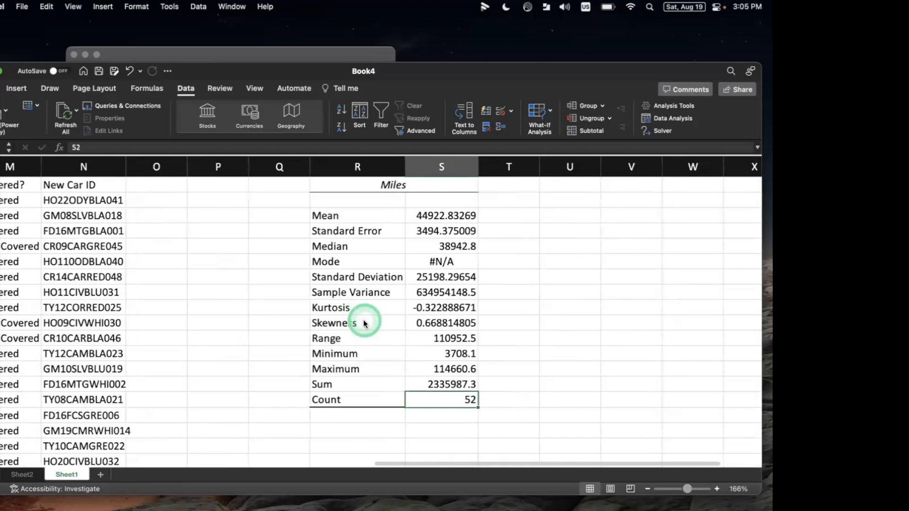
scroll(364, 322, right, 3)
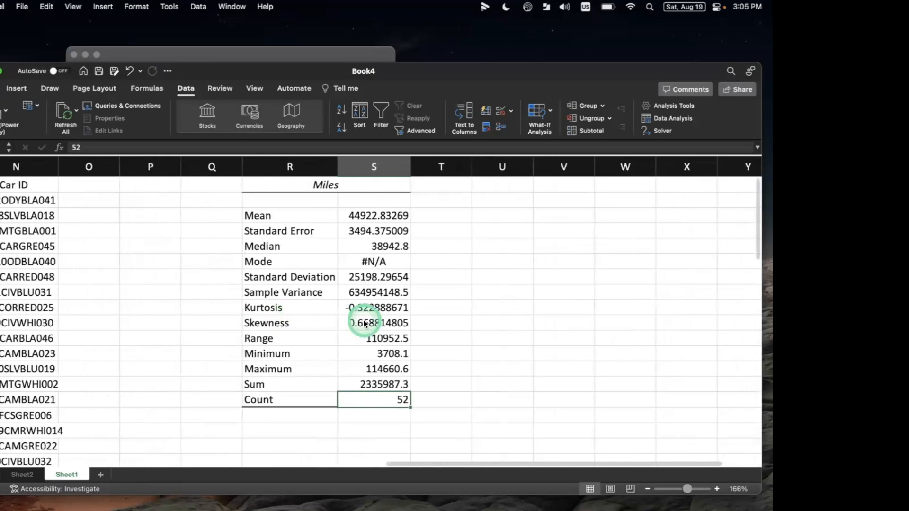
scroll(363, 323, right, 1)
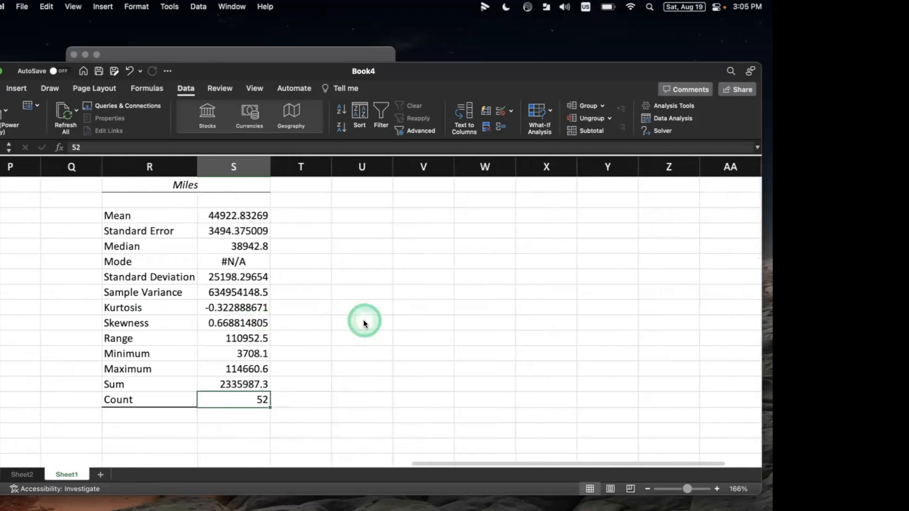
- Insert a markers-only scatter chart from the Age and Miles columns, G1:H53, including their headers
scroll(363, 323, left, 10)
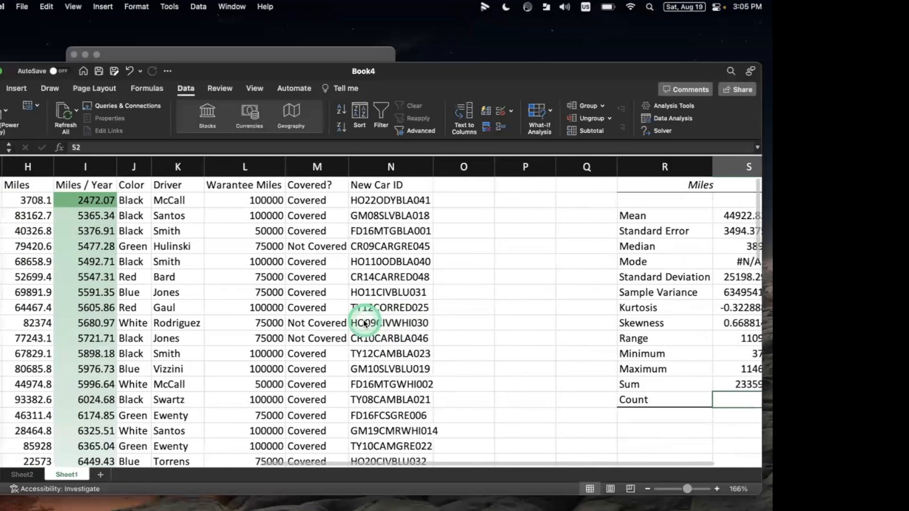
scroll(365, 324, left, 5)
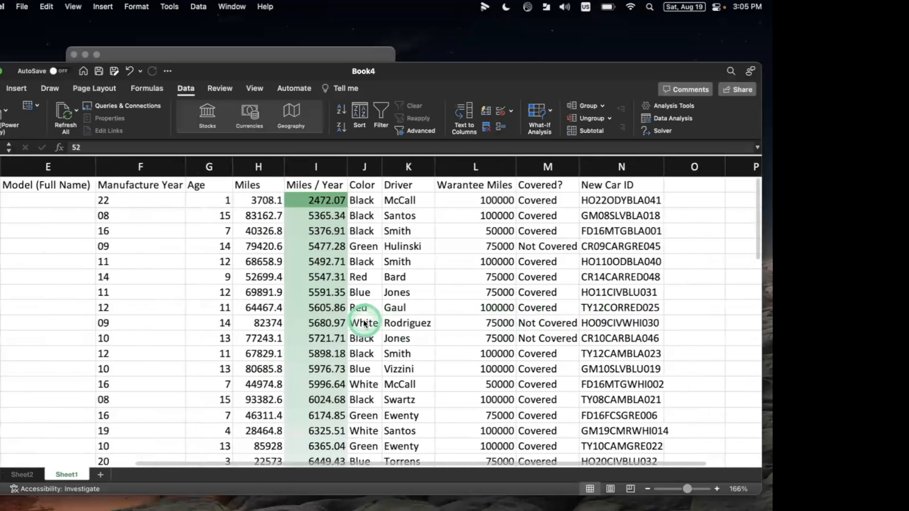
drag(258, 185, 301, 198)
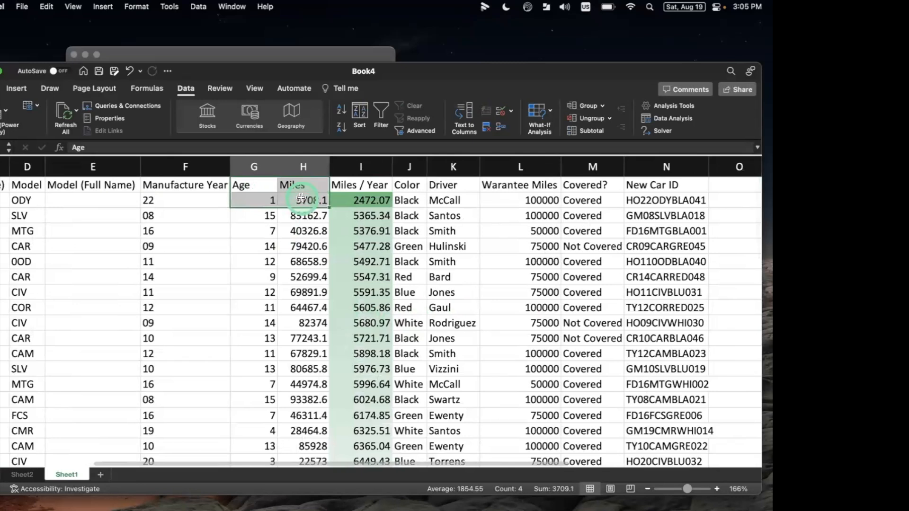
key(shift+Down)
key(super+shift+Down)
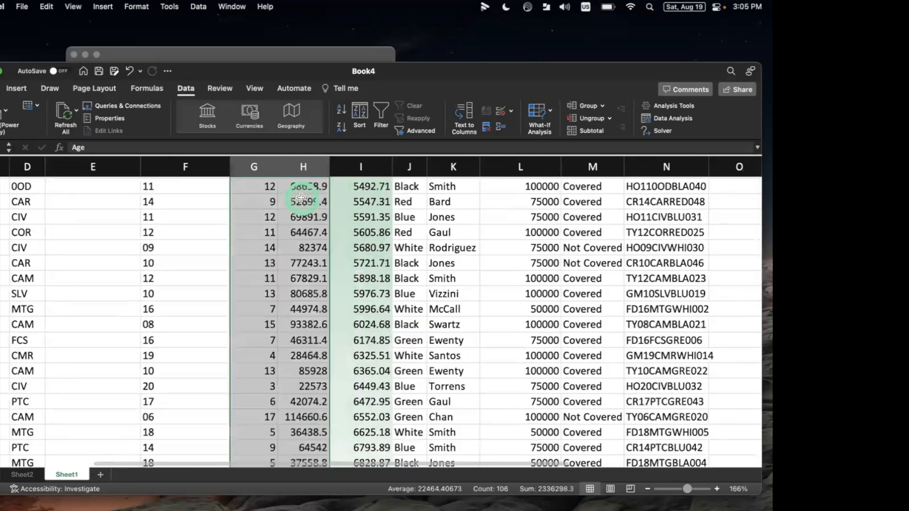
scroll(301, 199, up, 20)
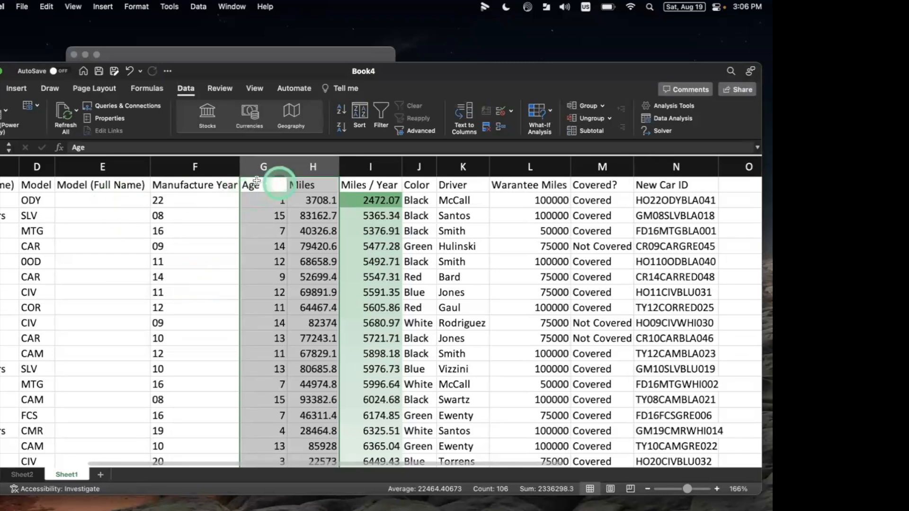
click(19, 89)
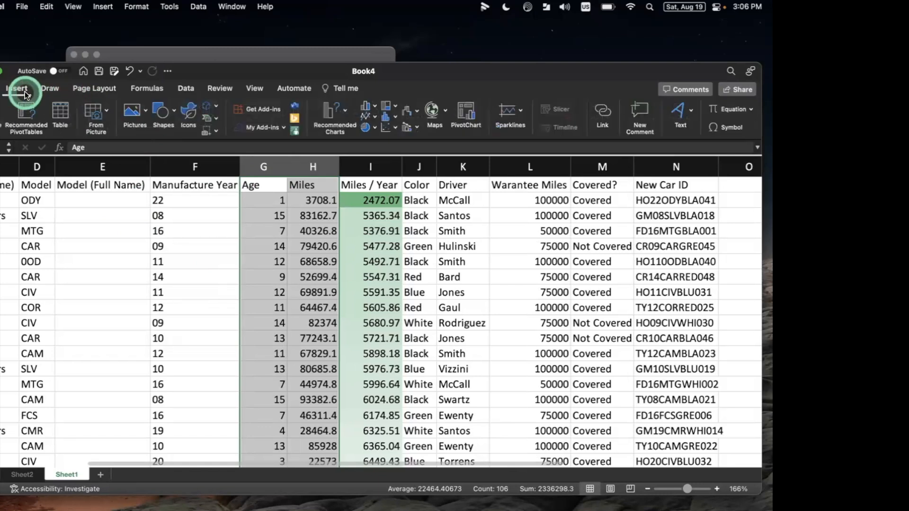
click(390, 126)
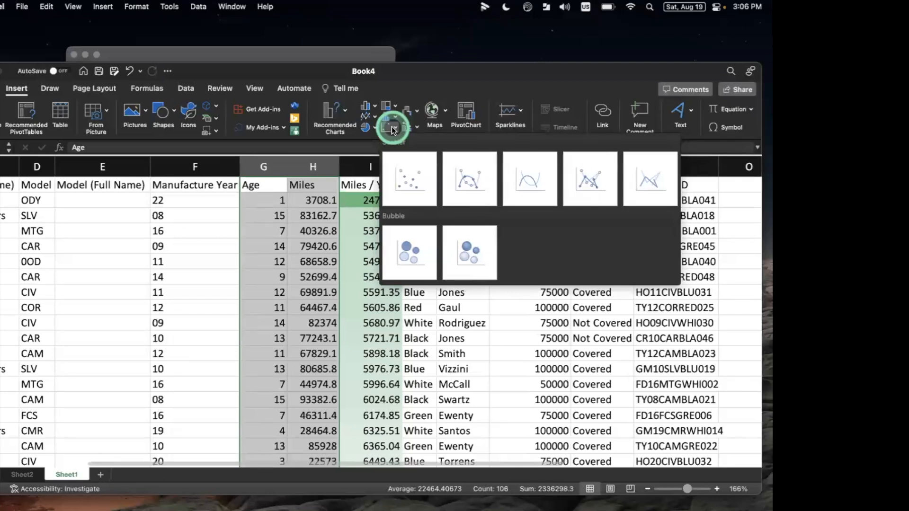
click(410, 171)
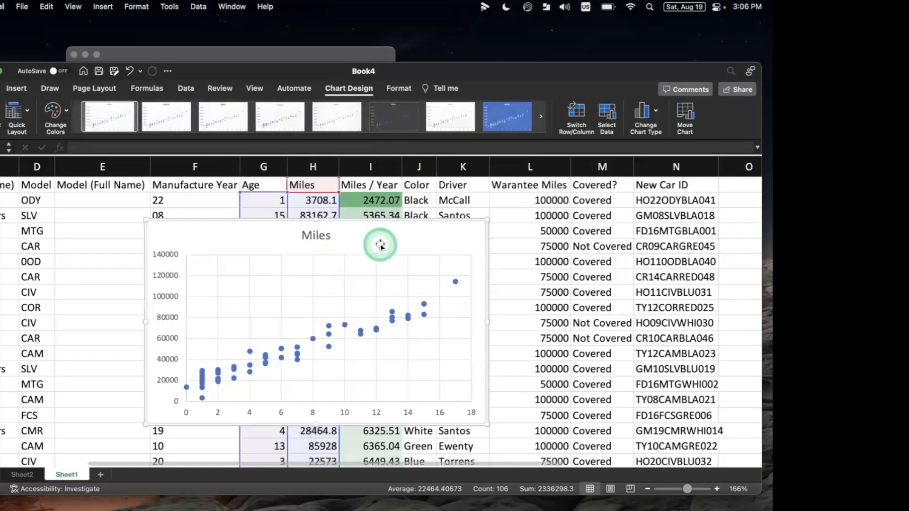
- Move the scatter chart to the empty area from column U onward beside the Miles statistics, and delete its chart title
drag(383, 246, 501, 246)
scroll(502, 245, right, 10)
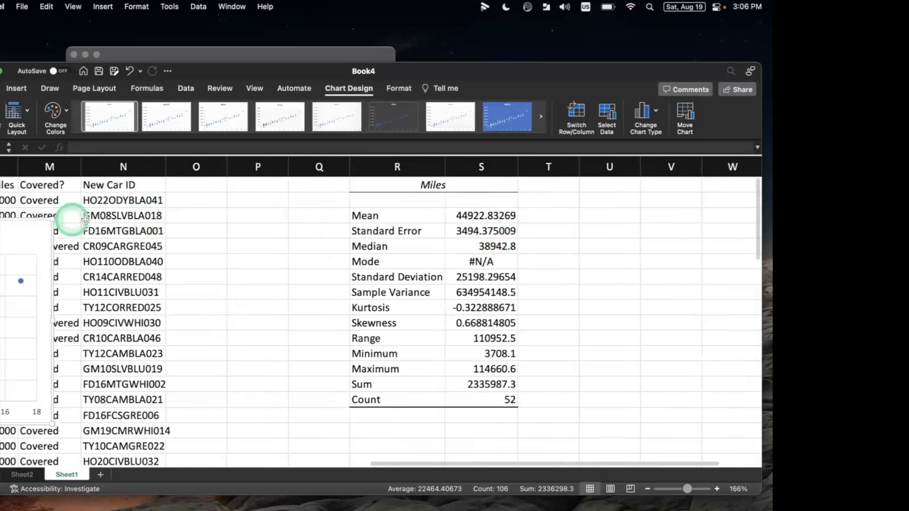
drag(10, 234, 544, 233)
scroll(545, 235, right, 2)
scroll(545, 234, right, 2)
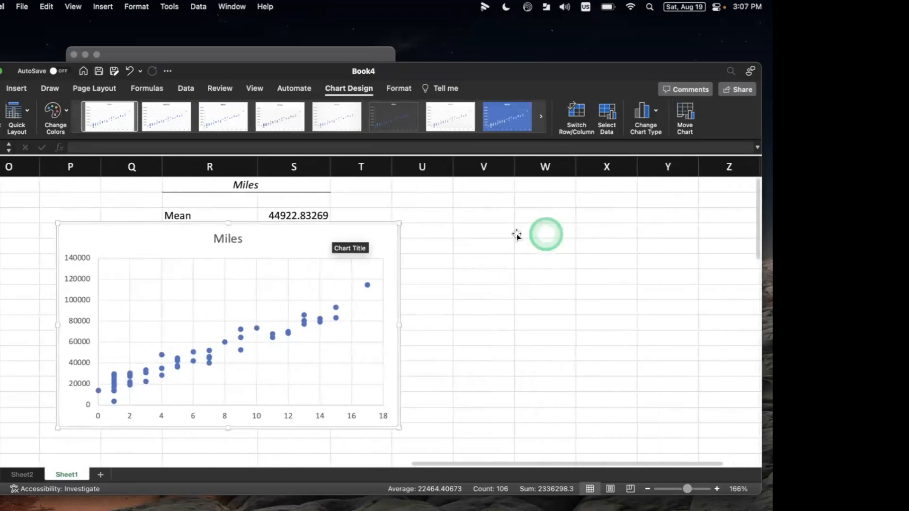
drag(341, 231, 584, 212)
scroll(584, 211, right, 3)
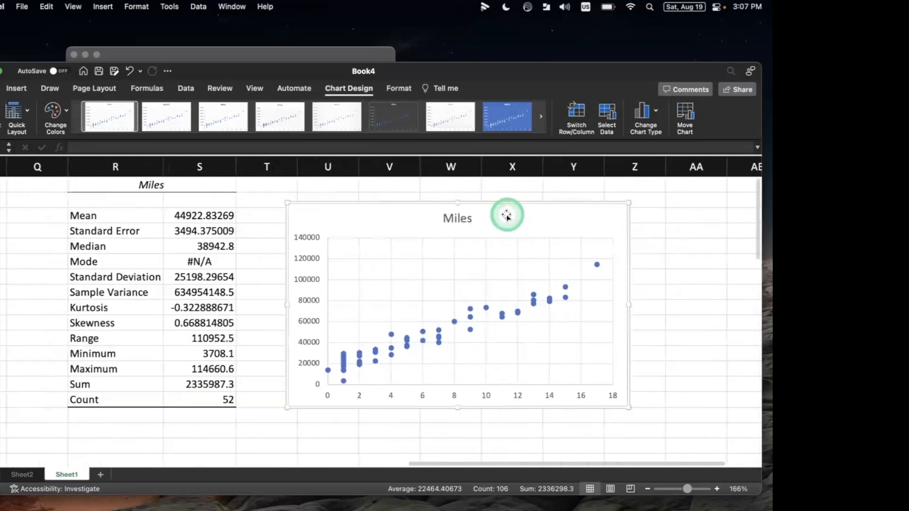
click(429, 219)
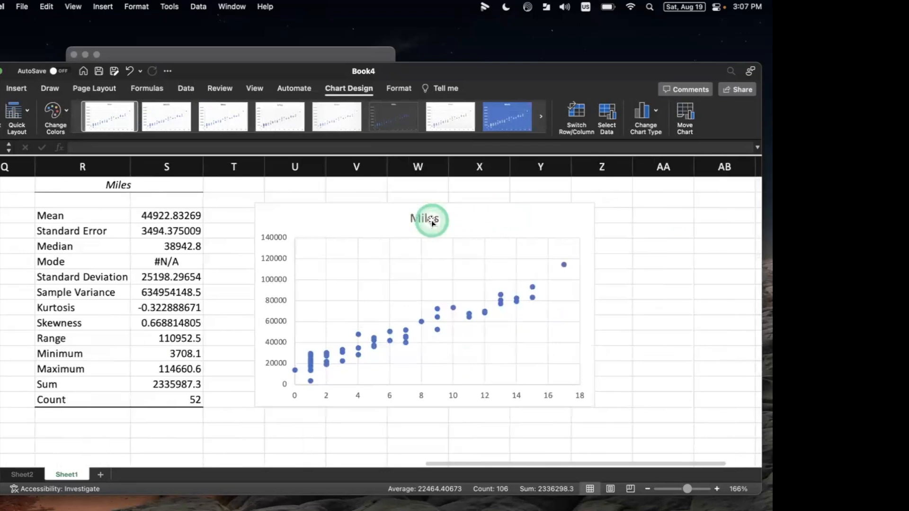
key(Delete)
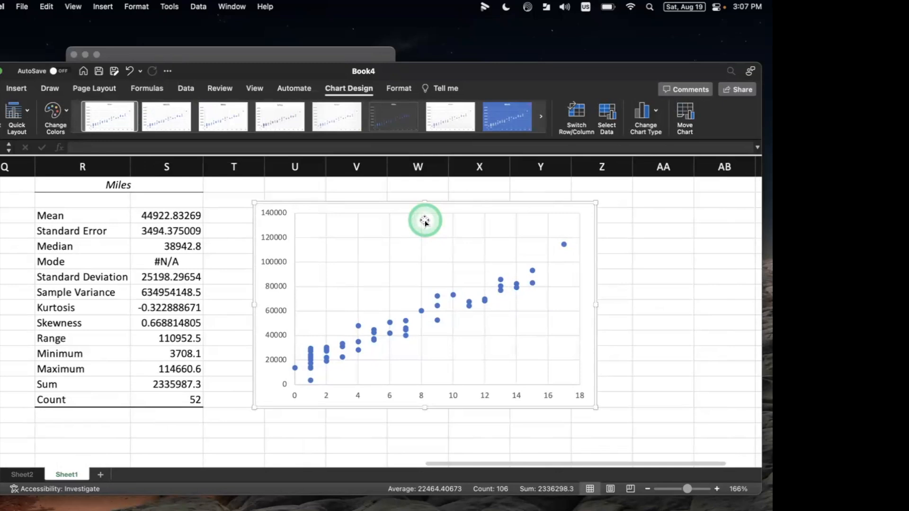
- Add a primary horizontal axis title reading Age to the scatter chart and close the formatting pane
click(334, 213)
click(333, 209)
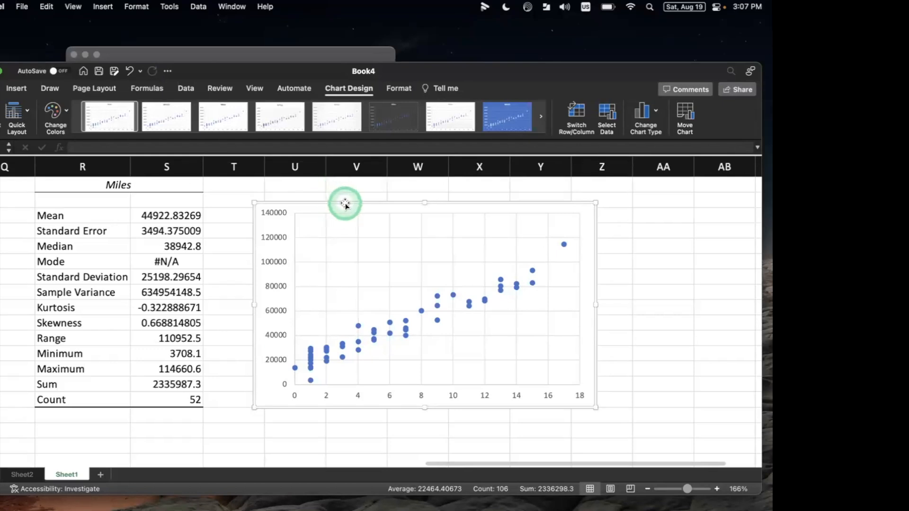
double_click(344, 203)
click(4, 112)
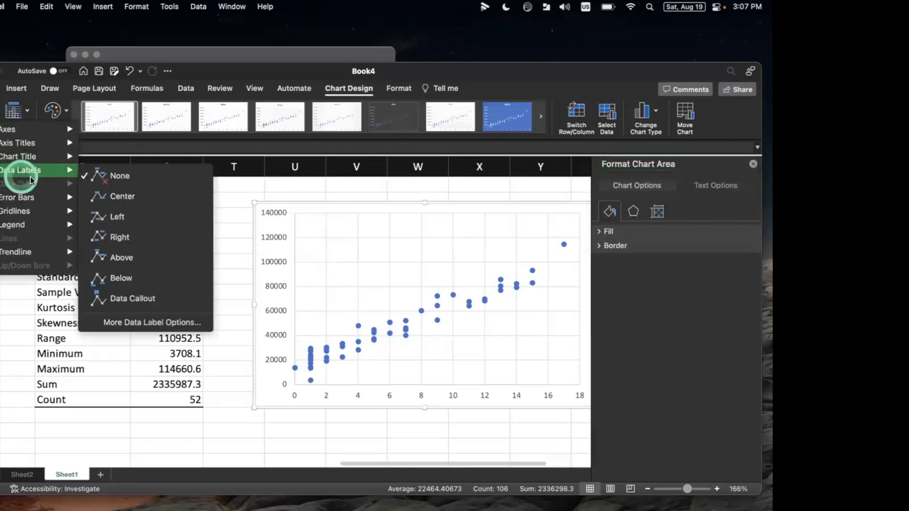
mouse_move(31, 154)
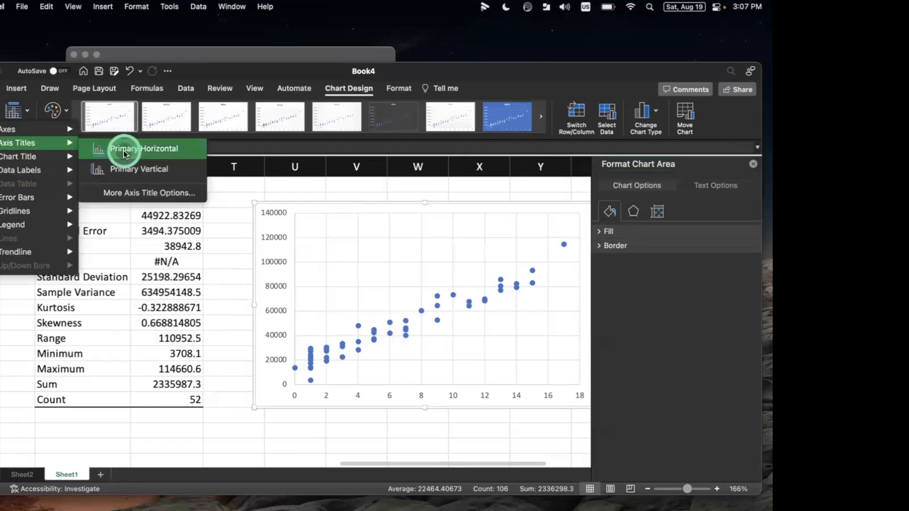
click(124, 151)
click(437, 389)
triple_click(438, 389)
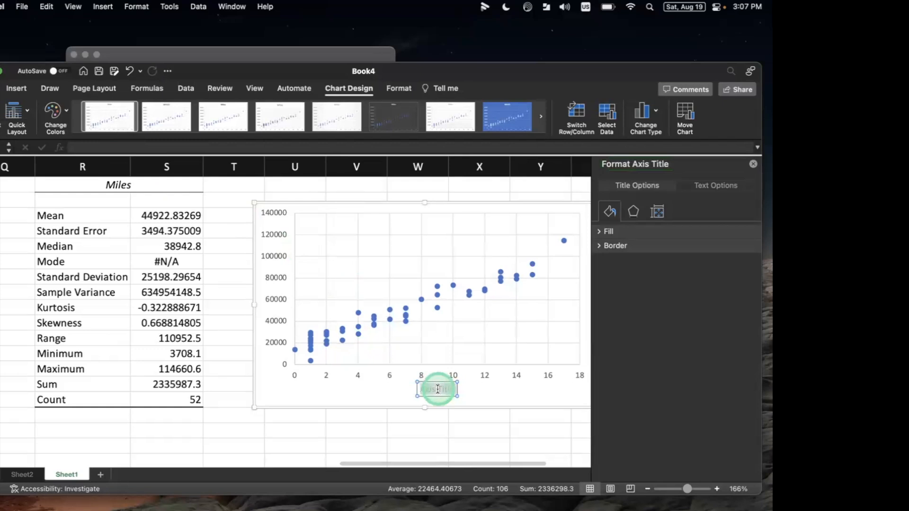
key(BackSpace)
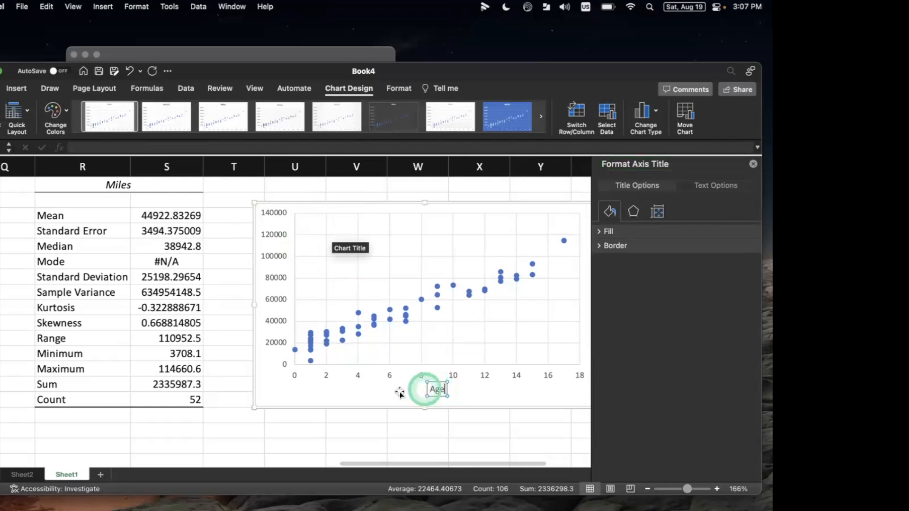
click(332, 430)
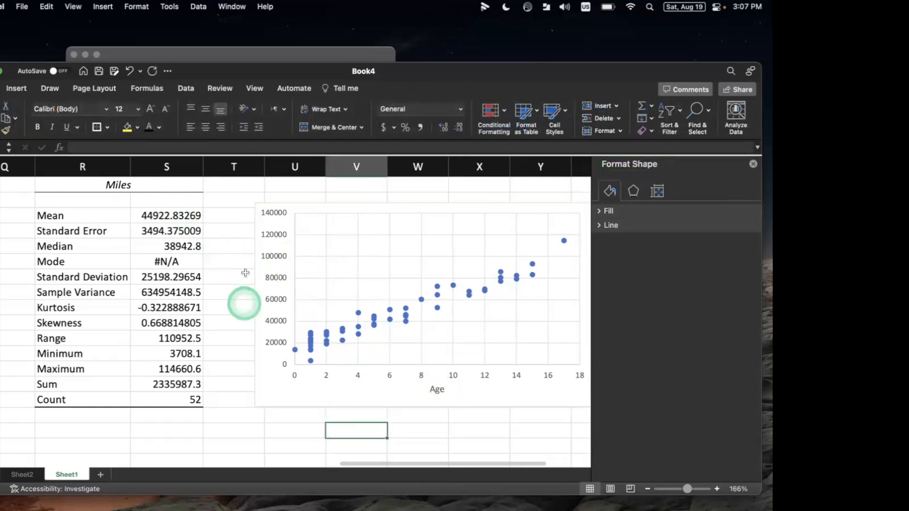
click(753, 164)
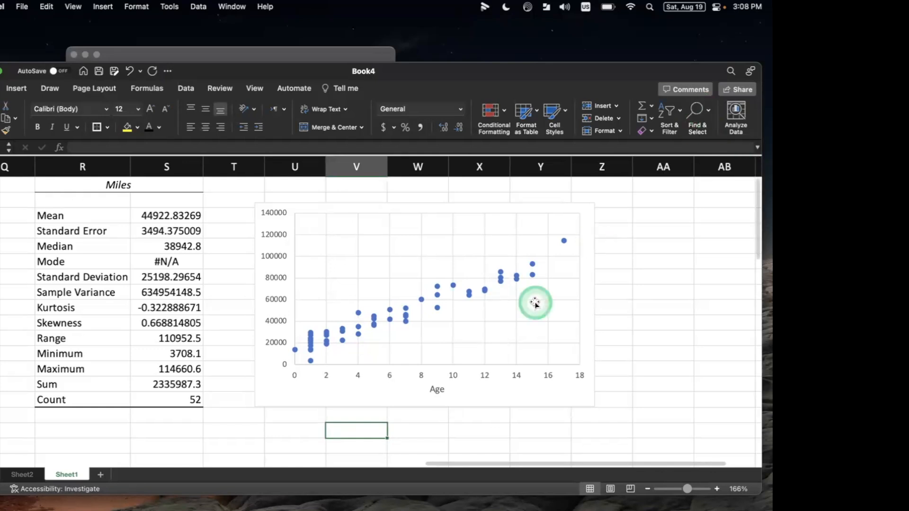
- Extend the scatter chart's upper edge by about one row and add a linear trendline to its data
click(381, 213)
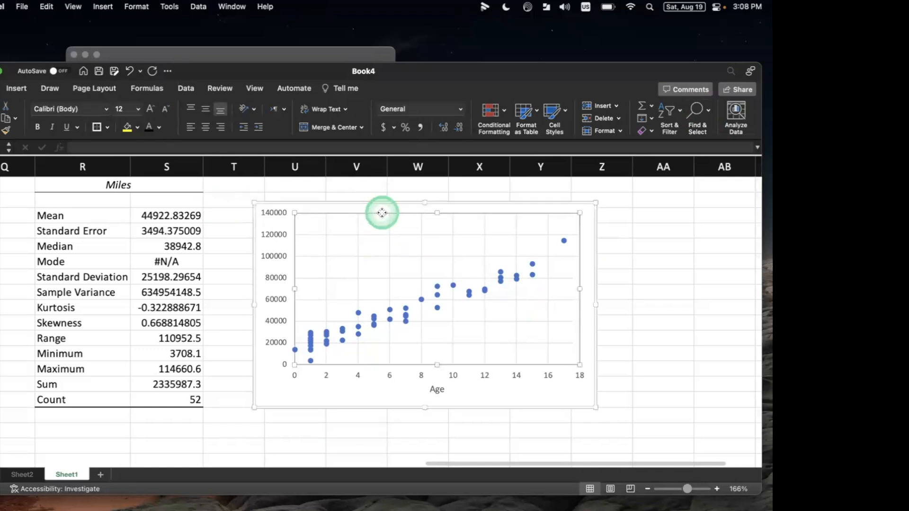
drag(424, 203, 423, 189)
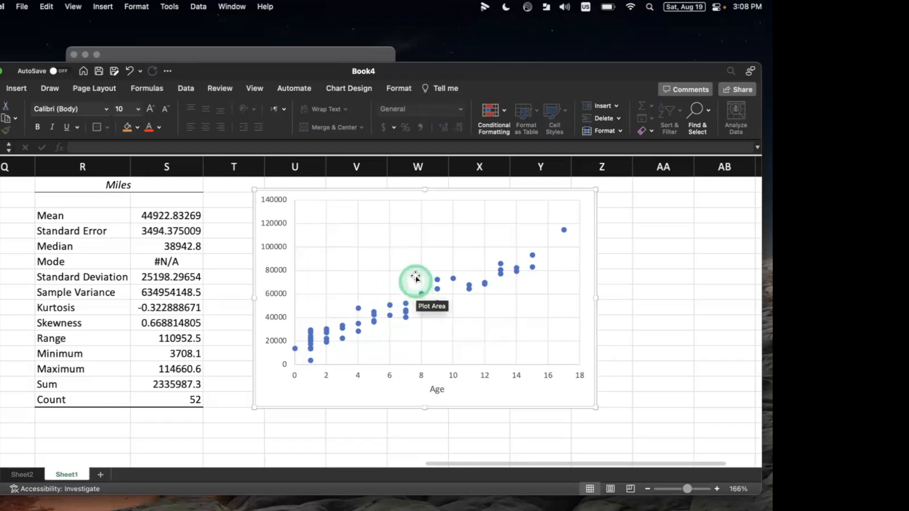
double_click(350, 195)
click(19, 115)
mouse_move(28, 210)
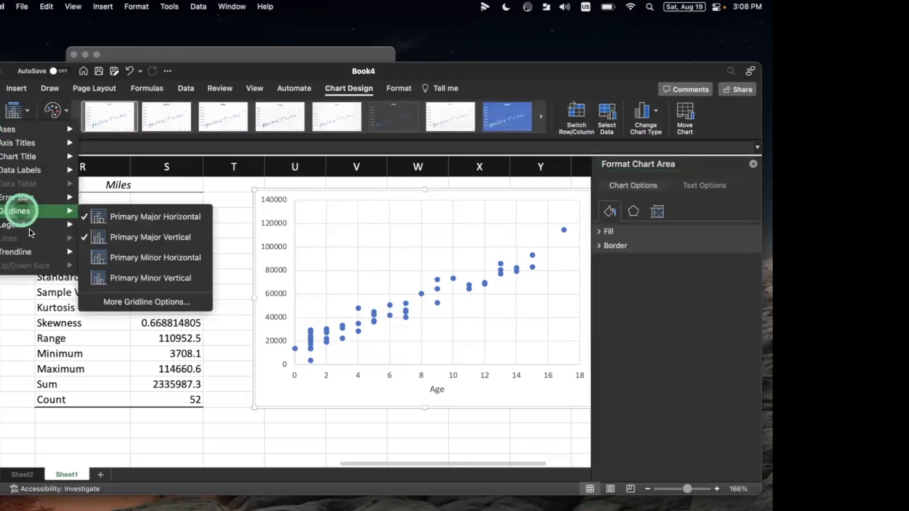
mouse_move(41, 253)
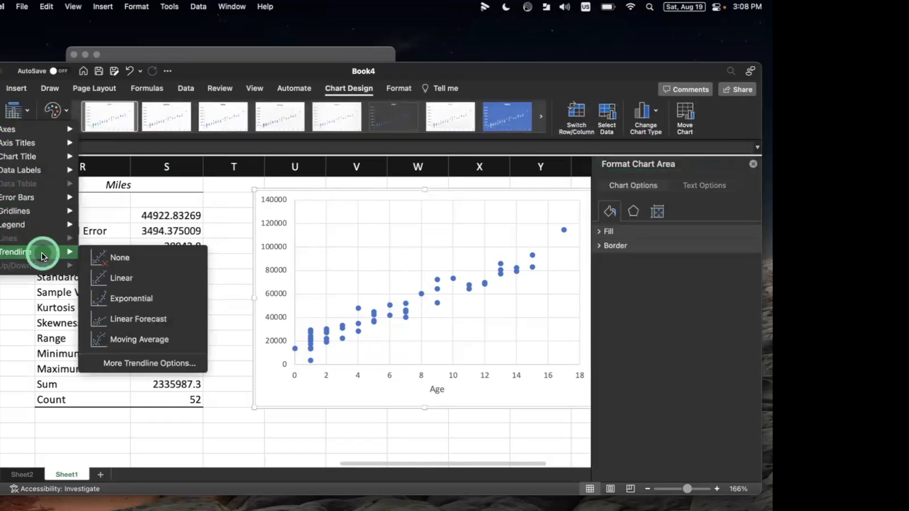
click(152, 280)
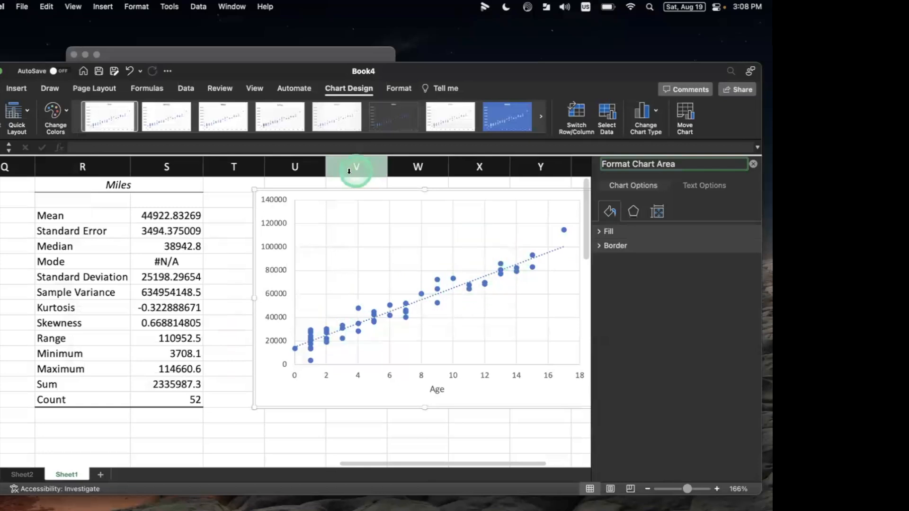
click(1, 115)
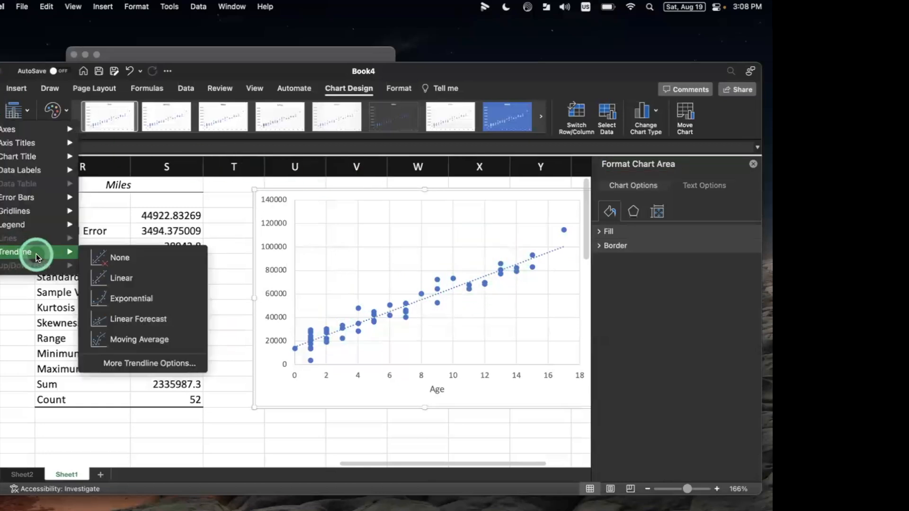
click(155, 363)
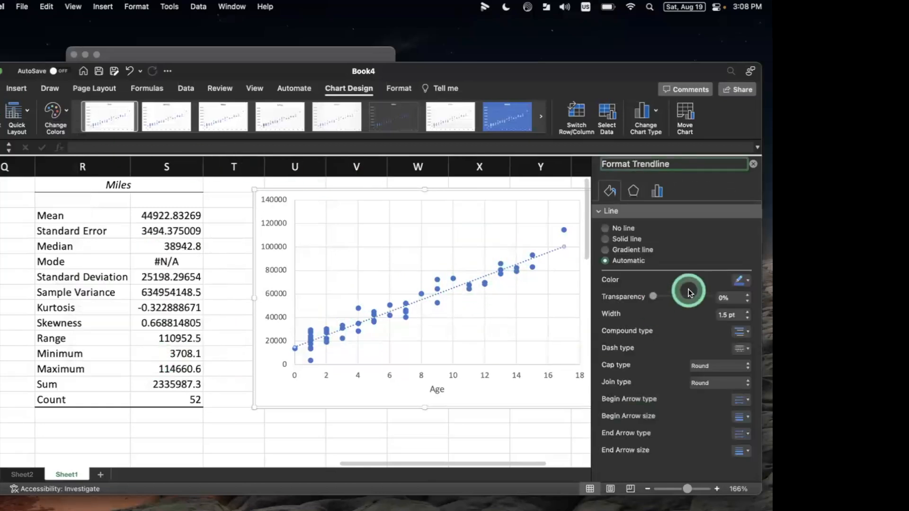
scroll(684, 360, down, 1)
scroll(685, 356, up, 1)
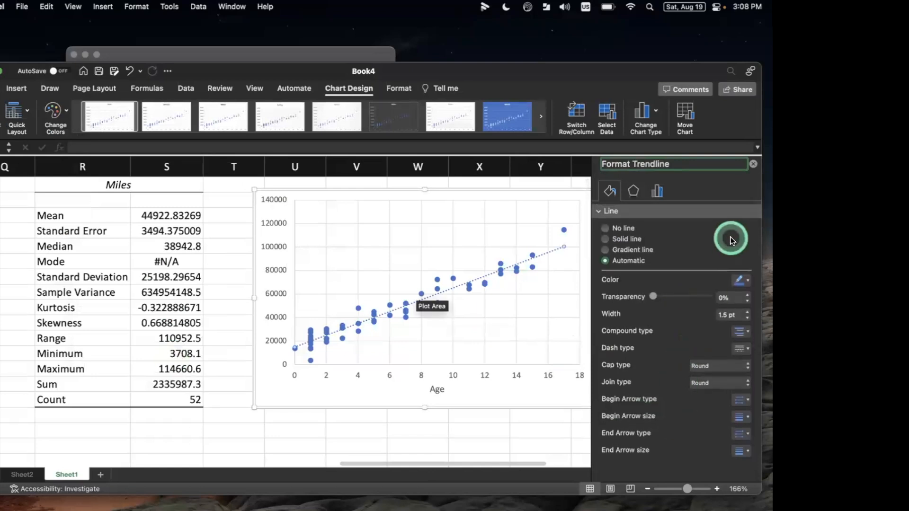
click(754, 166)
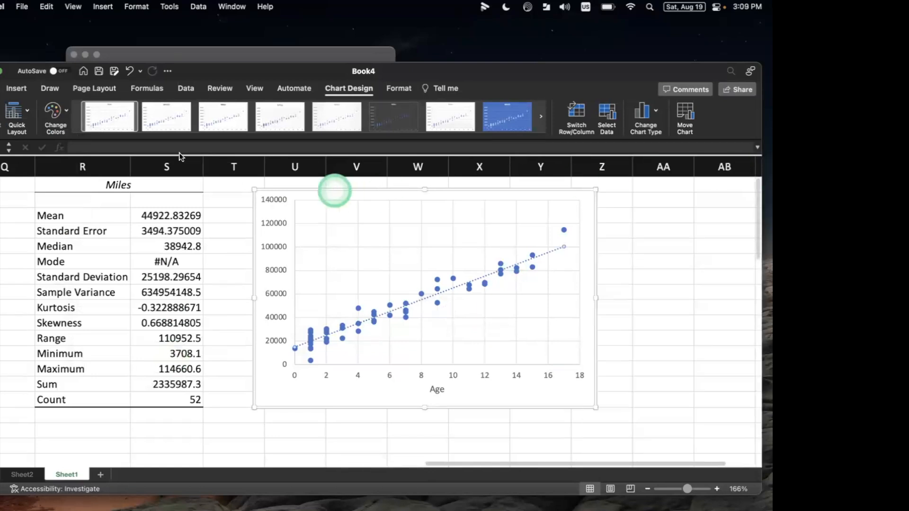
- Display the linear trendline's equation and R-squared value on the scatter chart and close the formatting pane
click(1, 113)
mouse_move(38, 249)
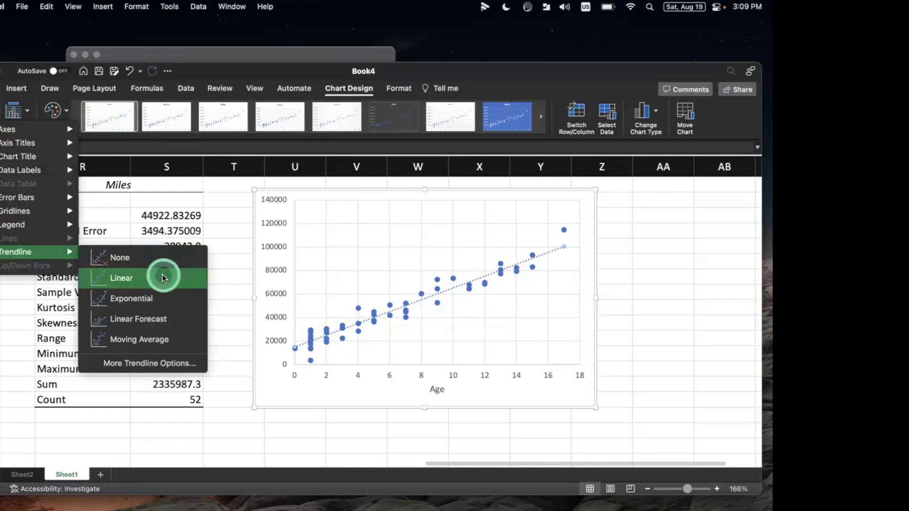
click(156, 364)
scroll(662, 346, down, 1)
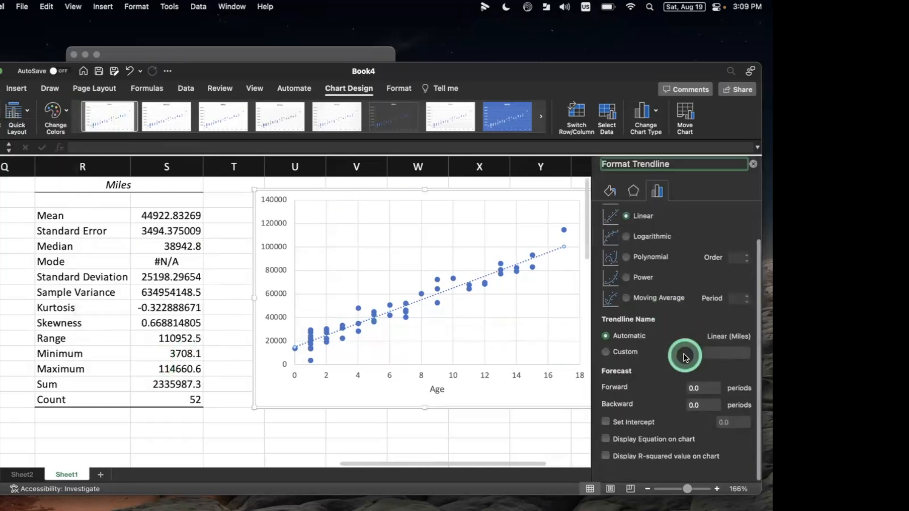
scroll(684, 360, up, 1)
click(663, 448)
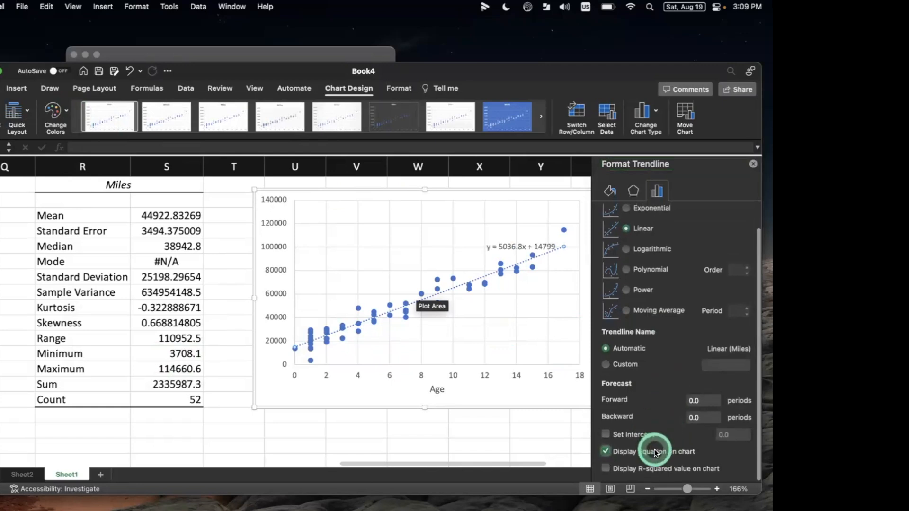
click(605, 468)
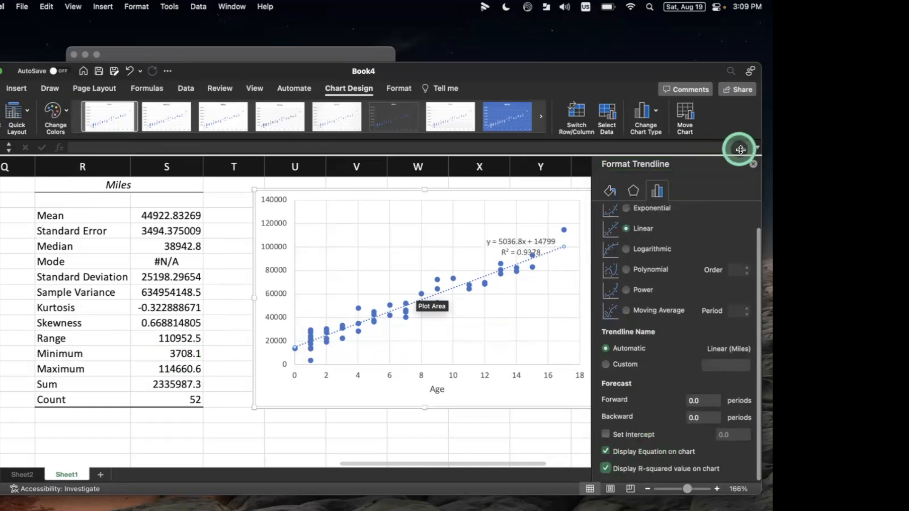
click(754, 164)
- Set the font size of the trendline's equation and R-squared label to 16
click(511, 240)
click(489, 241)
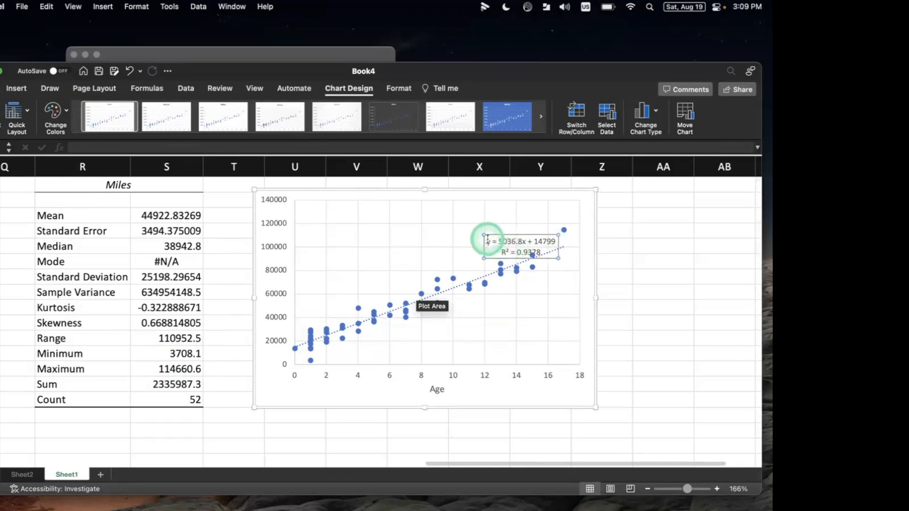
key(super+a)
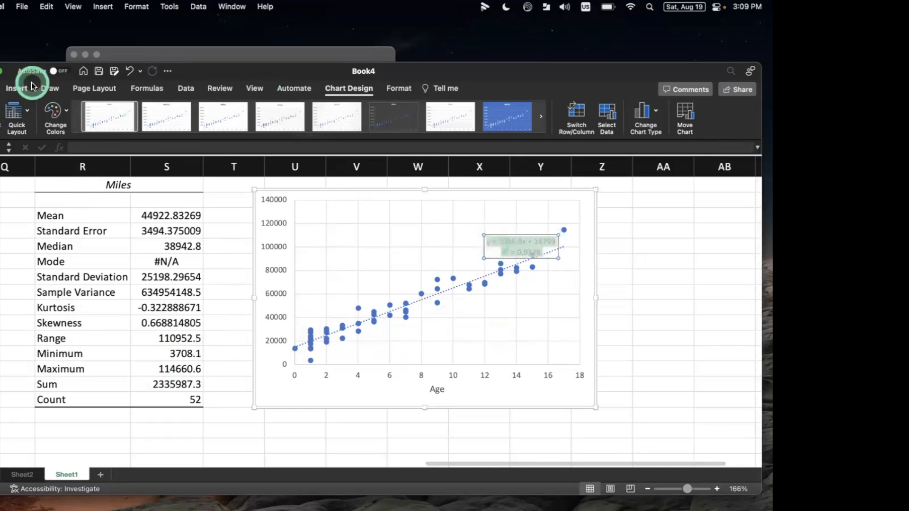
click(2, 89)
click(150, 110)
click(149, 111)
click(150, 111)
click(150, 110)
click(150, 110)
- Move the trendline equation label into the empty area above the data points and deselect the chart
click(494, 225)
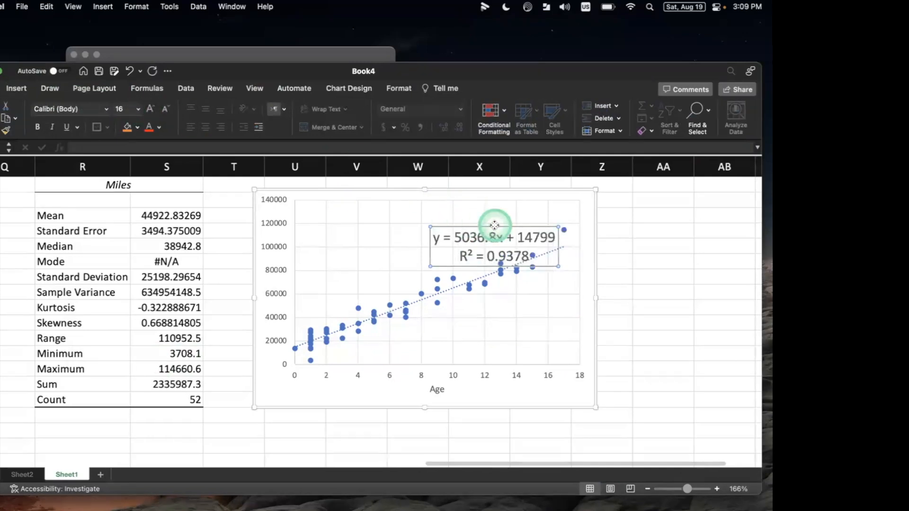
drag(474, 229, 424, 209)
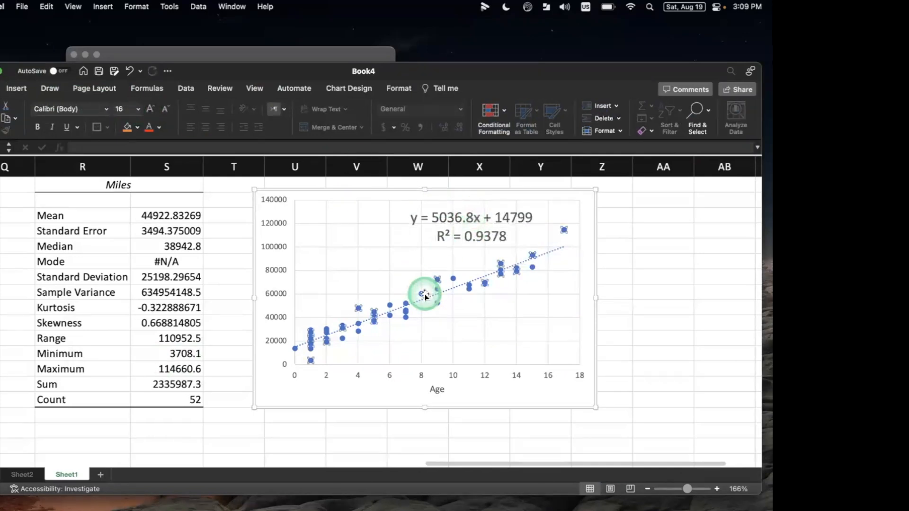
click(422, 294)
click(405, 237)
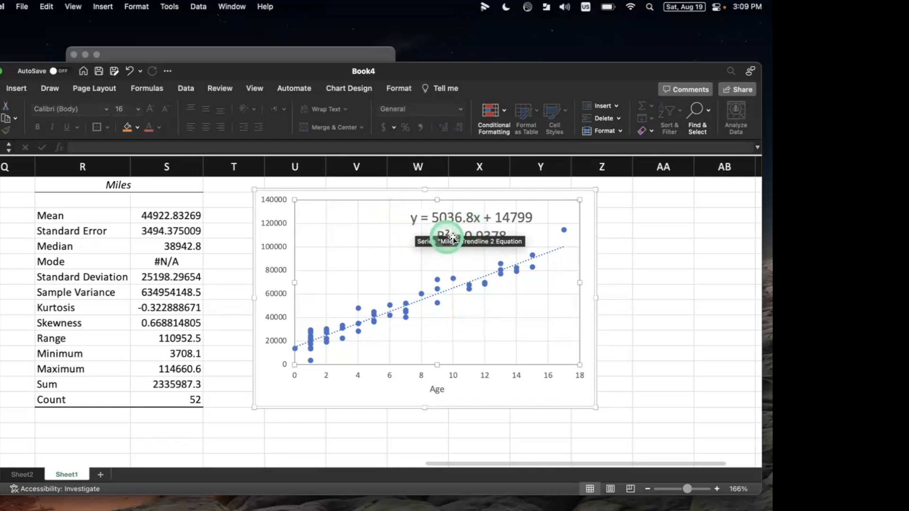
mouse_move(438, 280)
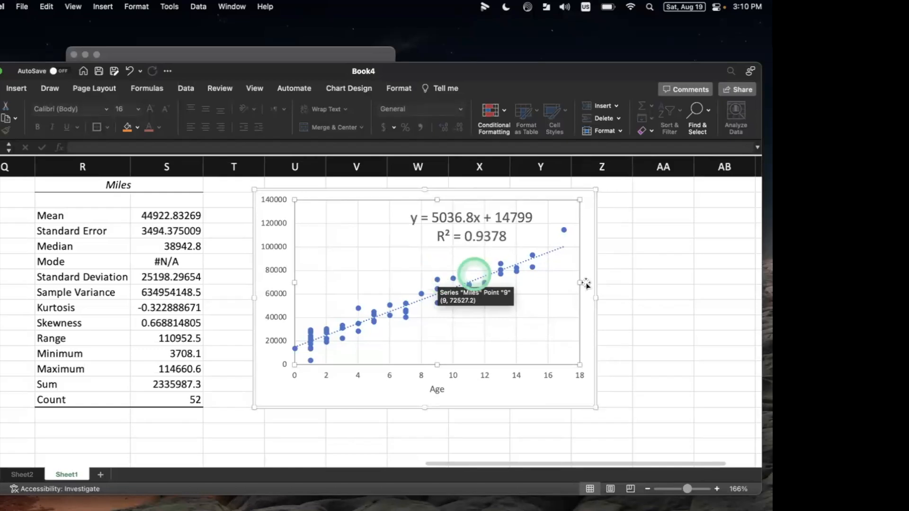
click(627, 283)
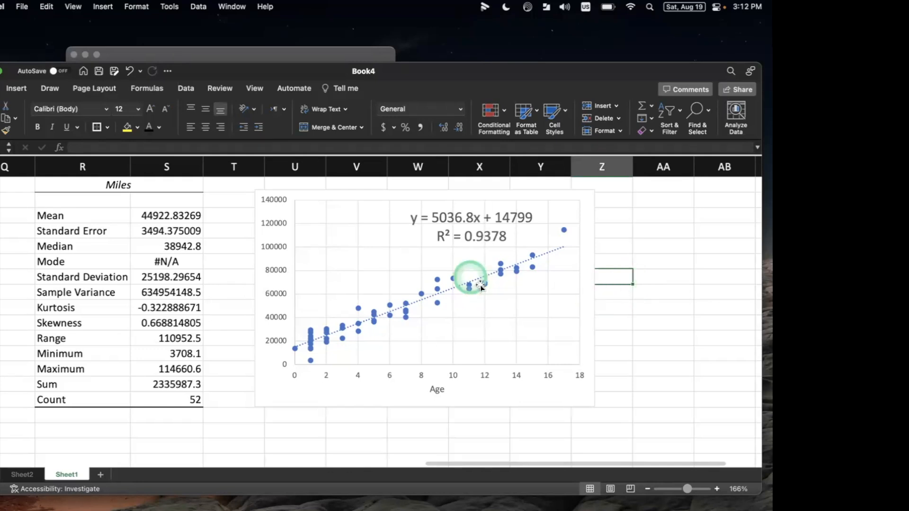
- Switch to the Finder window of the _Excel_Workshop folder and open shark_attacks (Finished).xlsx
key(ctrl+Up)
click(593, 167)
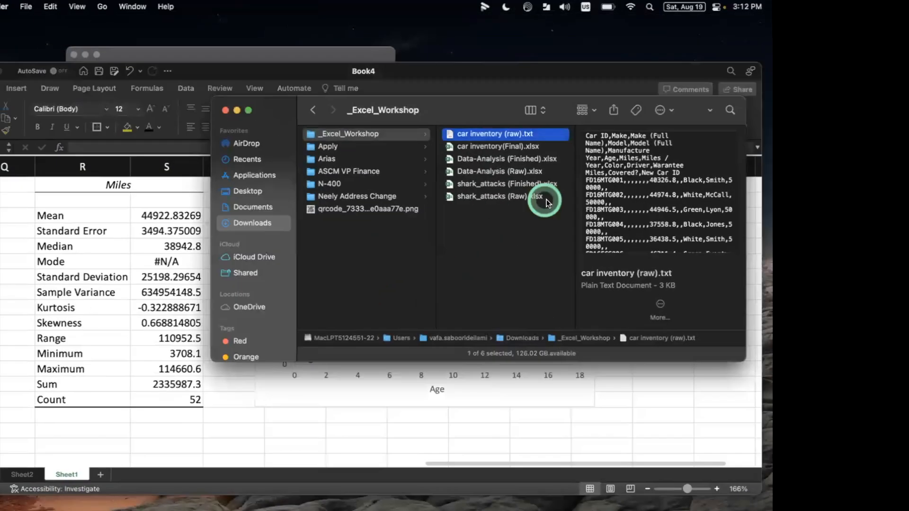
click(495, 197)
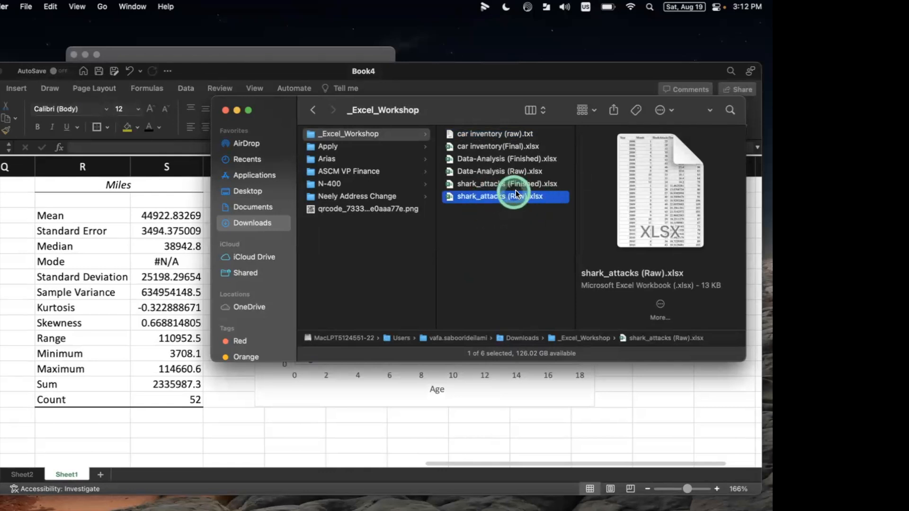
double_click(532, 184)
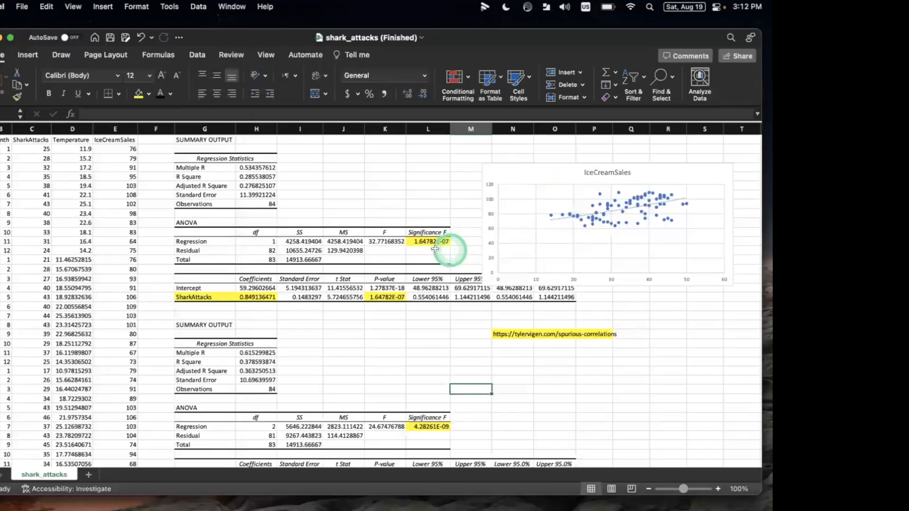
- Examine the monthly shark attack, temperature and ice cream sales data and the first regression output with SharkAttacks as predictor
scroll(136, 203, up, 5)
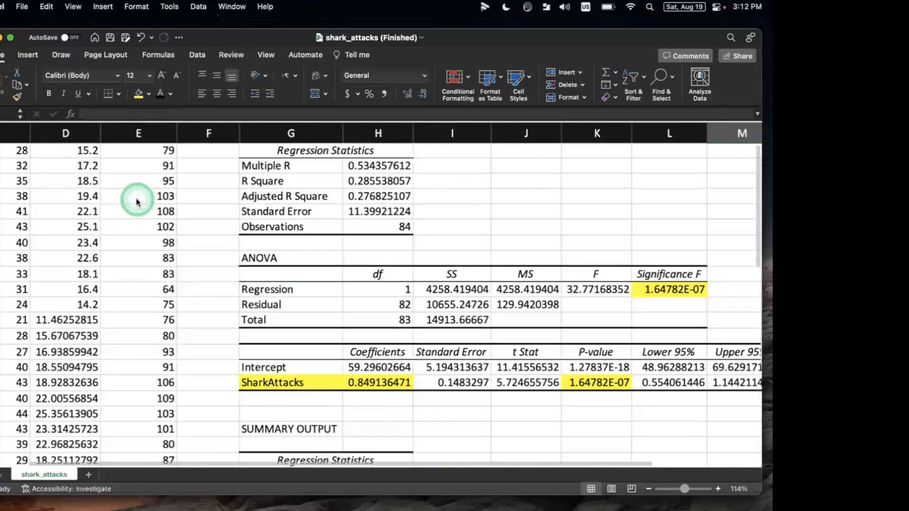
scroll(136, 198, up, 10)
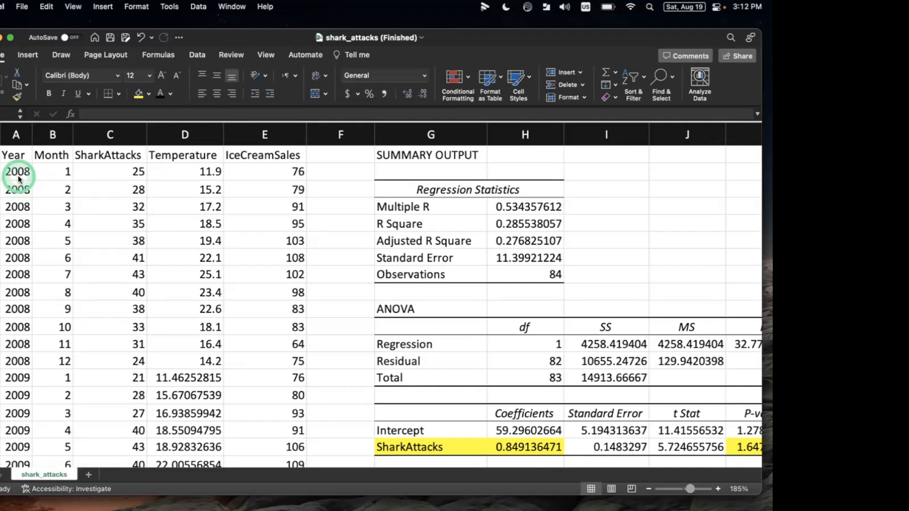
click(88, 248)
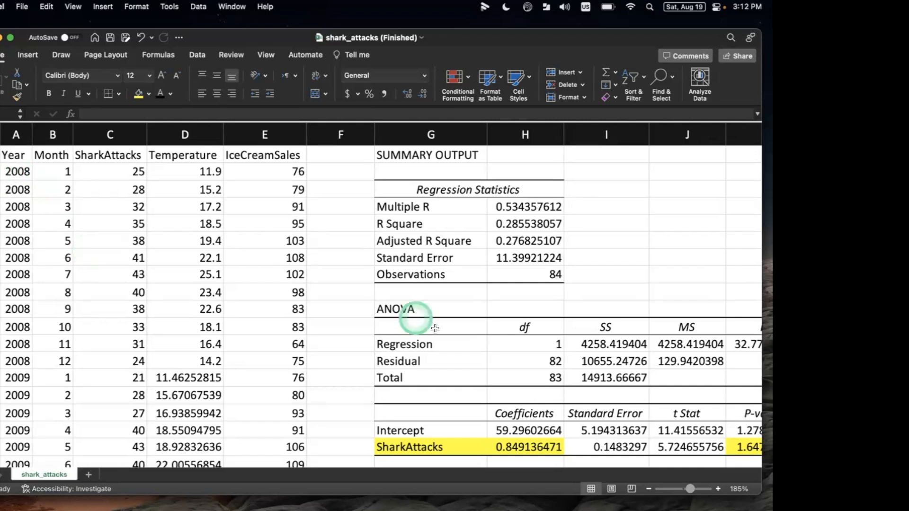
scroll(532, 355, down, 5)
scroll(532, 355, right, 5)
scroll(536, 355, down, 1)
scroll(536, 355, right, 1)
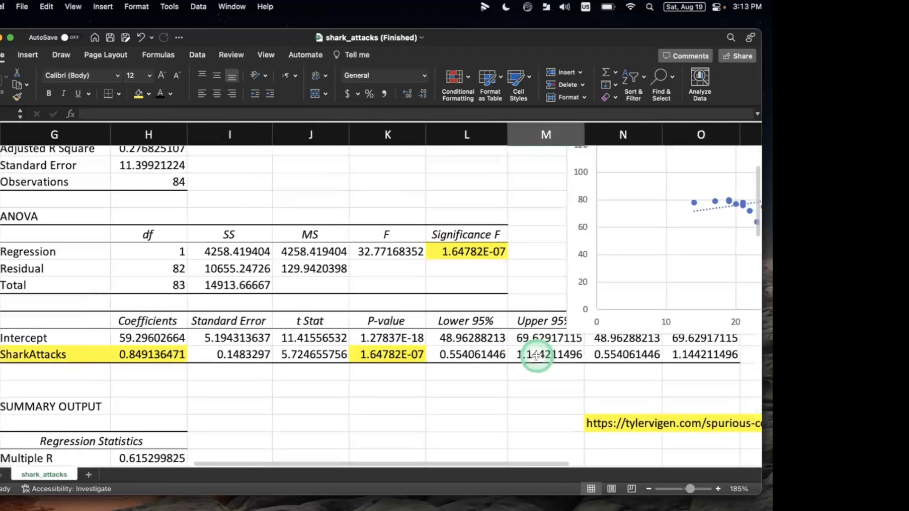
scroll(537, 356, left, 2)
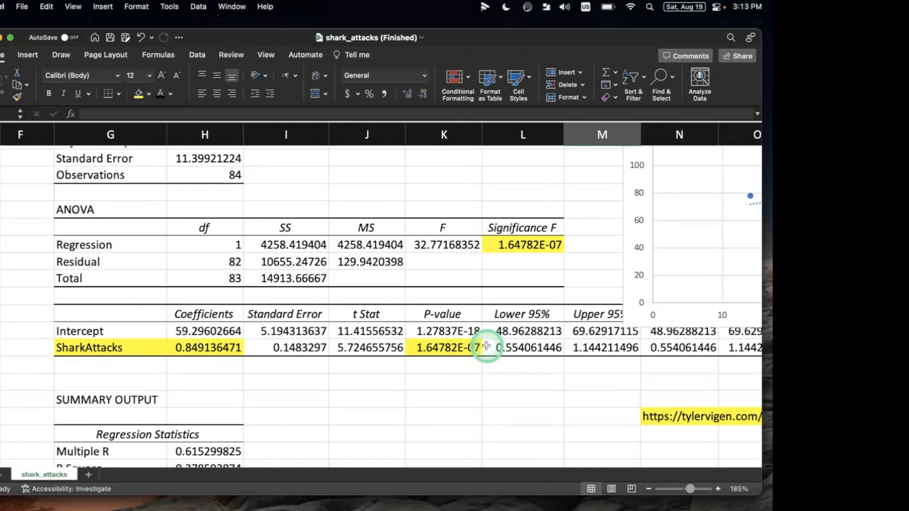
- Examine the IceCreamSales scatter chart, the Temperature column and the second regression output that adds Temperature as a predictor
scroll(487, 345, right, 10)
scroll(487, 345, up, 4)
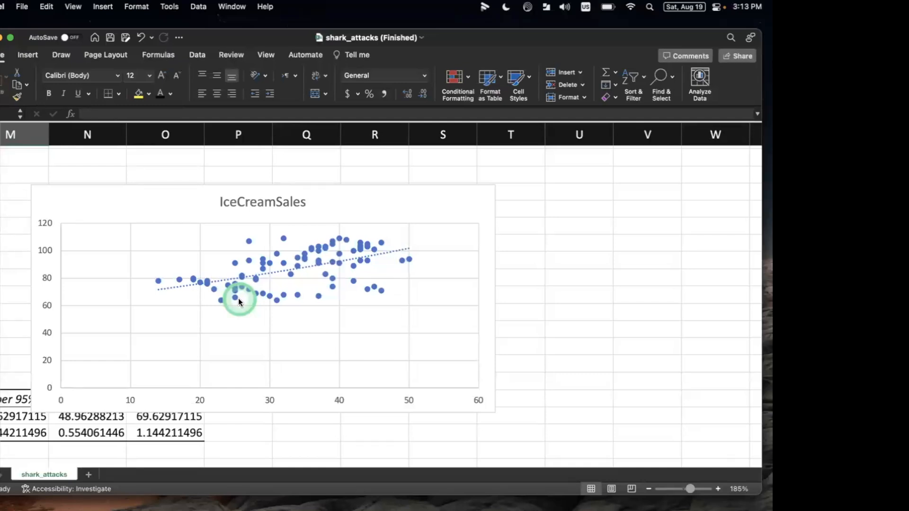
scroll(237, 297, left, 15)
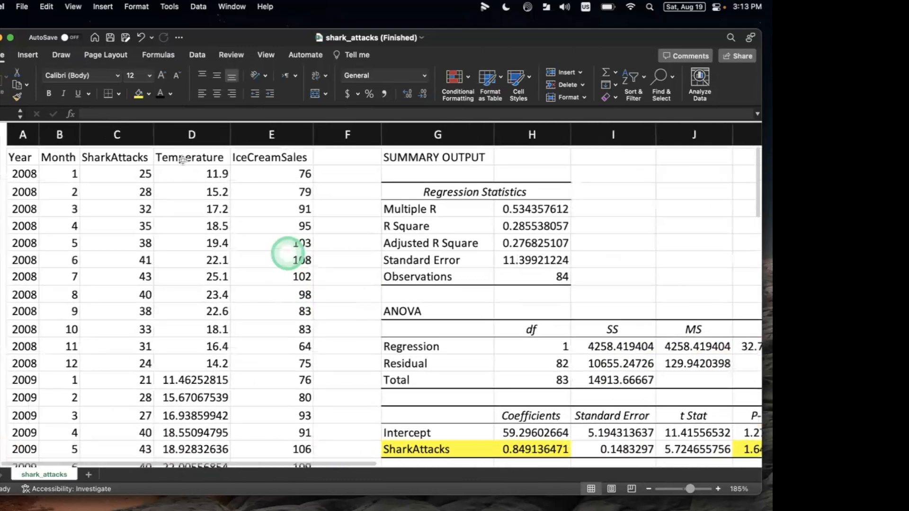
drag(191, 151, 167, 349)
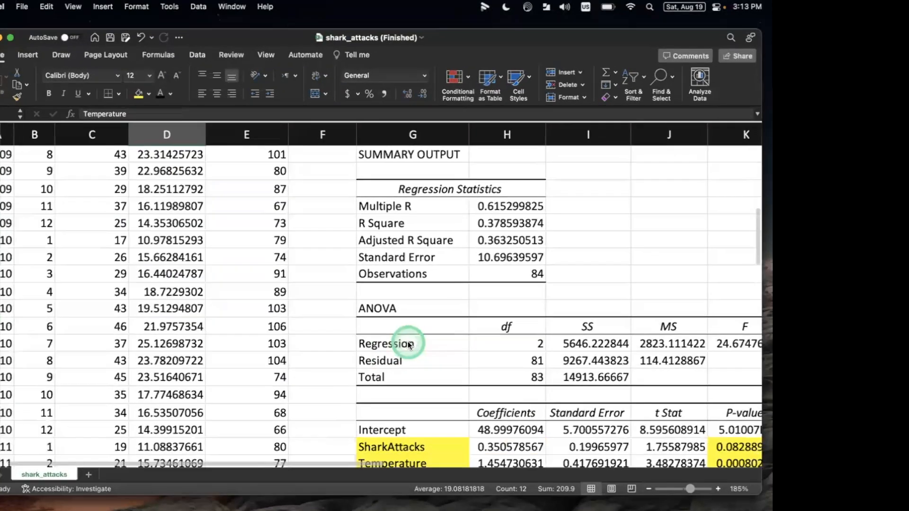
scroll(407, 342, down, 5)
scroll(408, 341, right, 3)
scroll(407, 342, down, 8)
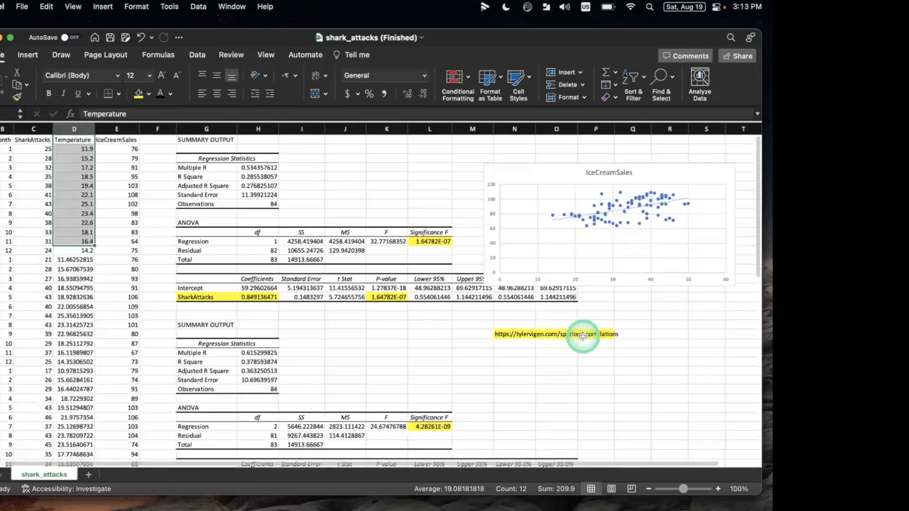
click(518, 335)
key(super+c)
key(ctrl+Up)
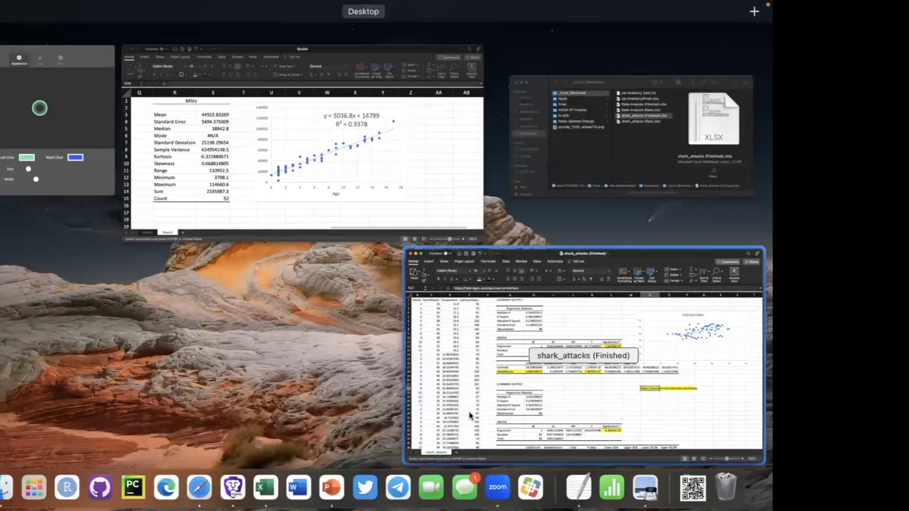
click(234, 489)
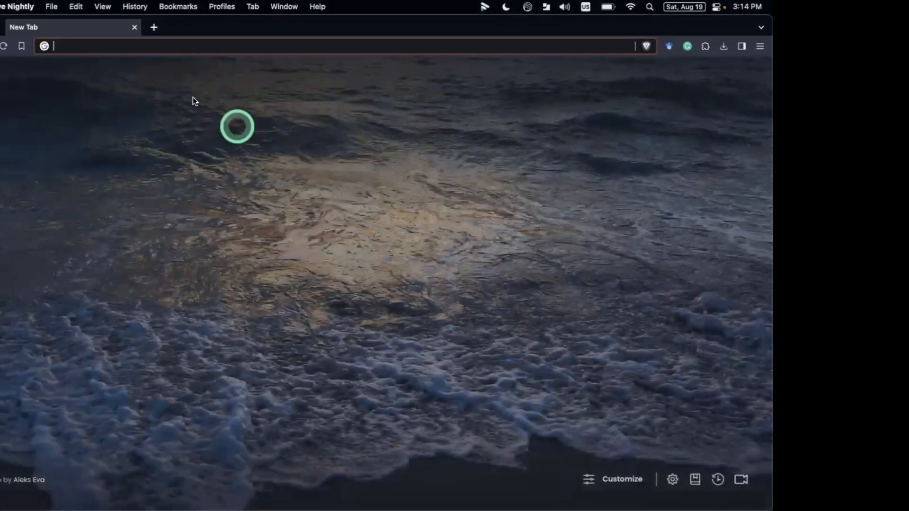
key(super+v)
key(Return)
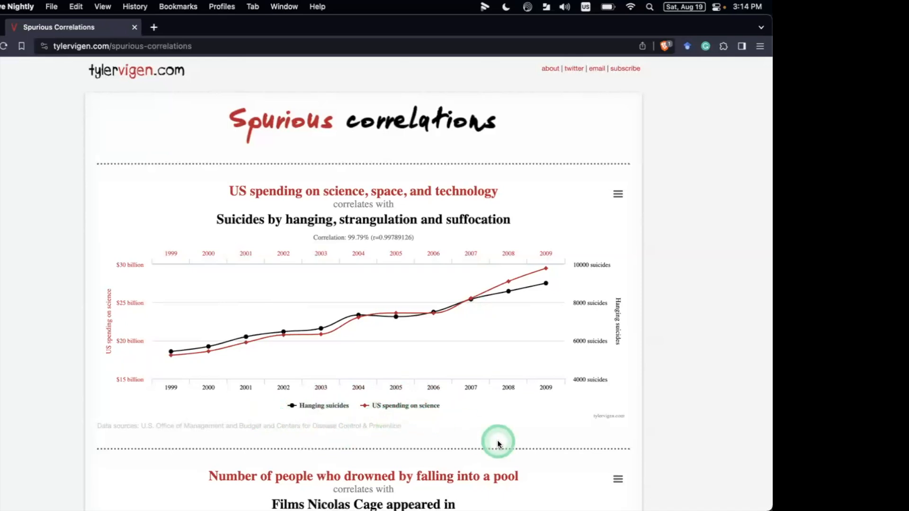
- Enlarge the Spurious Correlations page and read through its charts from US science spending to the divorce rate in Maine
key(super+plus)
key(super+plus)
key(super+plus)
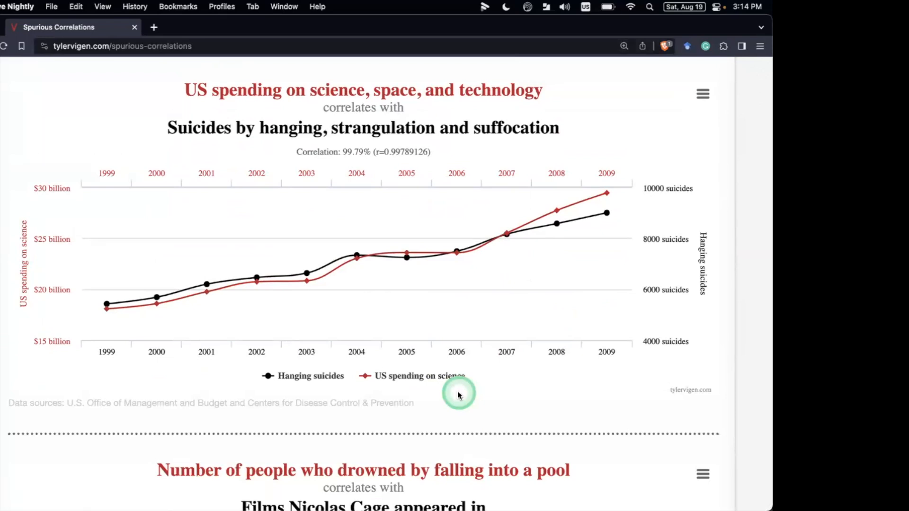
scroll(458, 395, down, 10)
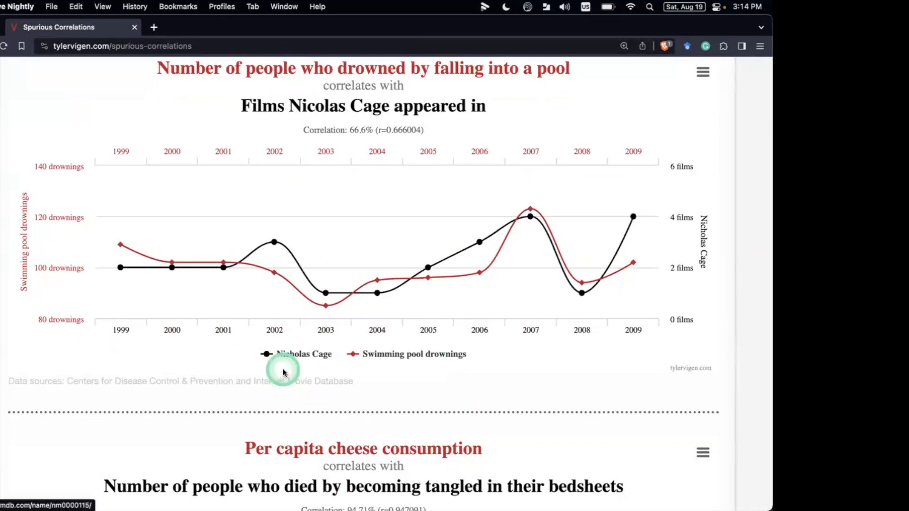
scroll(296, 365, up, 1)
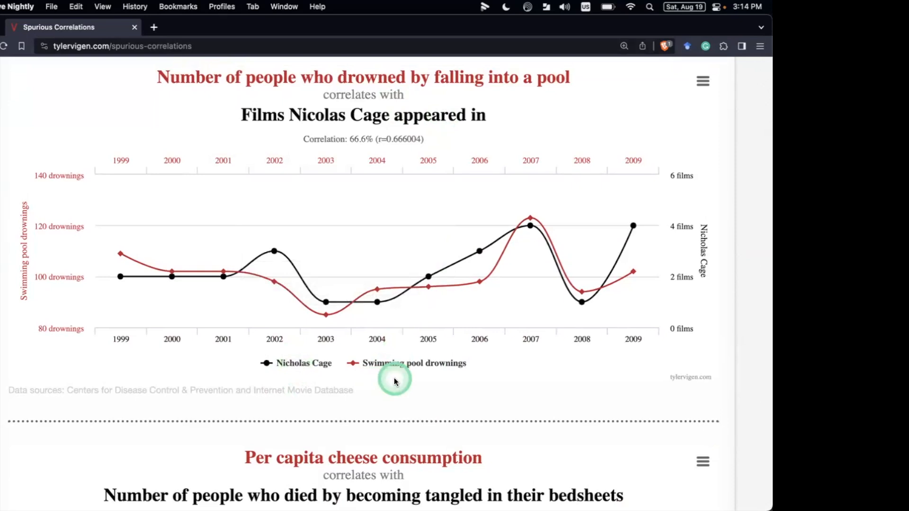
scroll(395, 382, down, 10)
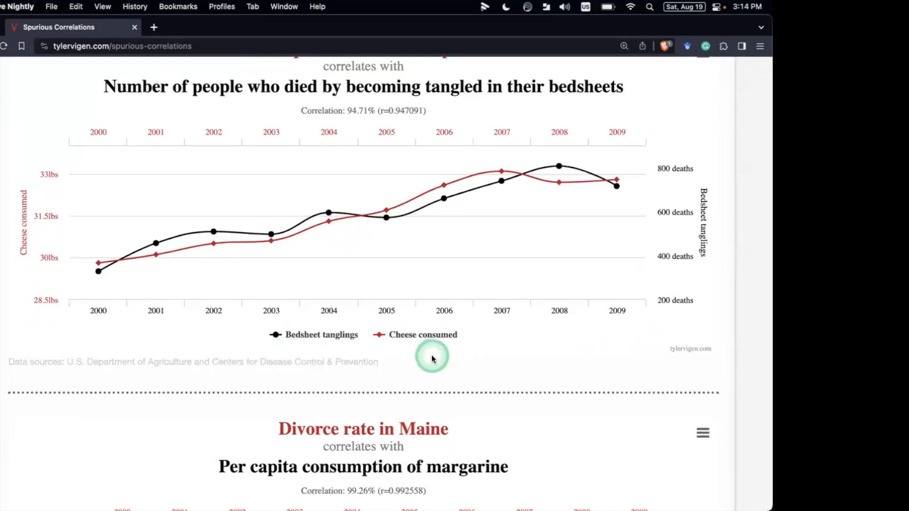
scroll(432, 359, down, 8)
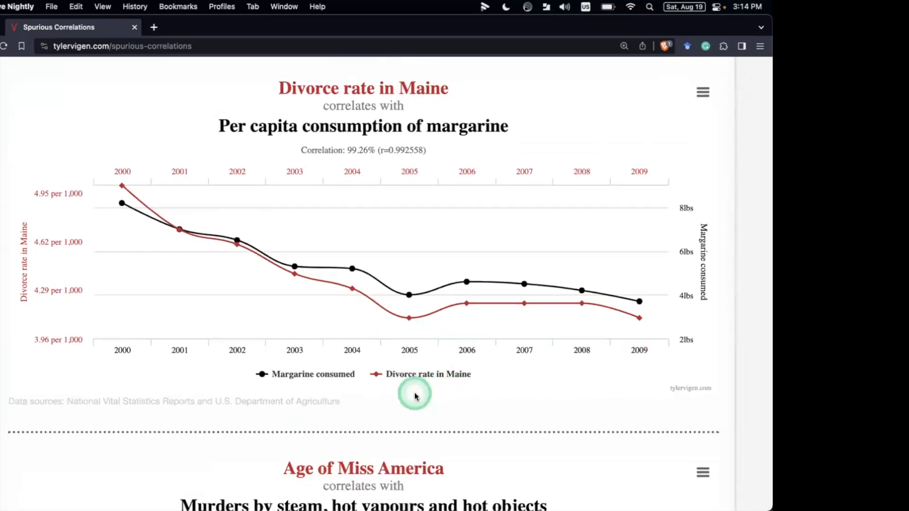
- Read through the remaining spurious correlation charts, from the age of Miss America and arcade revenue to math doctorates and the book section
scroll(413, 394, down, 6)
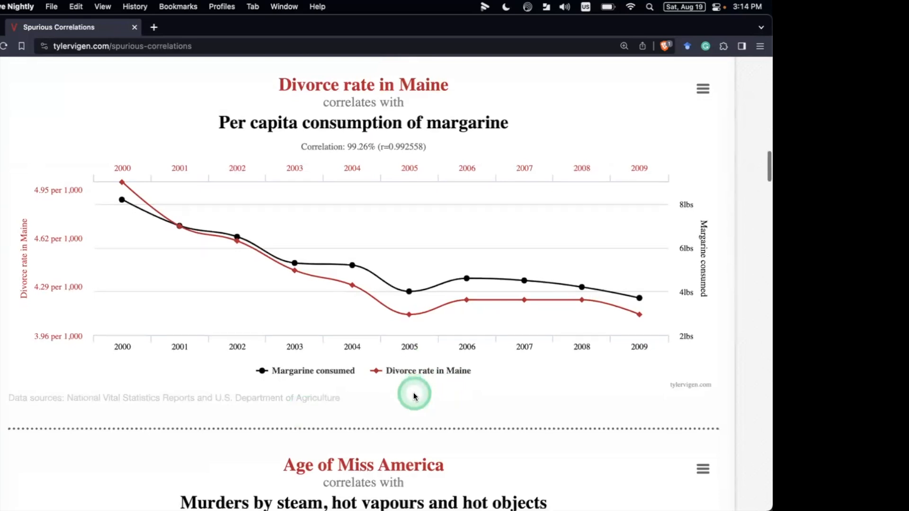
scroll(414, 396, down, 7)
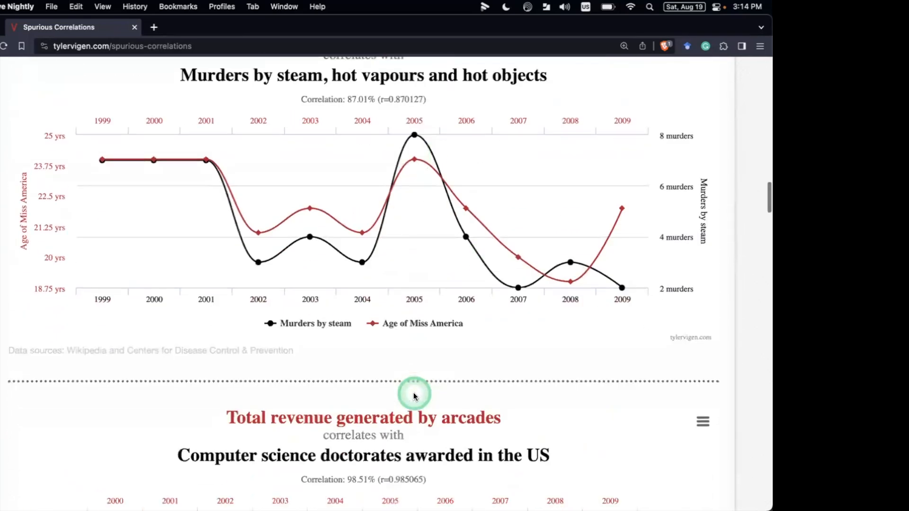
scroll(377, 282, up, 2)
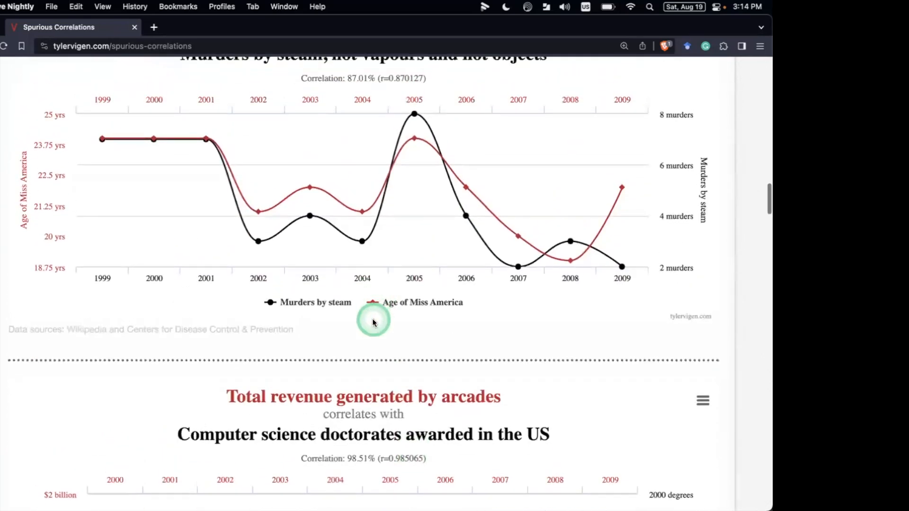
scroll(371, 319, up, 2)
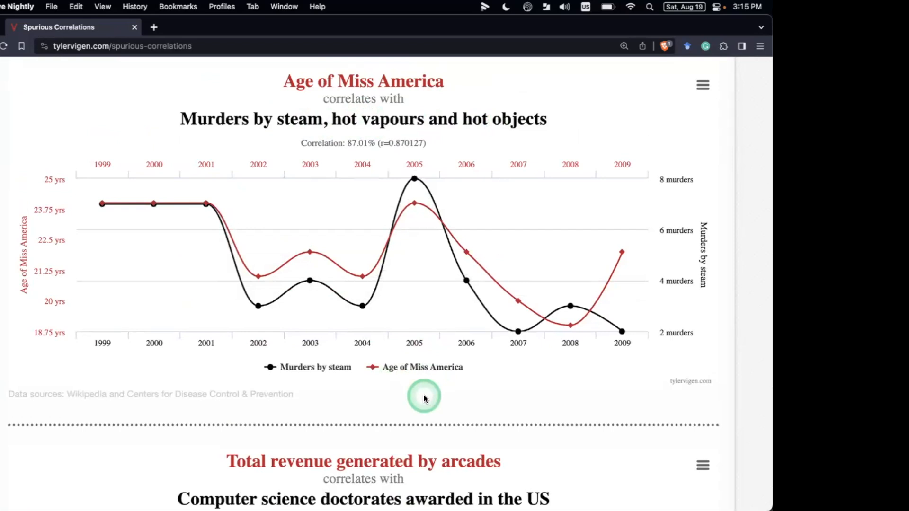
scroll(425, 398, down, 9)
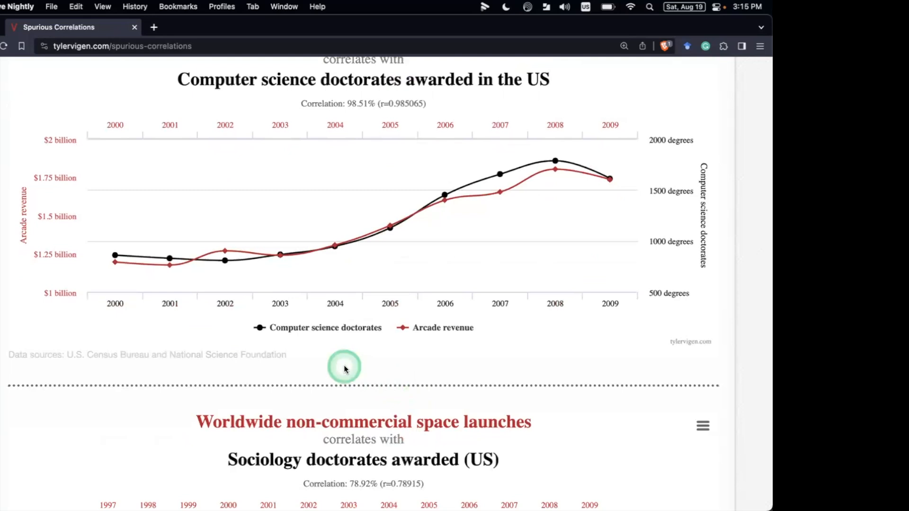
scroll(344, 369, down, 5)
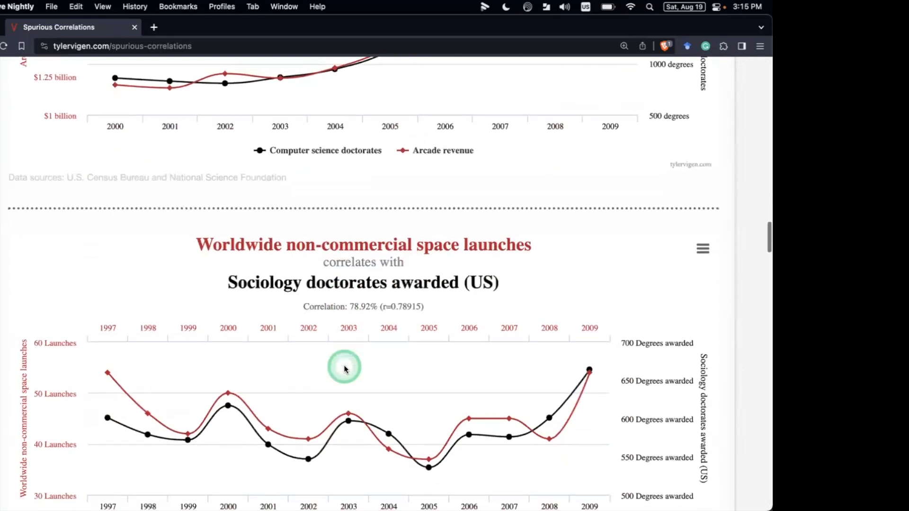
scroll(345, 368, up, 9)
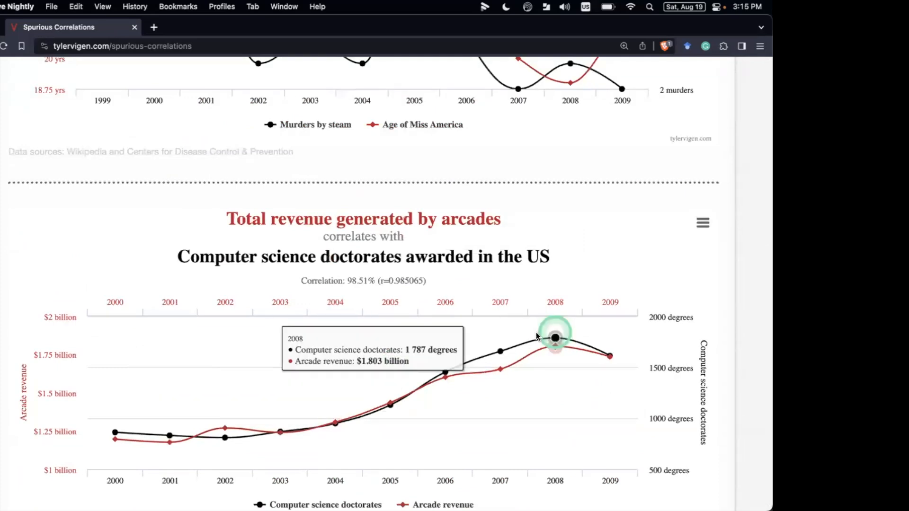
scroll(438, 355, down, 4)
scroll(437, 355, down, 7)
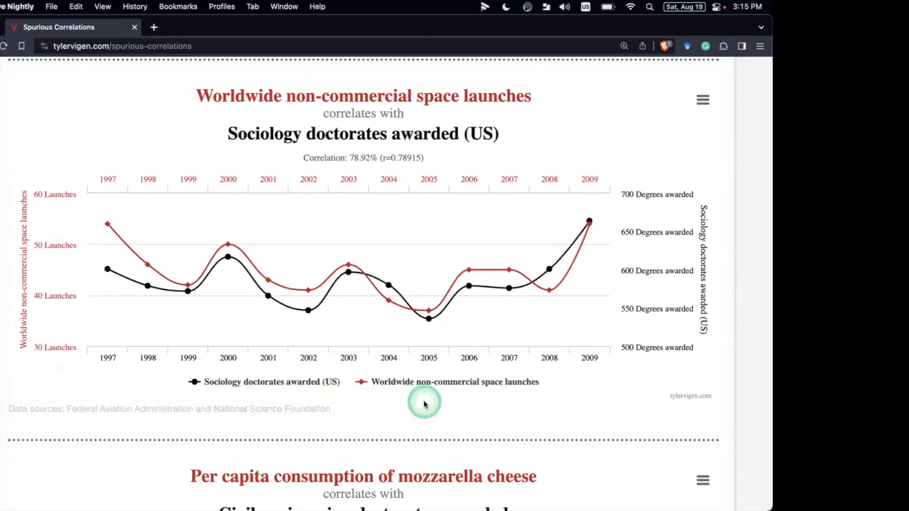
scroll(425, 403, down, 20)
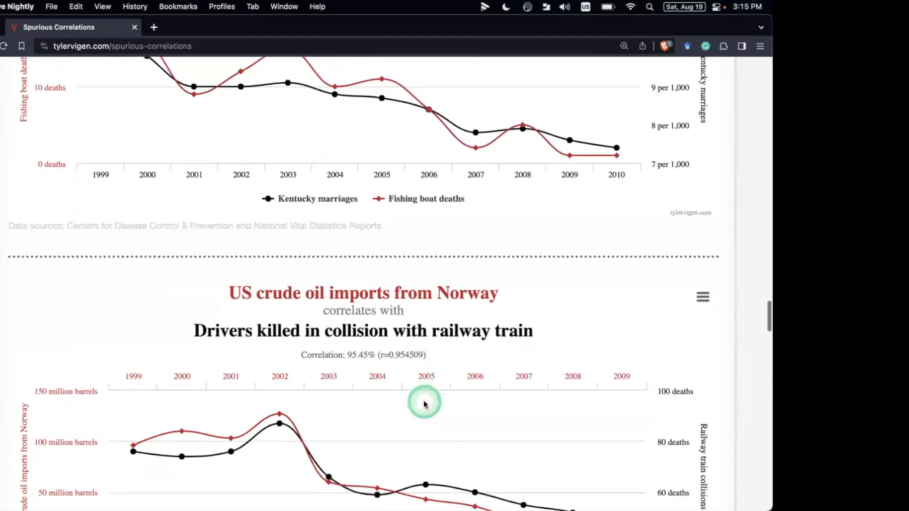
scroll(424, 404, down, 20)
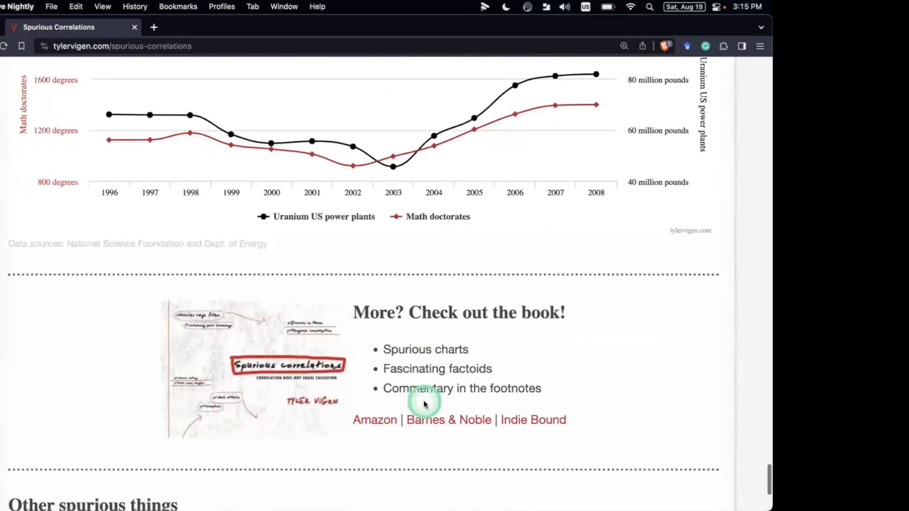